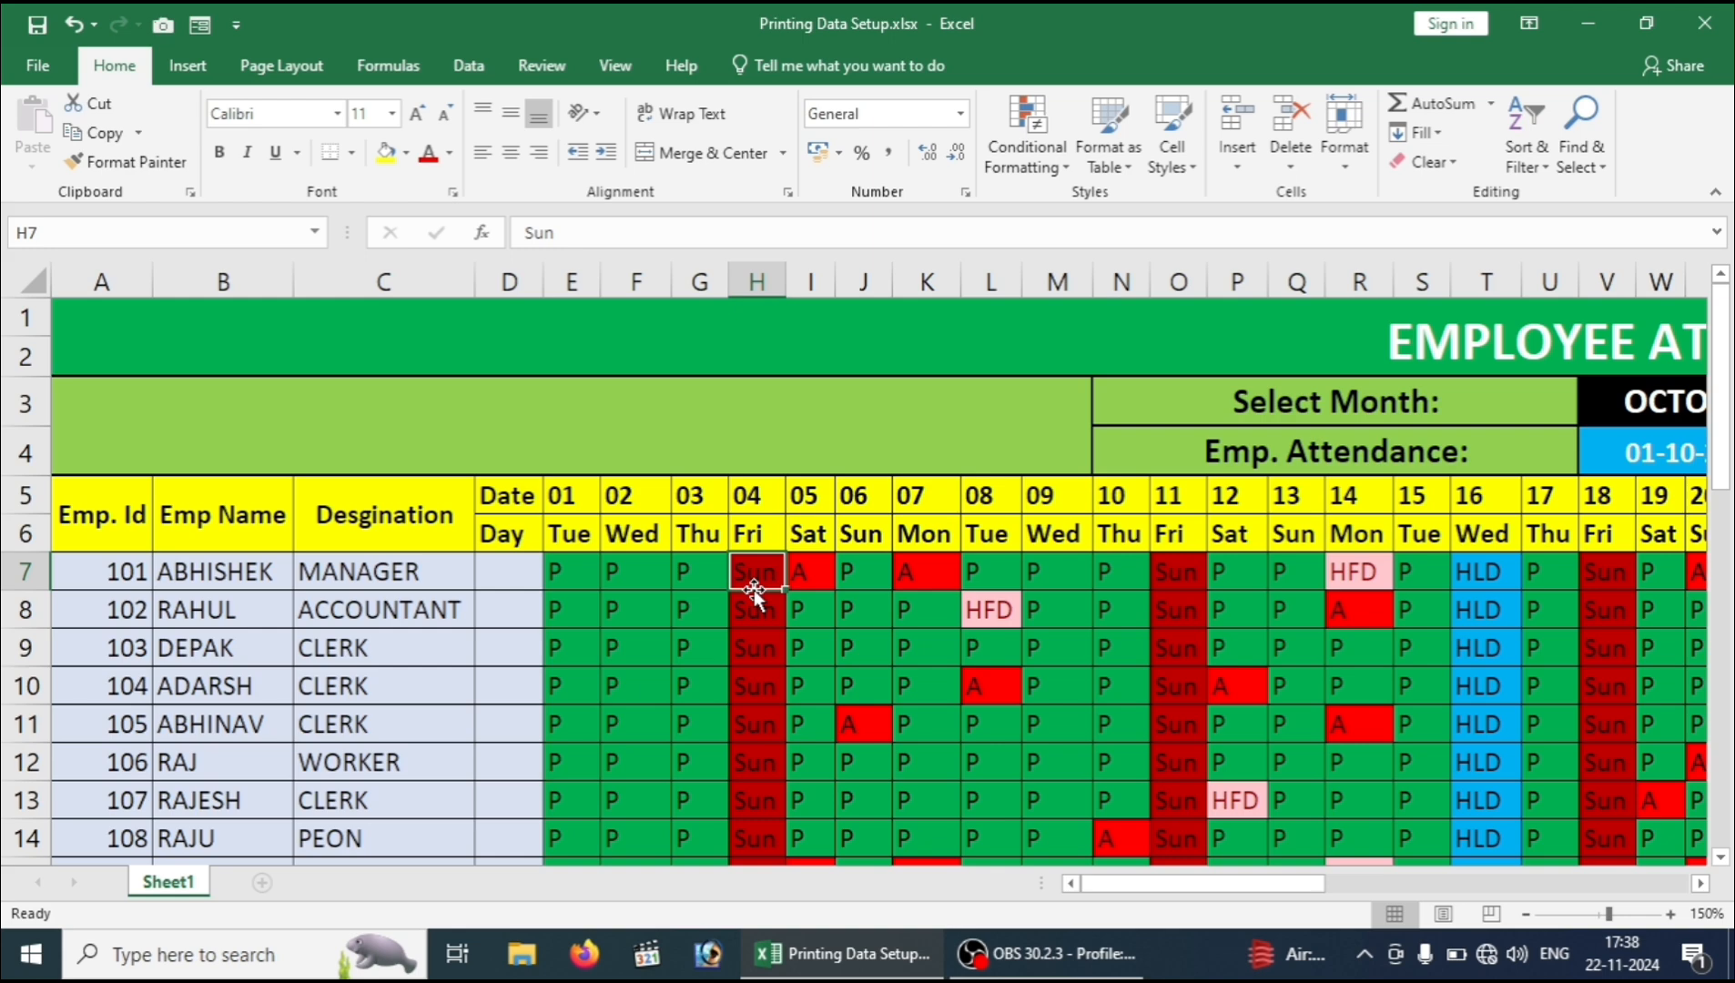
Step: Look over the attendance sheet down its employee rows and across to the Total Days column, then return to cell A1
key("Up")
key("Up")
key("Up")
key("Up")
key("Down")
key("Down")
key("Down")
key("Down")
key("Down")
key("Down")
key("Down")
key("Down")
key("Down")
key("Down")
key("Down")
key("Down")
key("Down")
key("Down")
key("Down")
key("Down")
key("Down")
key("Down")
key("Down")
key("Down")
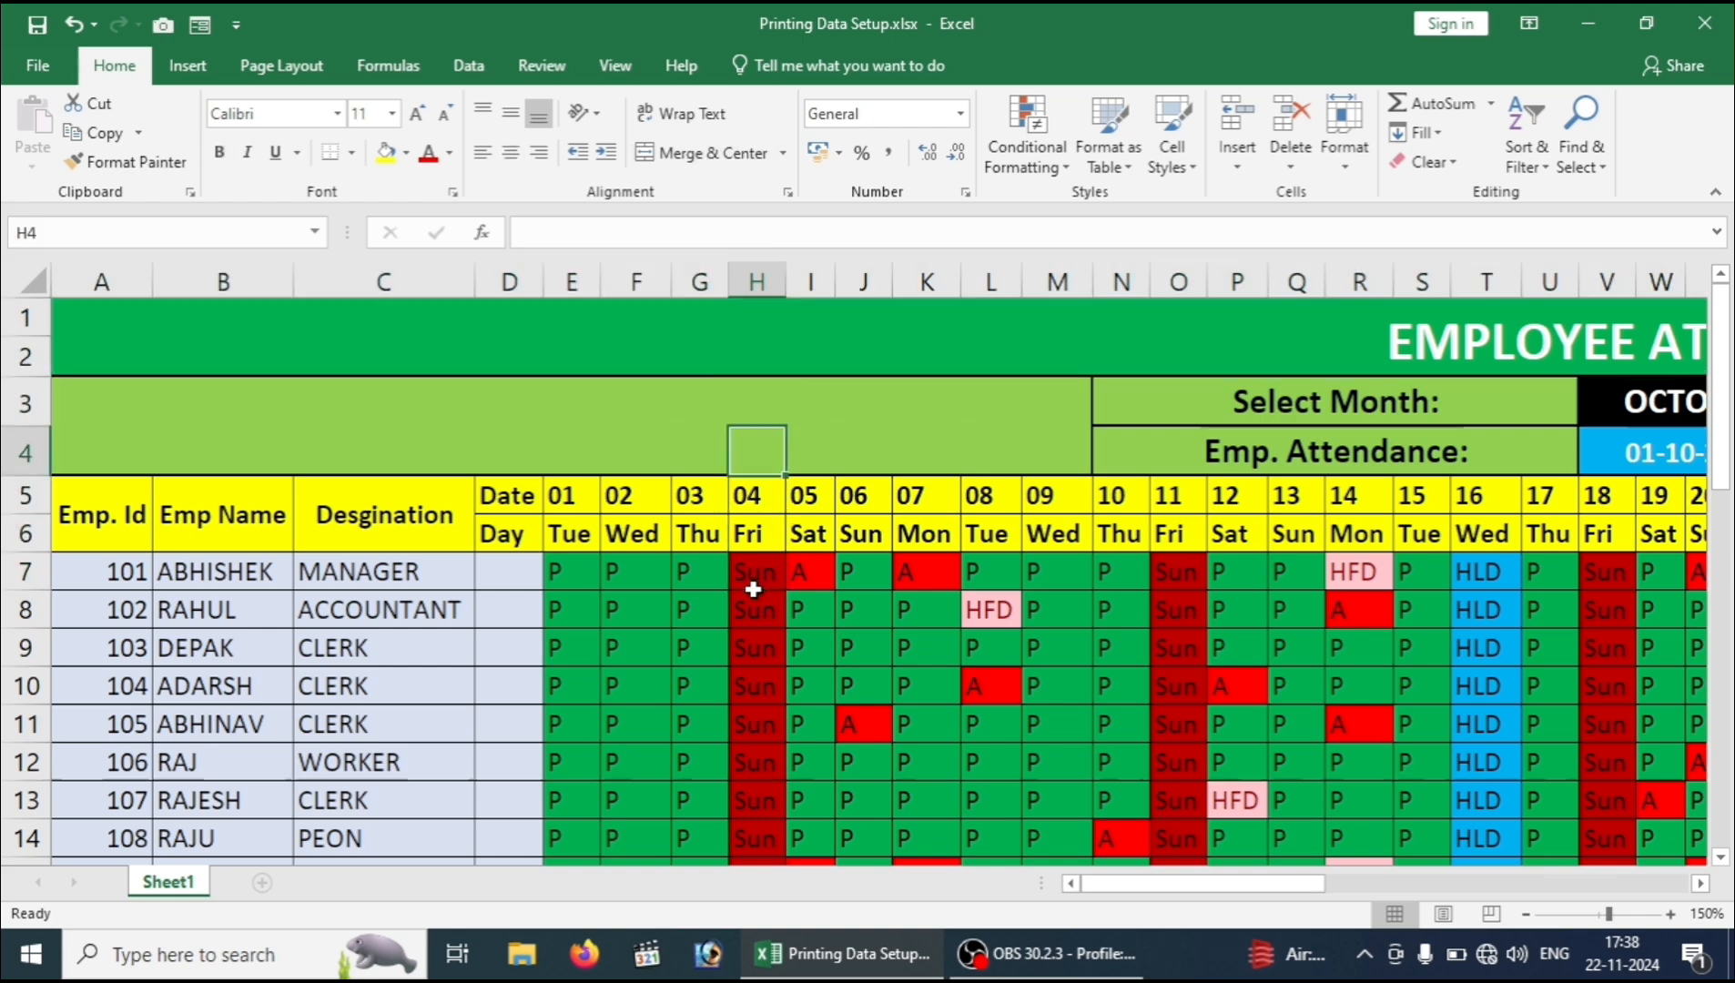
key("Right")
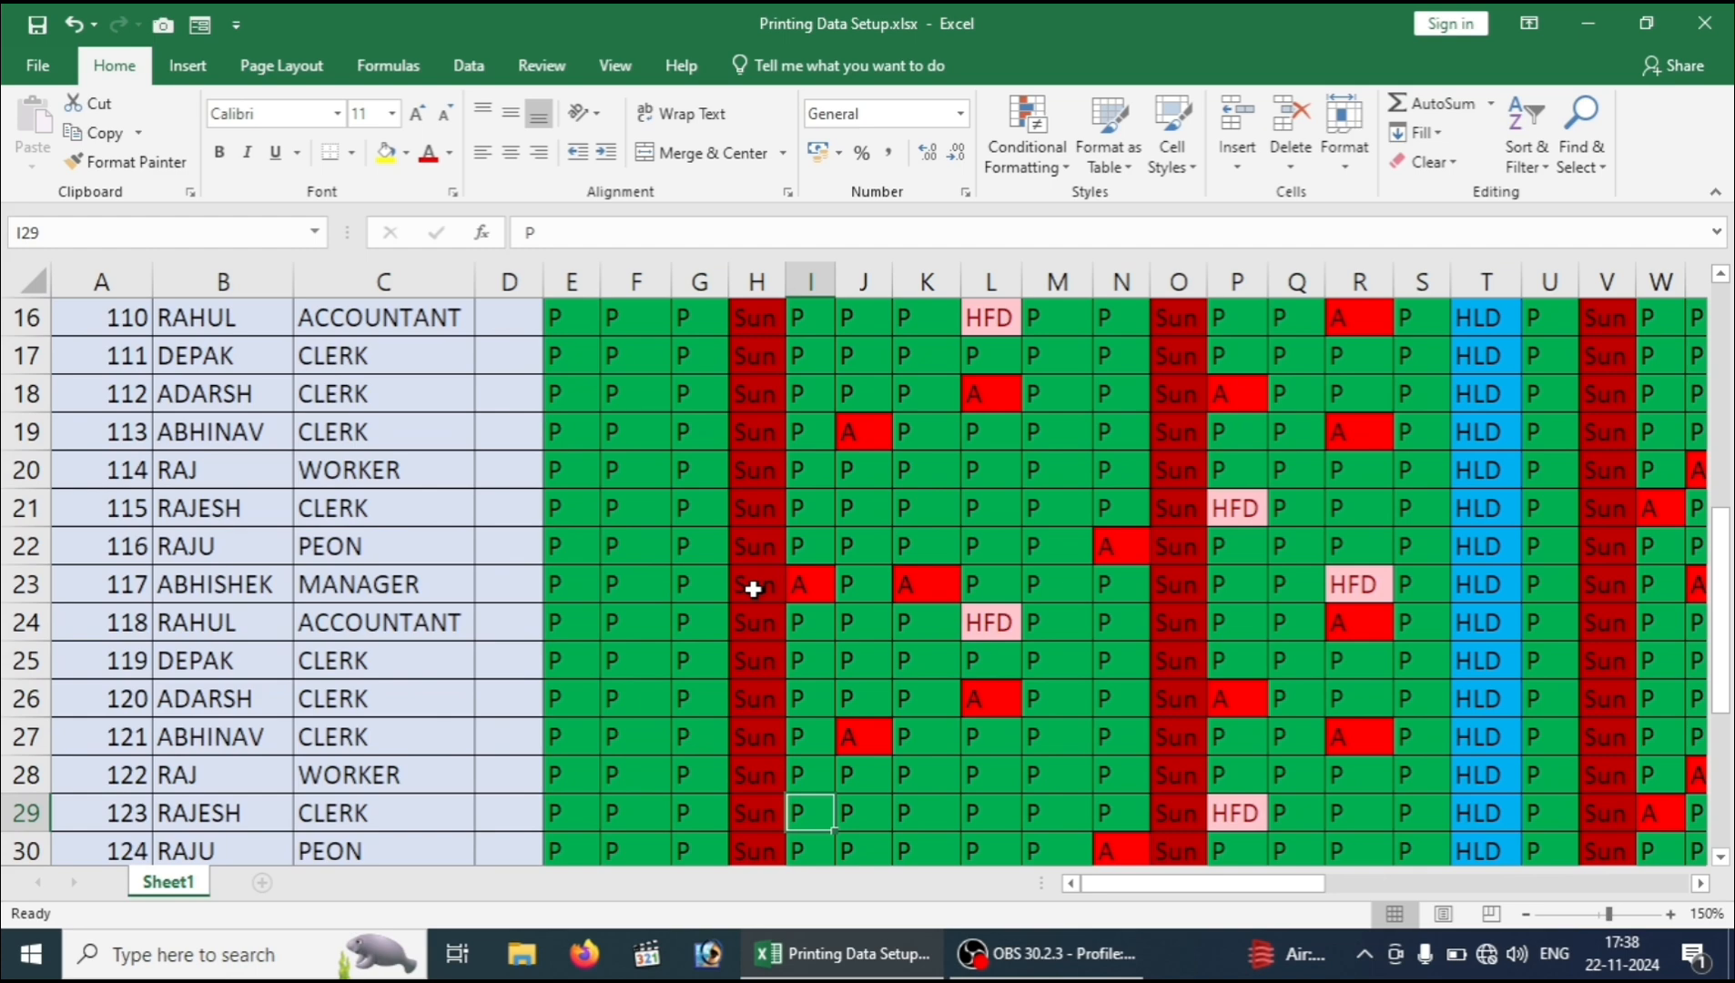
key("ctrl+Right")
key("Up")
key("Up")
key("ctrl+Up")
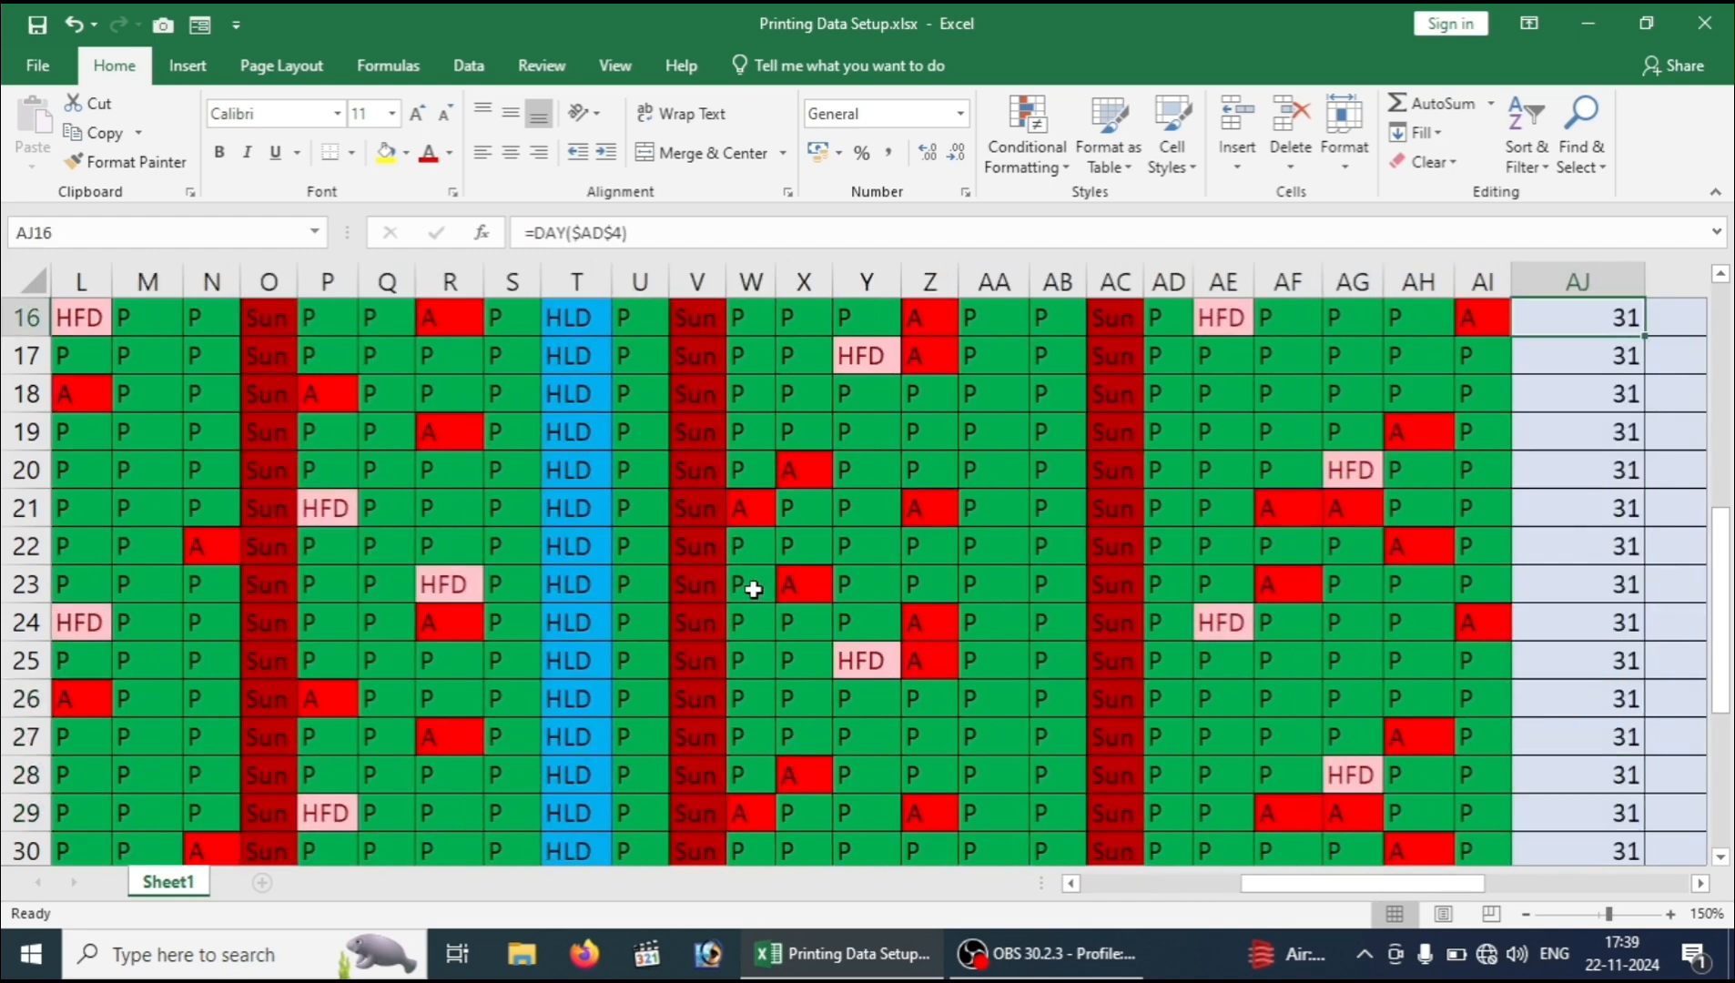
key("ctrl+Home")
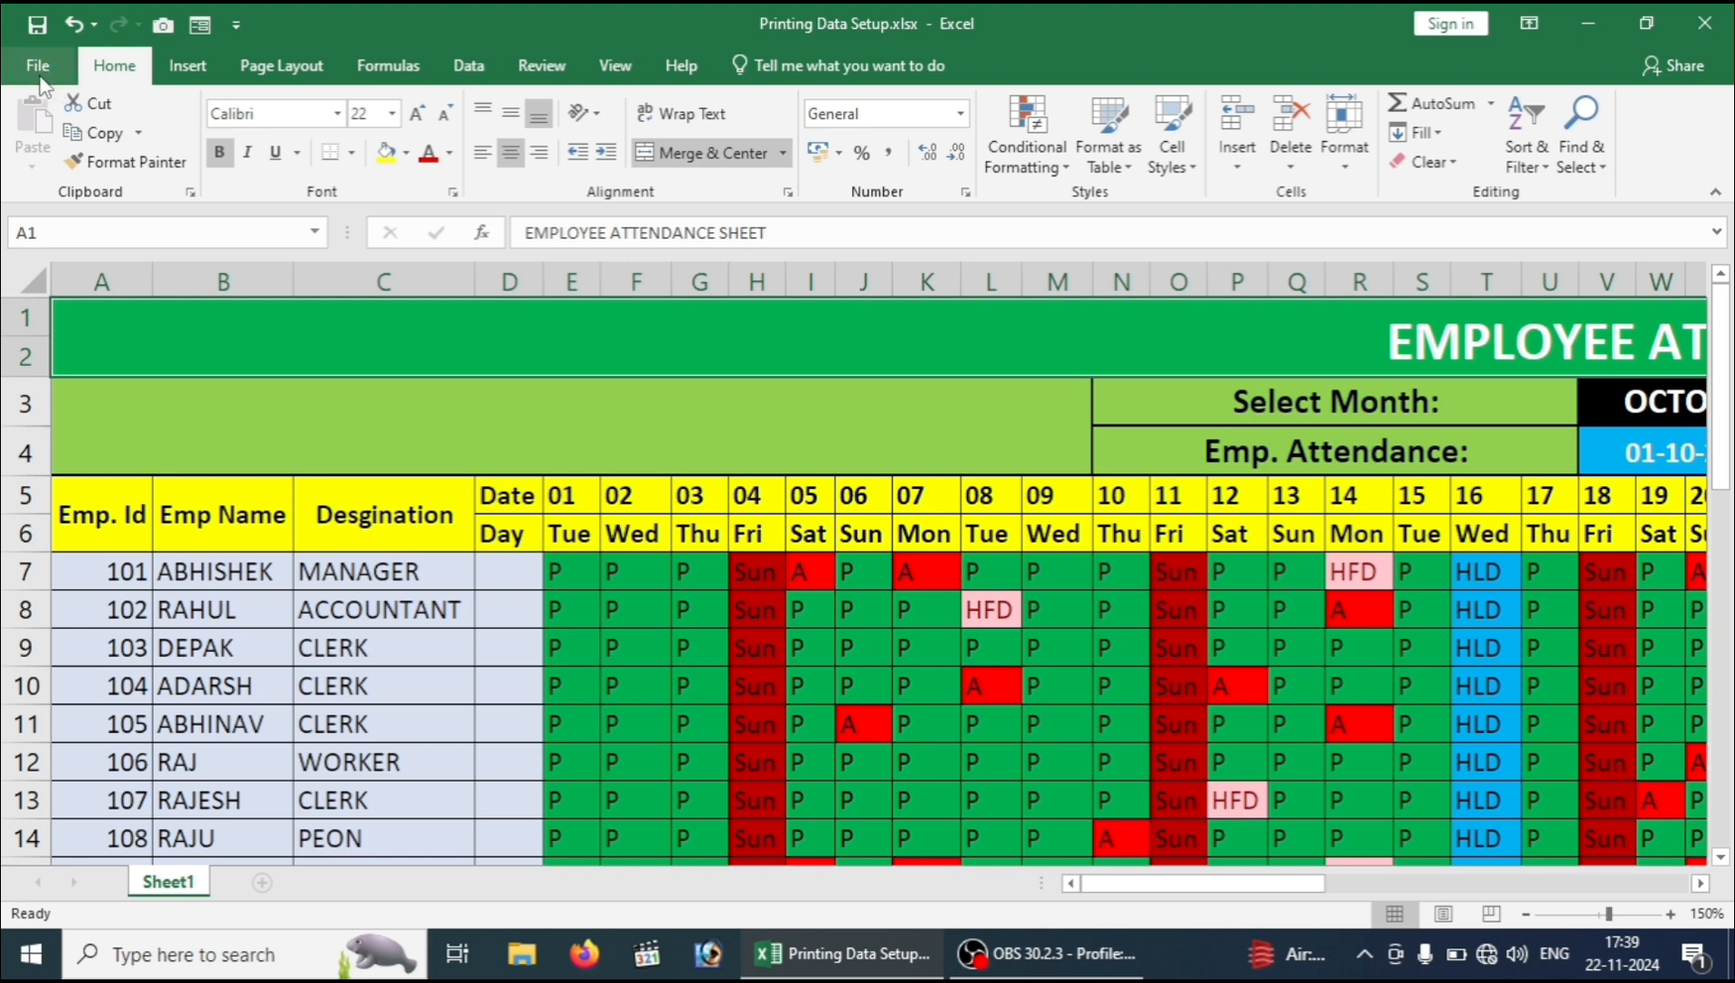
Step: Open the print preview, page through all three pages of the attendance sheet, and return to the worksheet
key("super+plus")
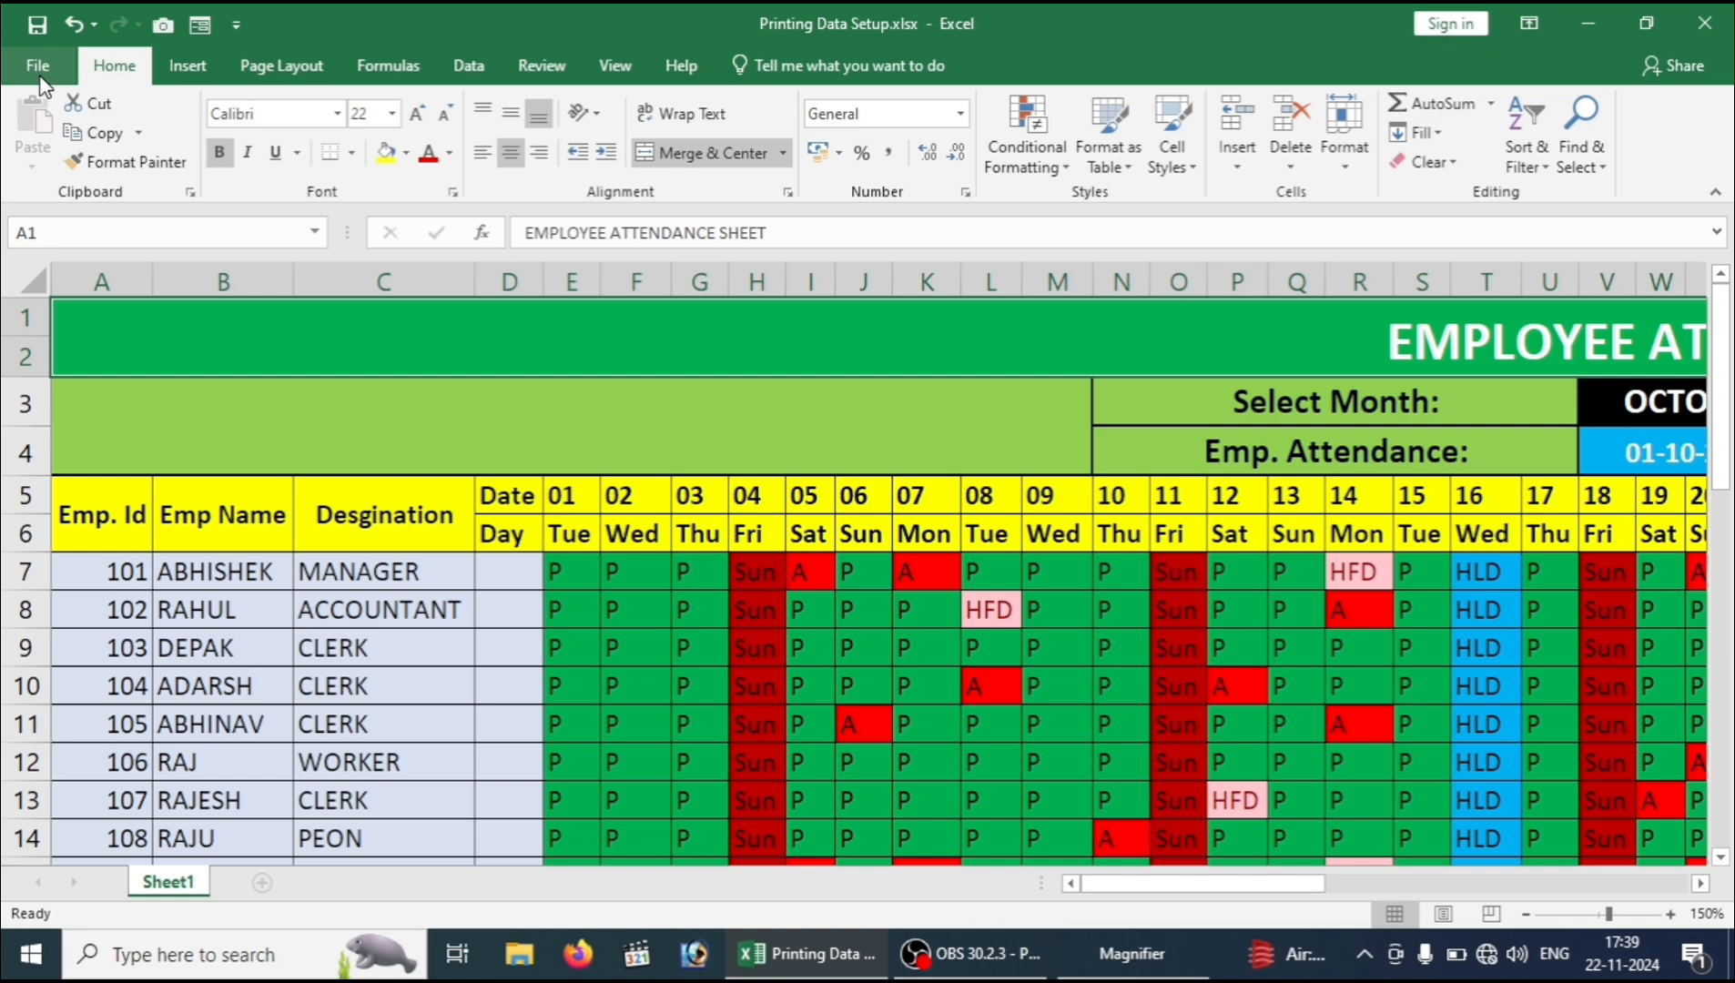
left_click(40, 80)
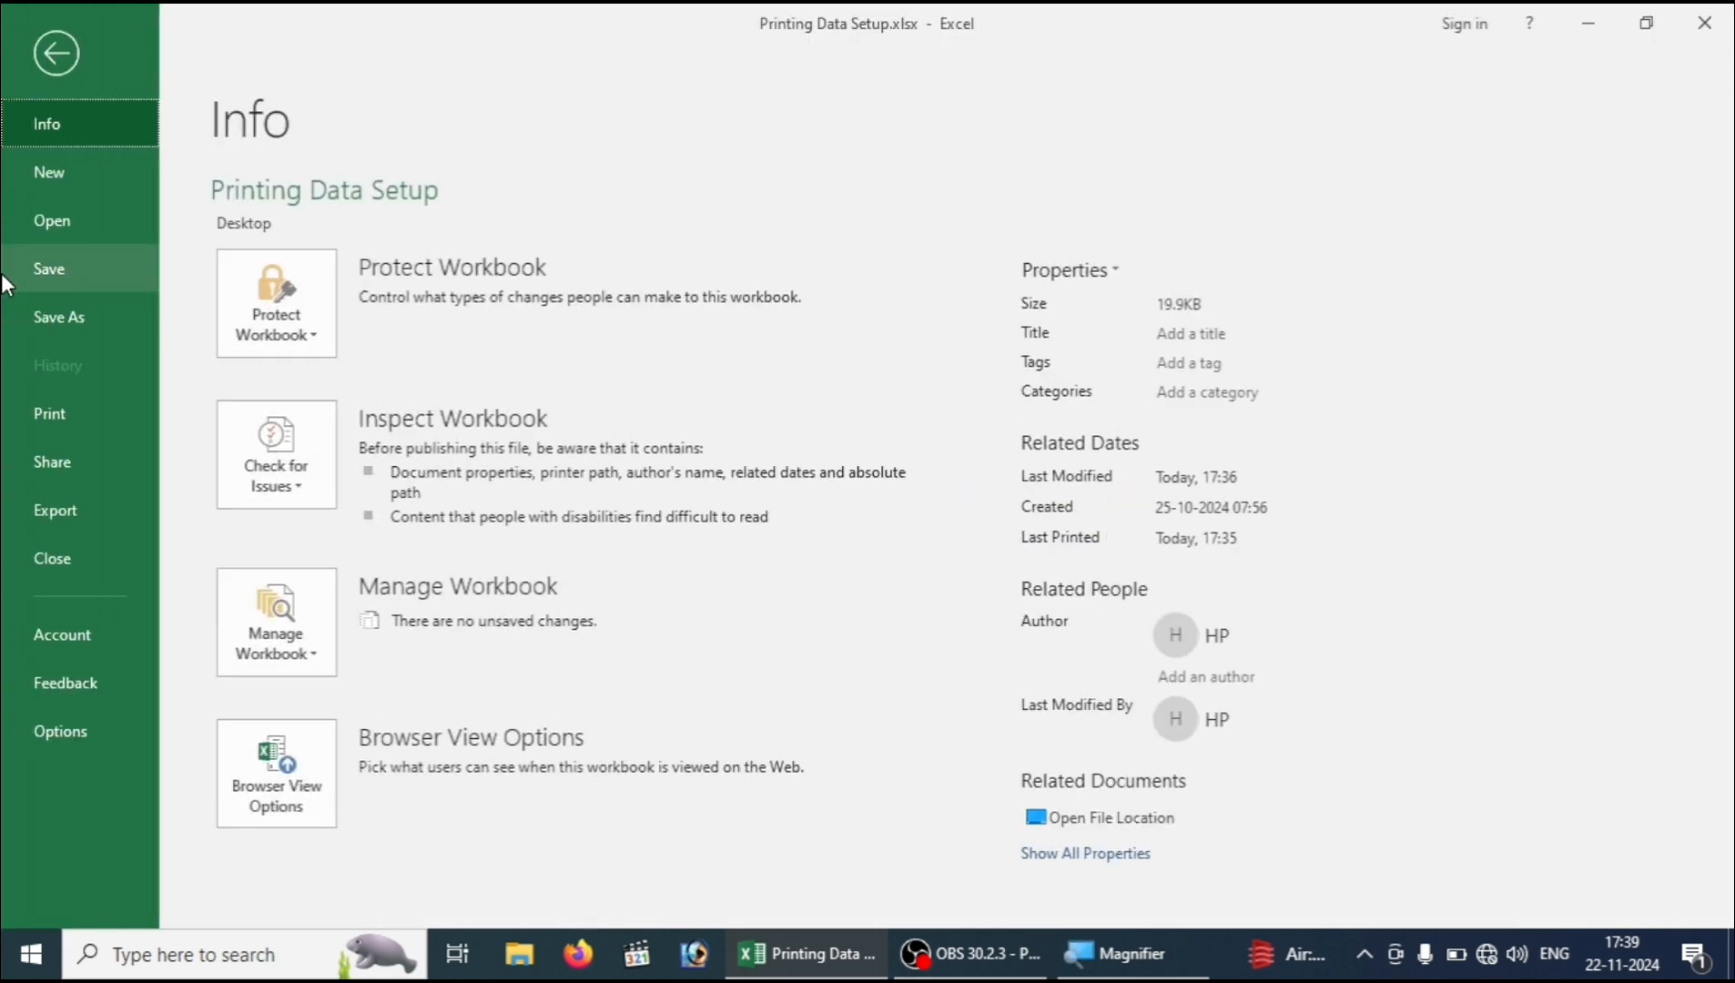
key("super+plus")
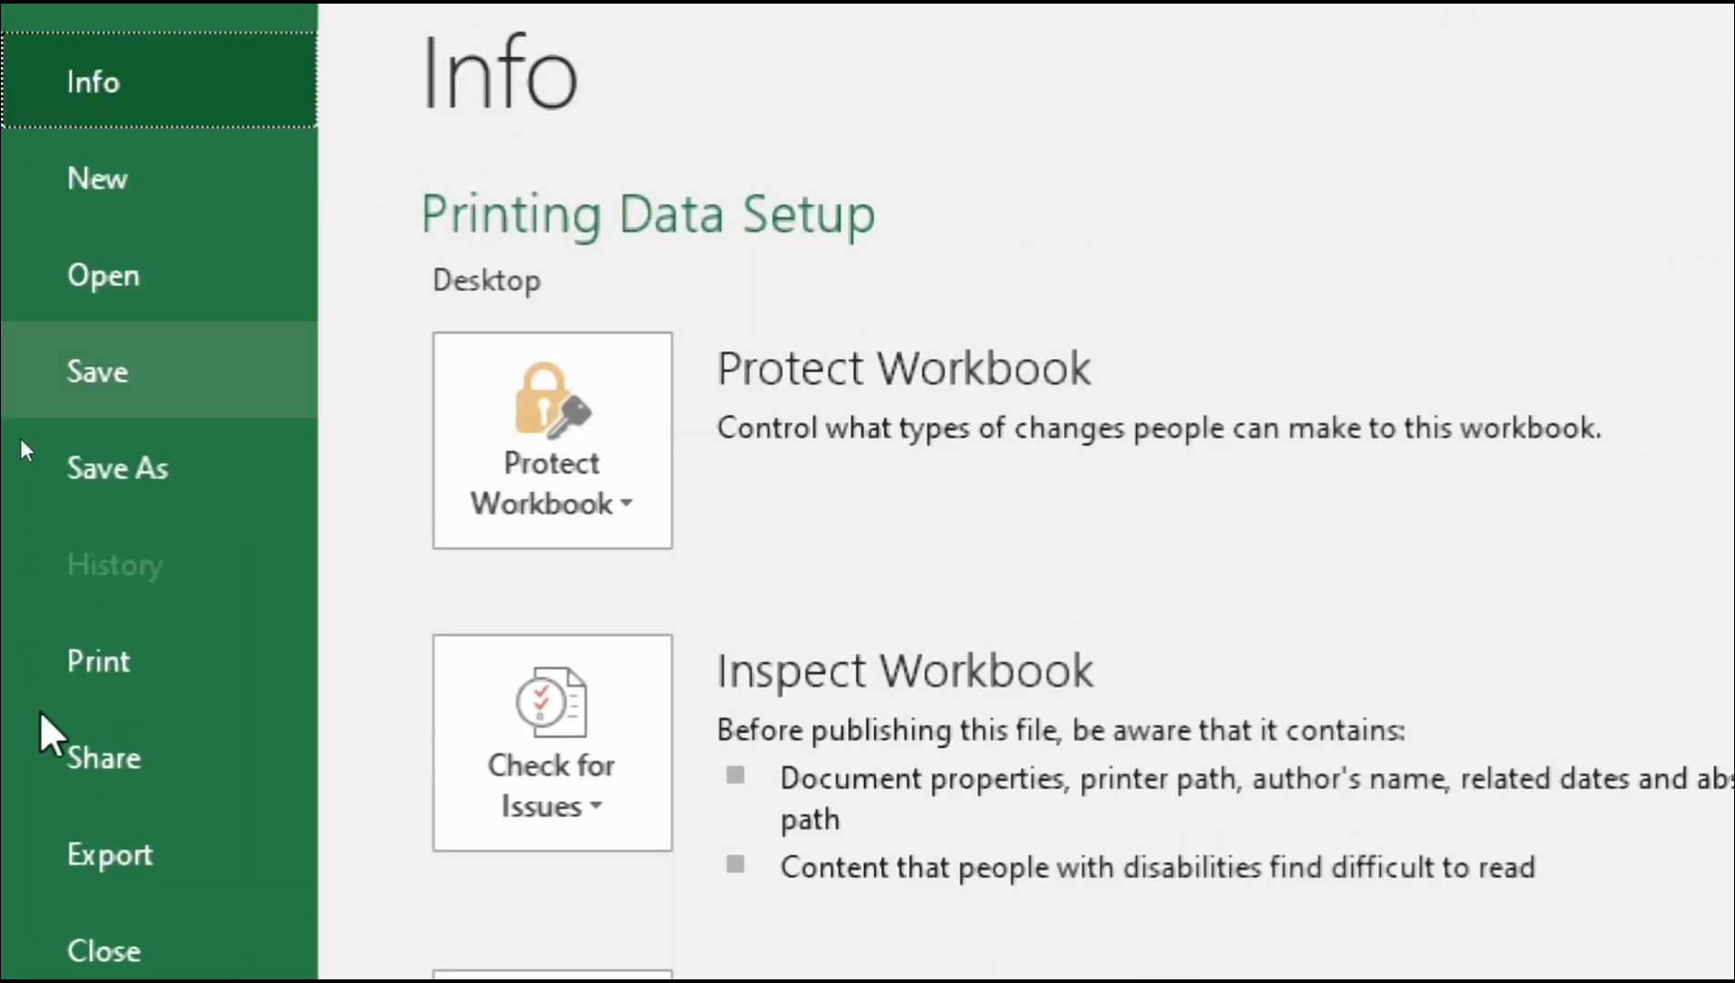
left_click(120, 677)
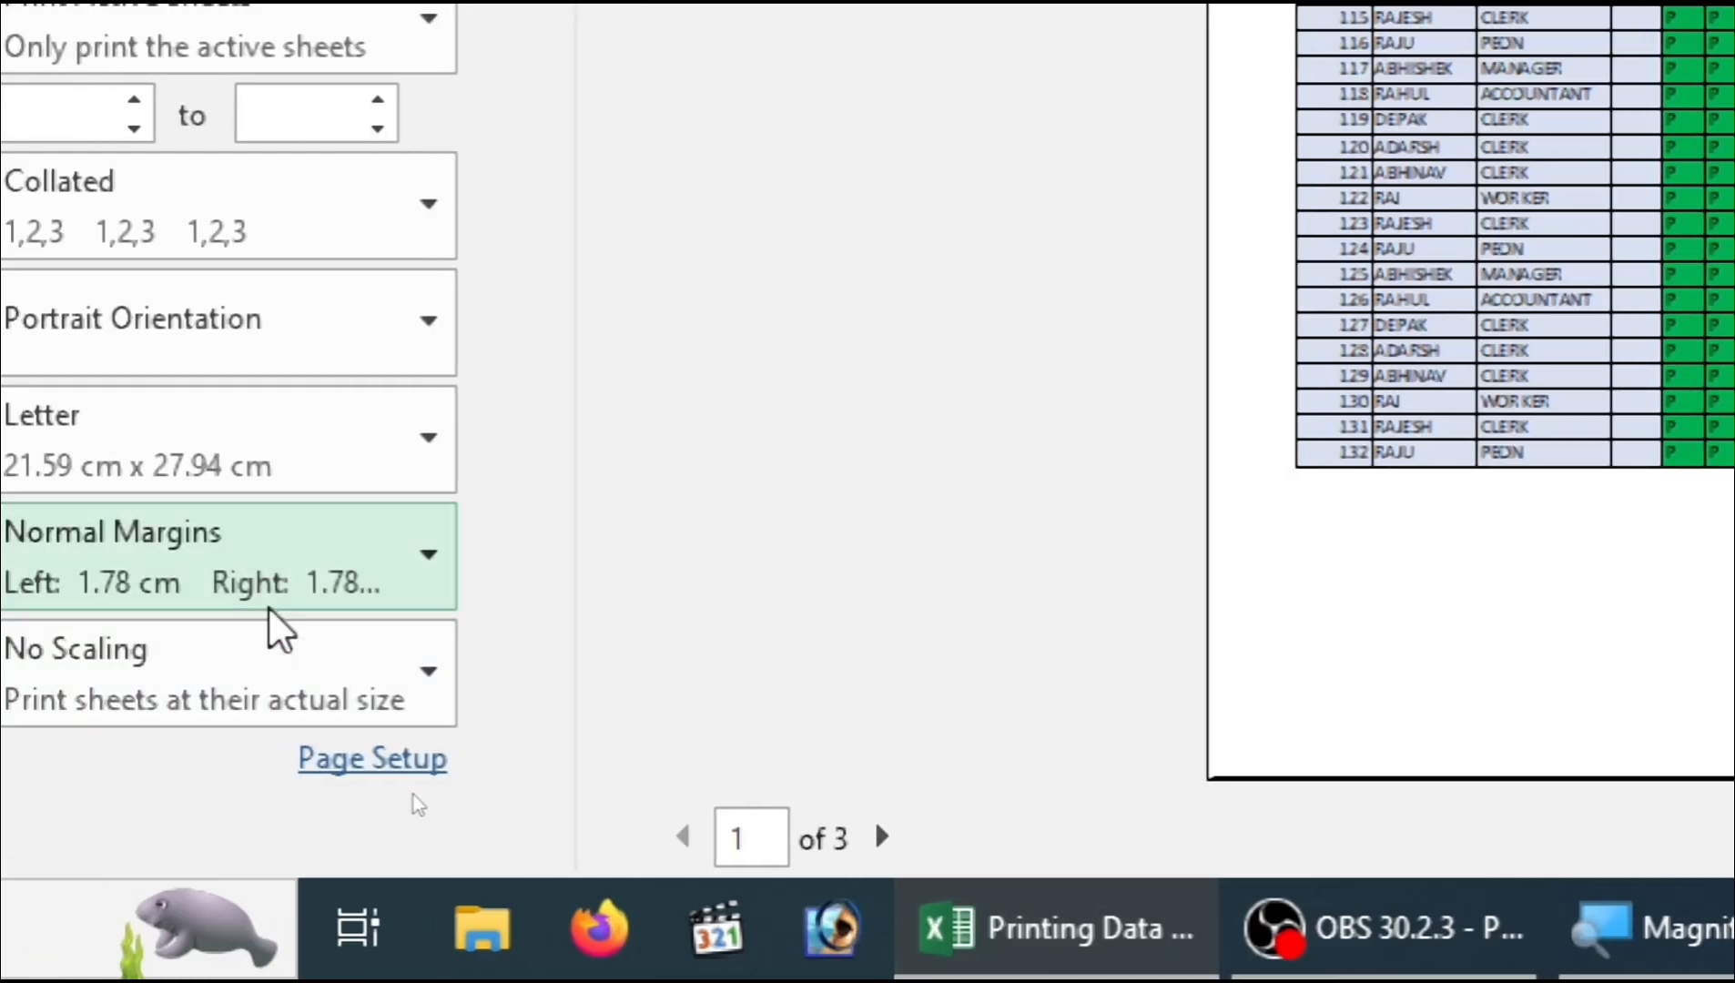
left_click(883, 833)
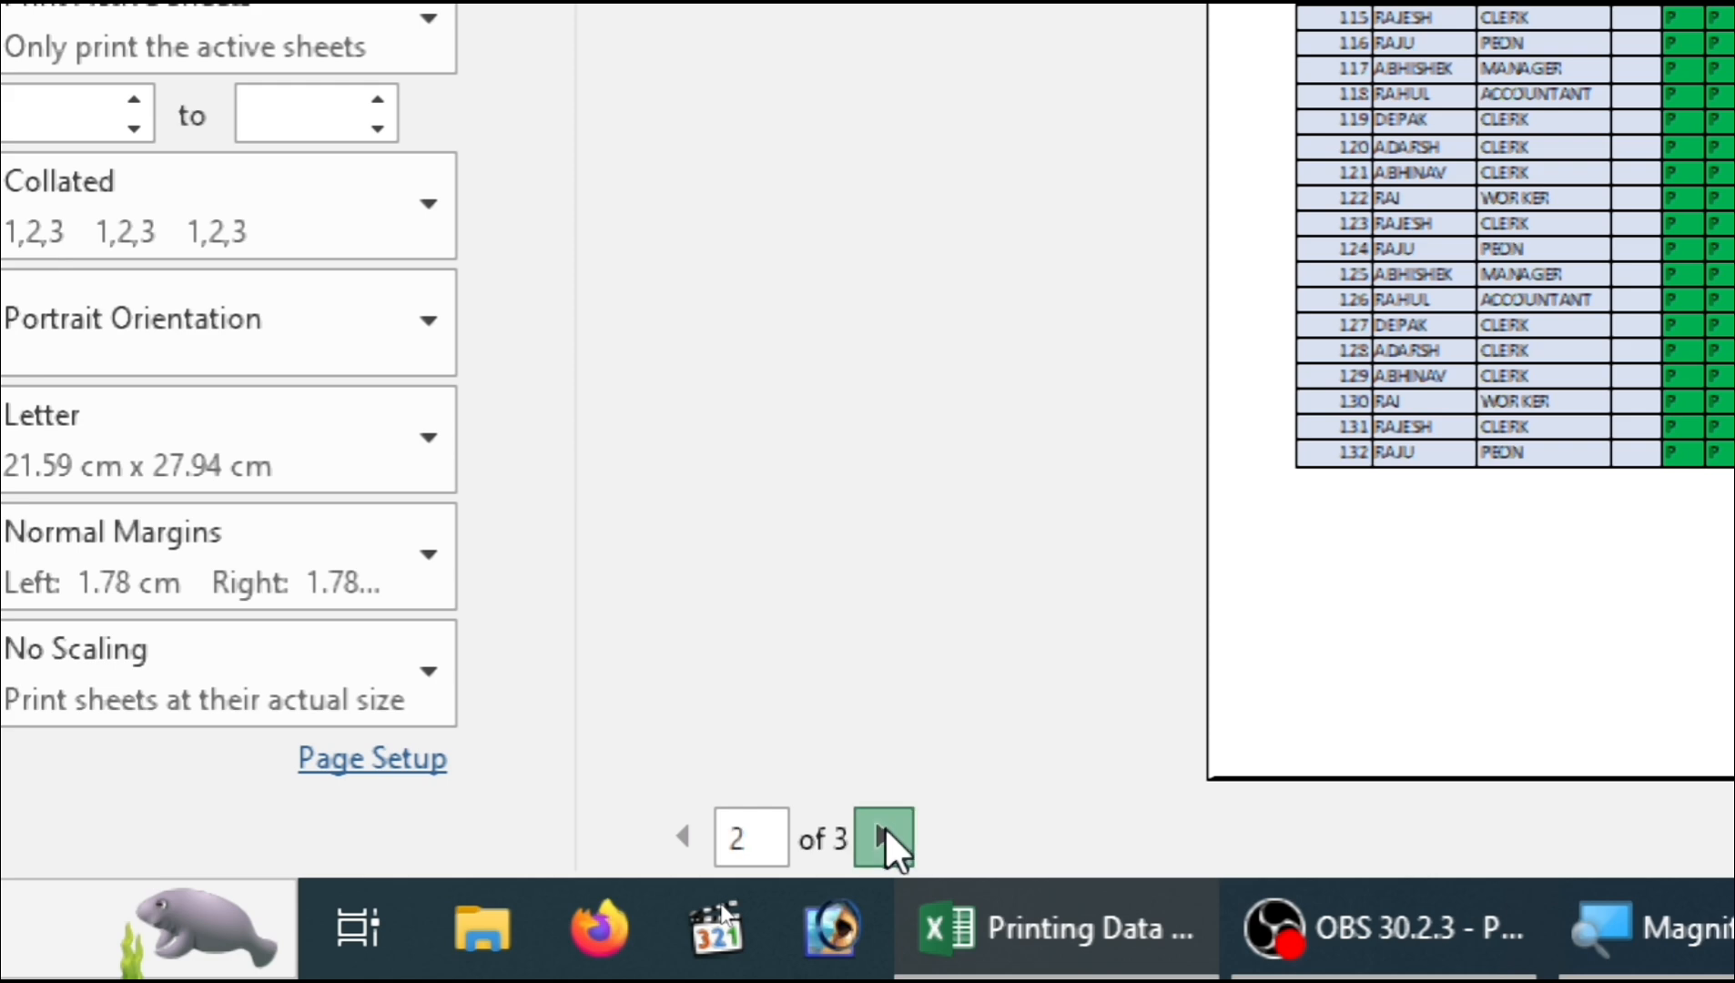
left_click(882, 833)
left_click(883, 833)
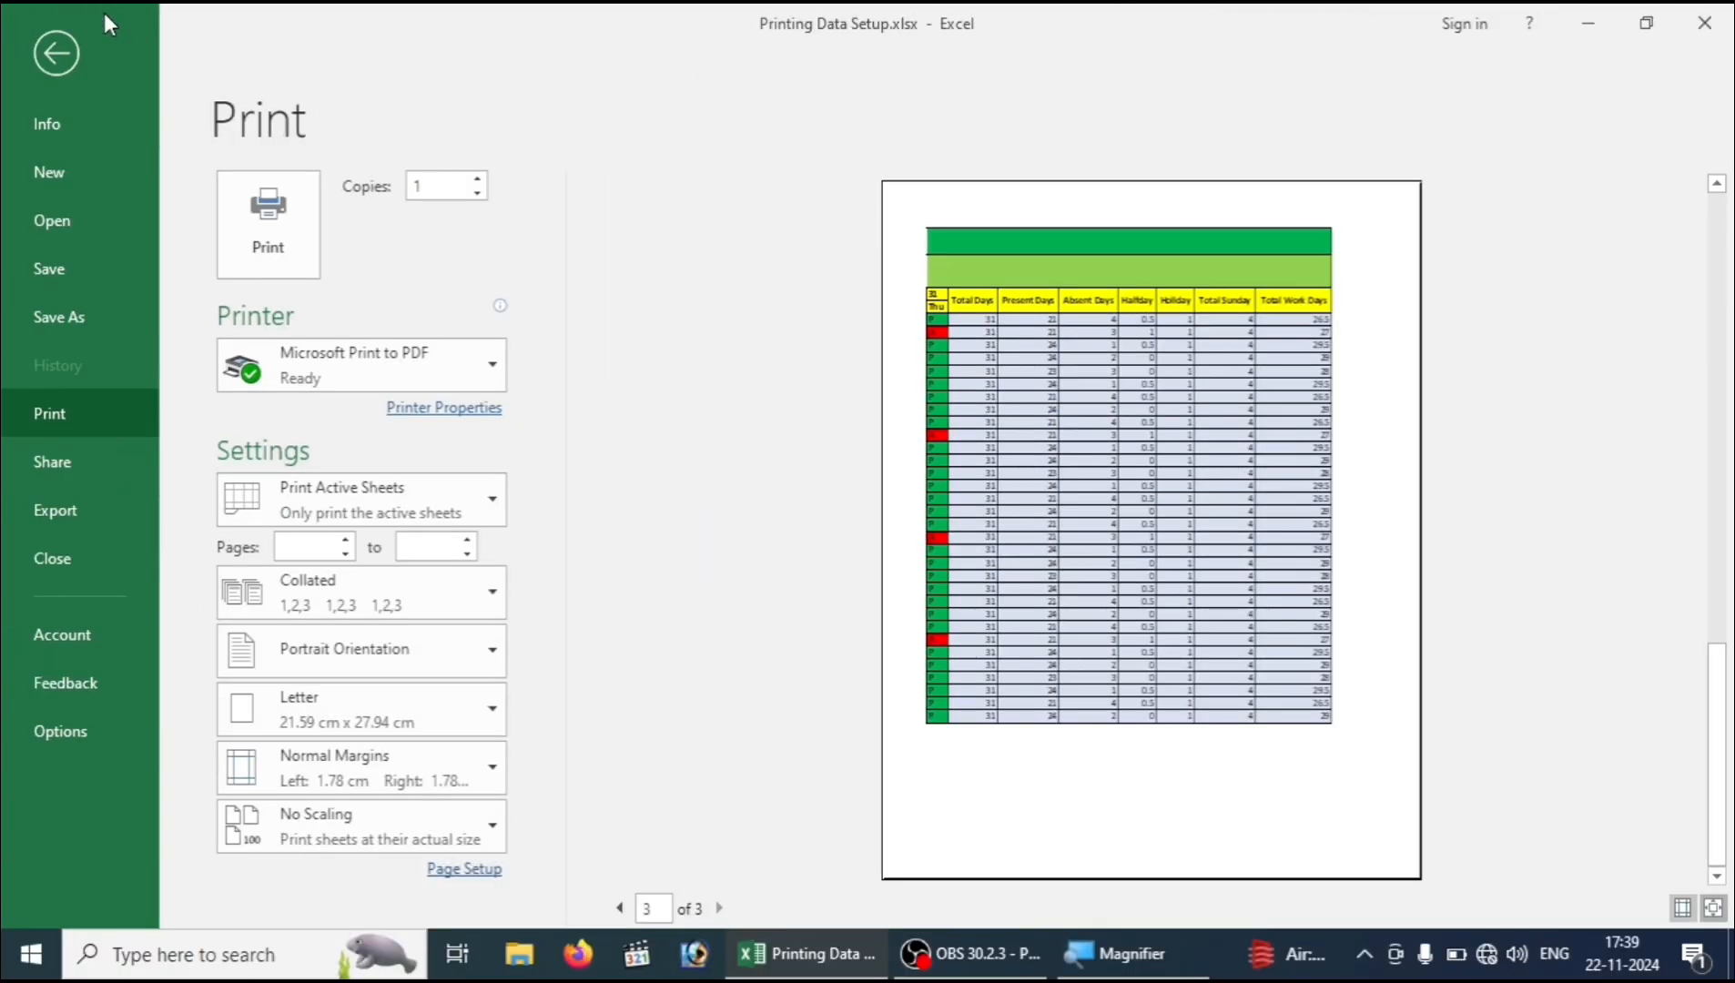
left_click(56, 49)
left_click(598, 452)
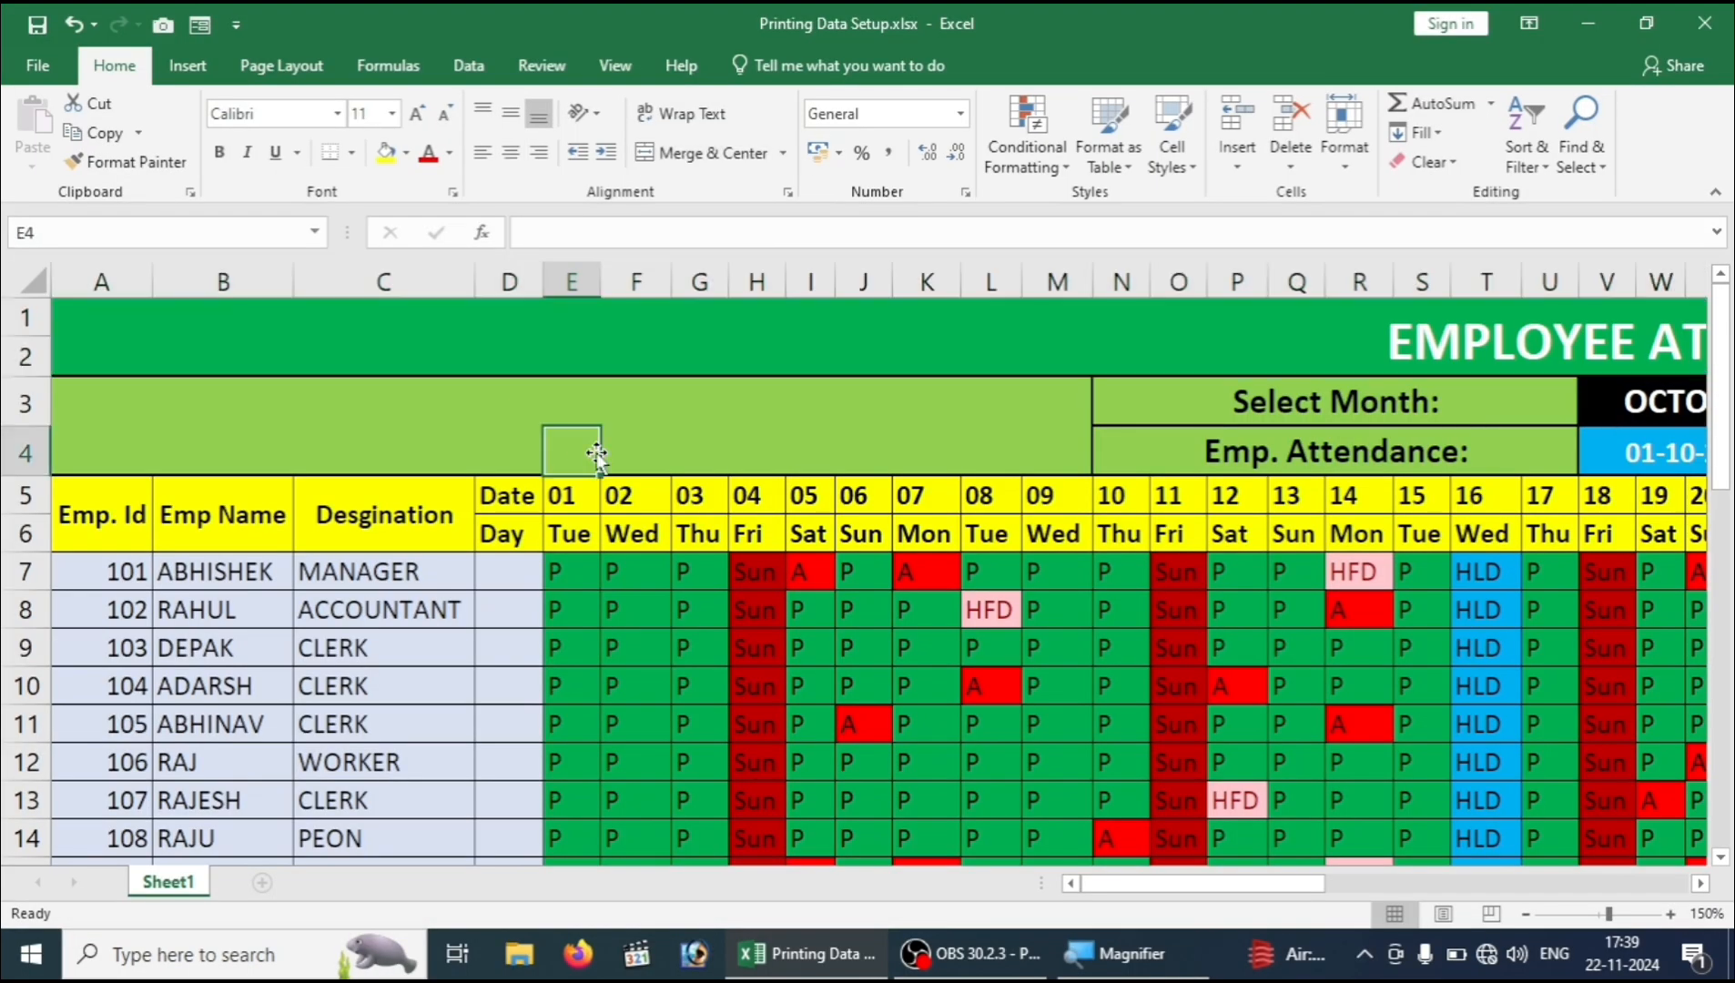
left_click(414, 608)
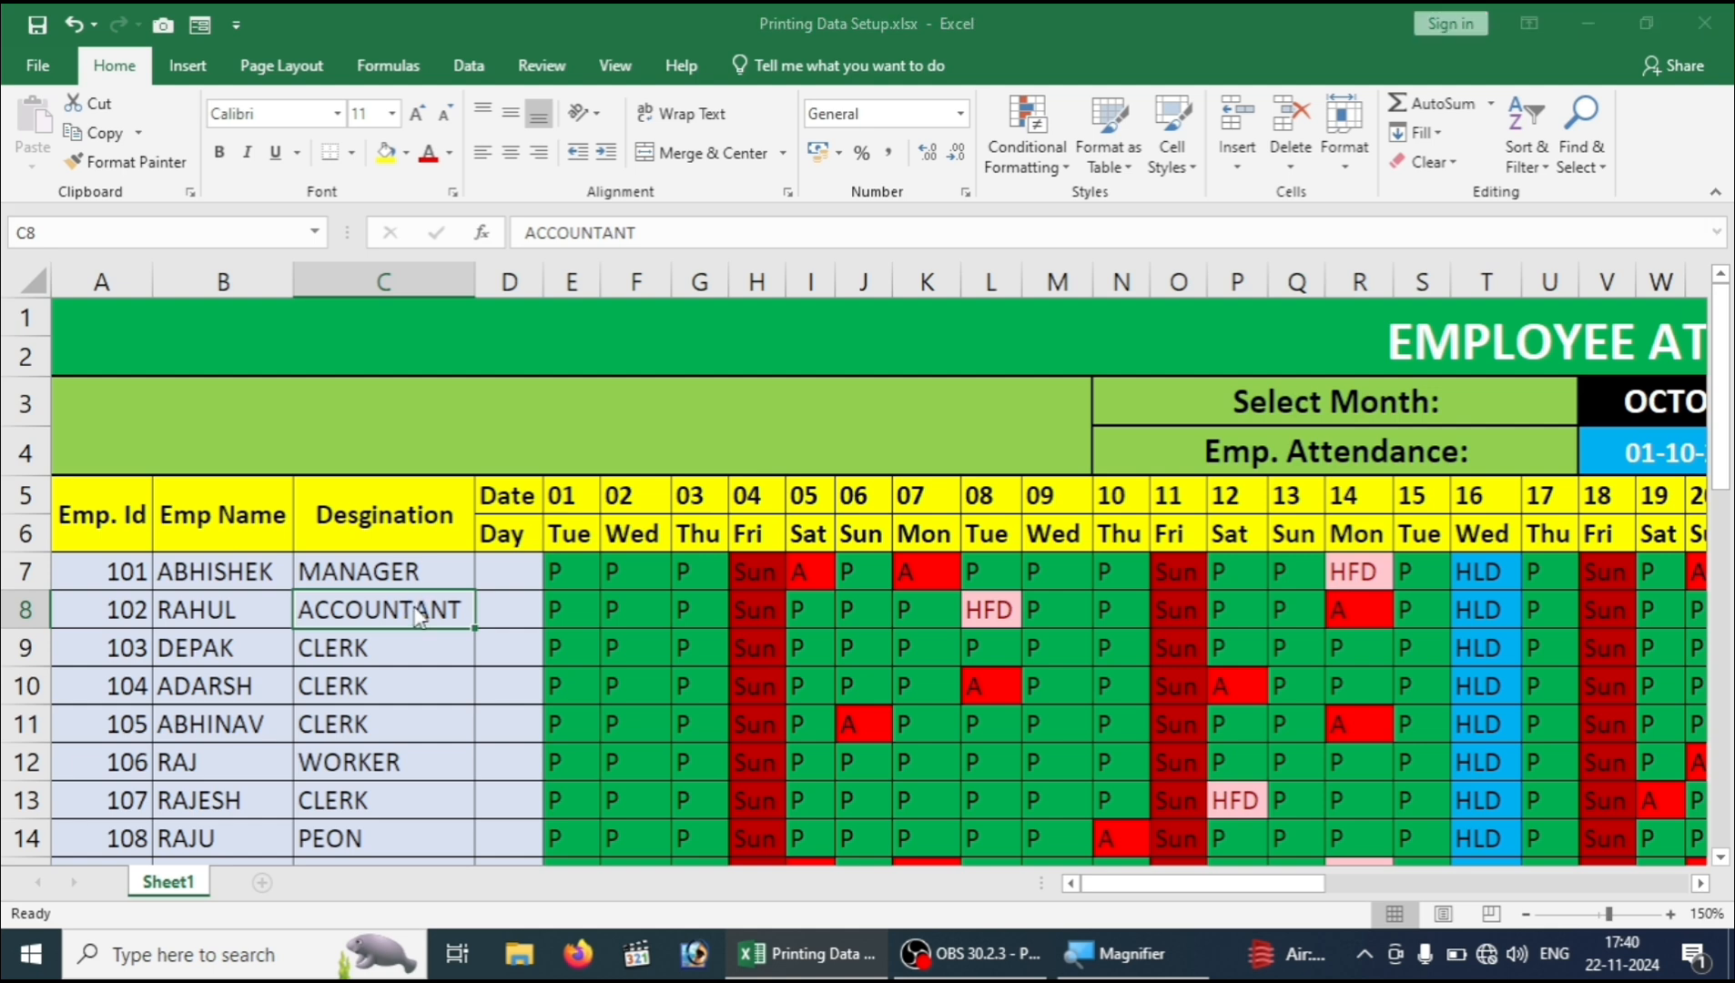
key("F12")
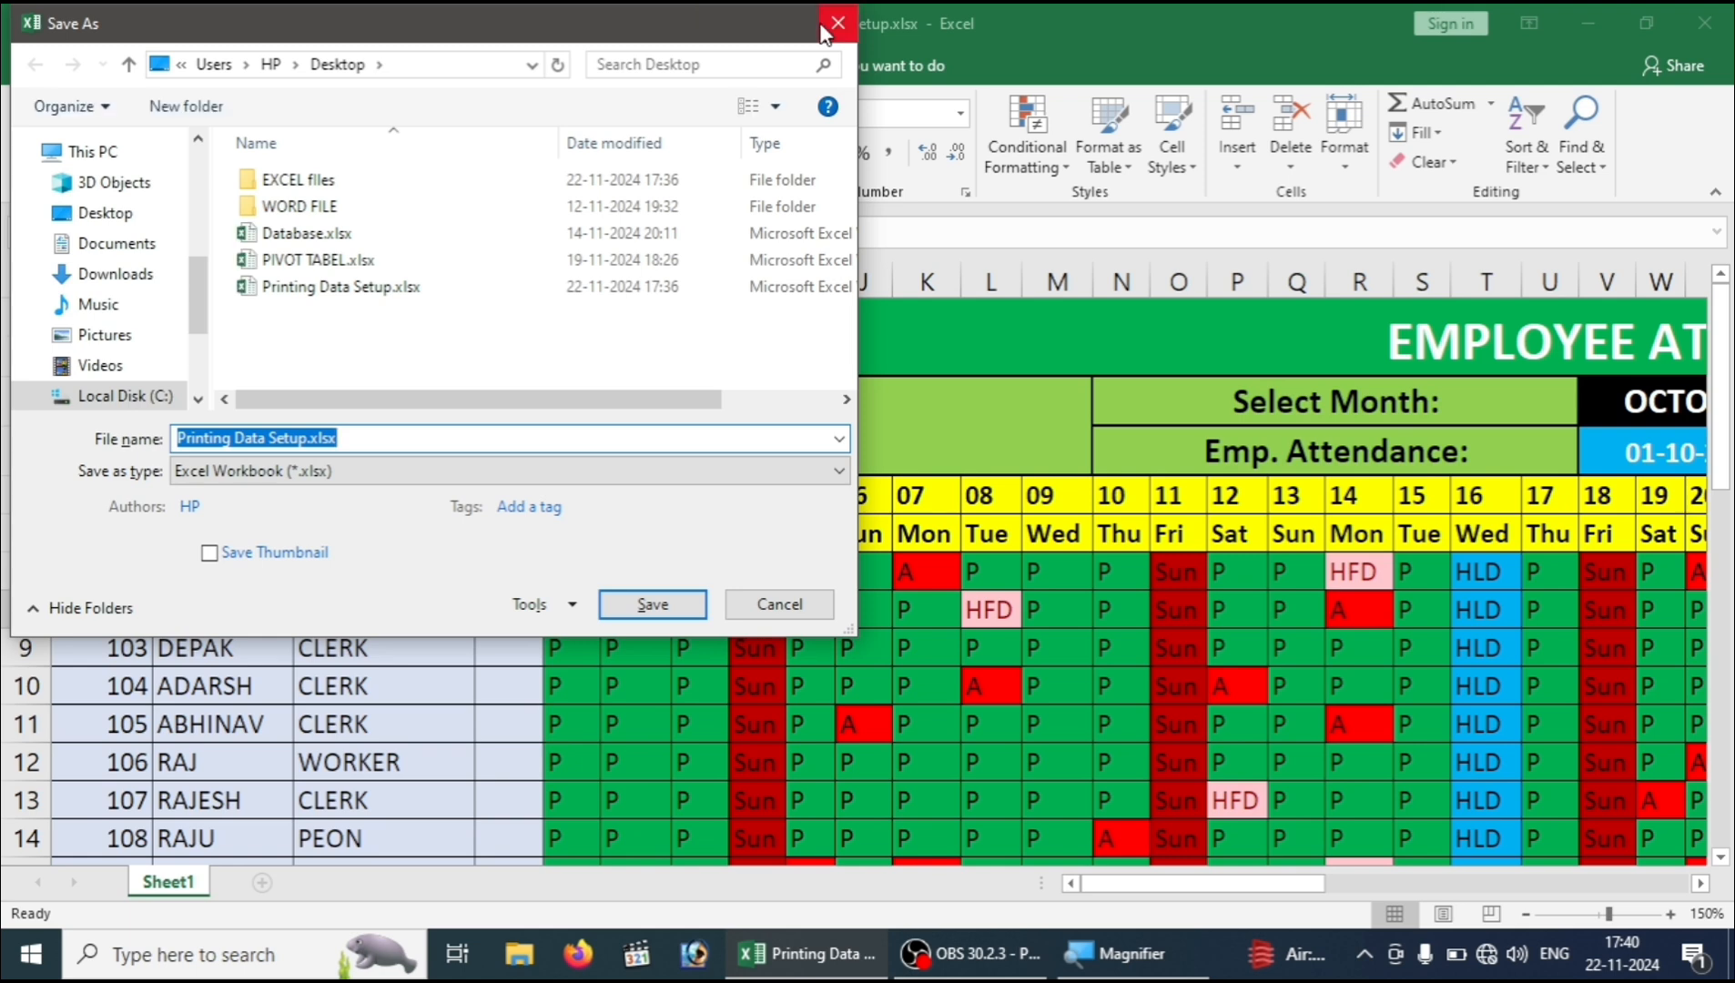
left_click(836, 25)
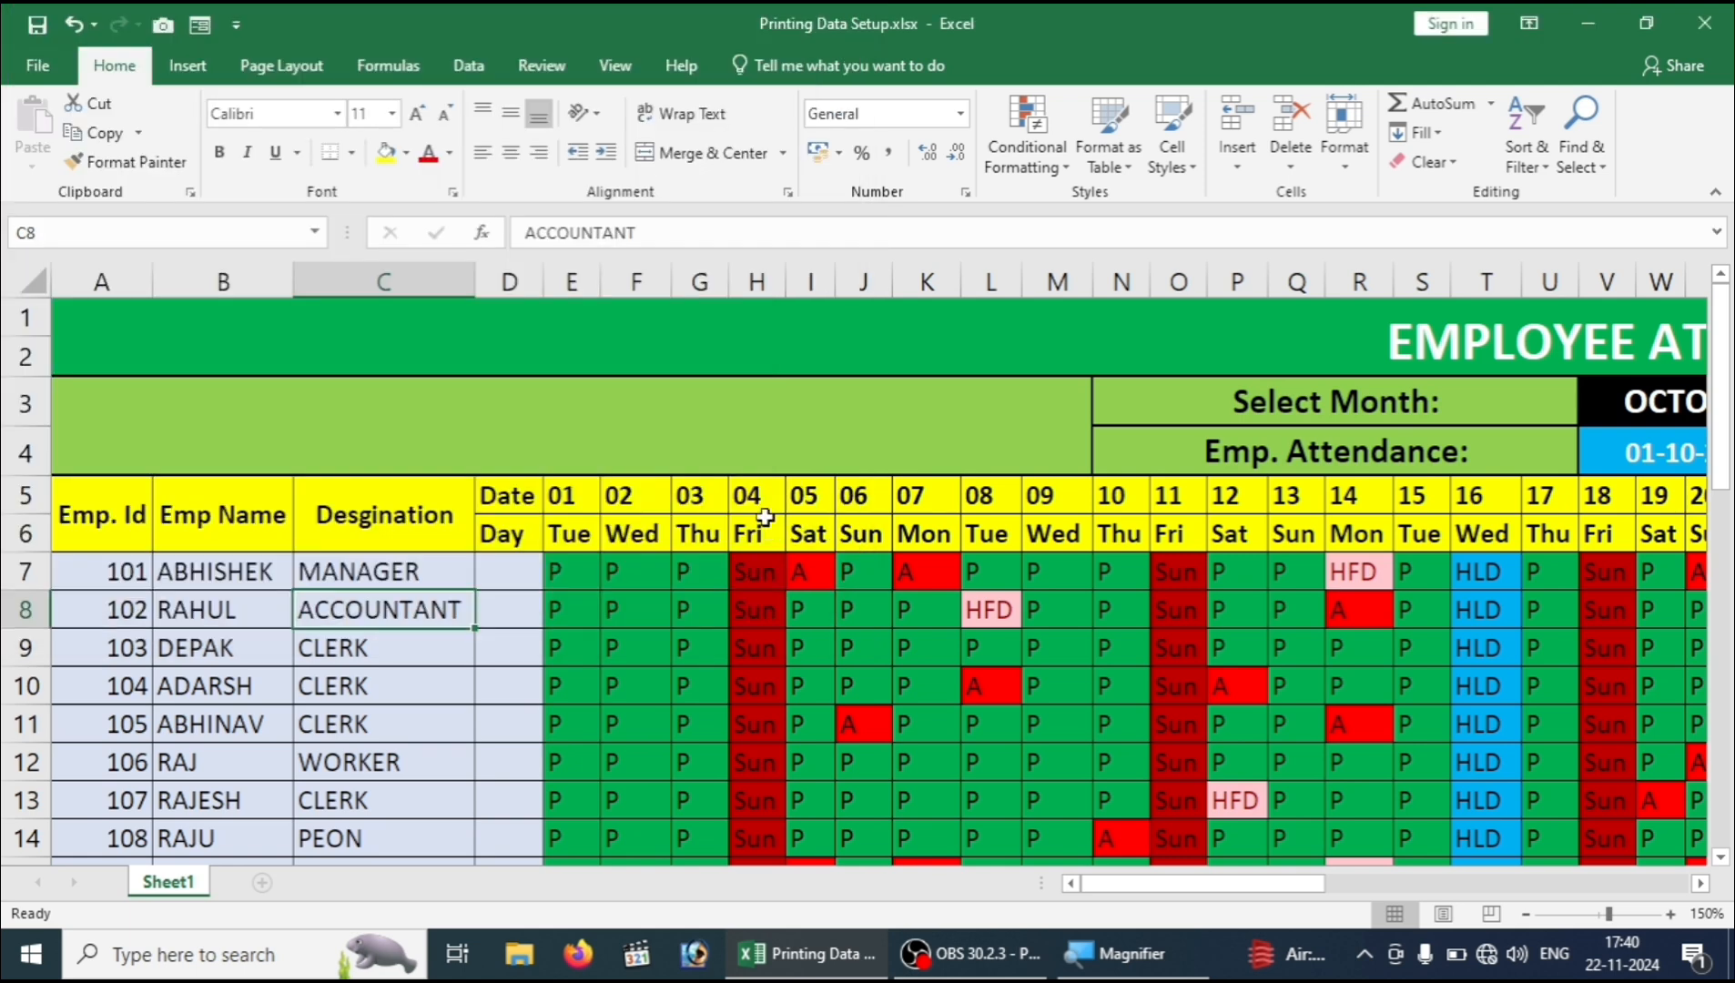
Step: Open the print preview, page through to page 3, and check the list of available printers
key("ctrl+p")
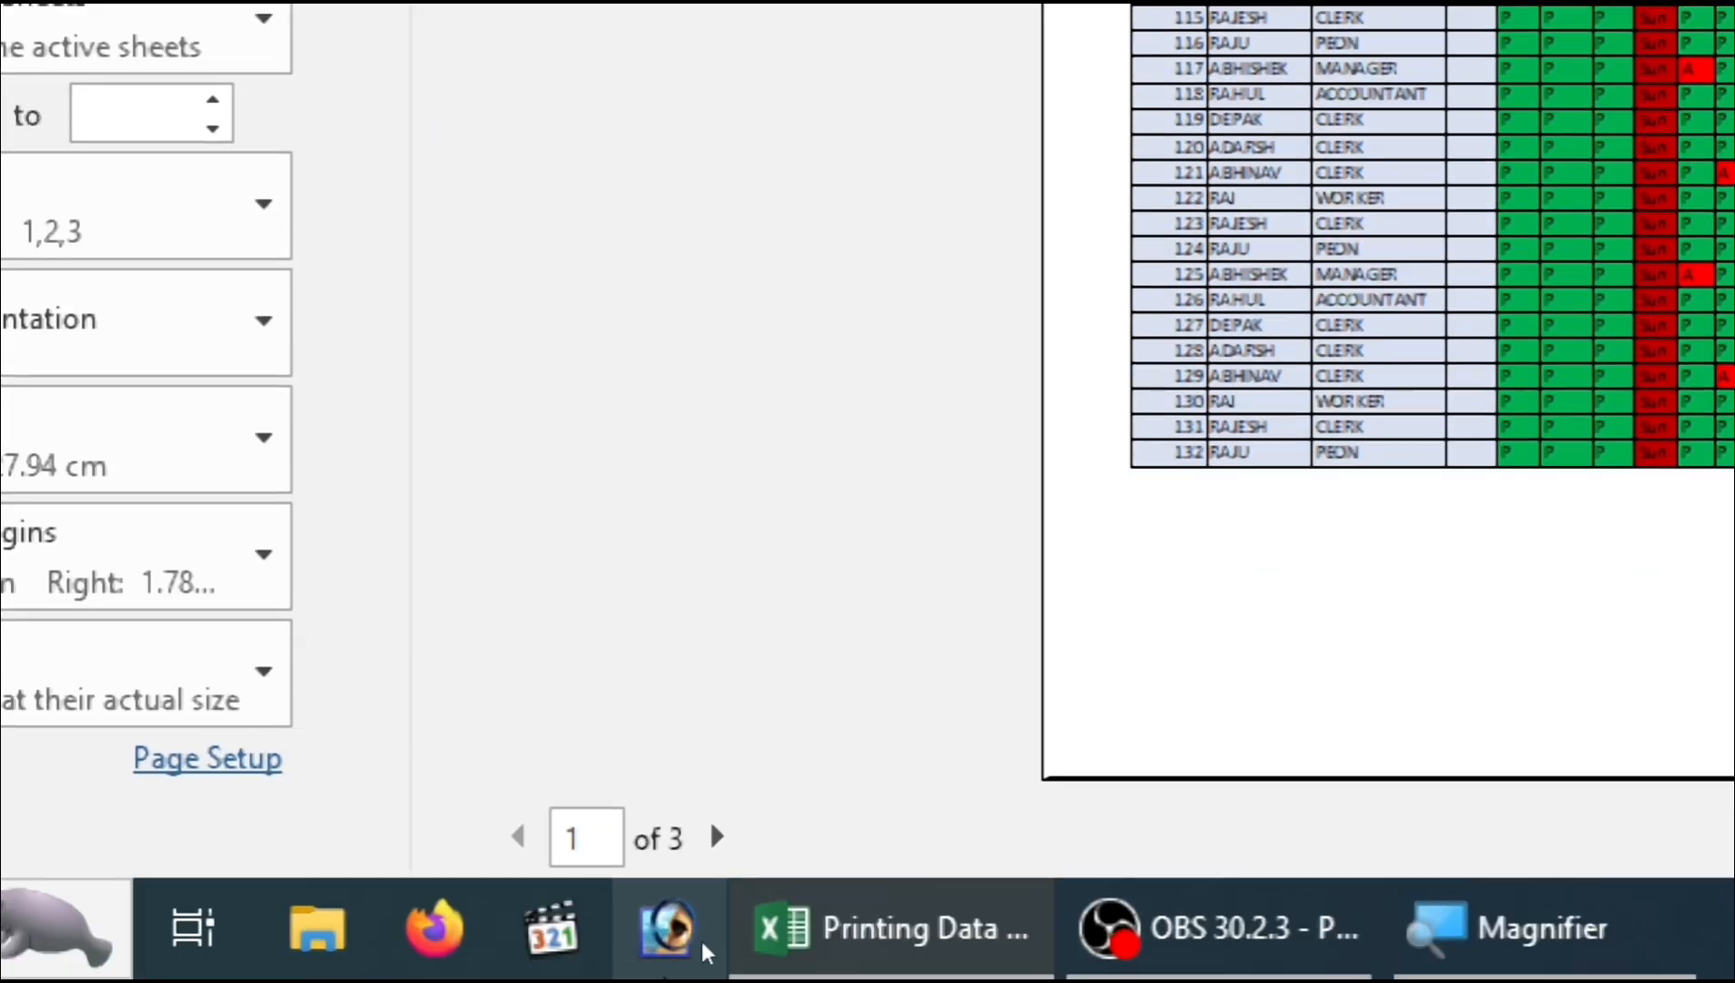
left_click(708, 833)
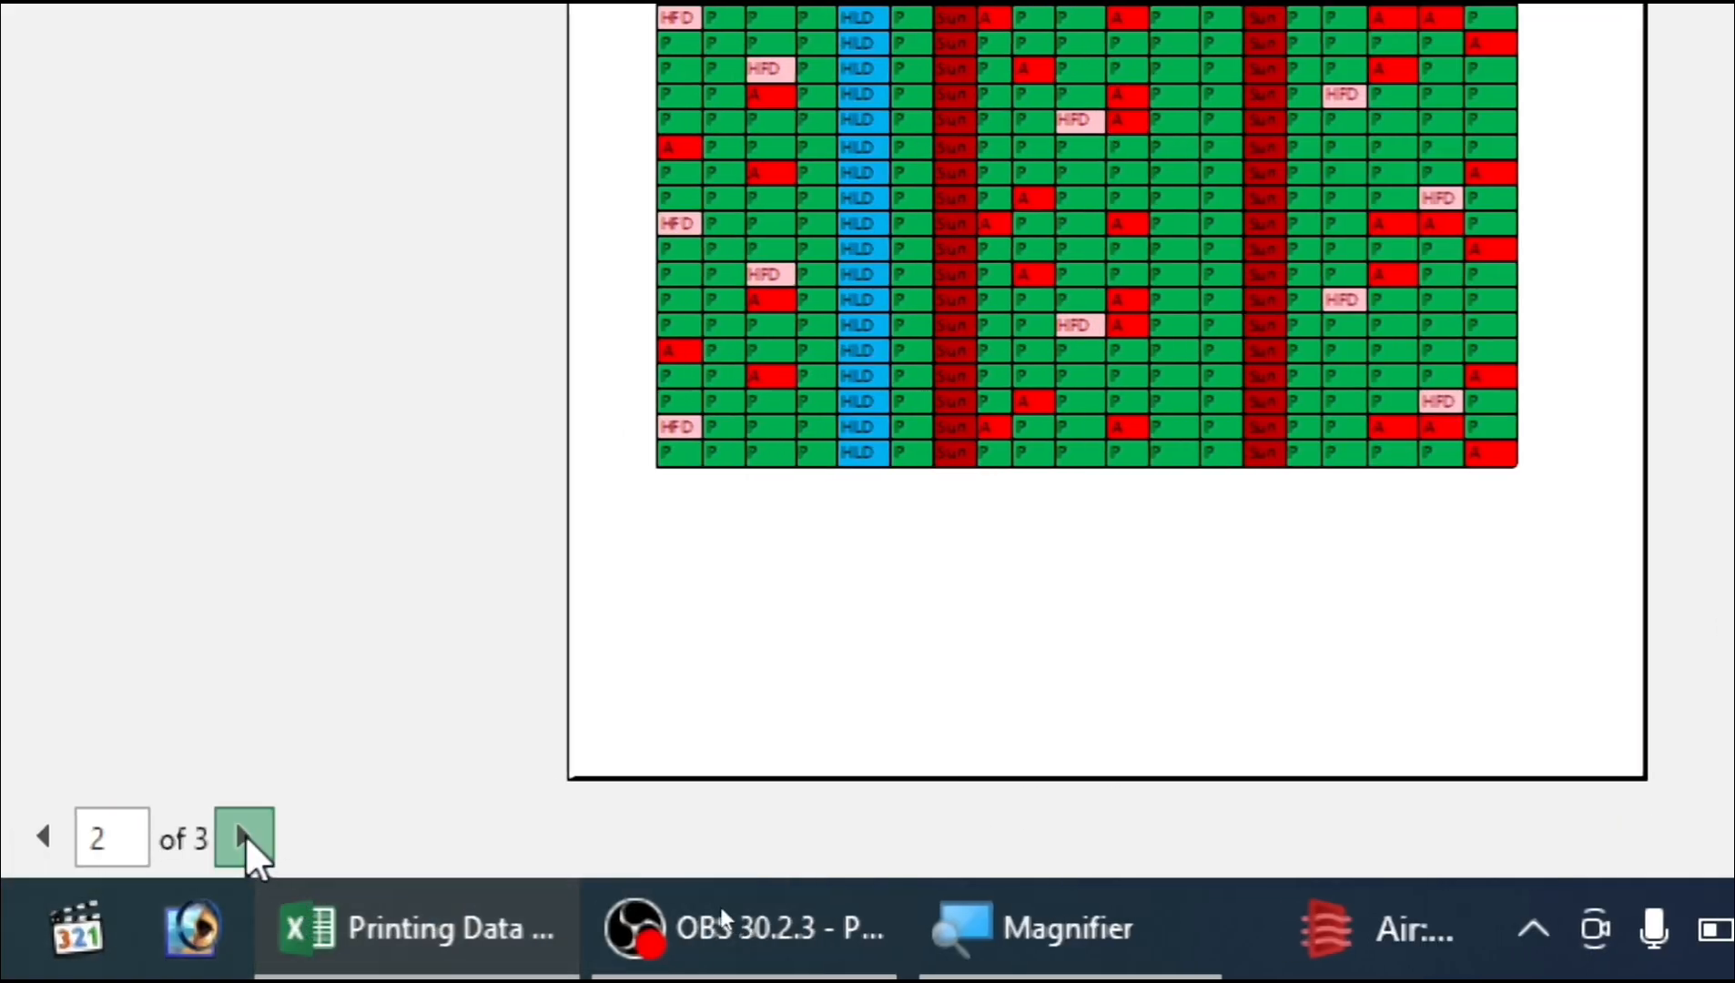
left_click(245, 833)
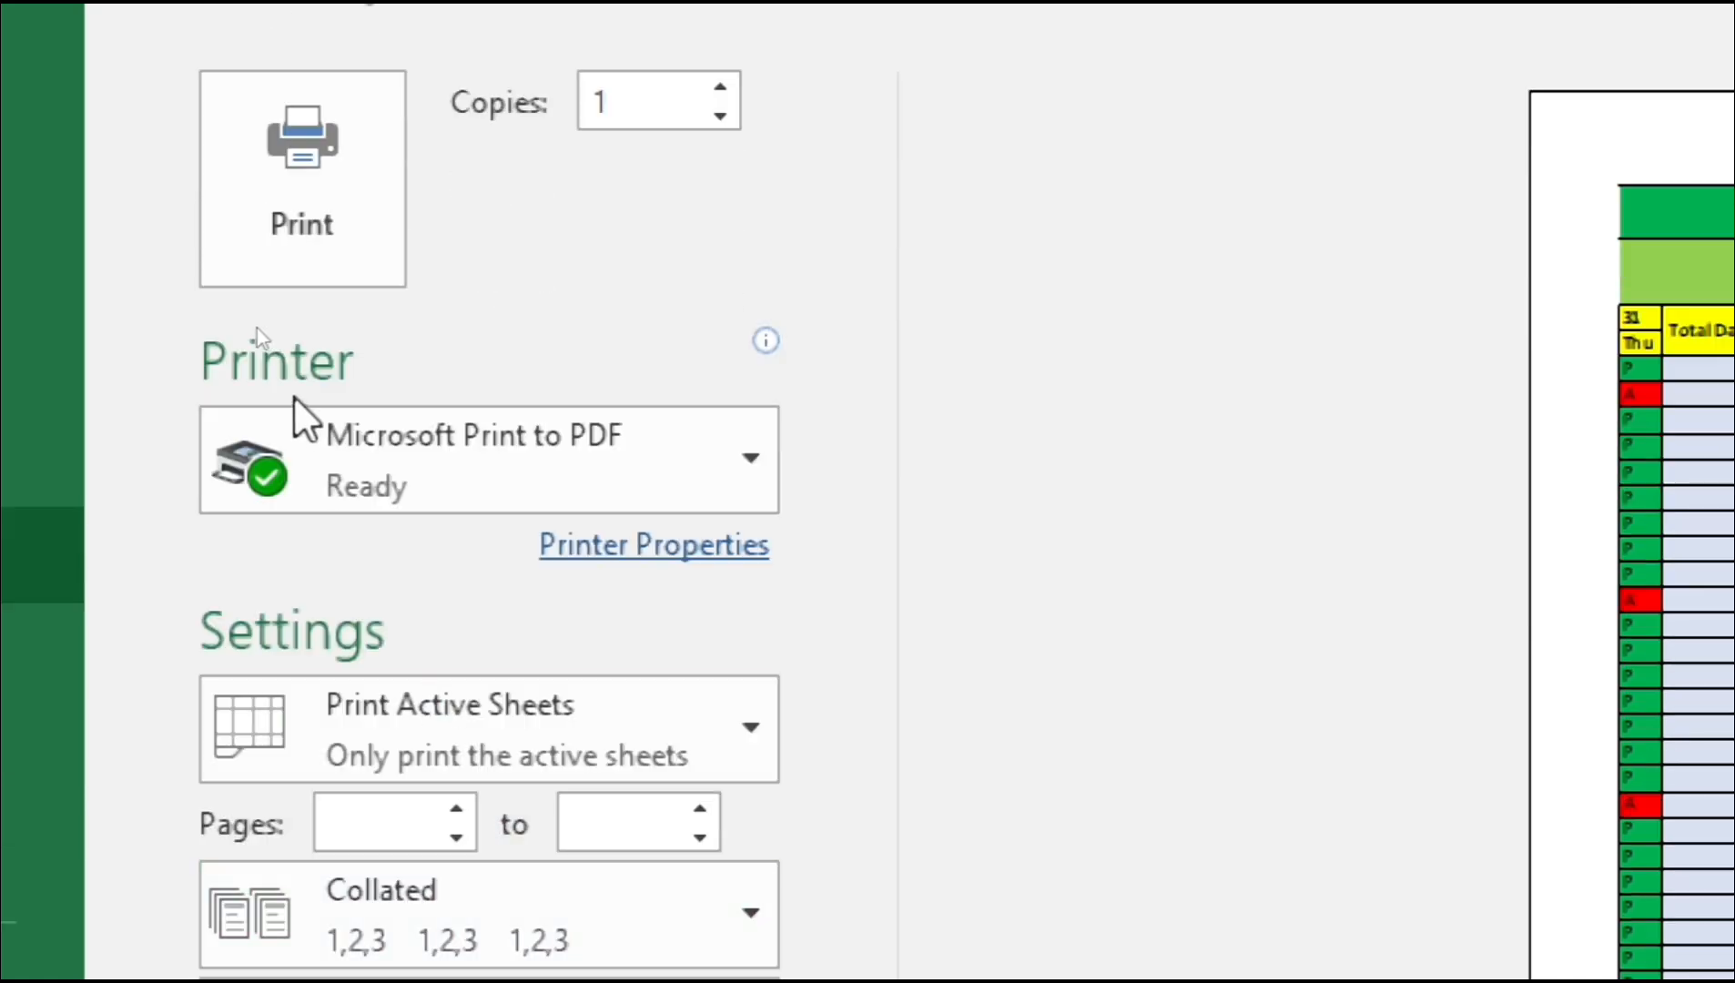
left_click(630, 484)
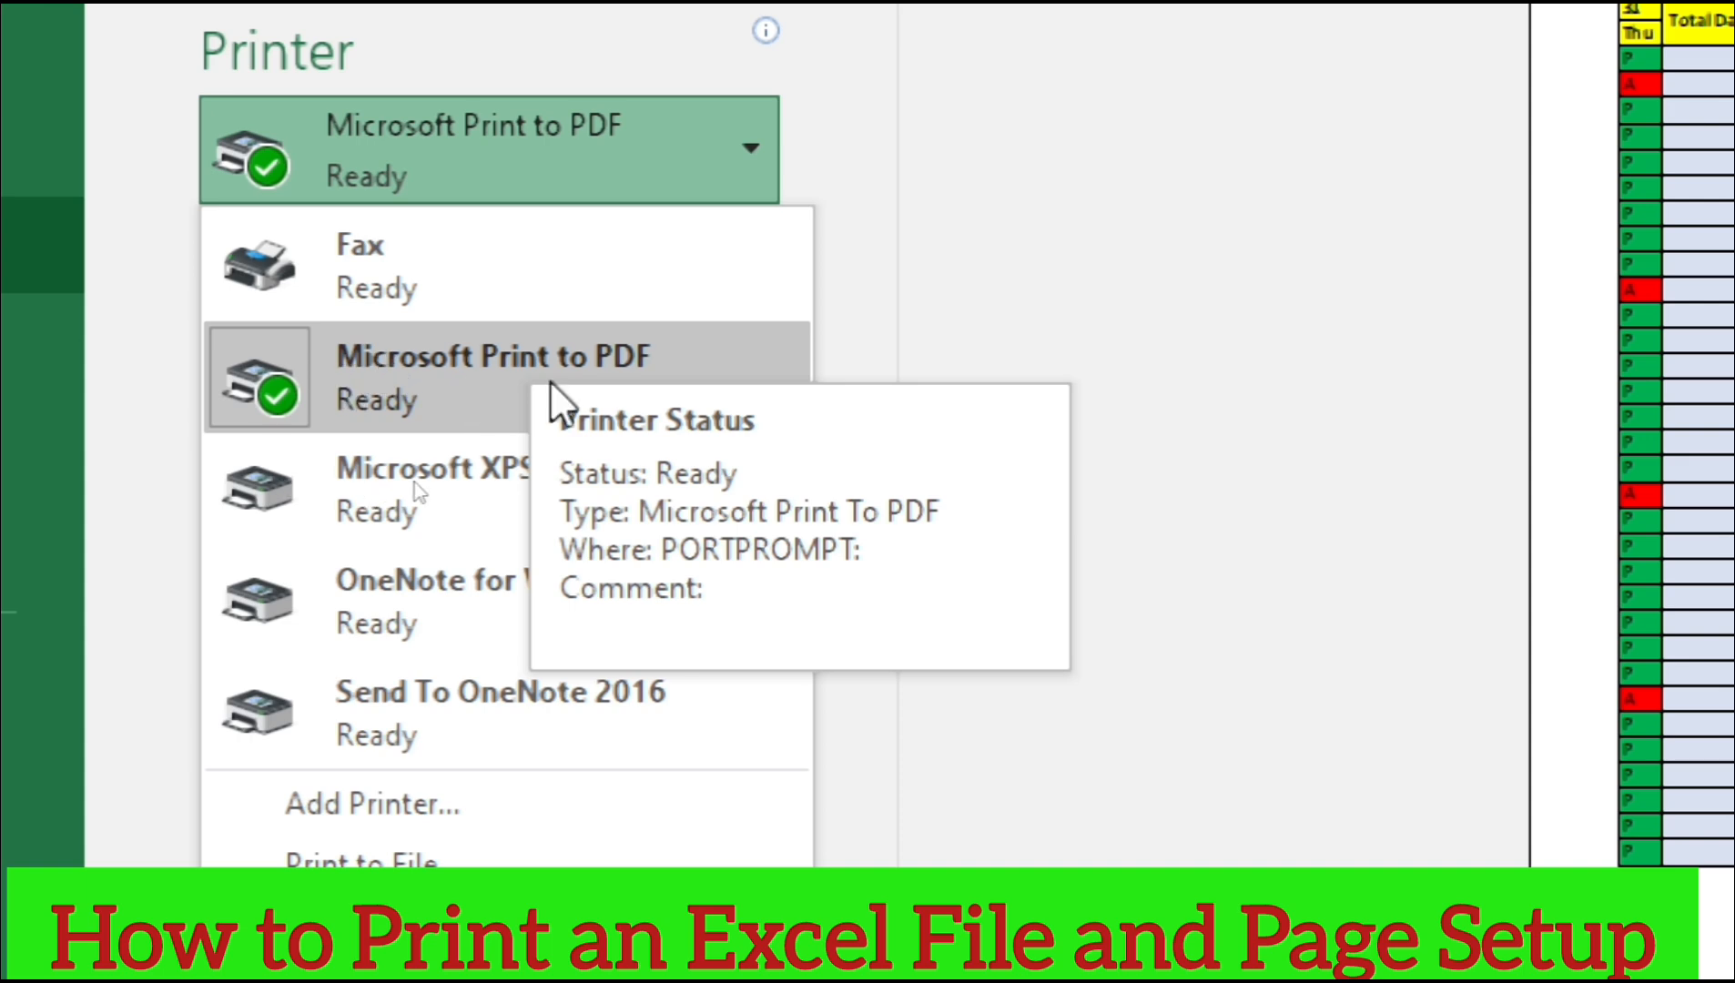
left_click(930, 387)
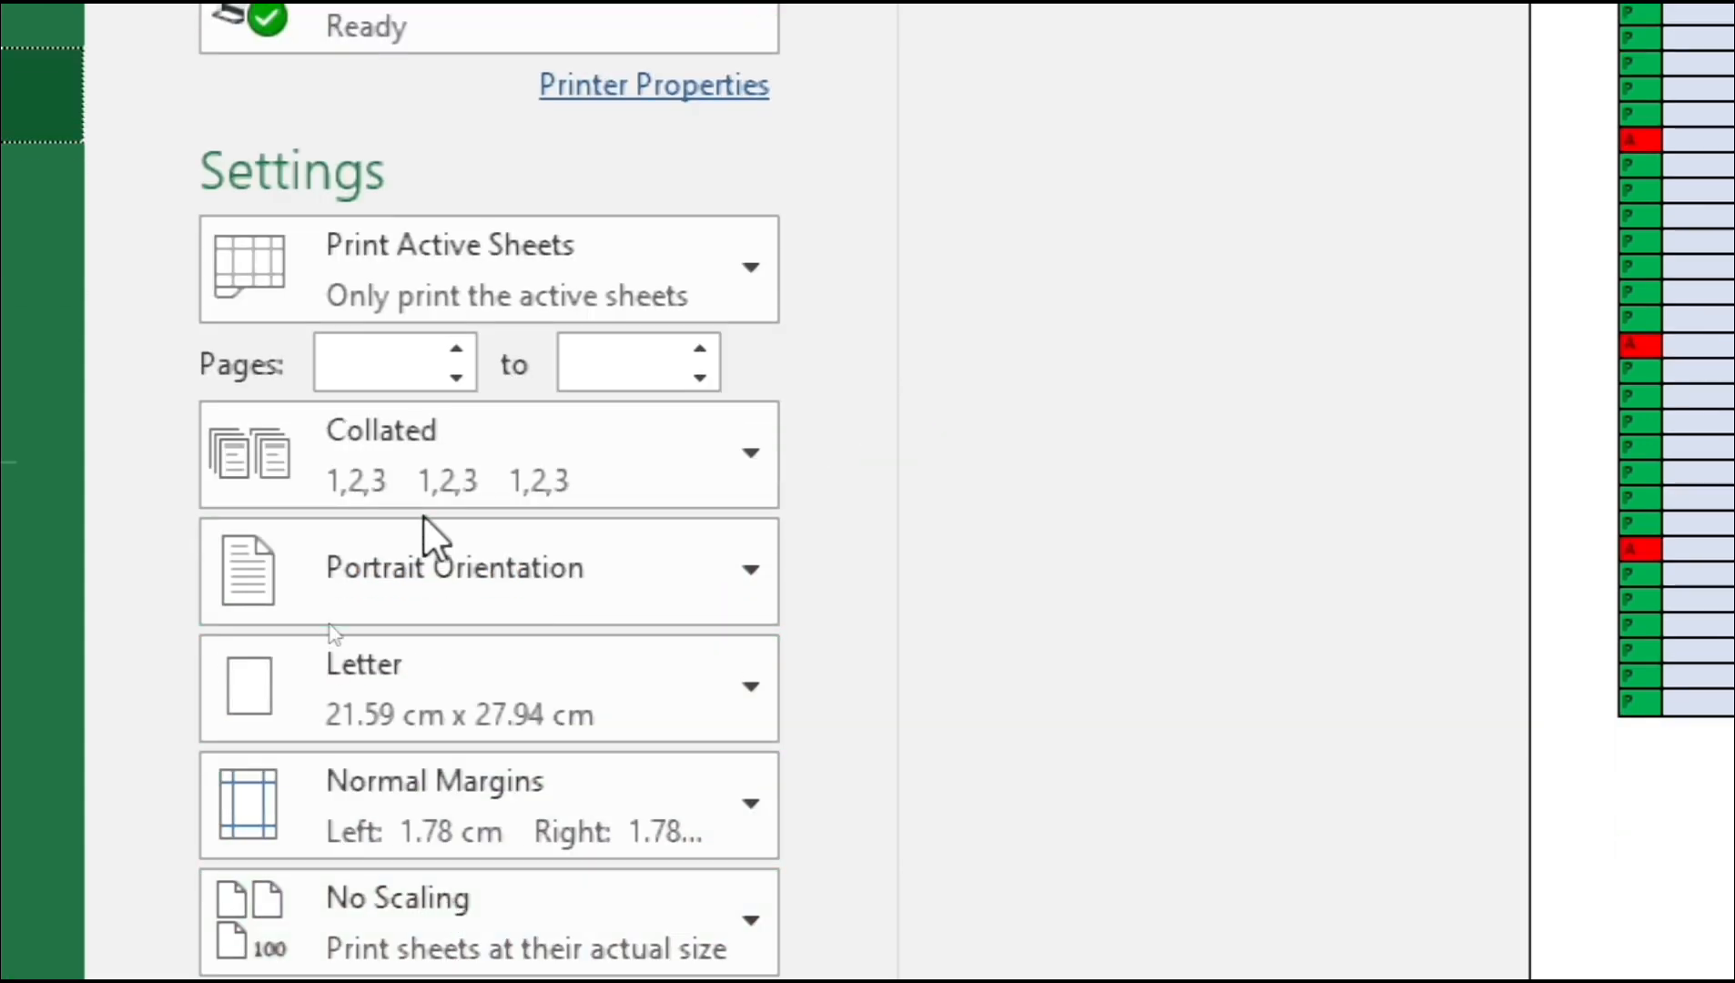
Step: Set the print scope to Print Entire Workbook, change it to Print Selection, and return to the worksheet
left_click(447, 283)
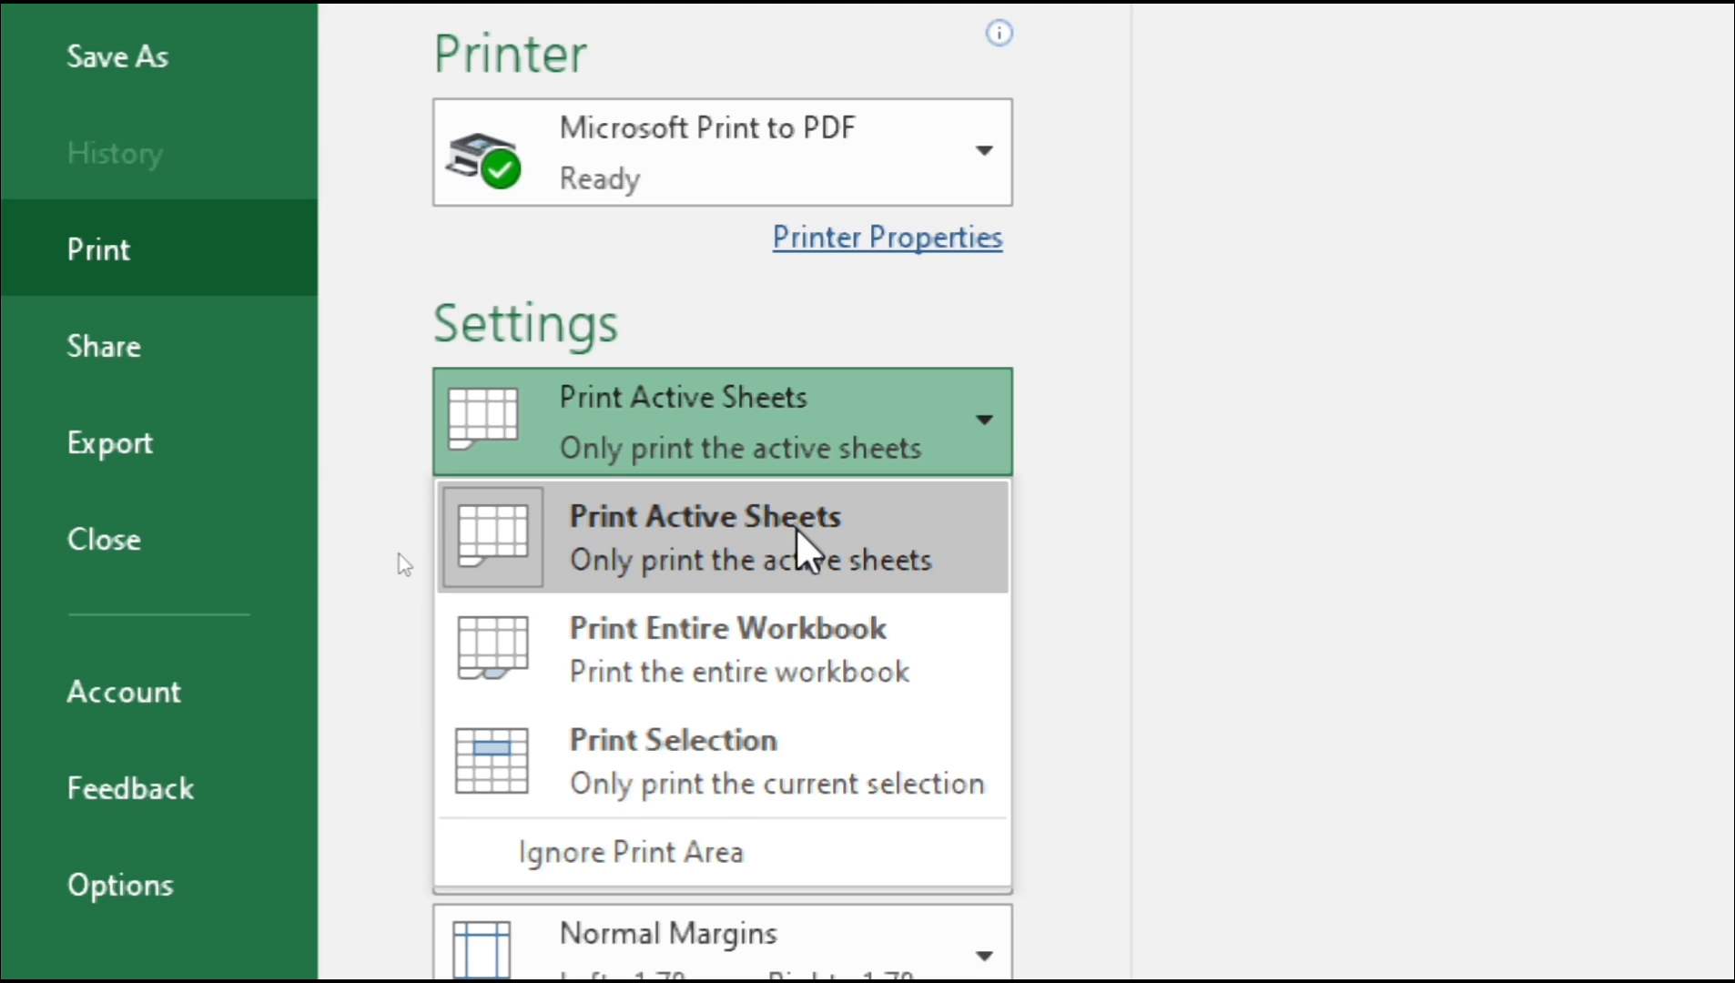
key("Escape")
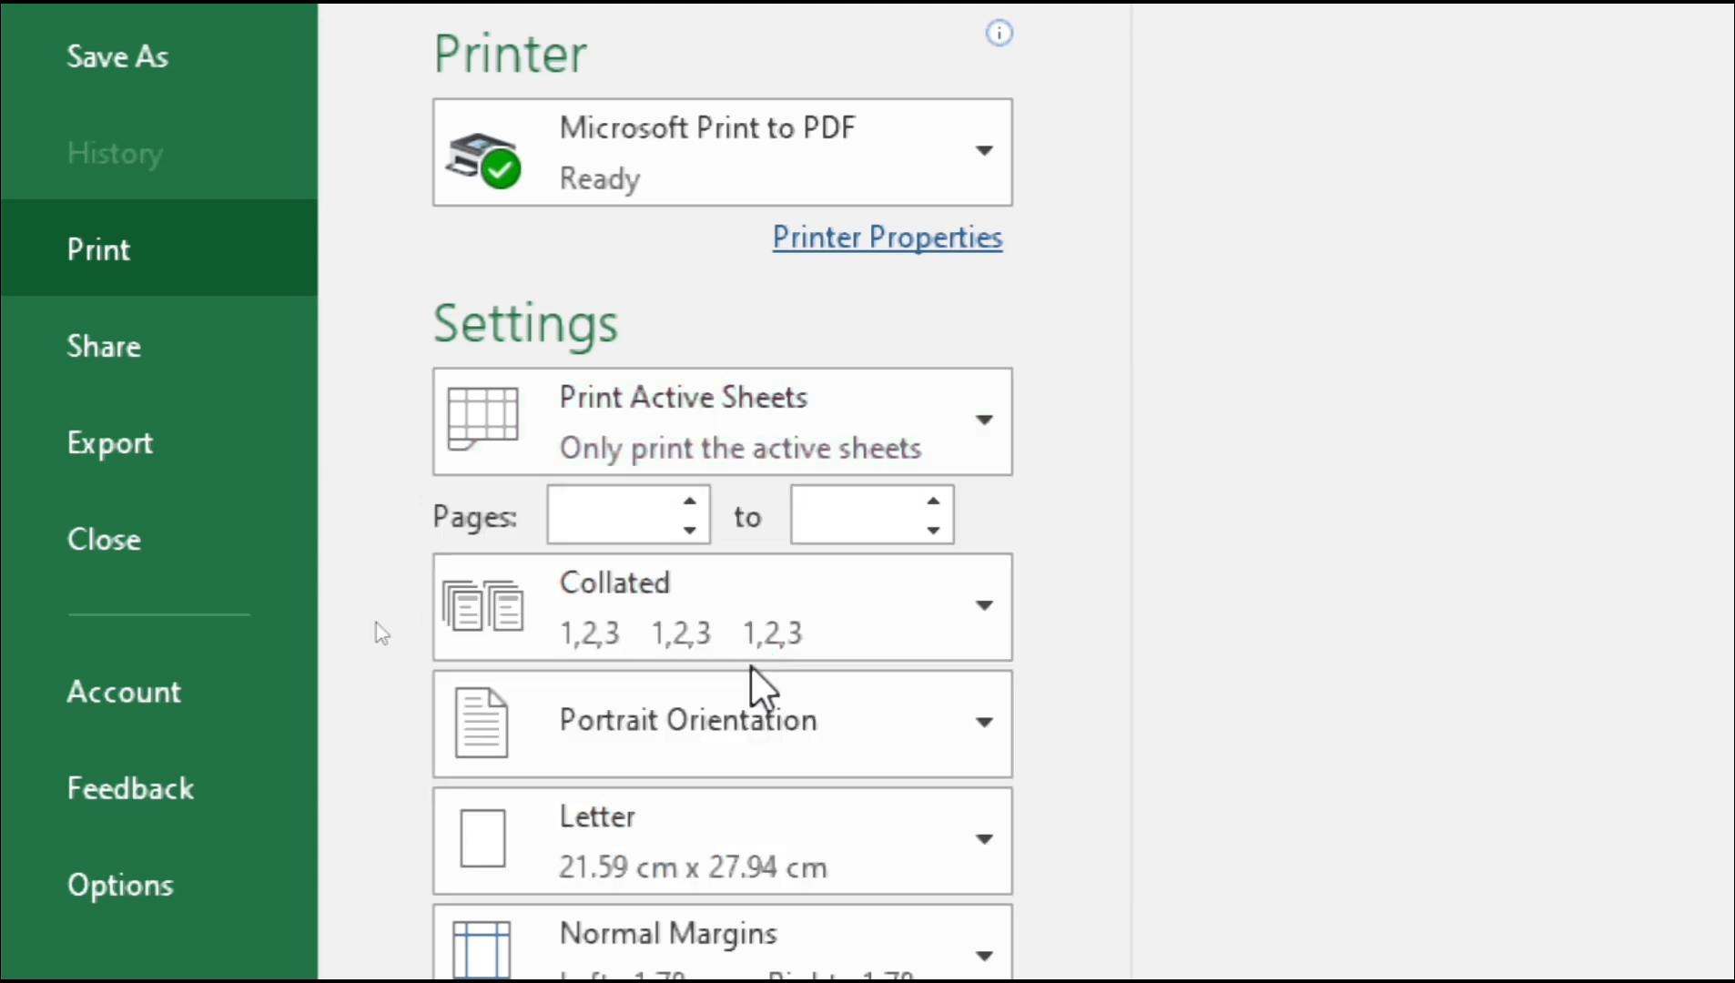
key("Down")
left_click(850, 410)
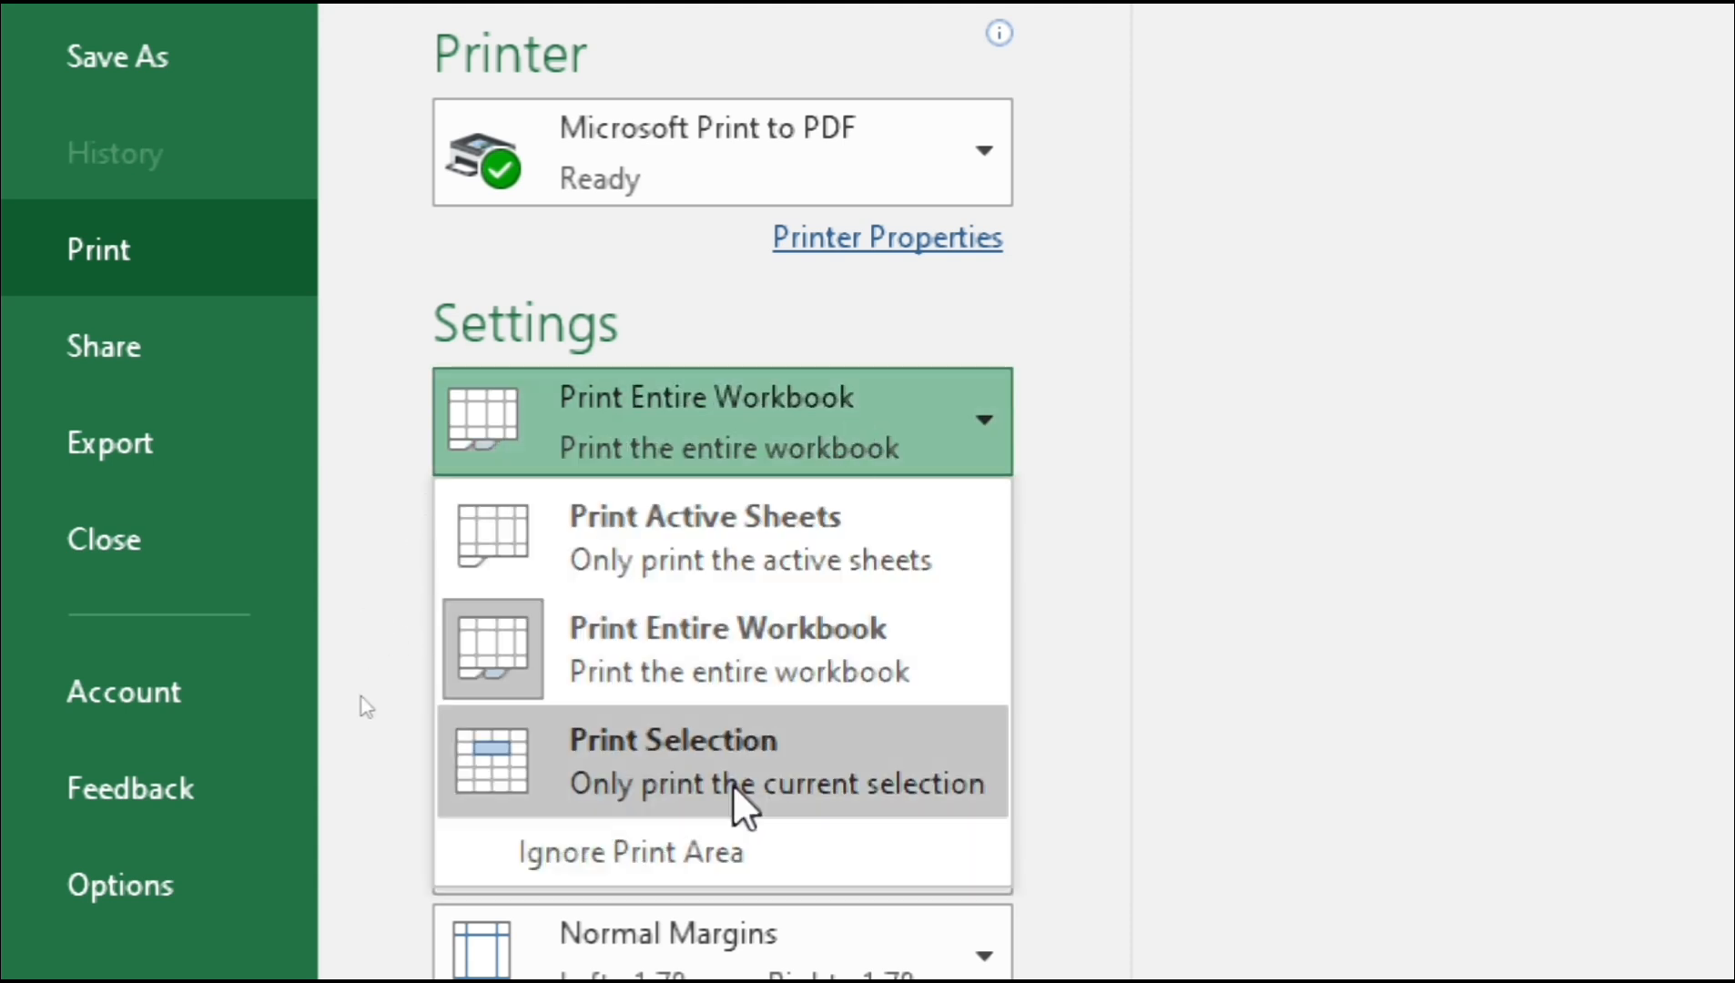
key("Escape")
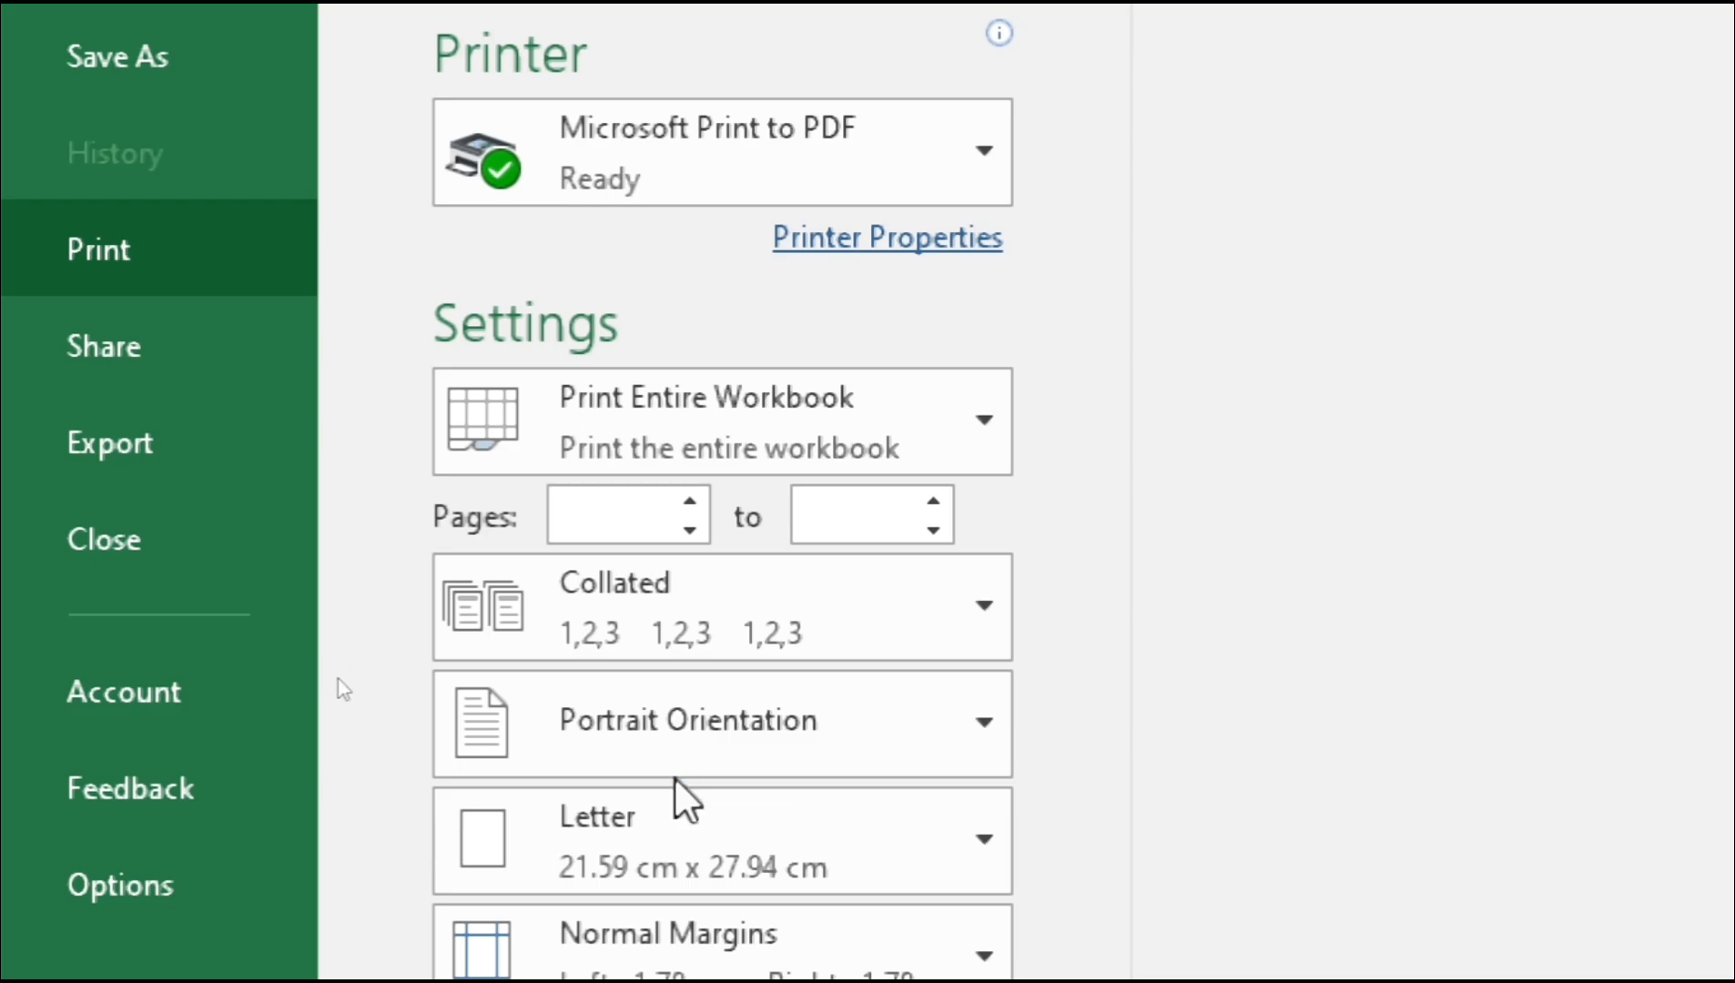
key("Down")
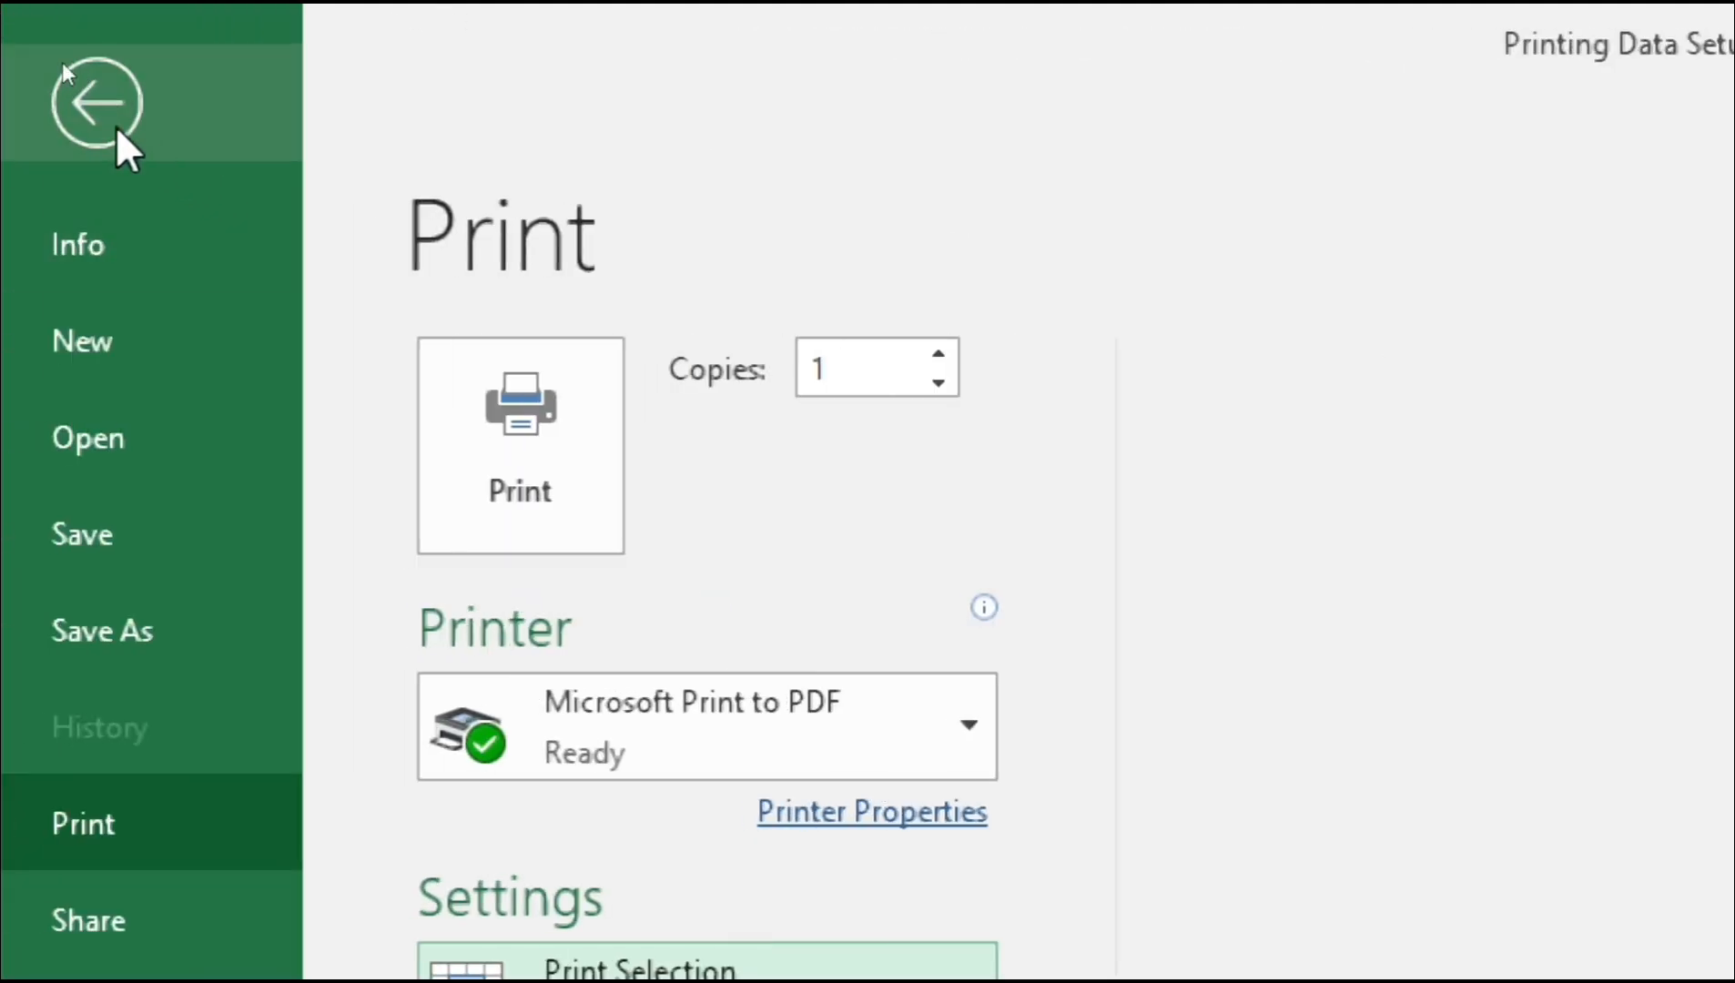
left_click(0, 146)
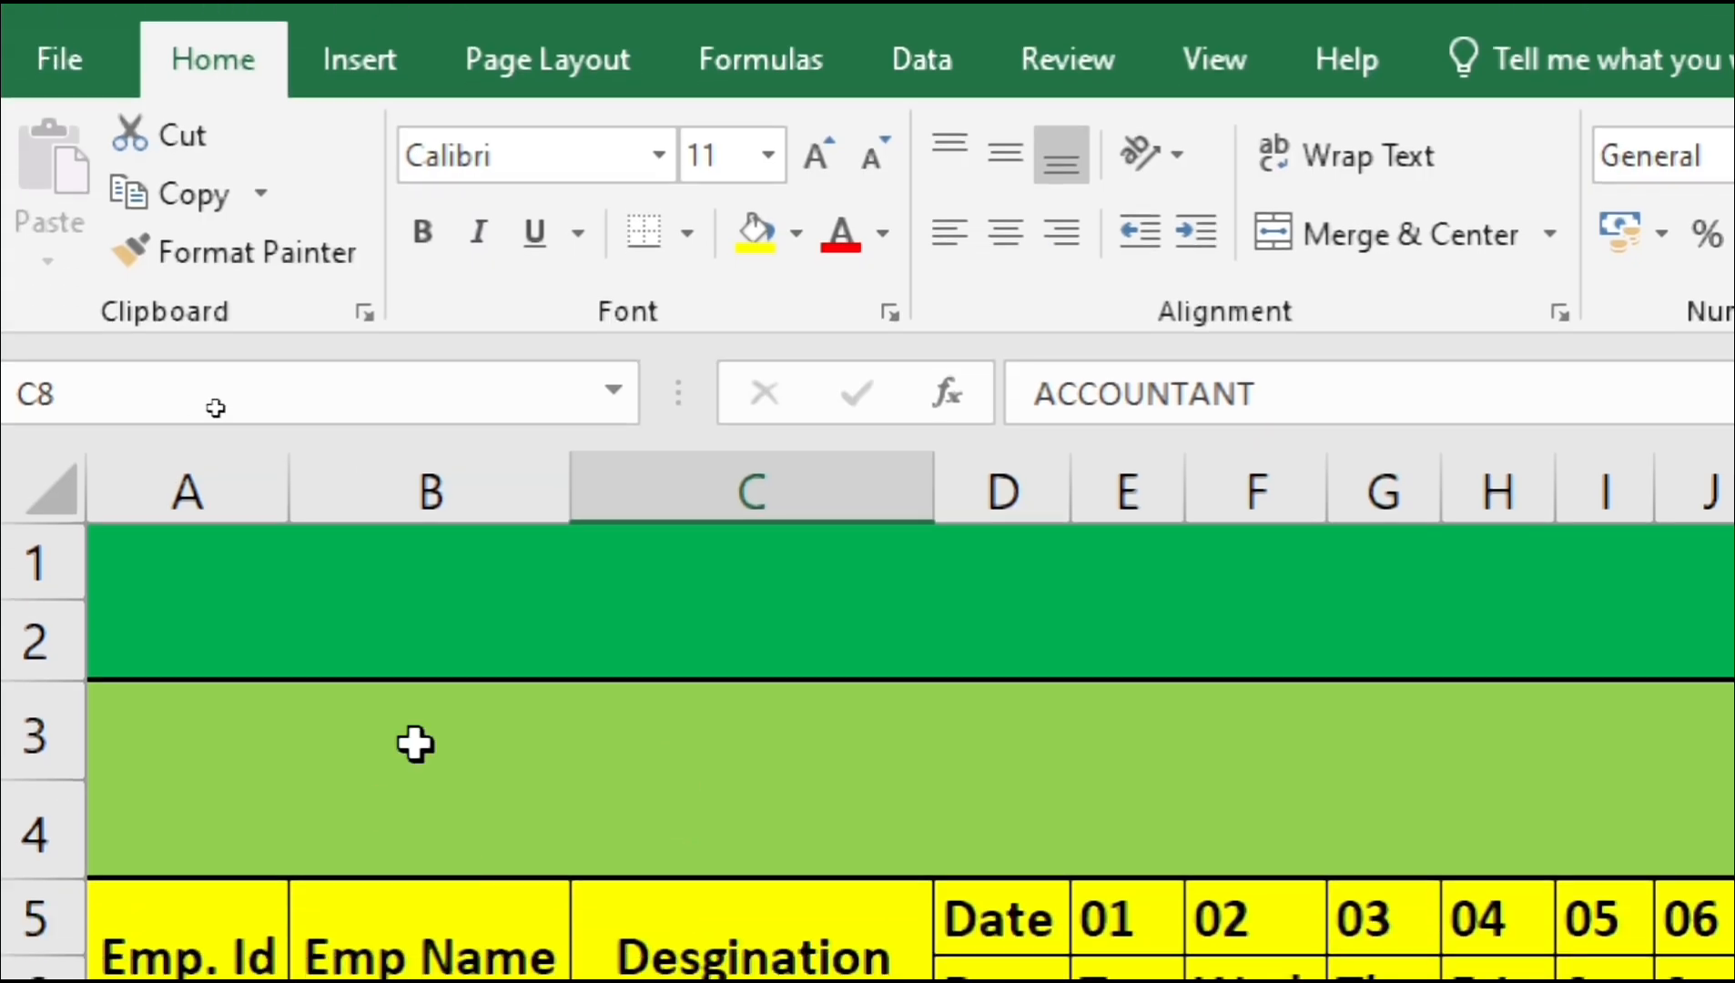
Step: Select the employee ID, name and designation cells A5:C14 and open the print preview for them
left_click(412, 765)
key("Down")
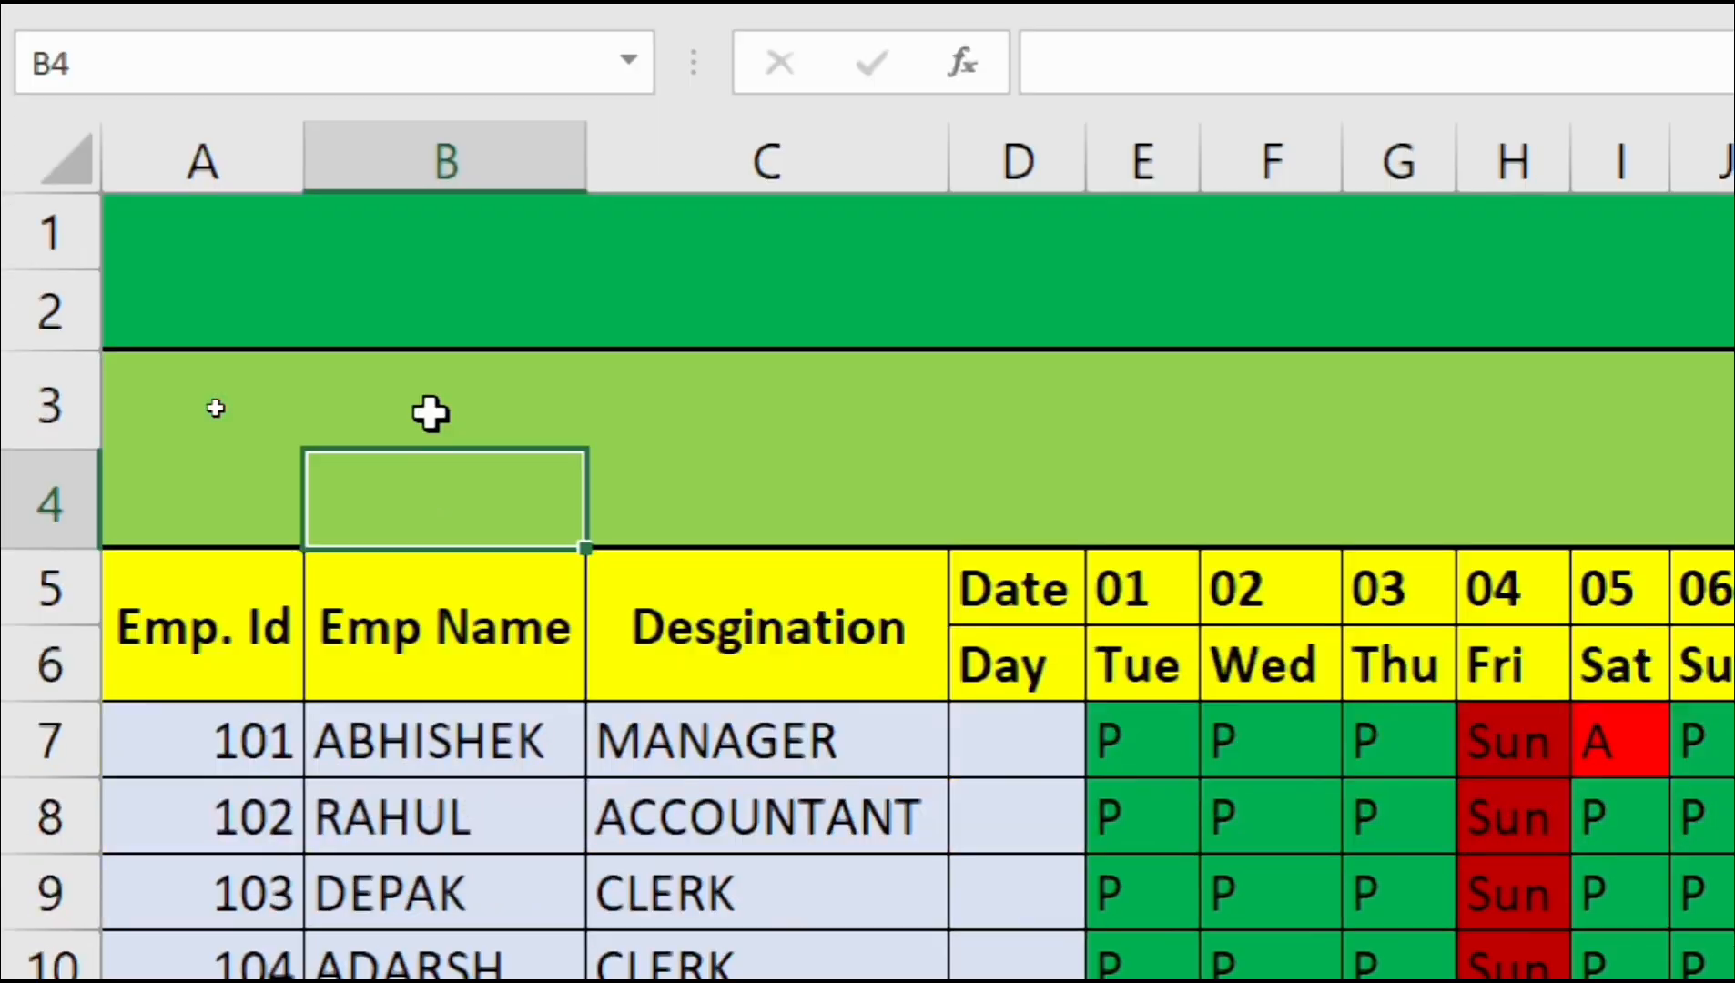
key("Down")
key("Down")
key("Down")
key("Down")
key("Left")
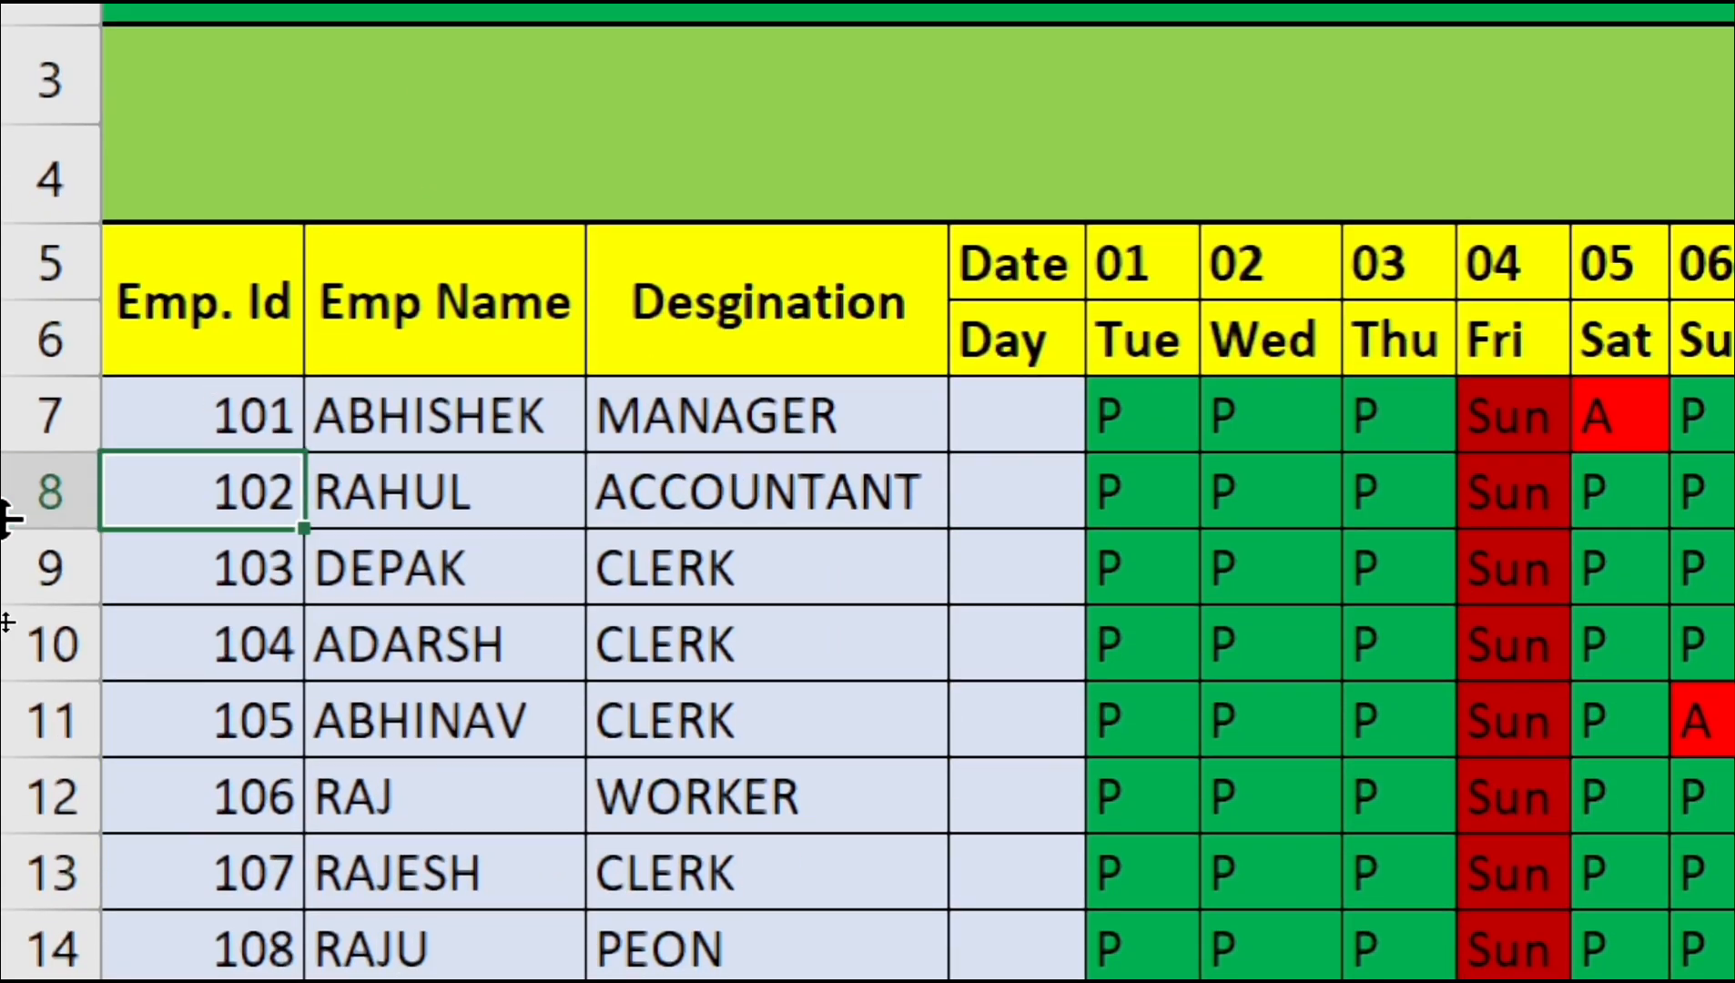
left_click_drag(259, 329, 924, 922)
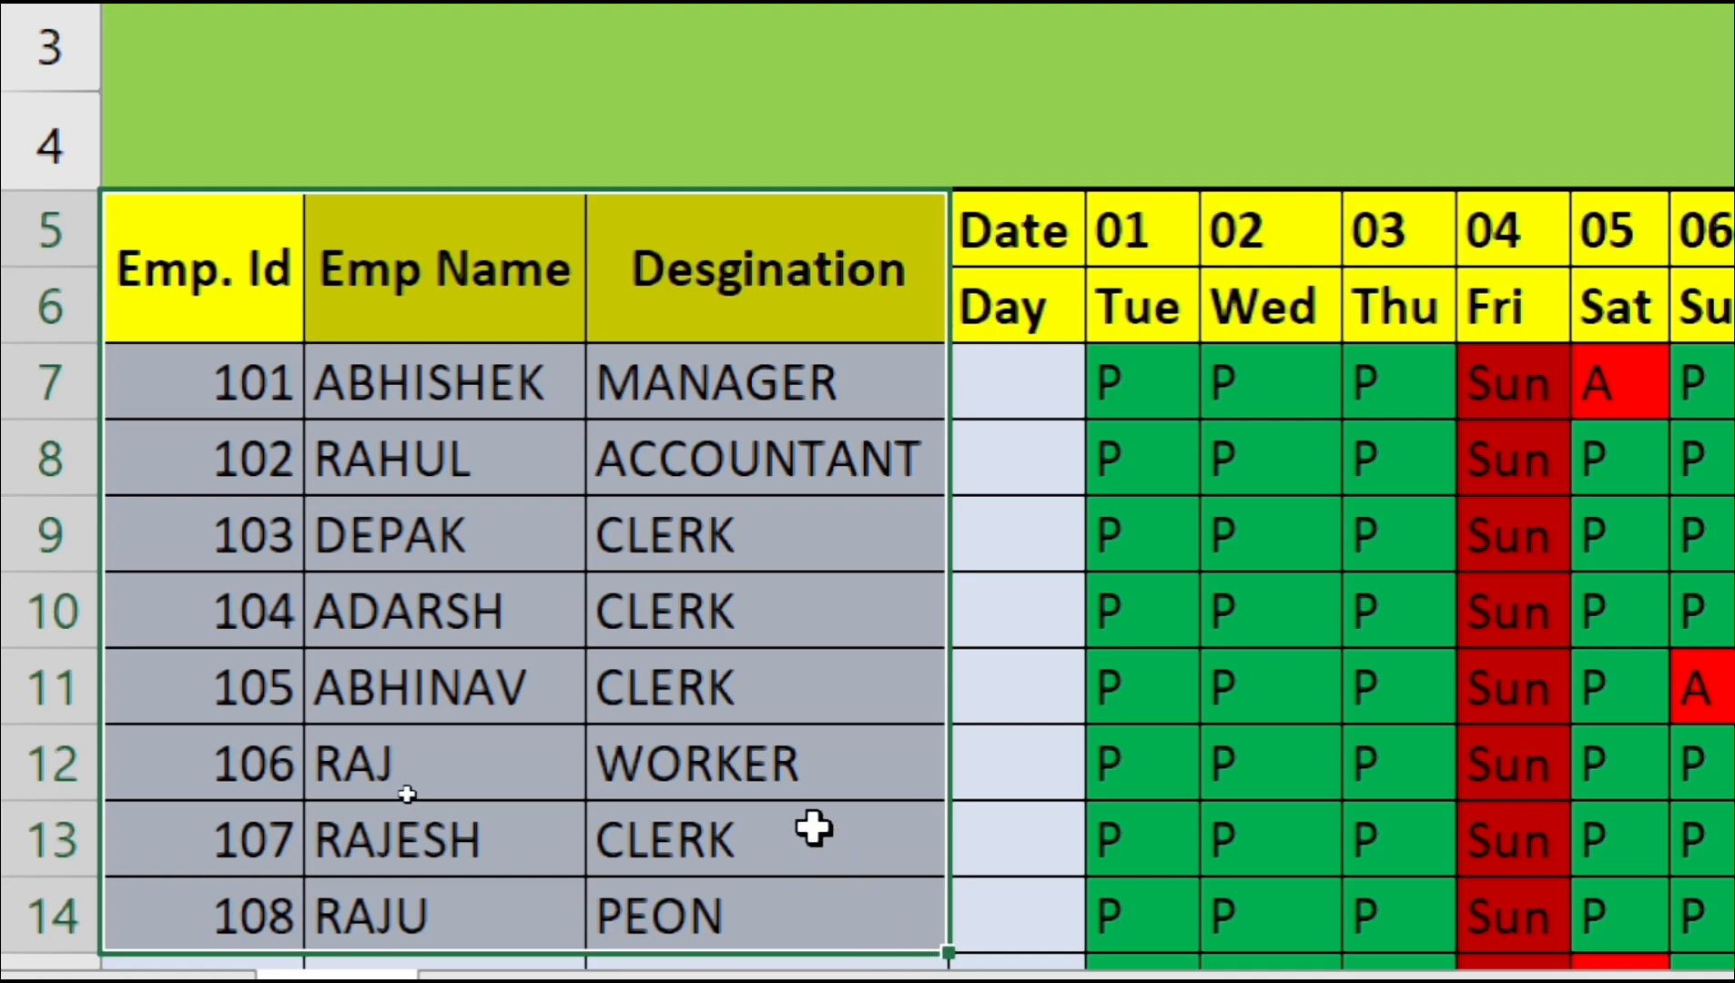
key("ctrl+p")
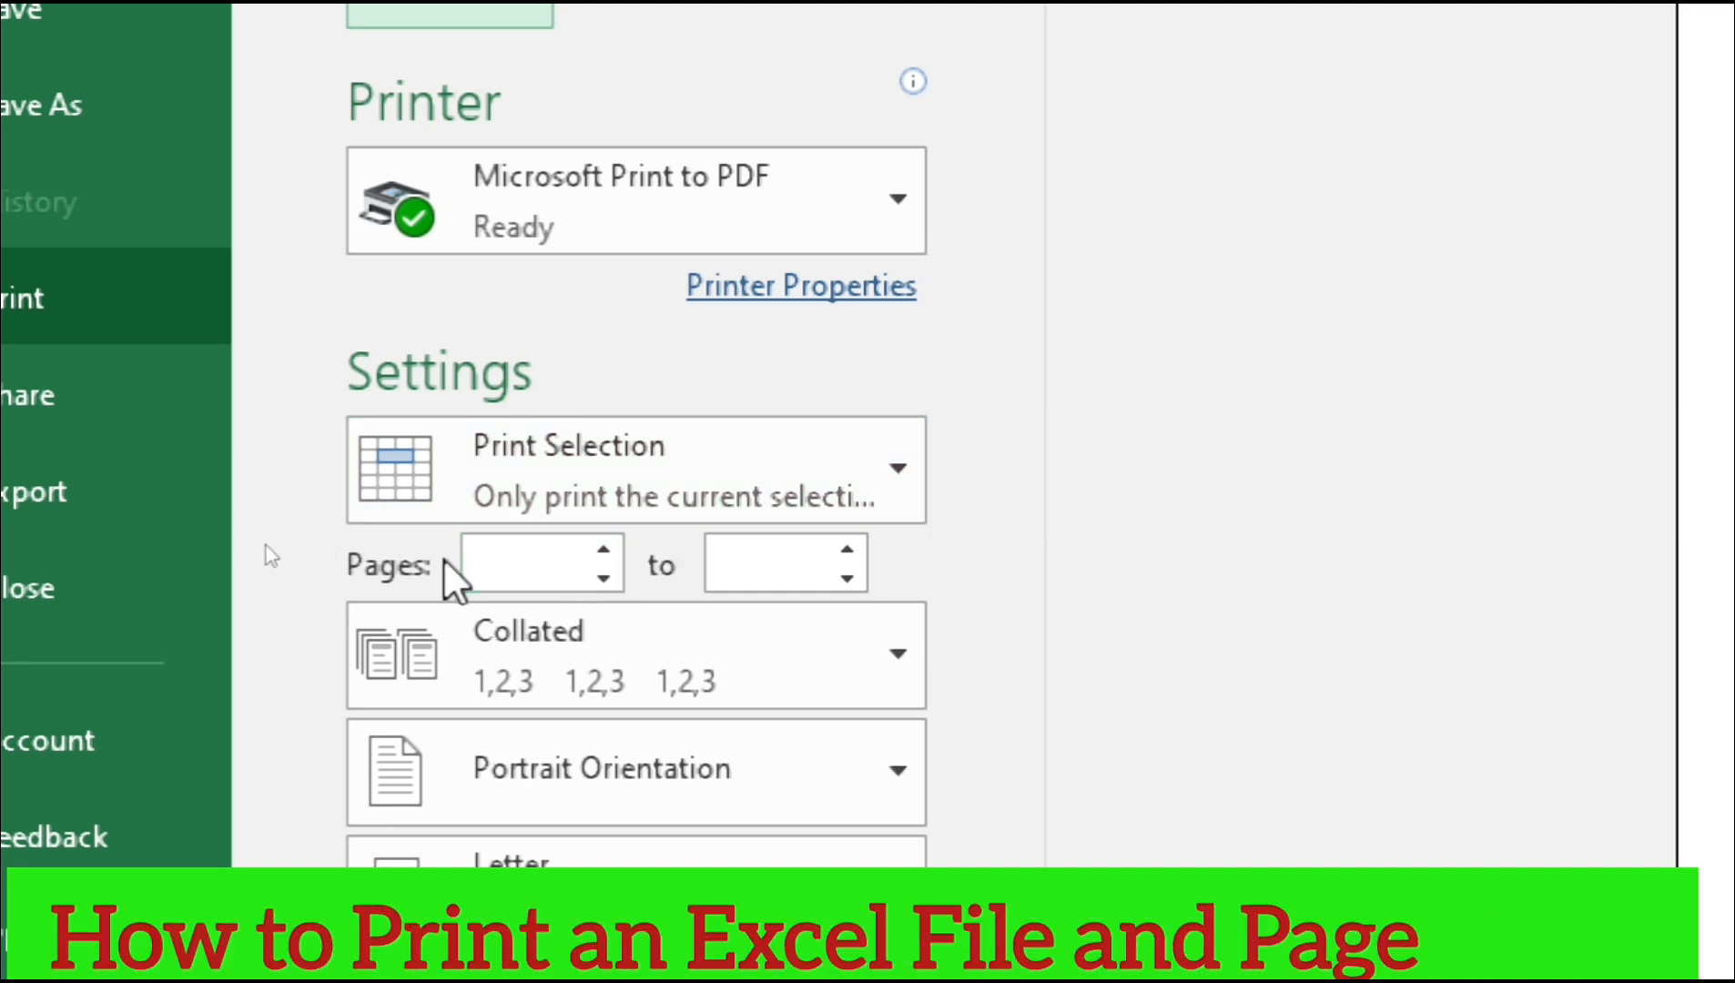
Step: Set the print scope to Print Active Sheets and limit the printed pages to 1 to 2
left_click(515, 560)
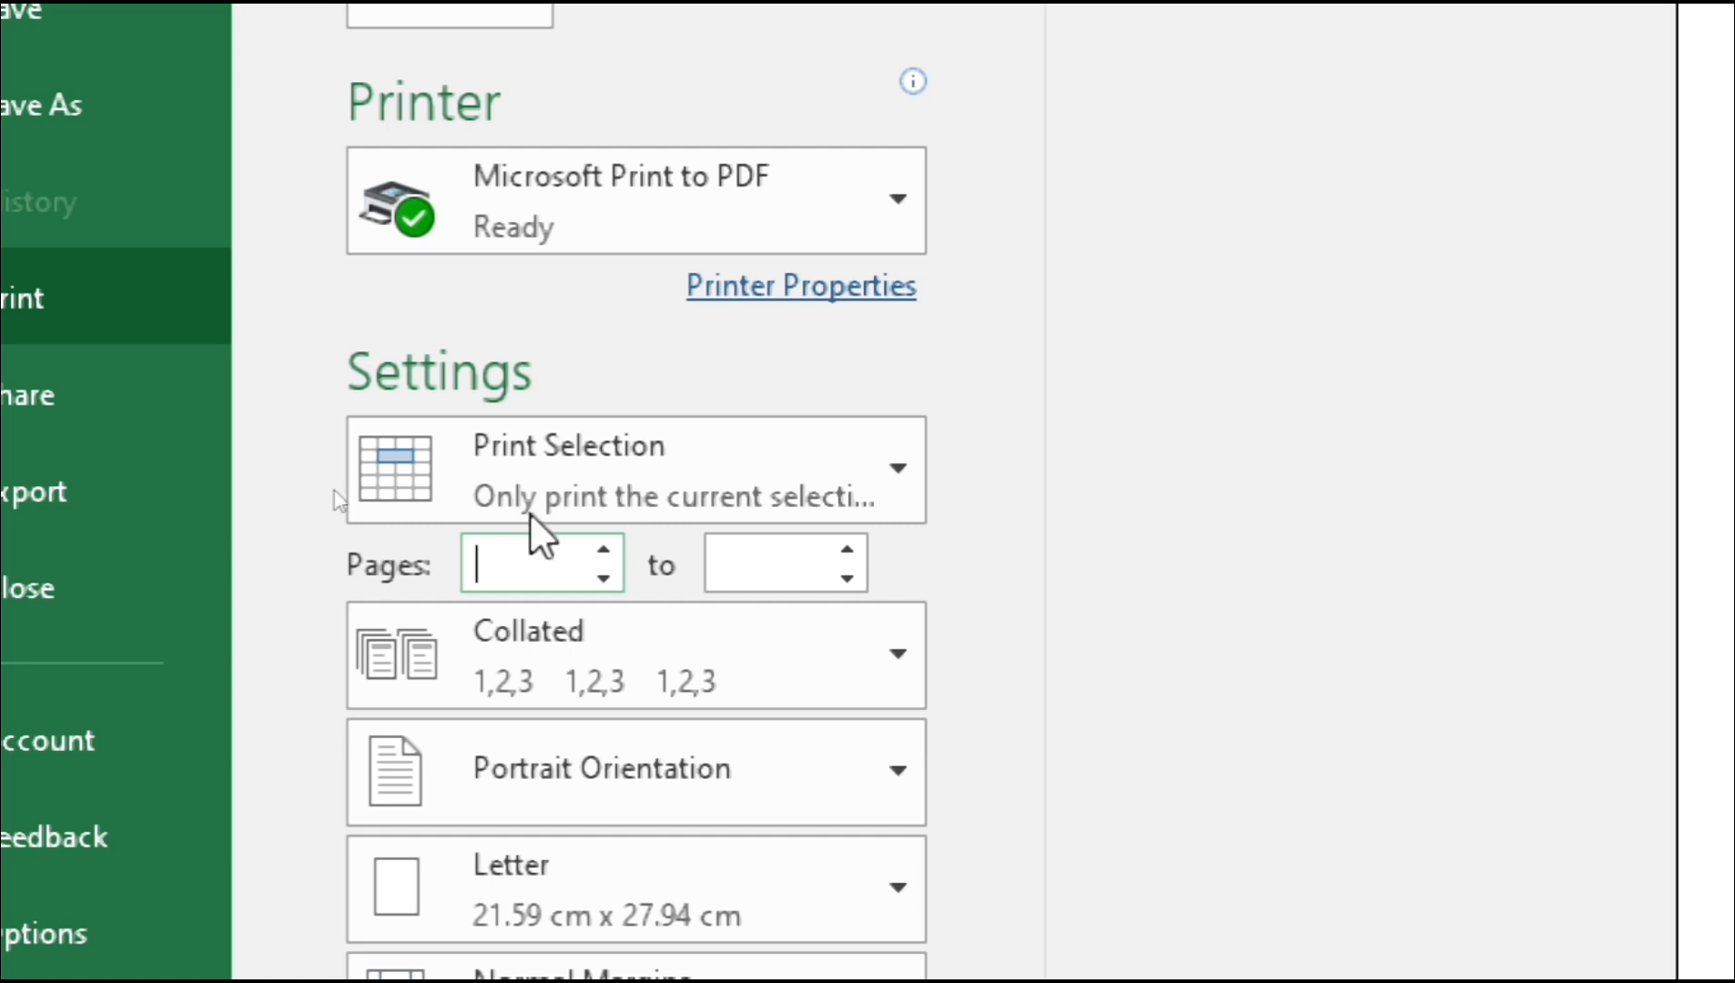
left_click(611, 435)
left_click(576, 617)
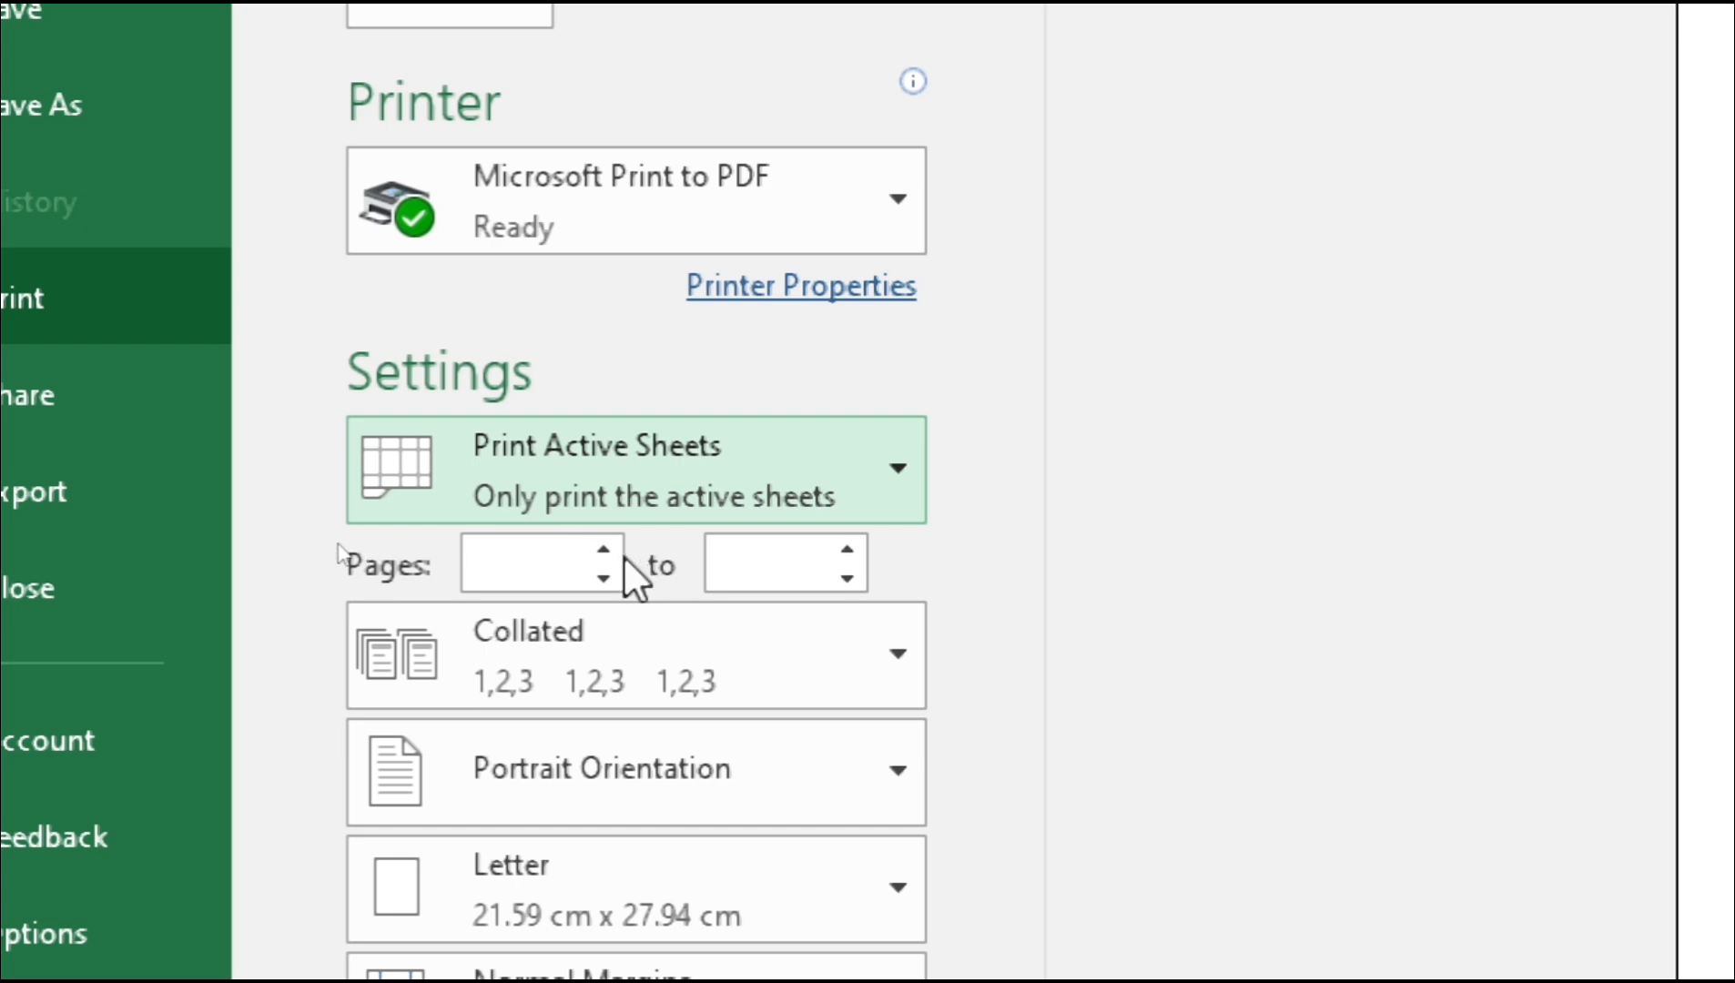
left_click(503, 555)
scroll(1265, 960, "down", 3)
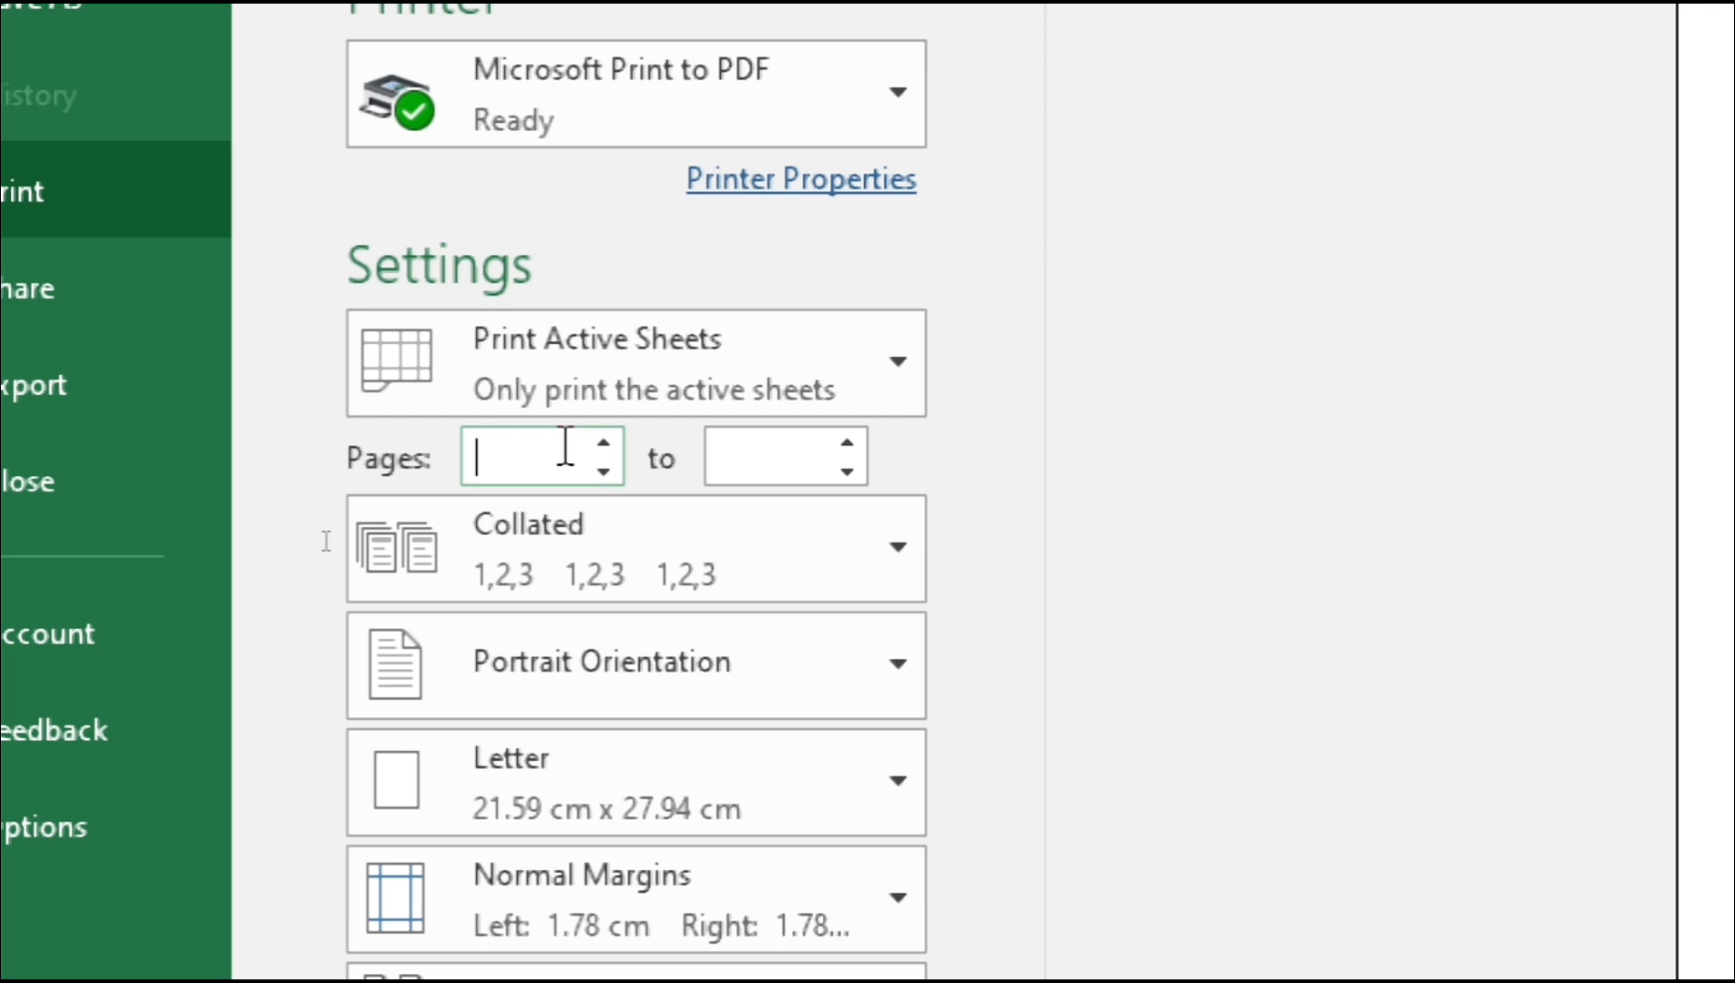
type("1")
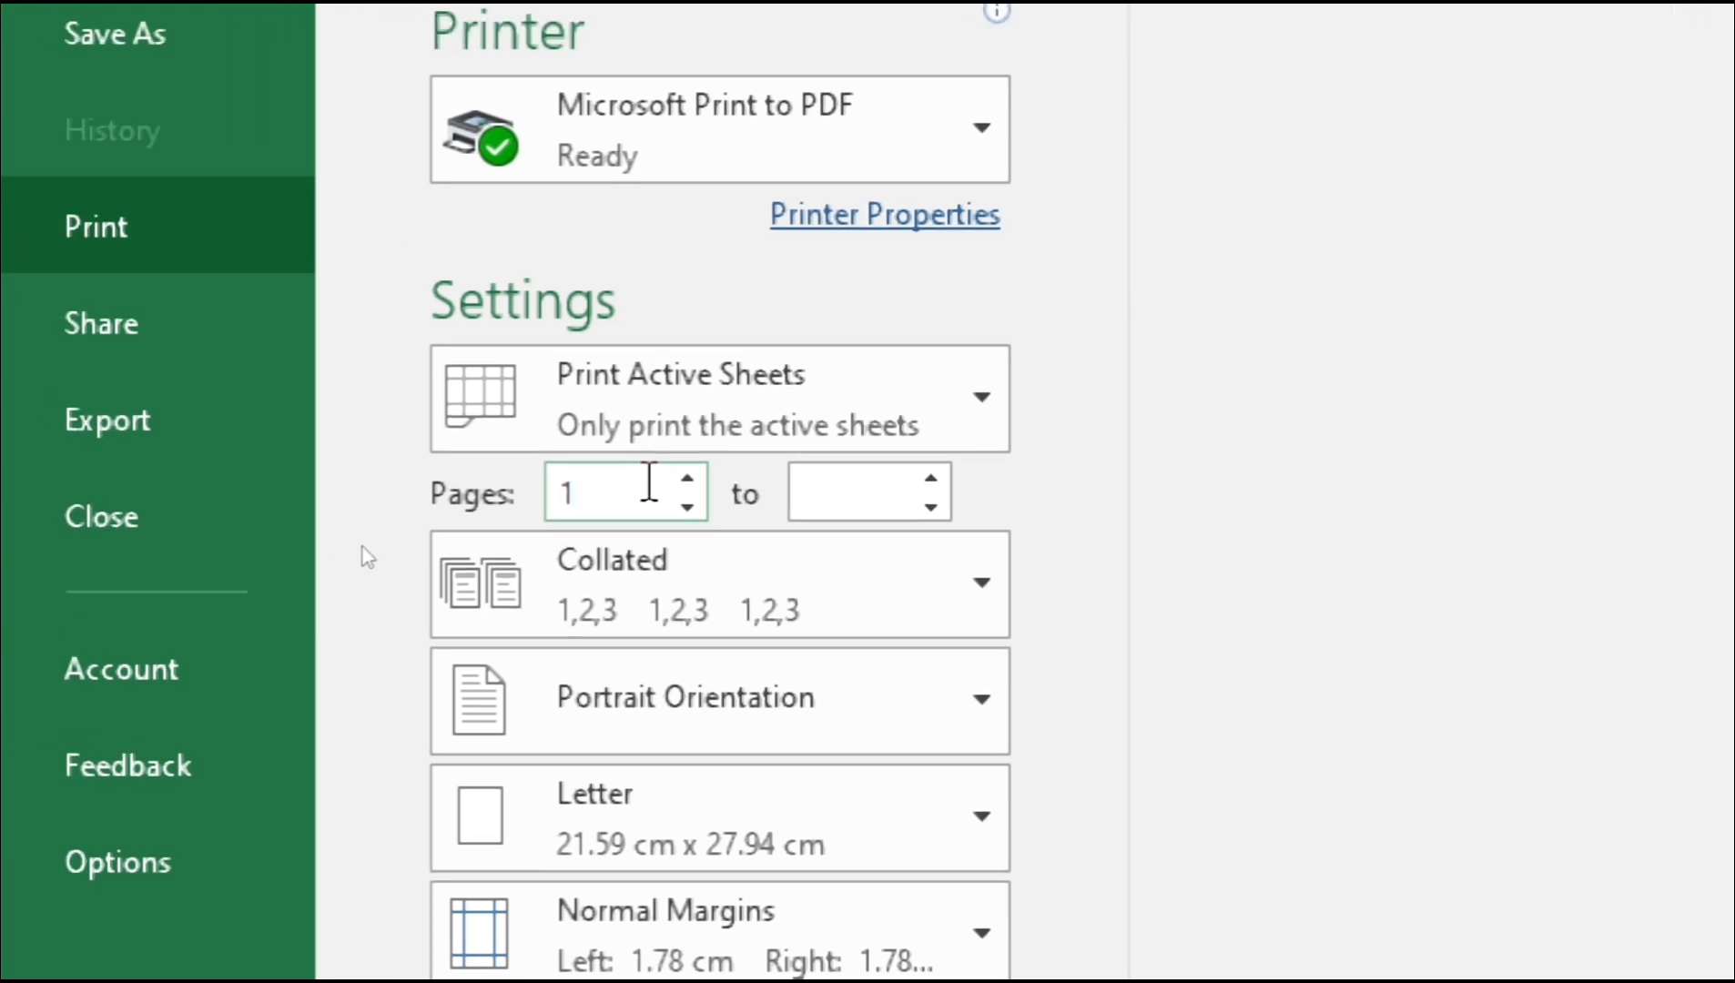
left_click(905, 499)
type("2")
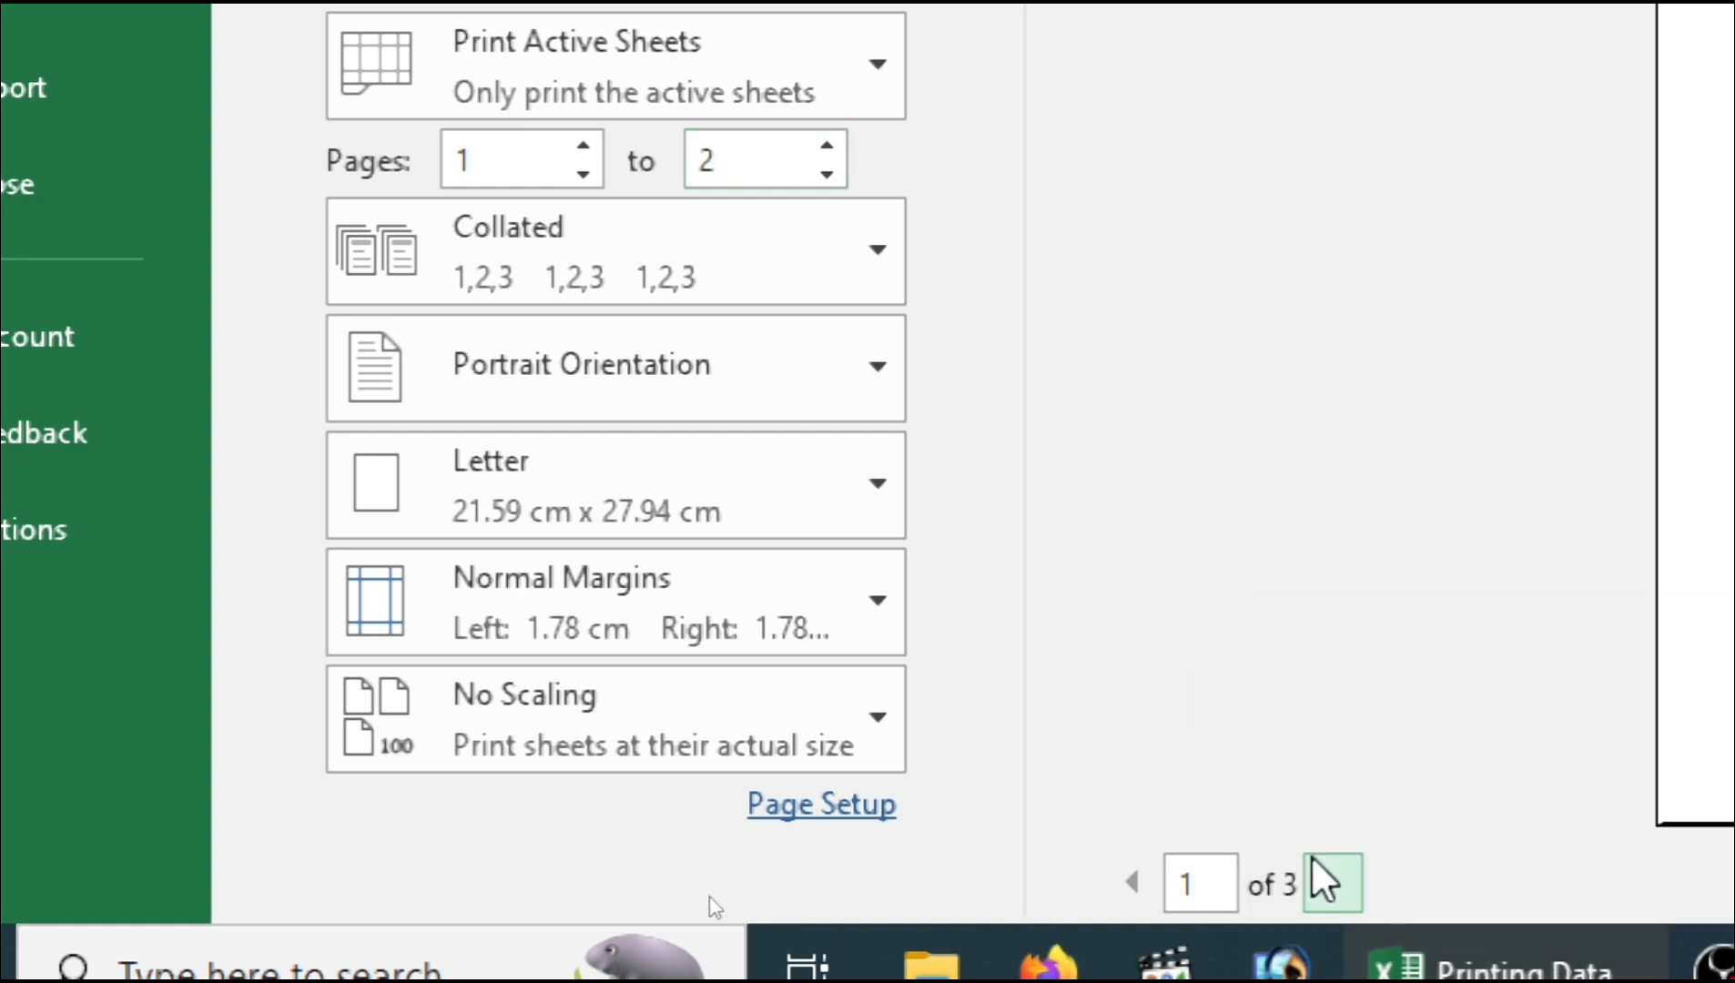
Step: Page forward through the print preview to page 3 and go back one page
left_click(1319, 875)
left_click(1323, 881)
left_click(1145, 888)
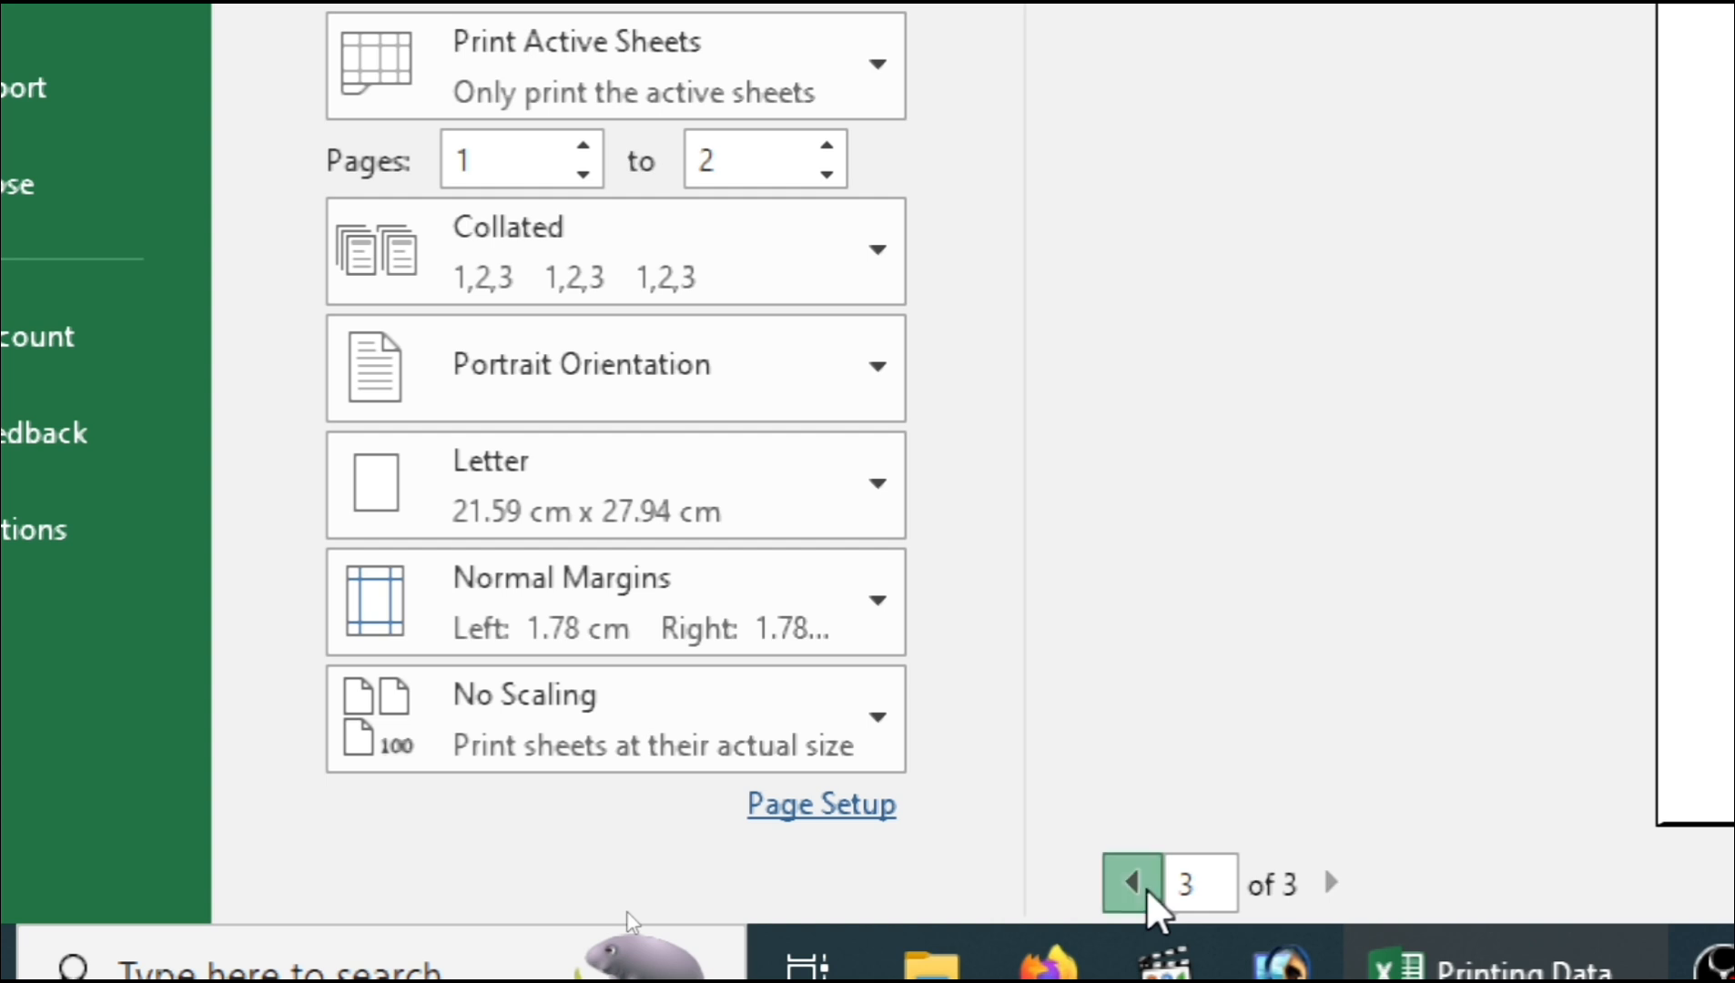
Step: Return the print preview to page 1 and set the printed page range to 2 to 5
left_click(1147, 890)
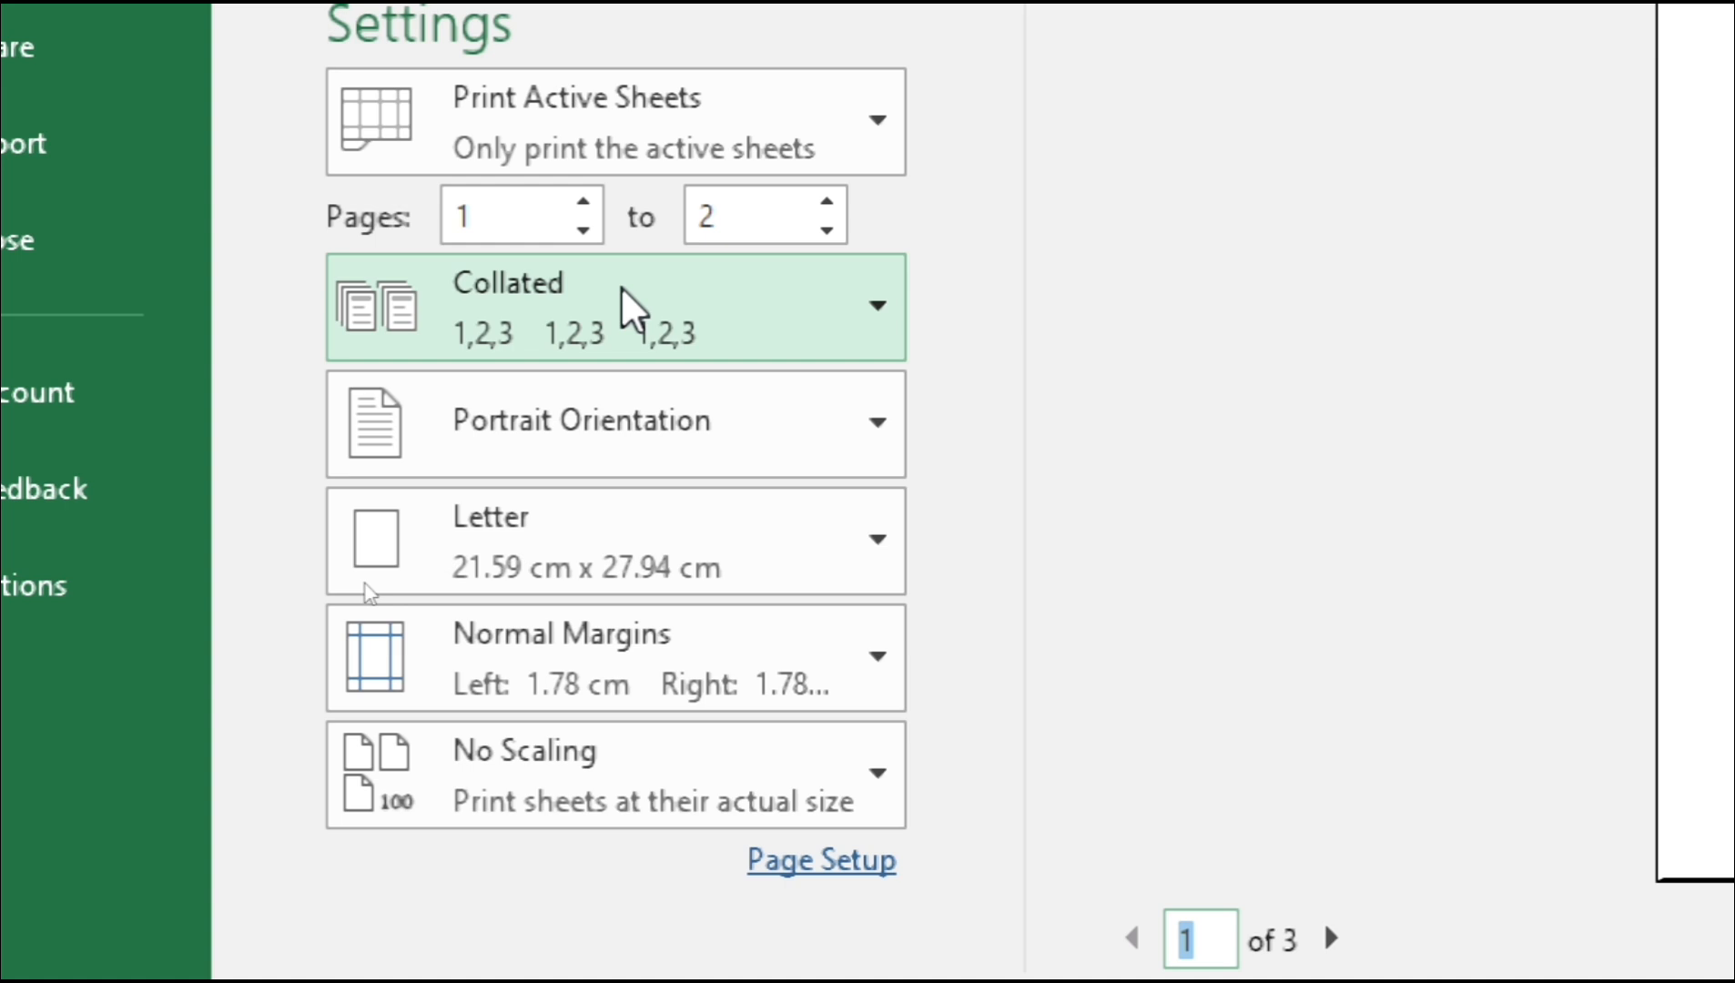
double_click(536, 213)
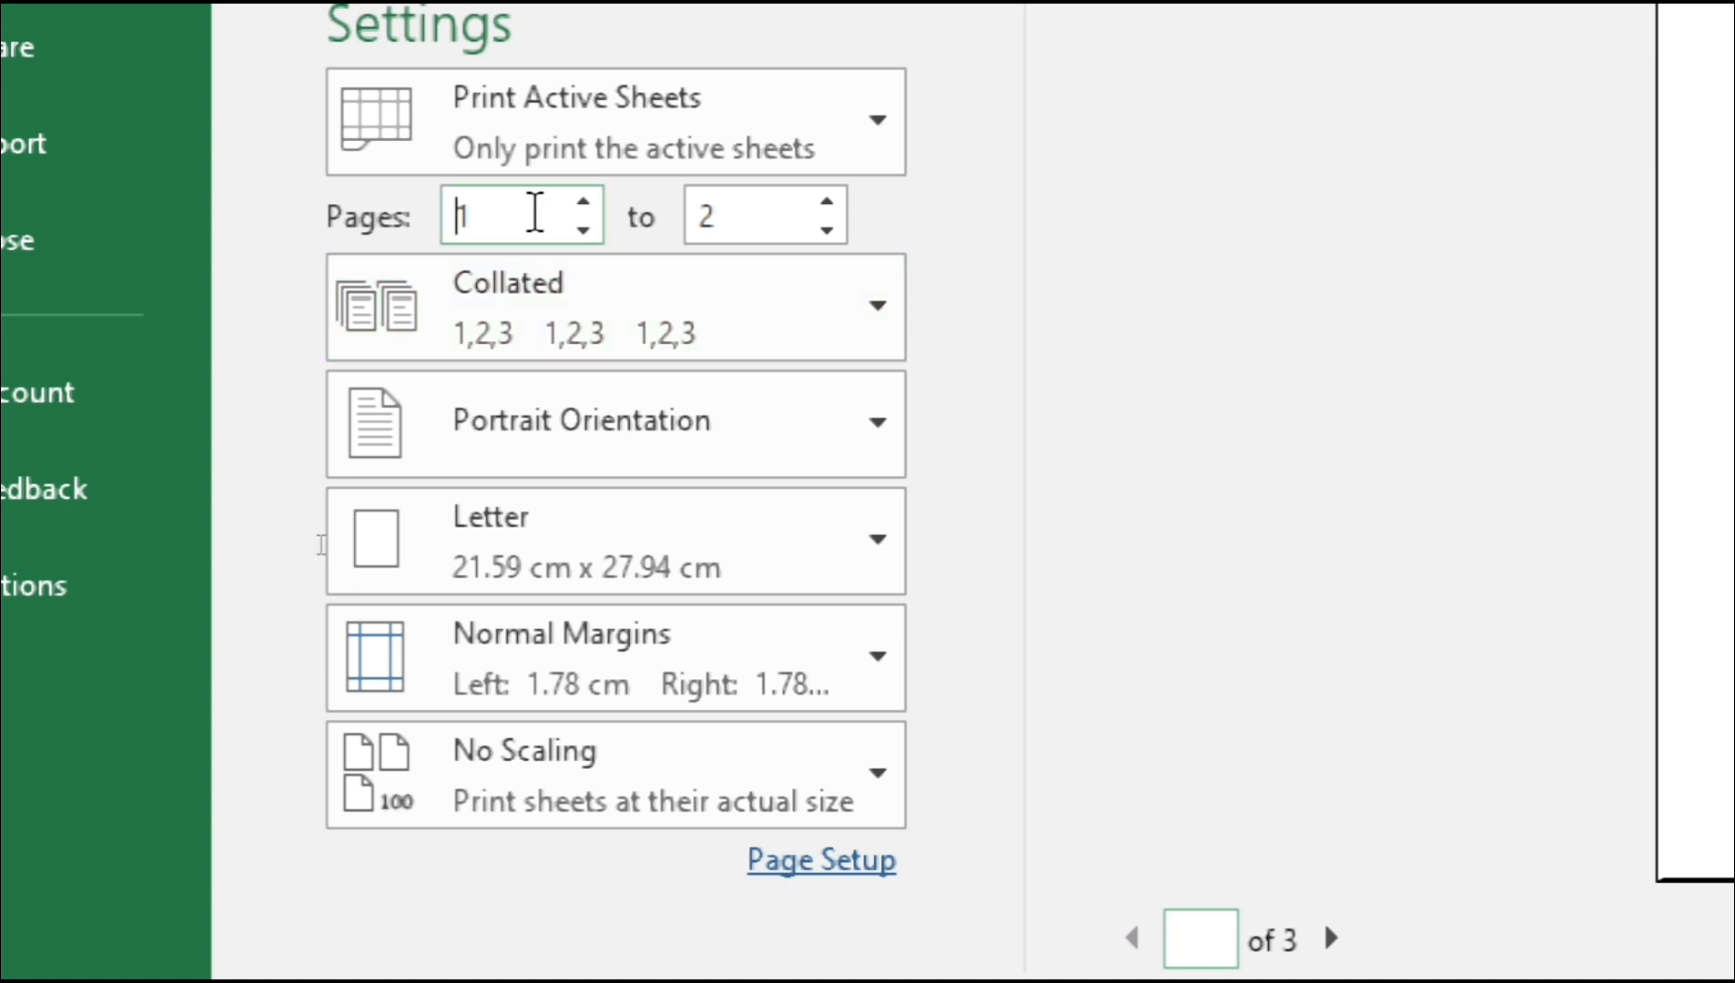
type("2")
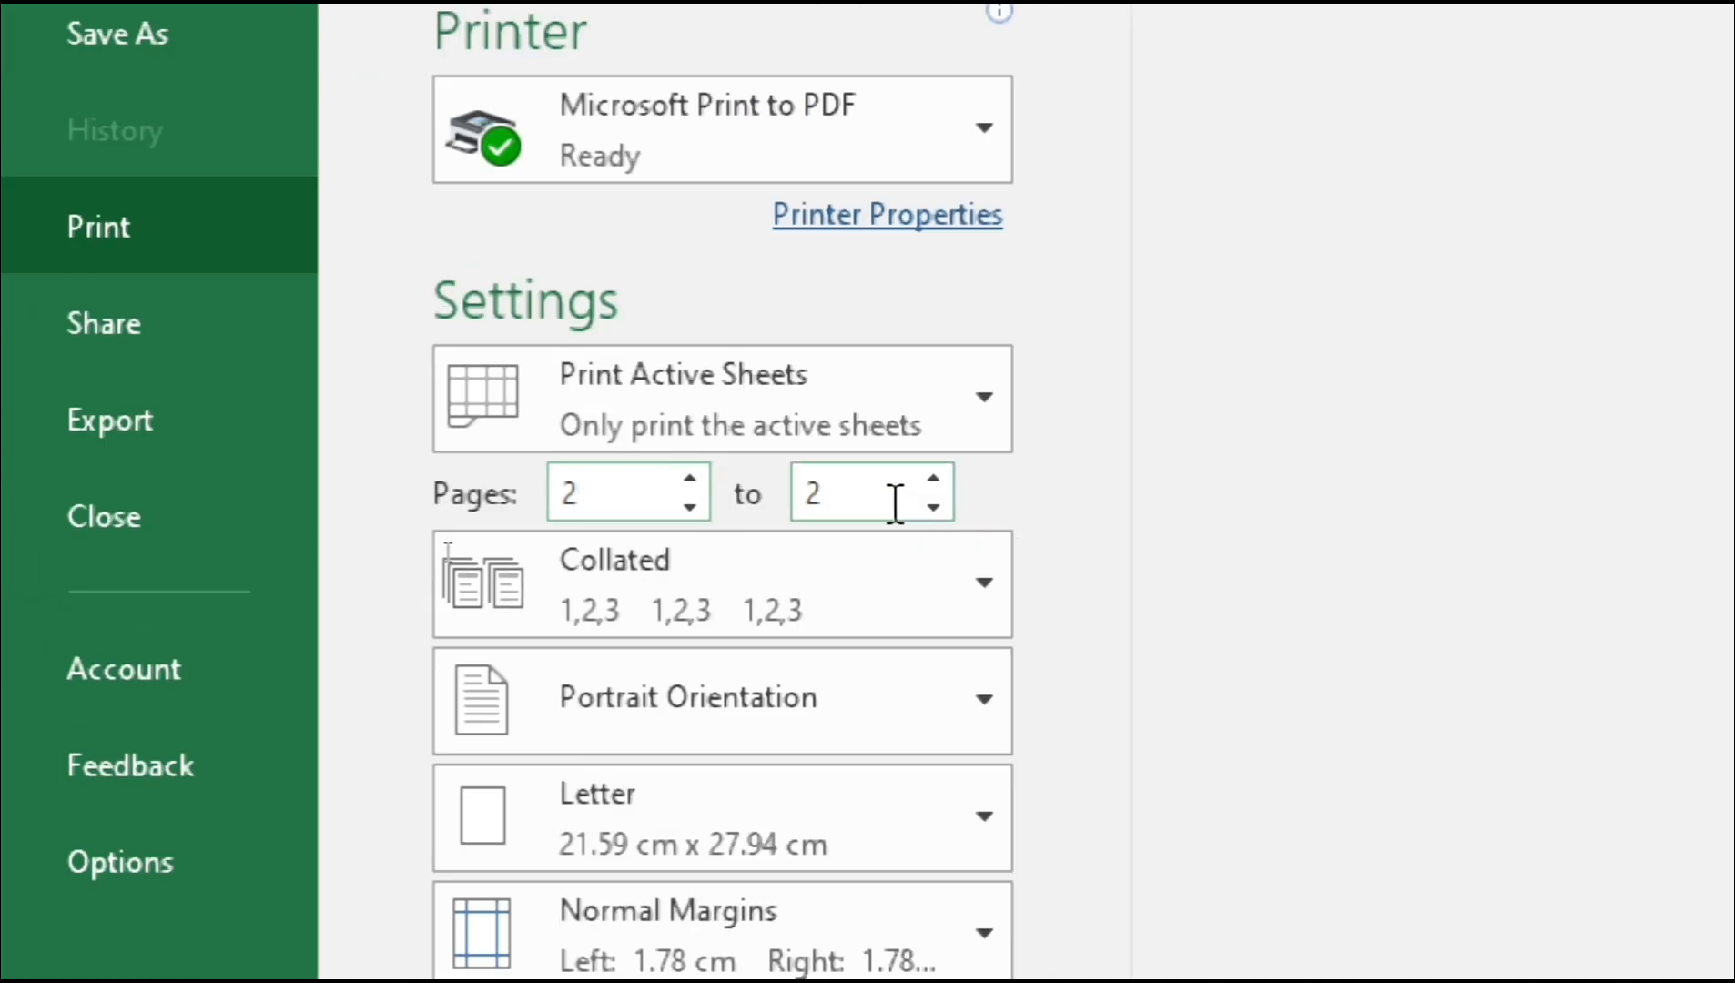
double_click(894, 503)
type("5")
Step: Clear both the start and end values of the printed page range
key("Delete")
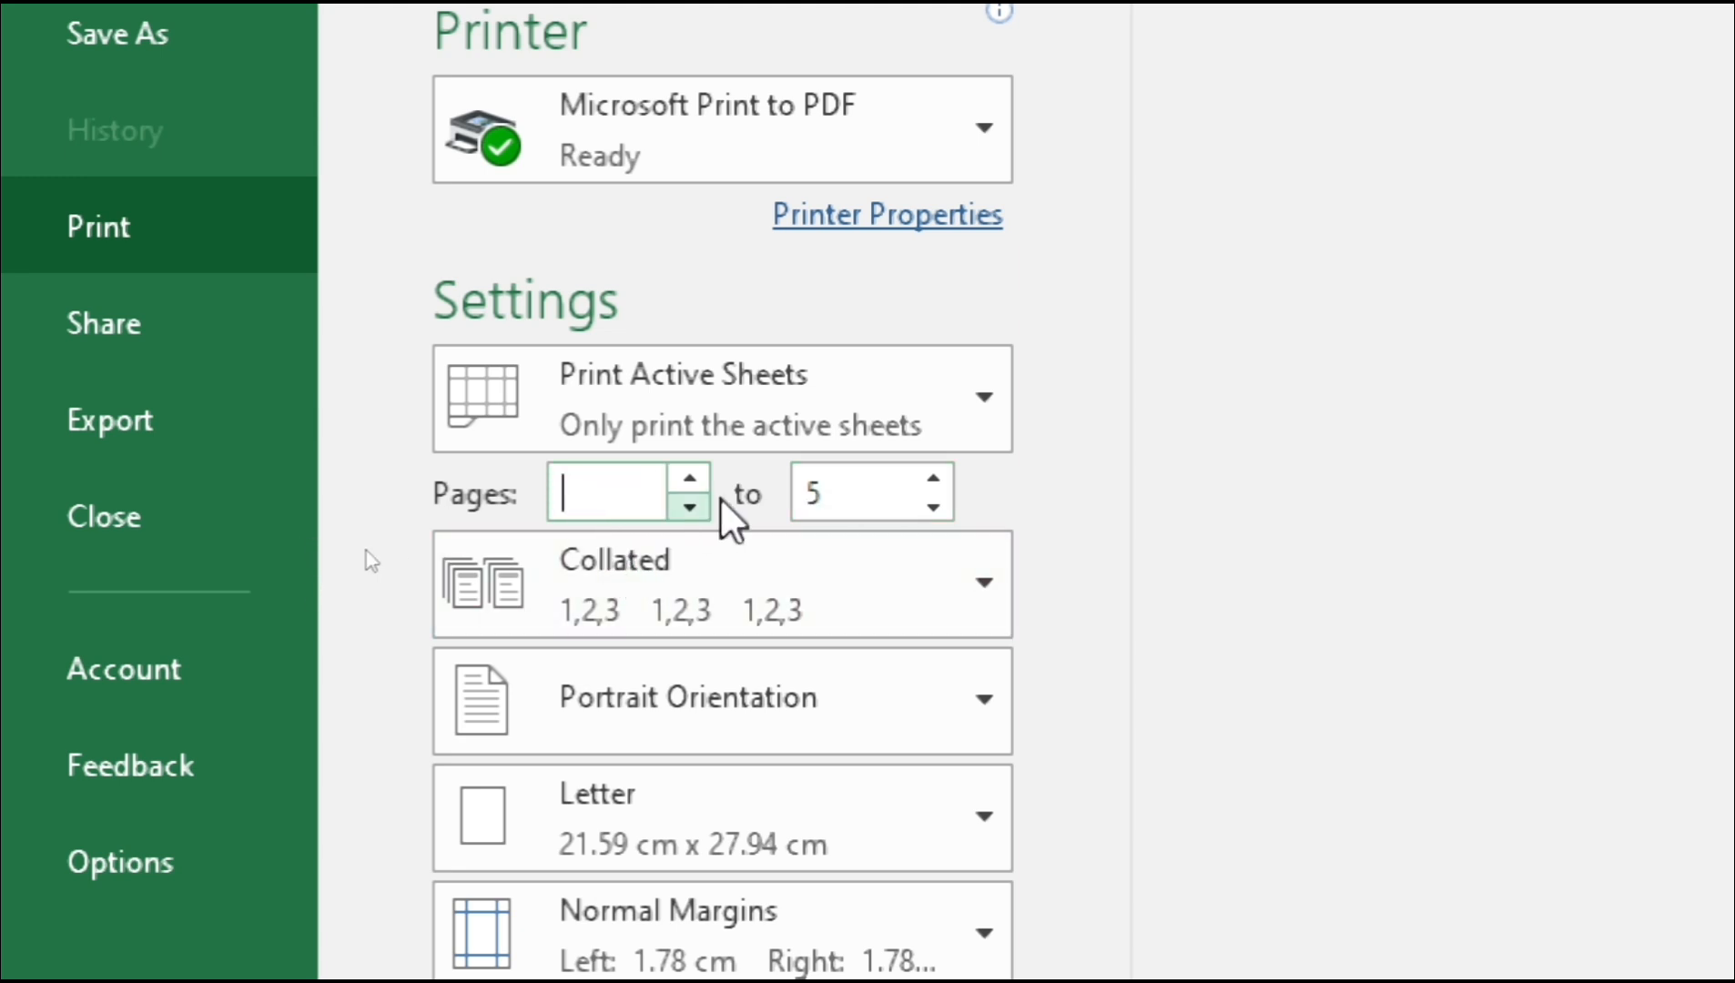
double_click(843, 500)
key("Delete")
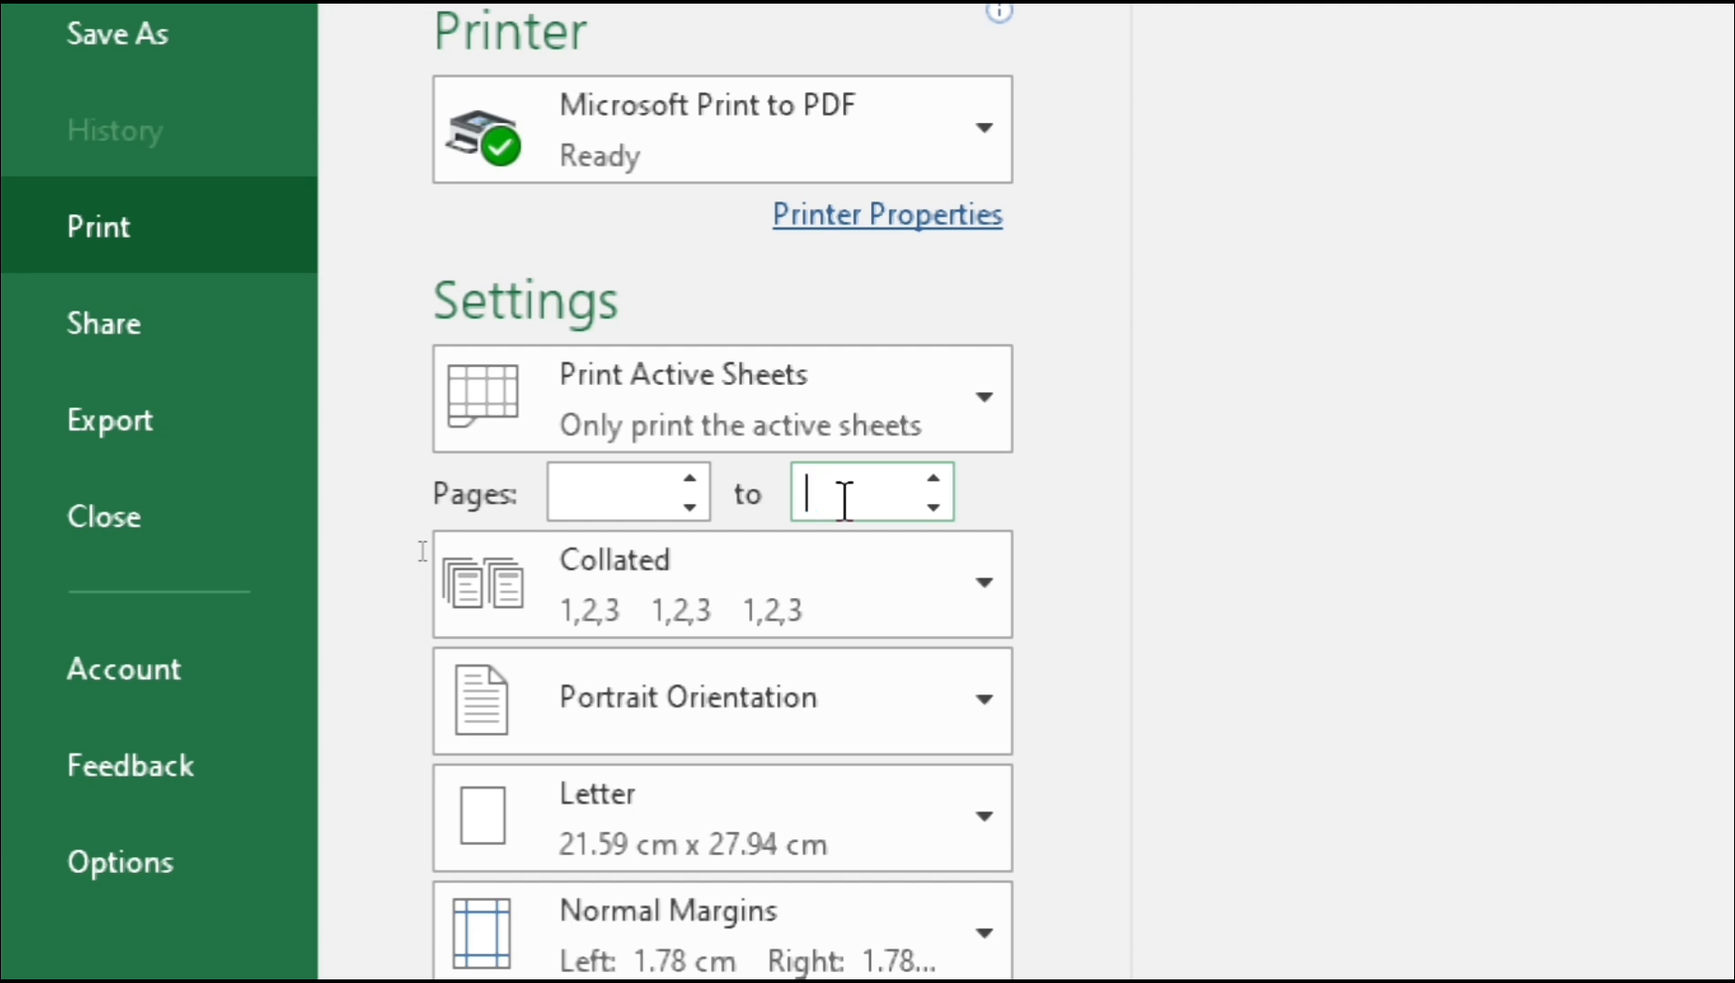
Step: Change the collation to Uncollated and set it back to Collated
left_click(697, 620)
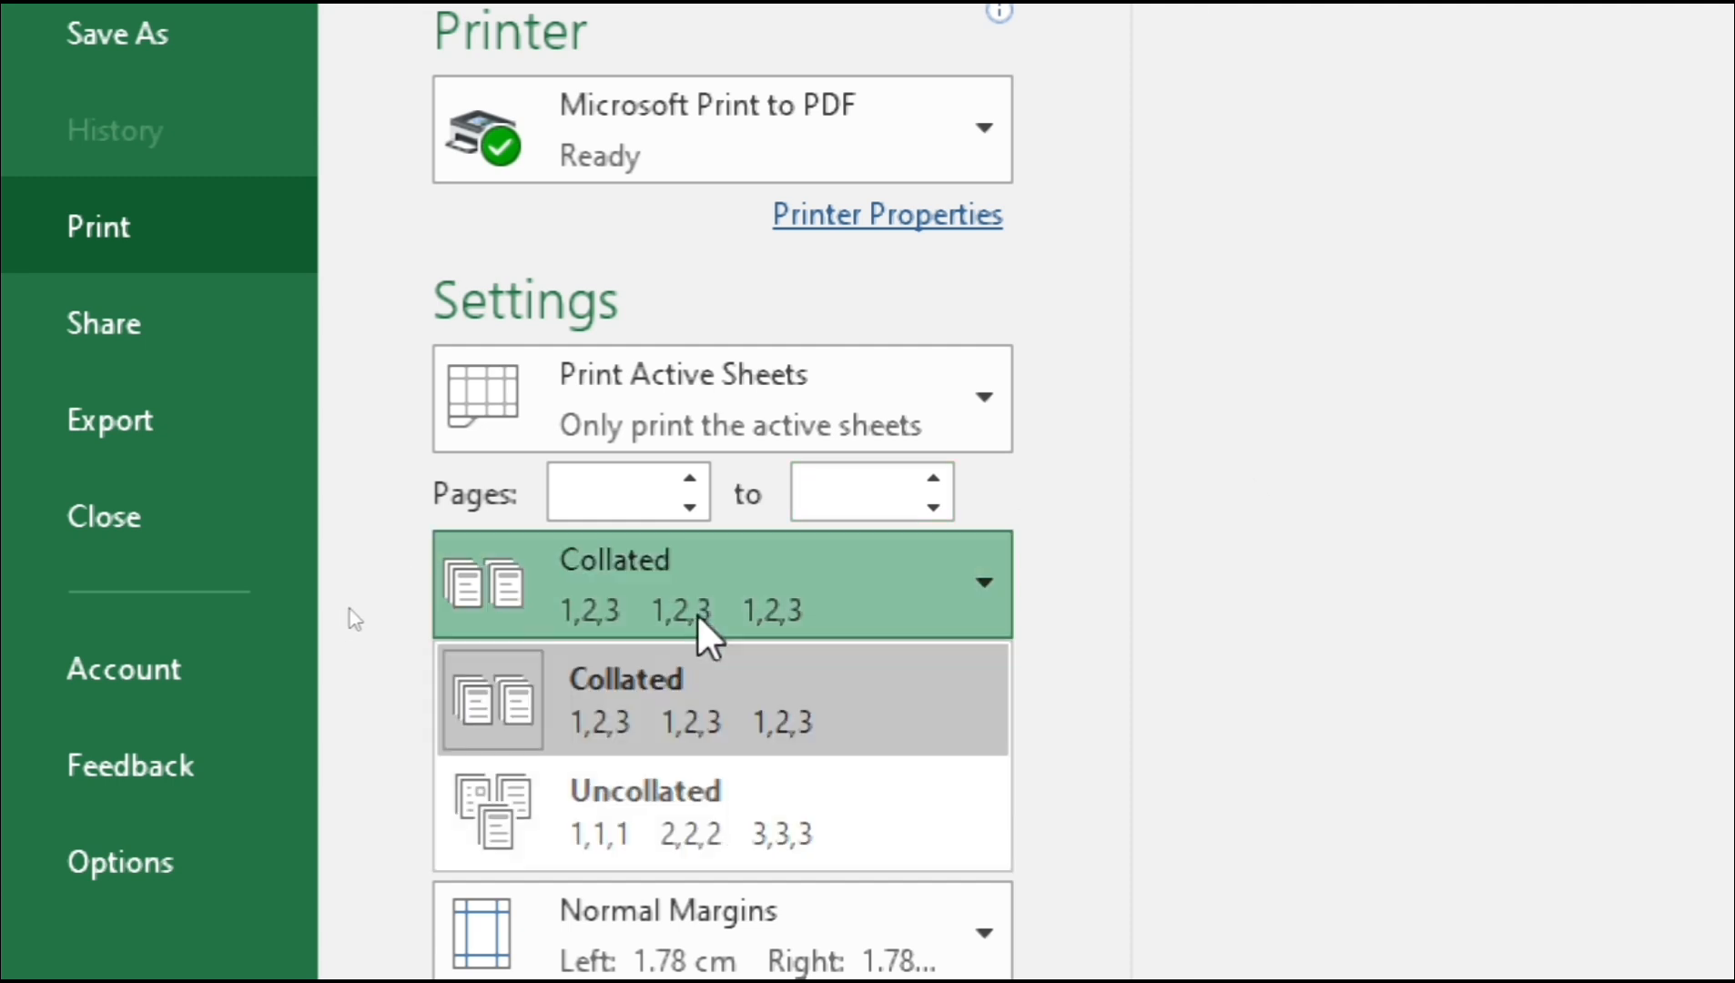
left_click(693, 832)
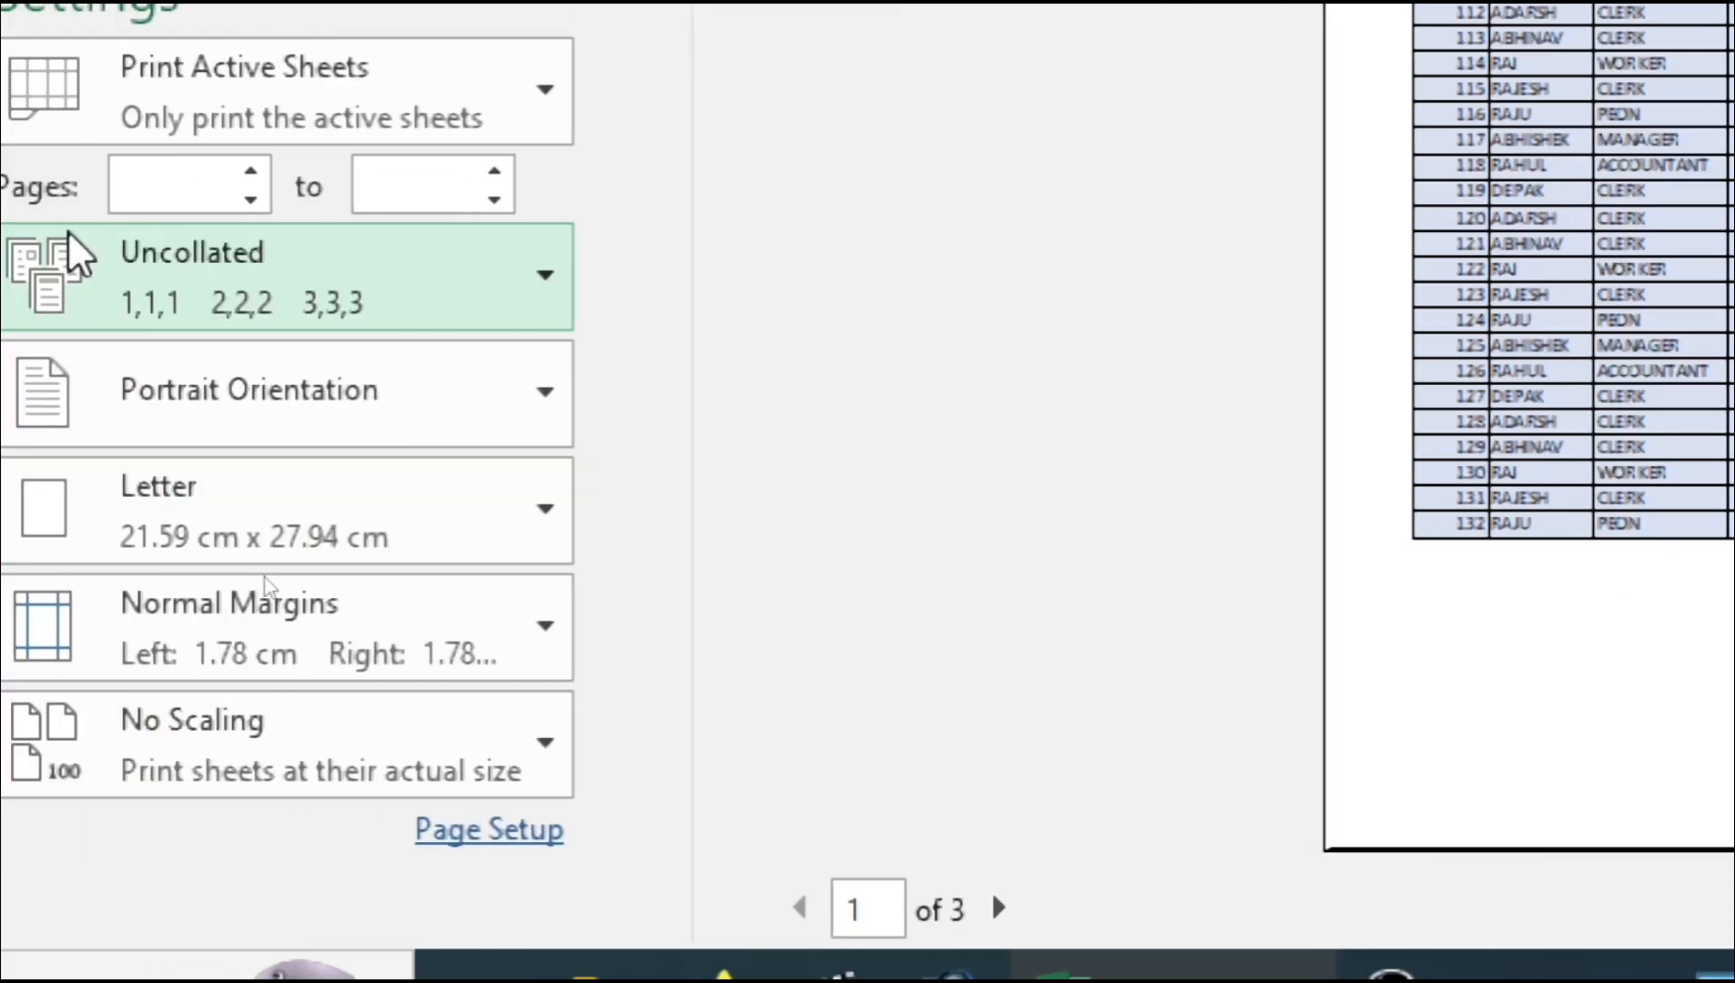
left_click(170, 304)
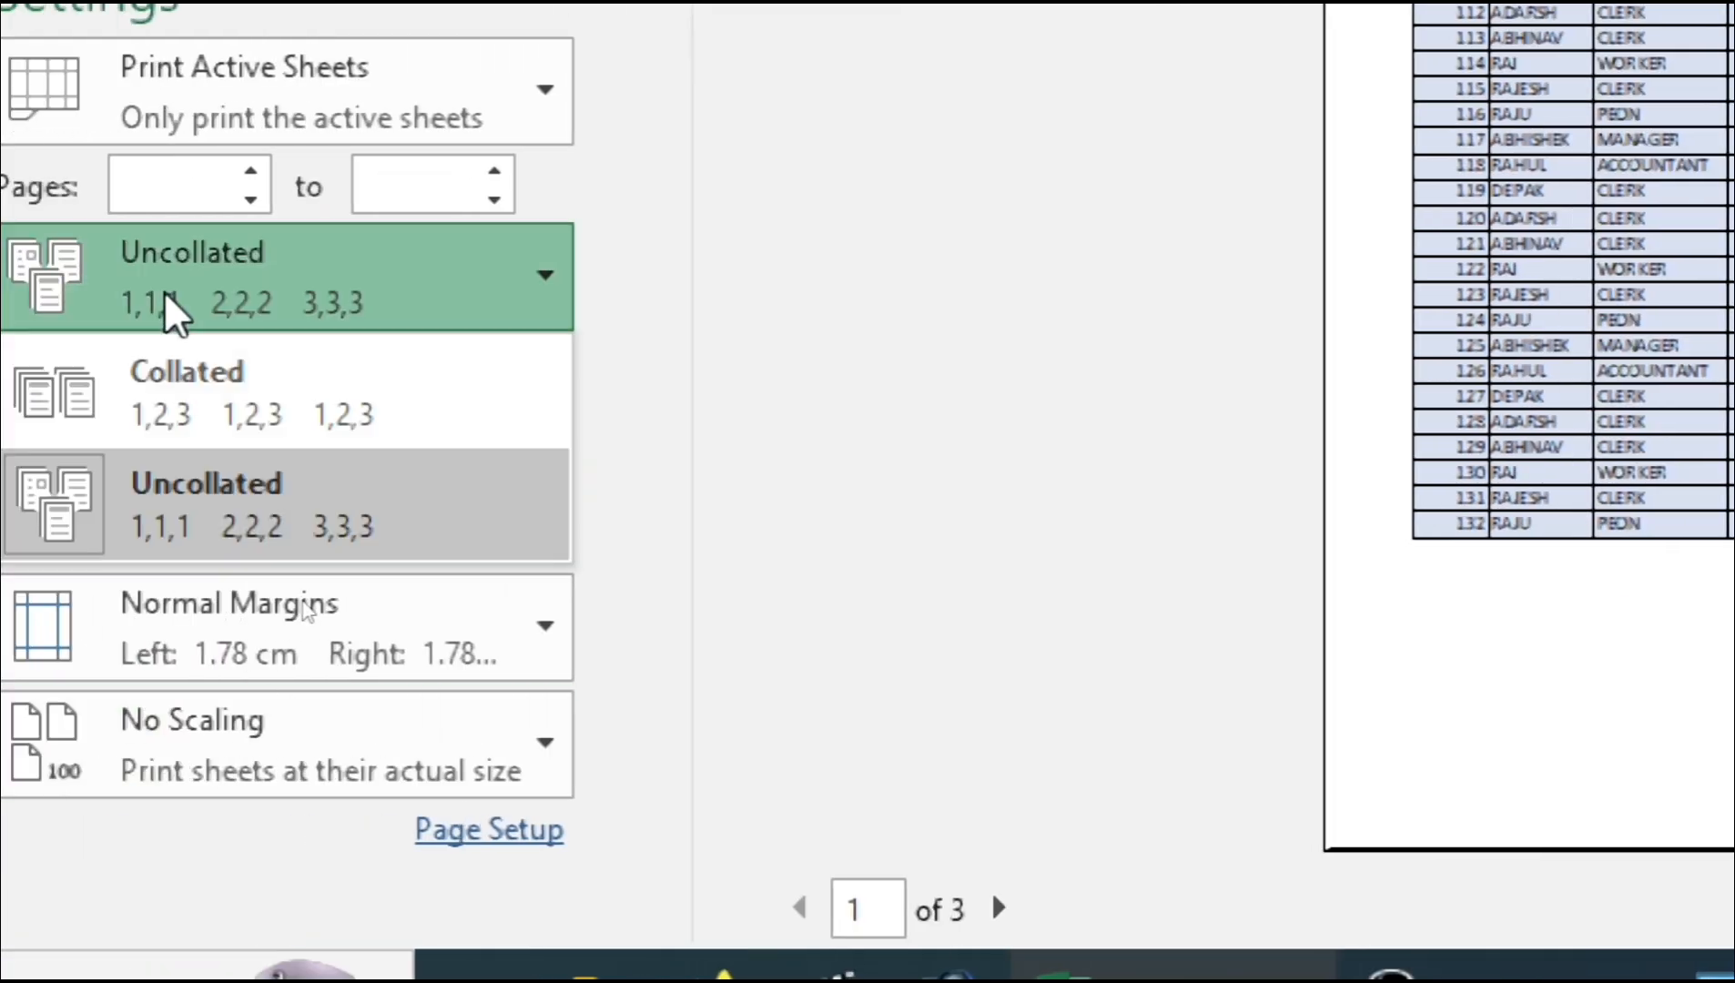
left_click(217, 405)
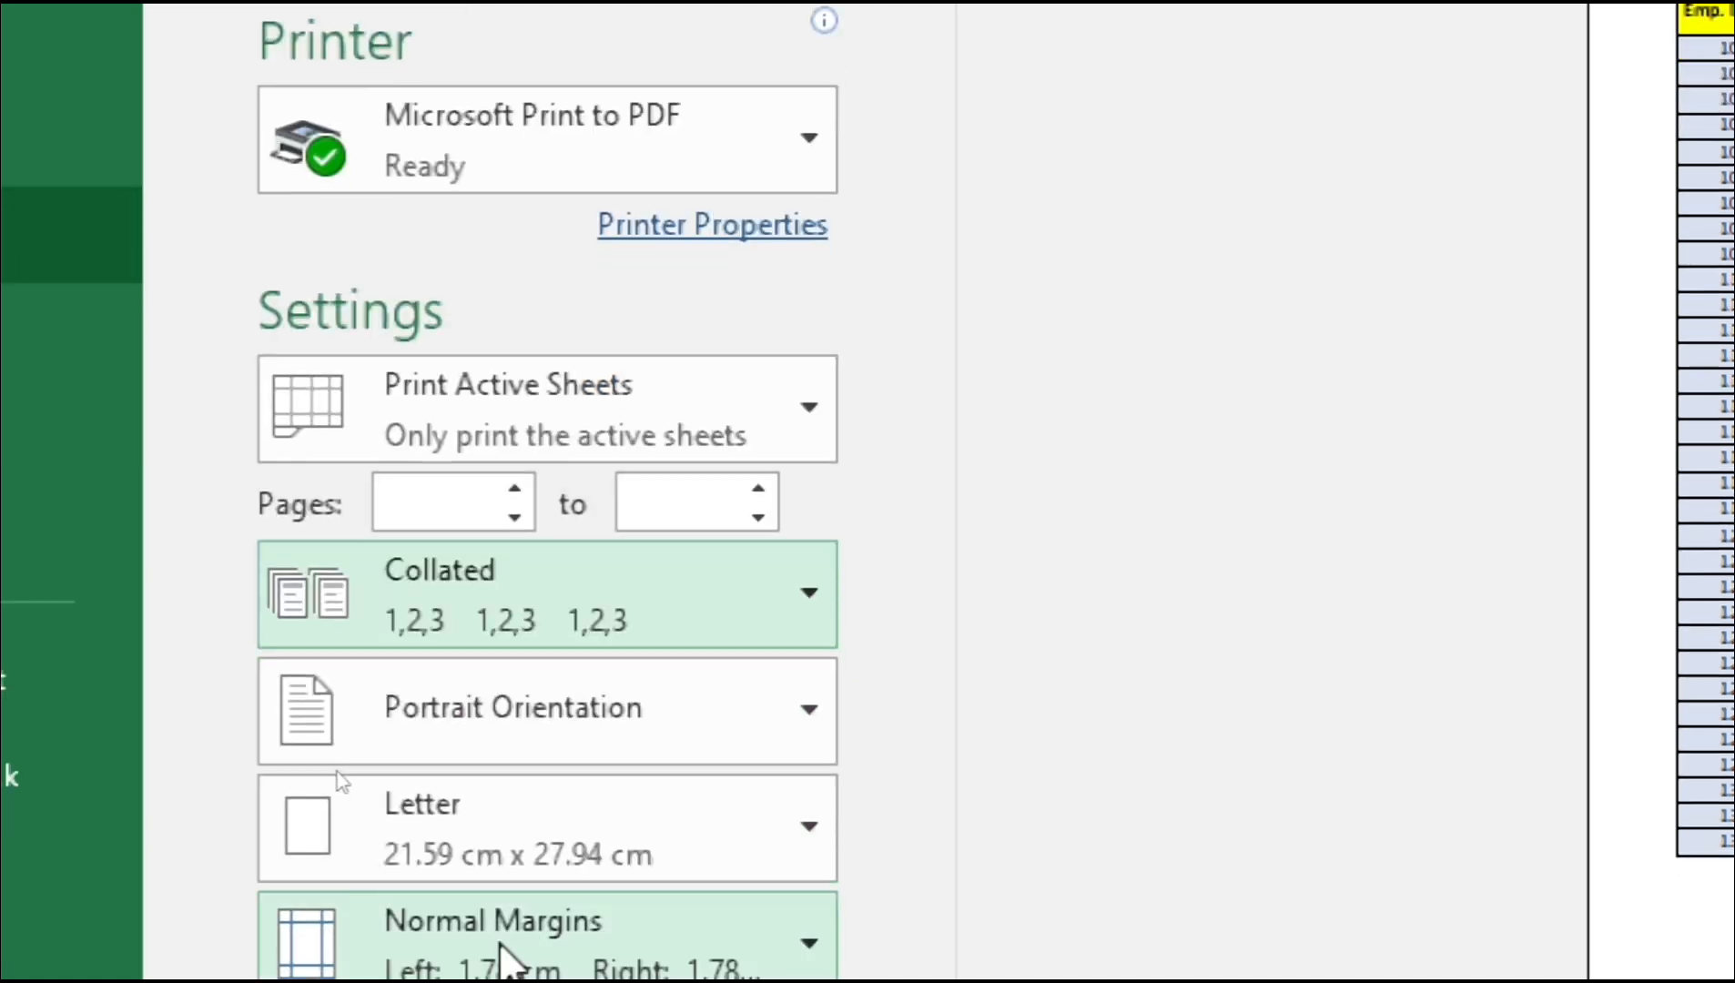
Step: Set the page orientation to Landscape and the paper size to A4
left_click(479, 707)
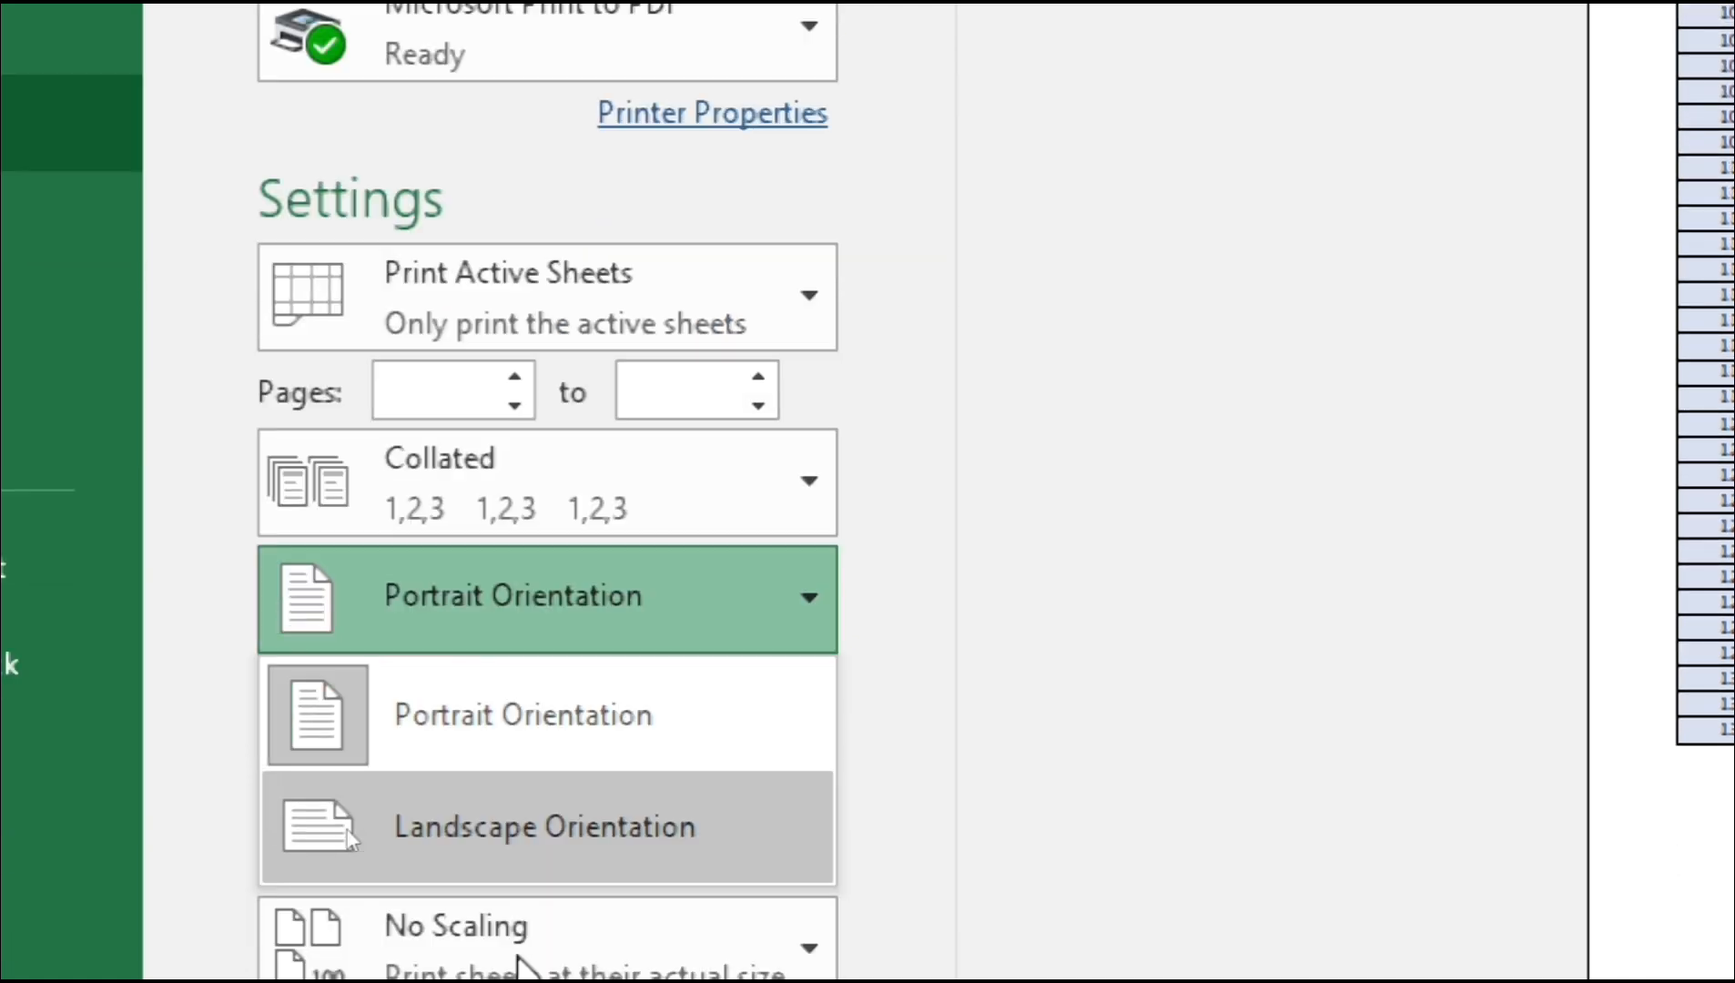
left_click(513, 855)
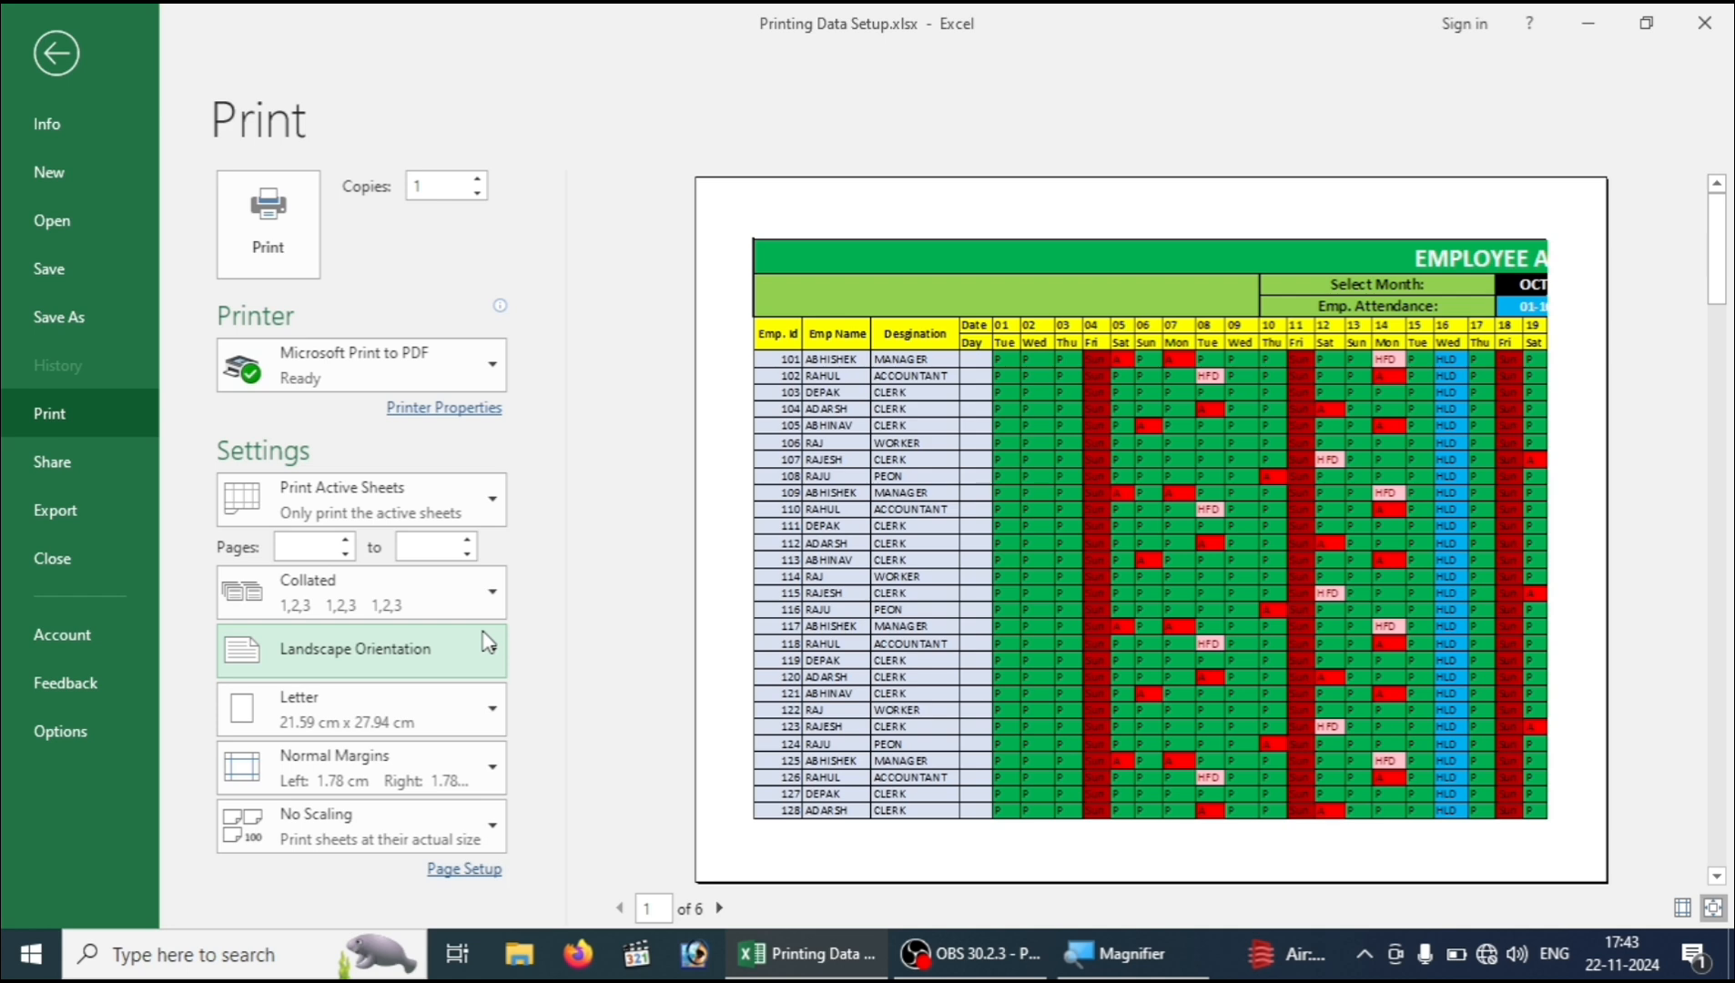
left_click(461, 702)
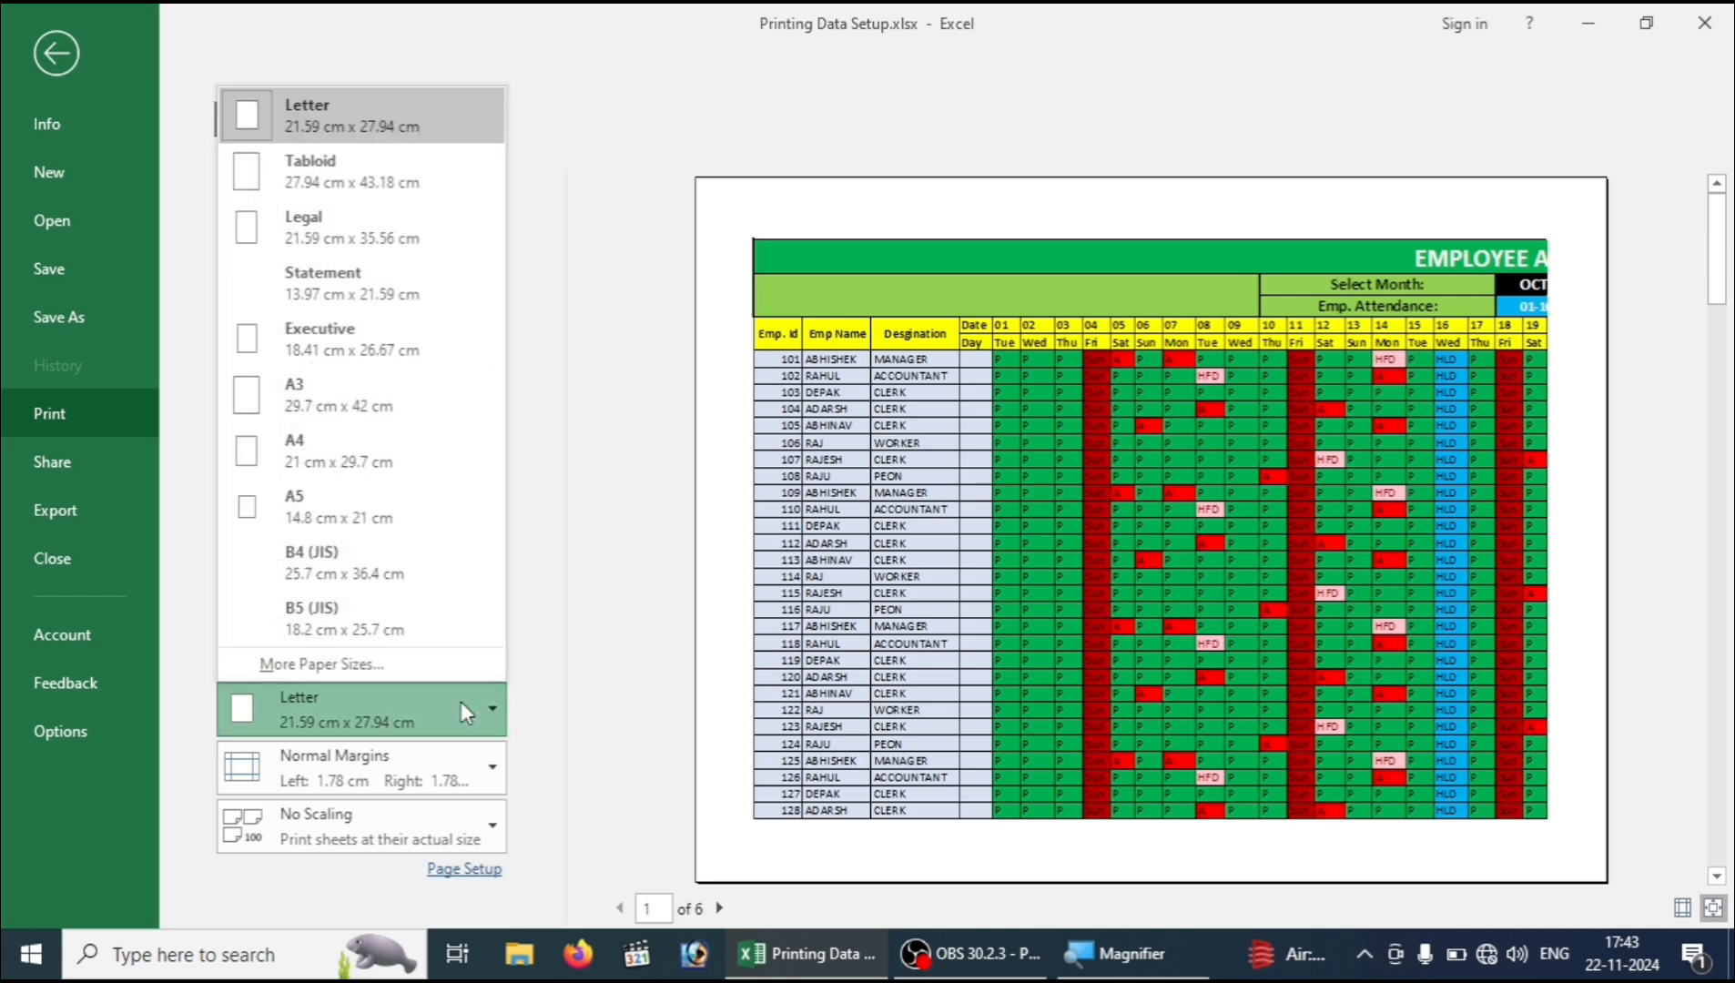
left_click(332, 447)
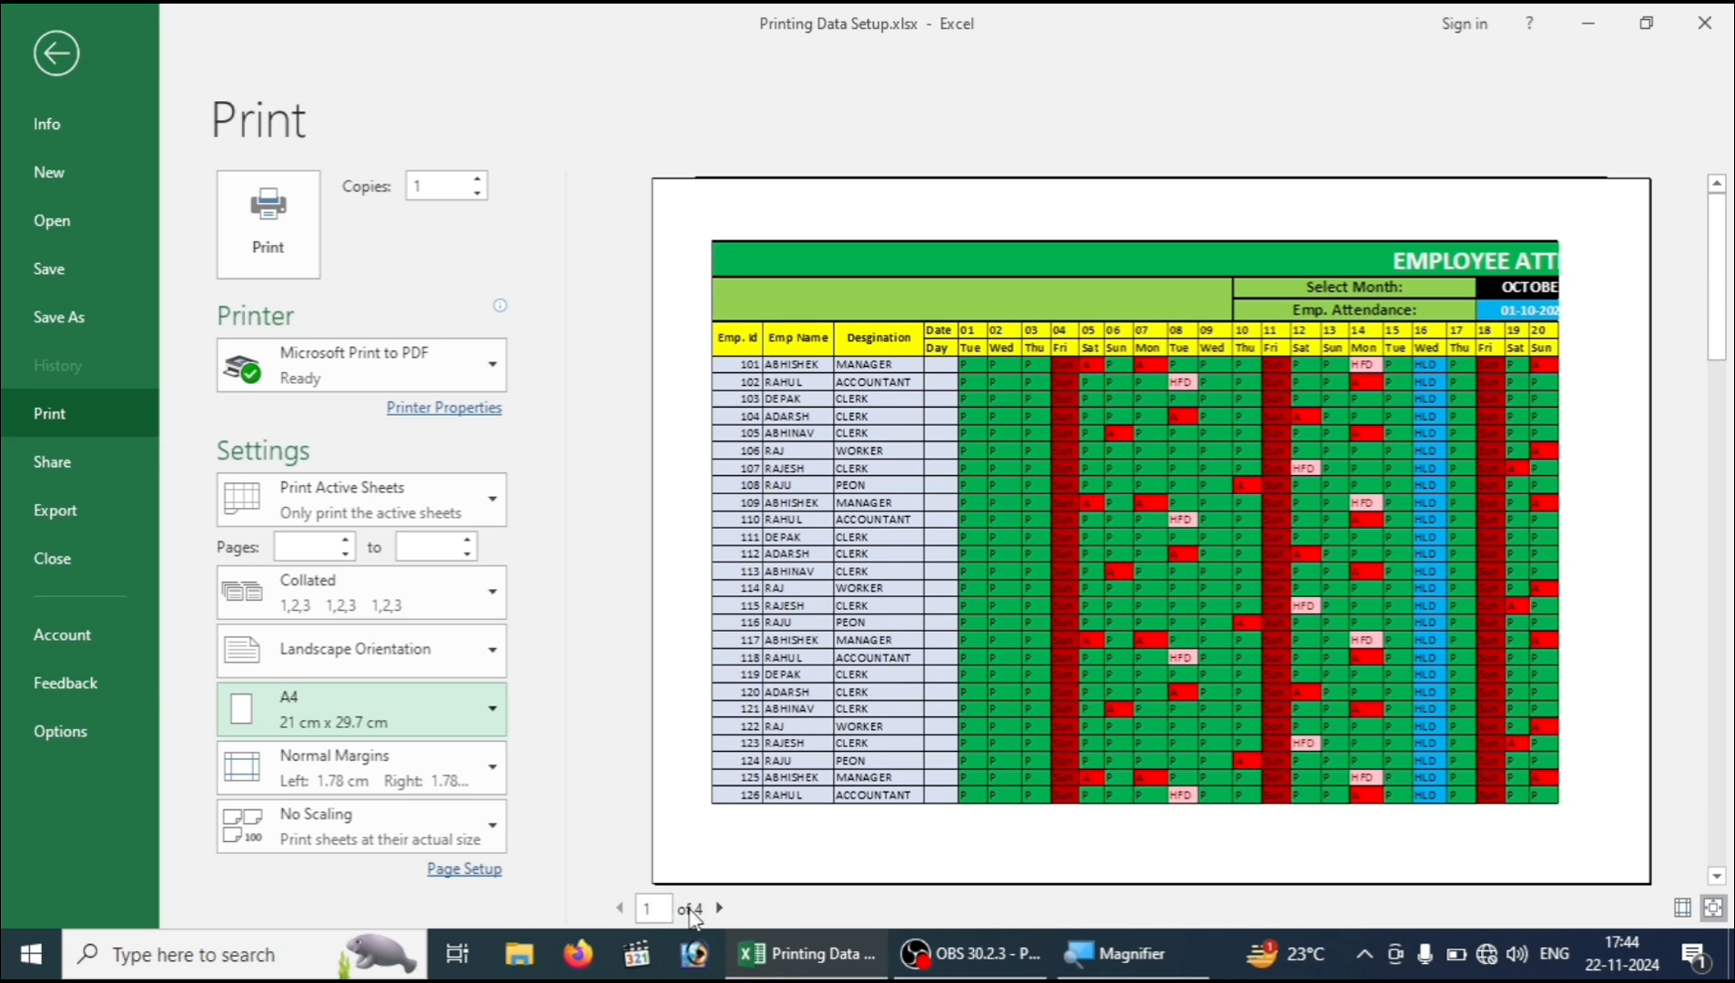
Step: Apply Narrow margins and set the scaling to Fit Sheet on One Page
key("super+plus")
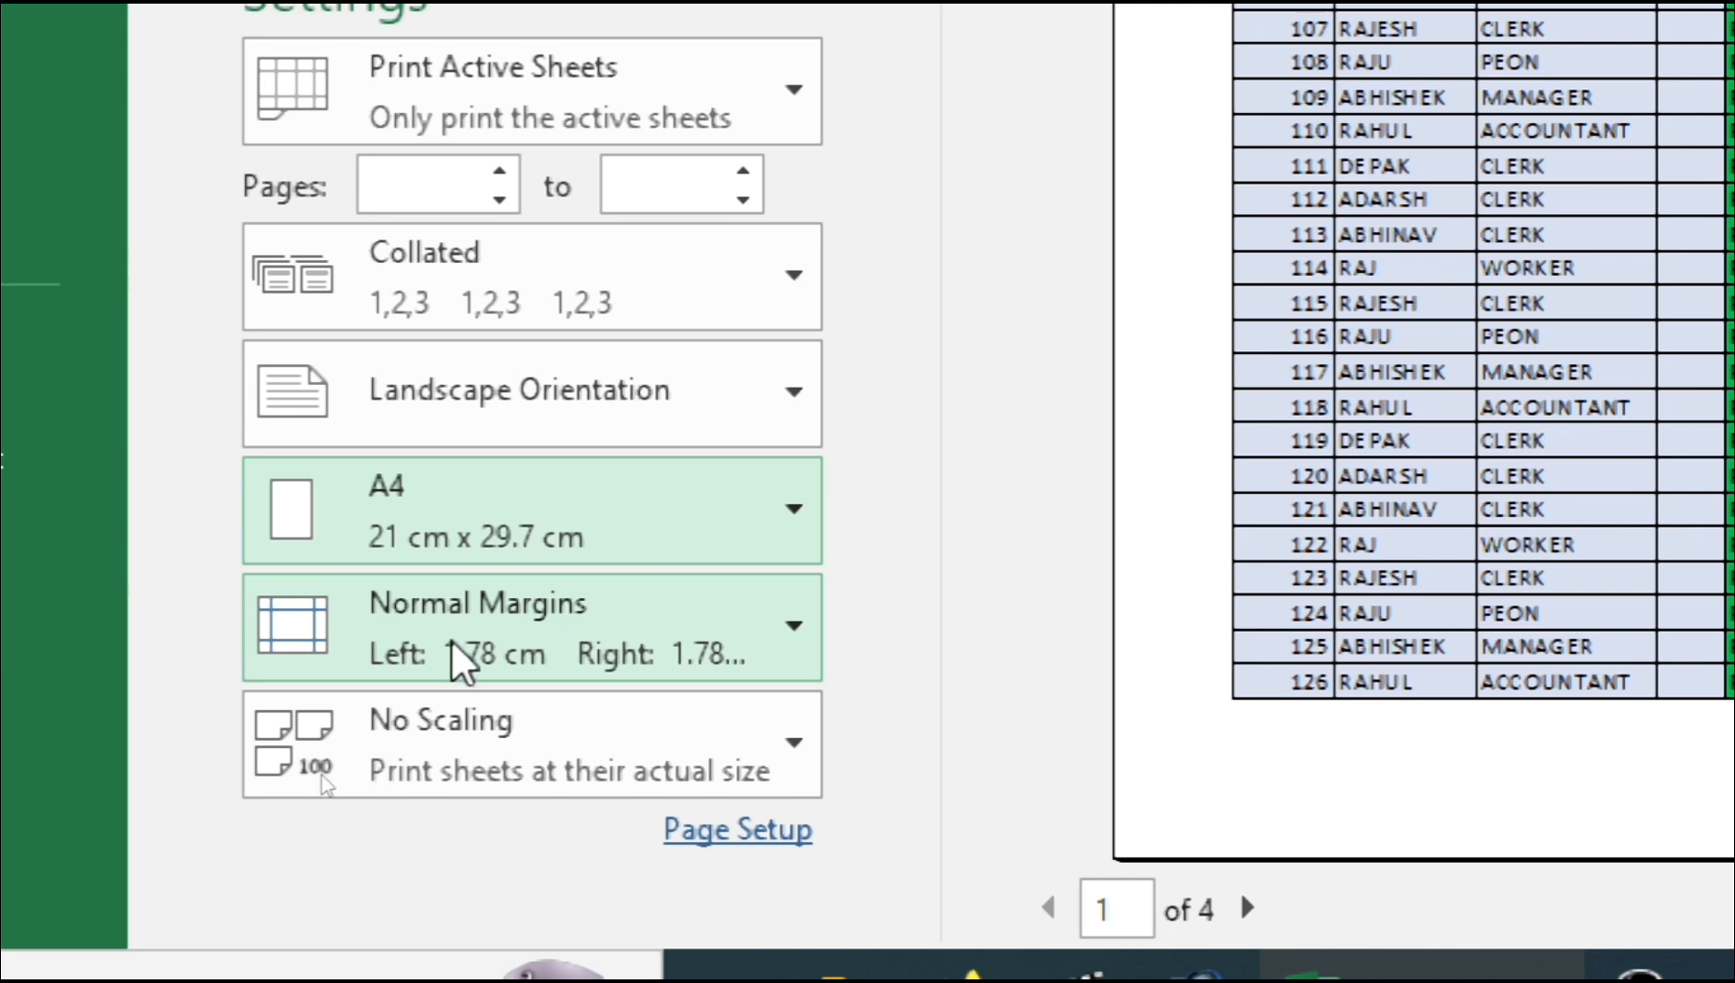
left_click(452, 643)
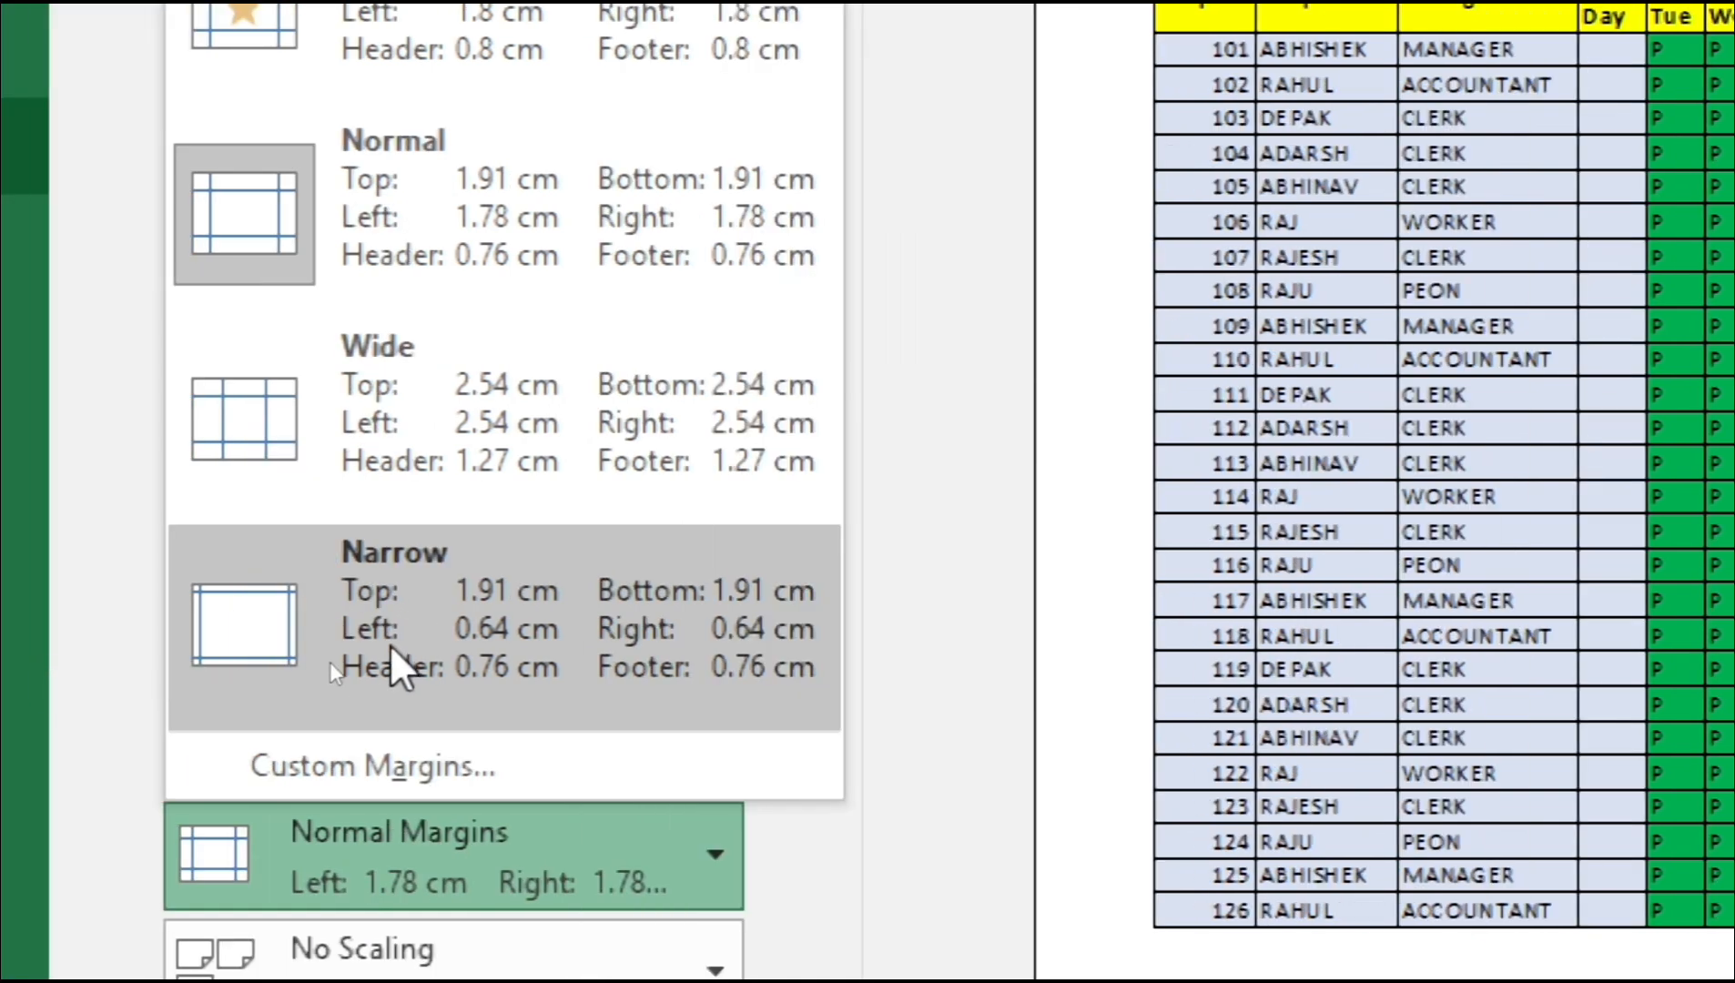
left_click(390, 644)
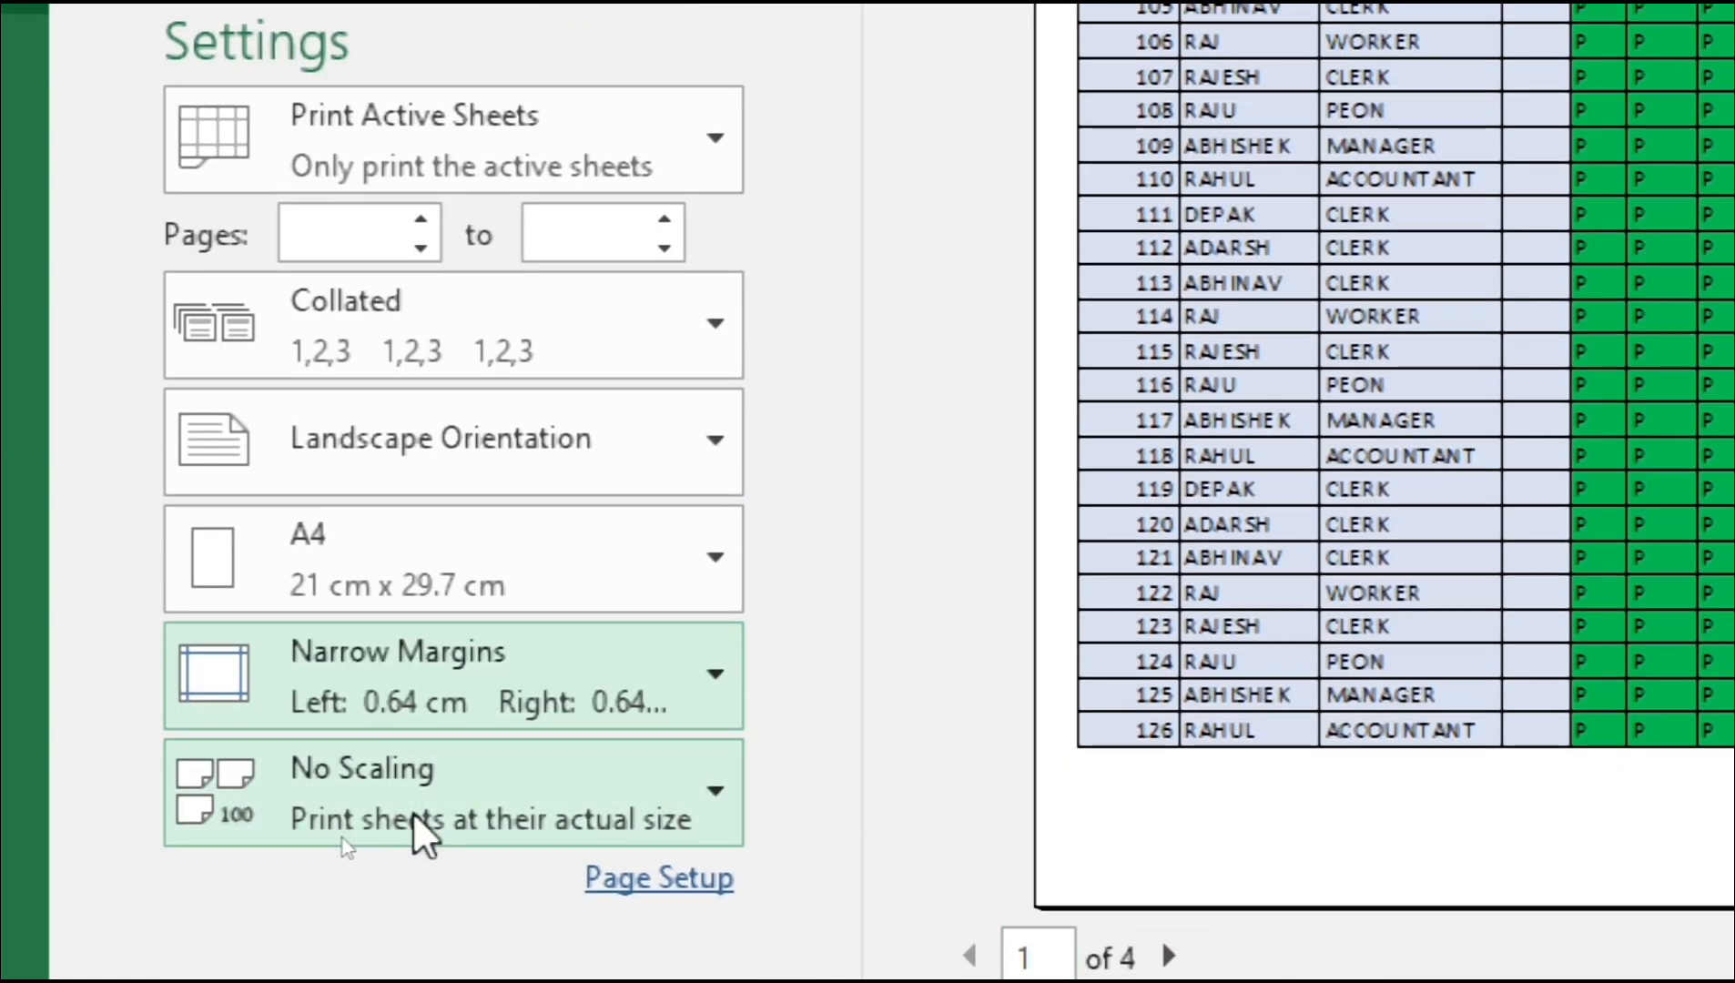
left_click(559, 789)
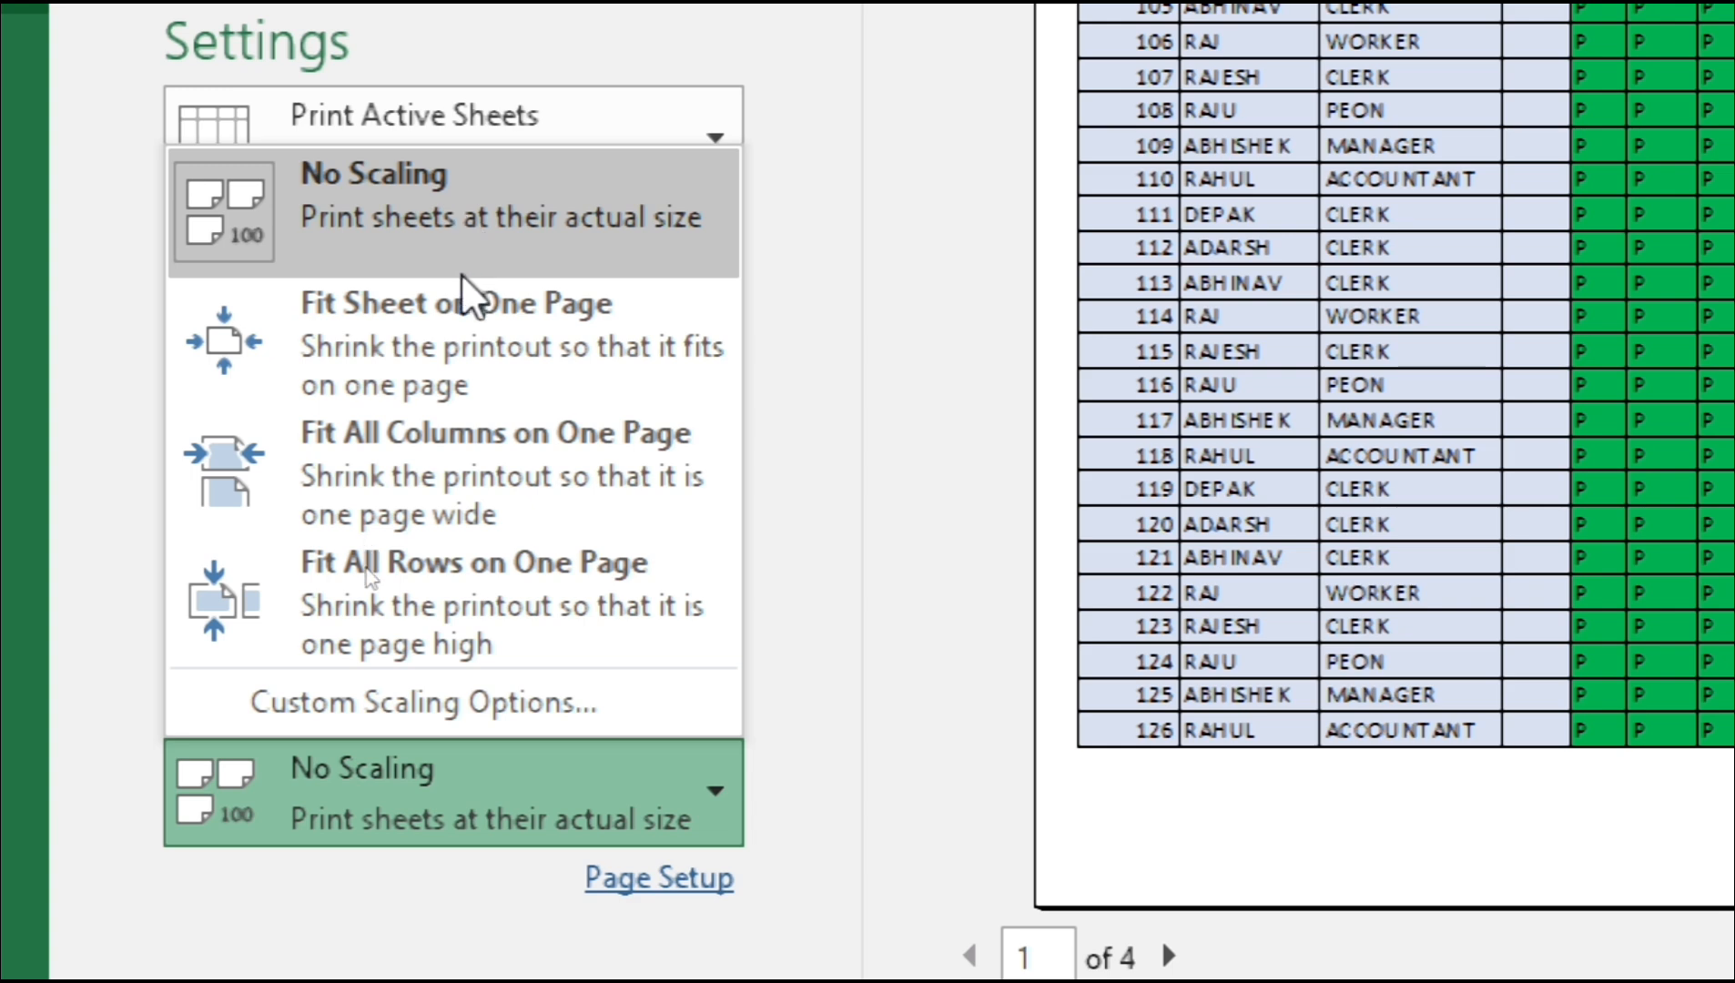
left_click(354, 341)
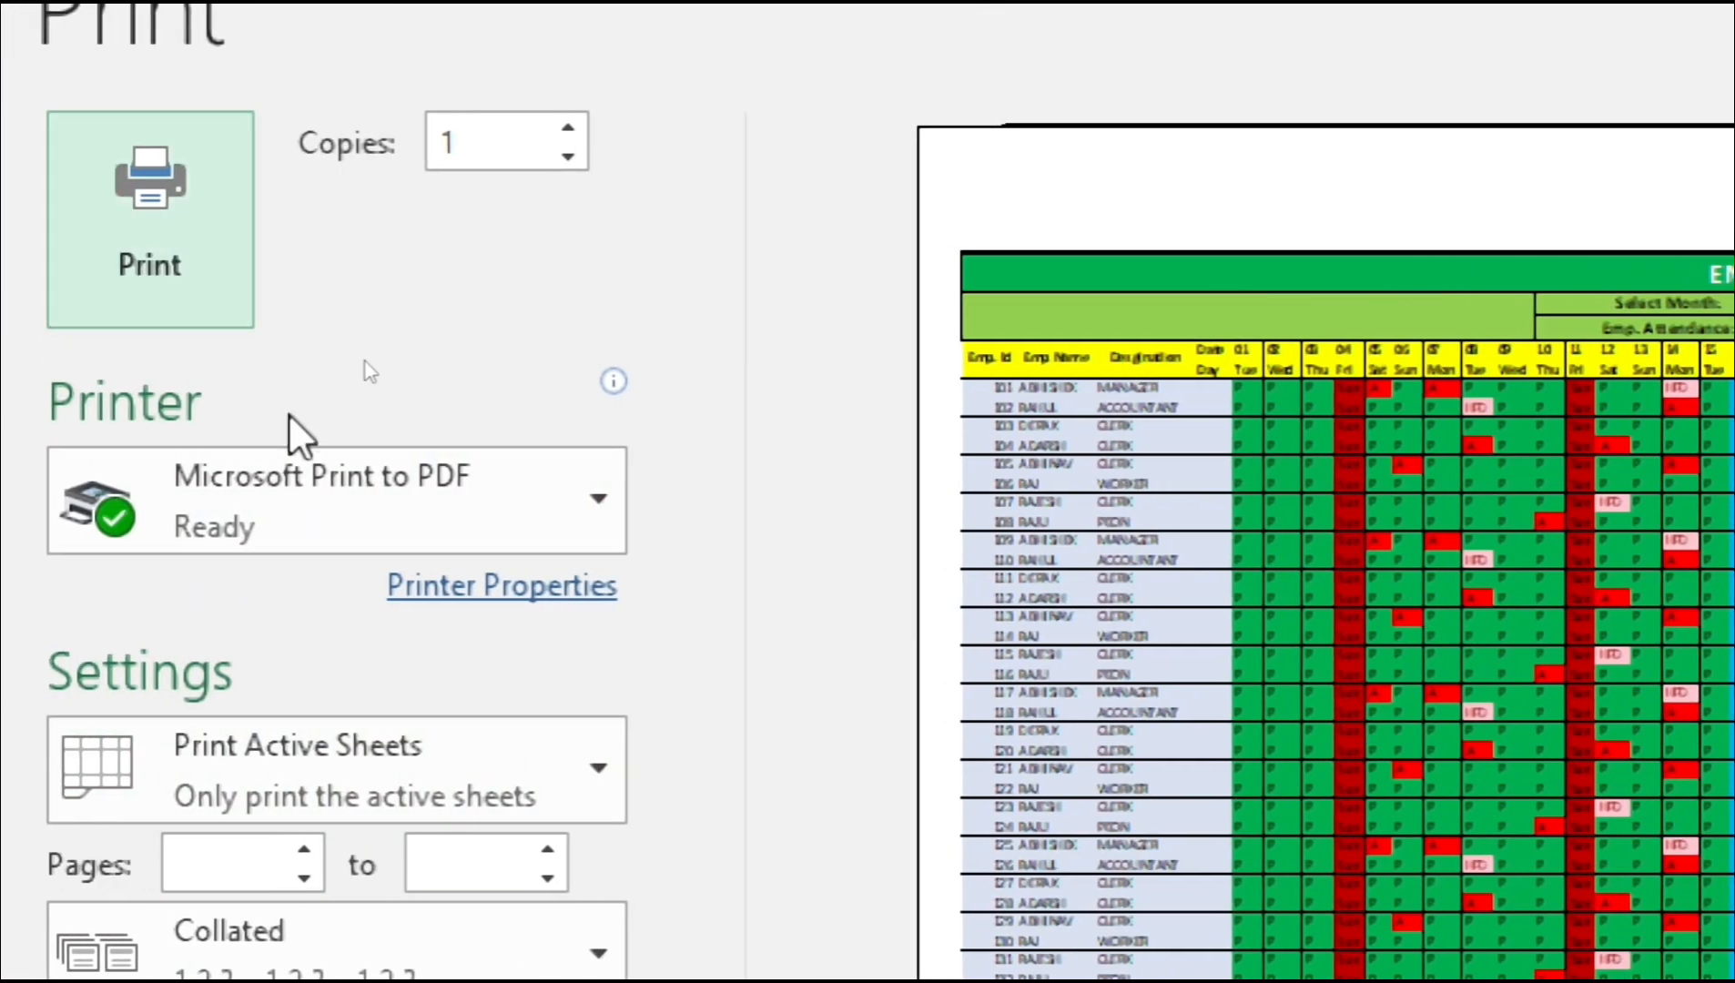
Step: Print the attendance sheet to PDF and save it on the Desktop with the file name print
left_click(160, 211)
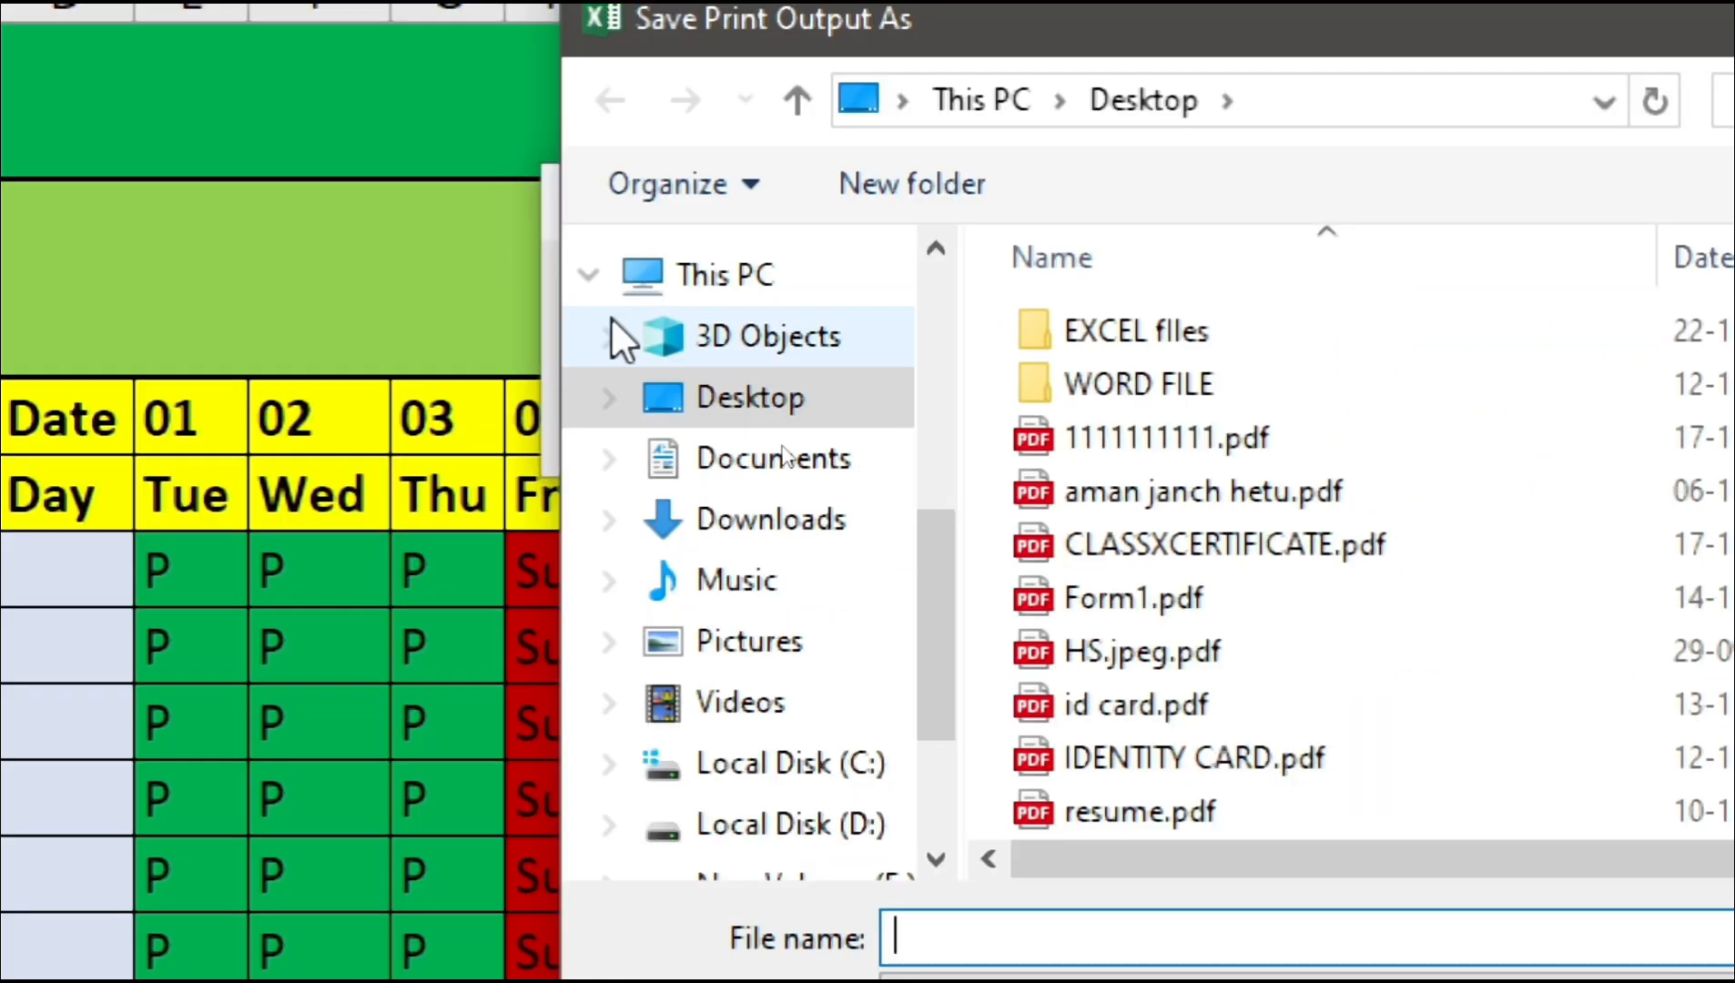
left_click(801, 401)
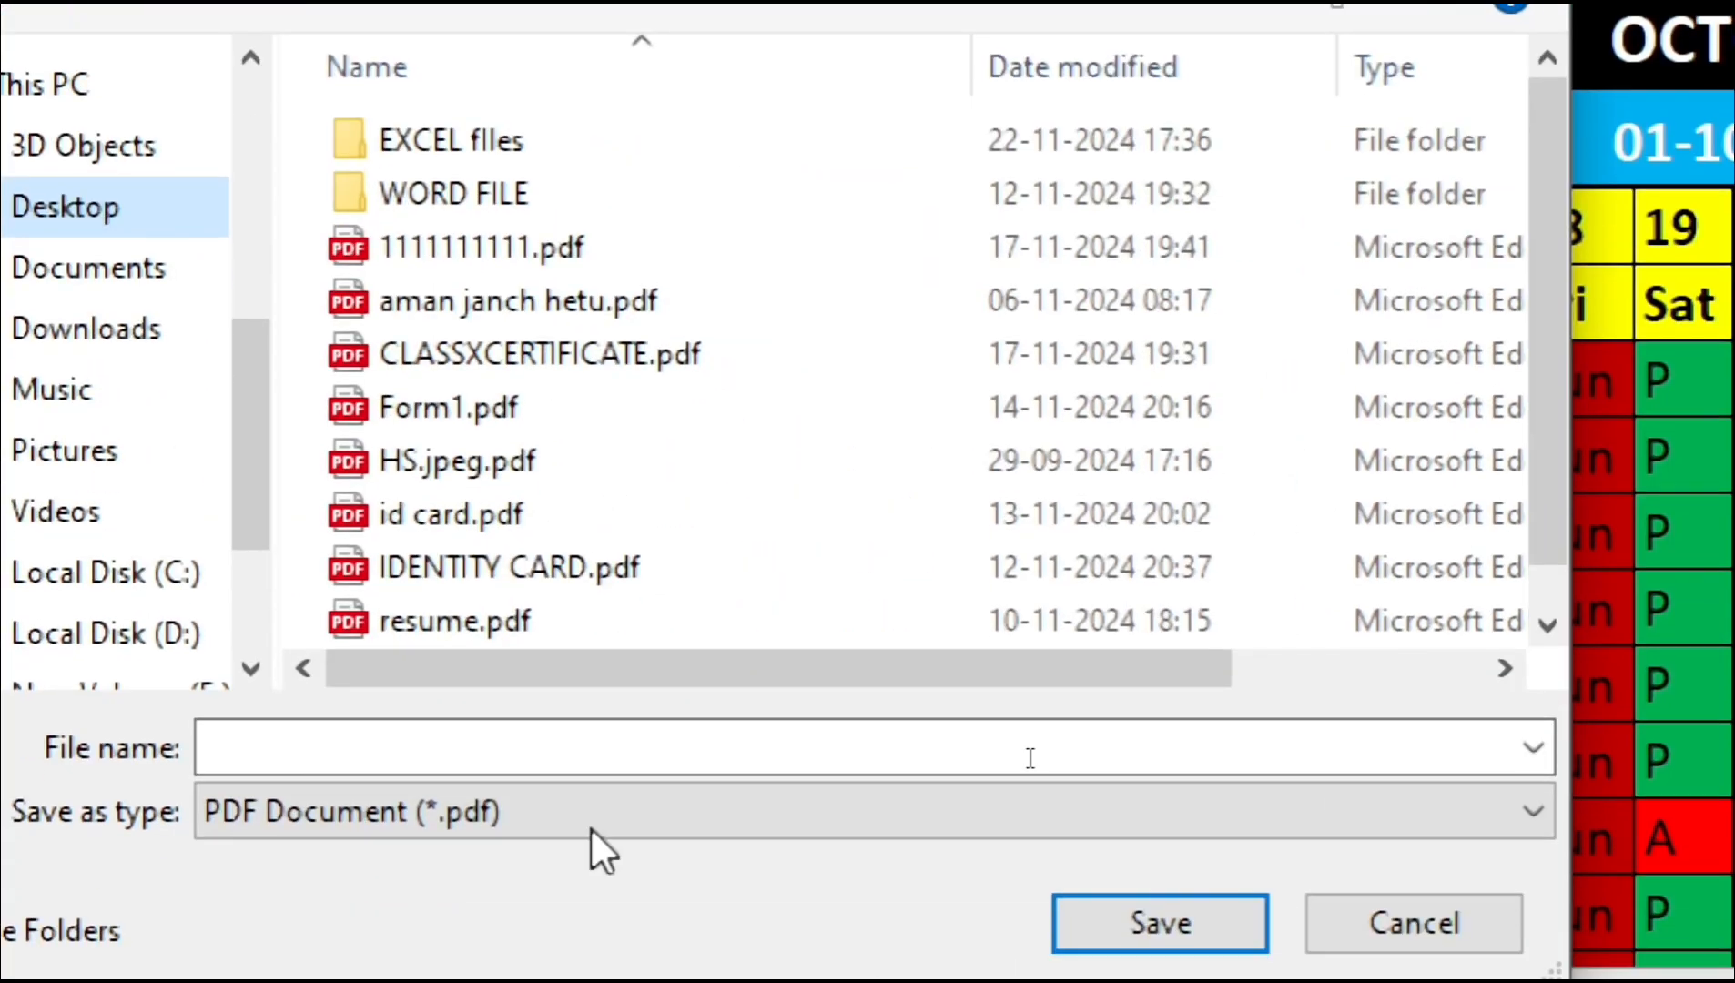
left_click(407, 856)
type("print")
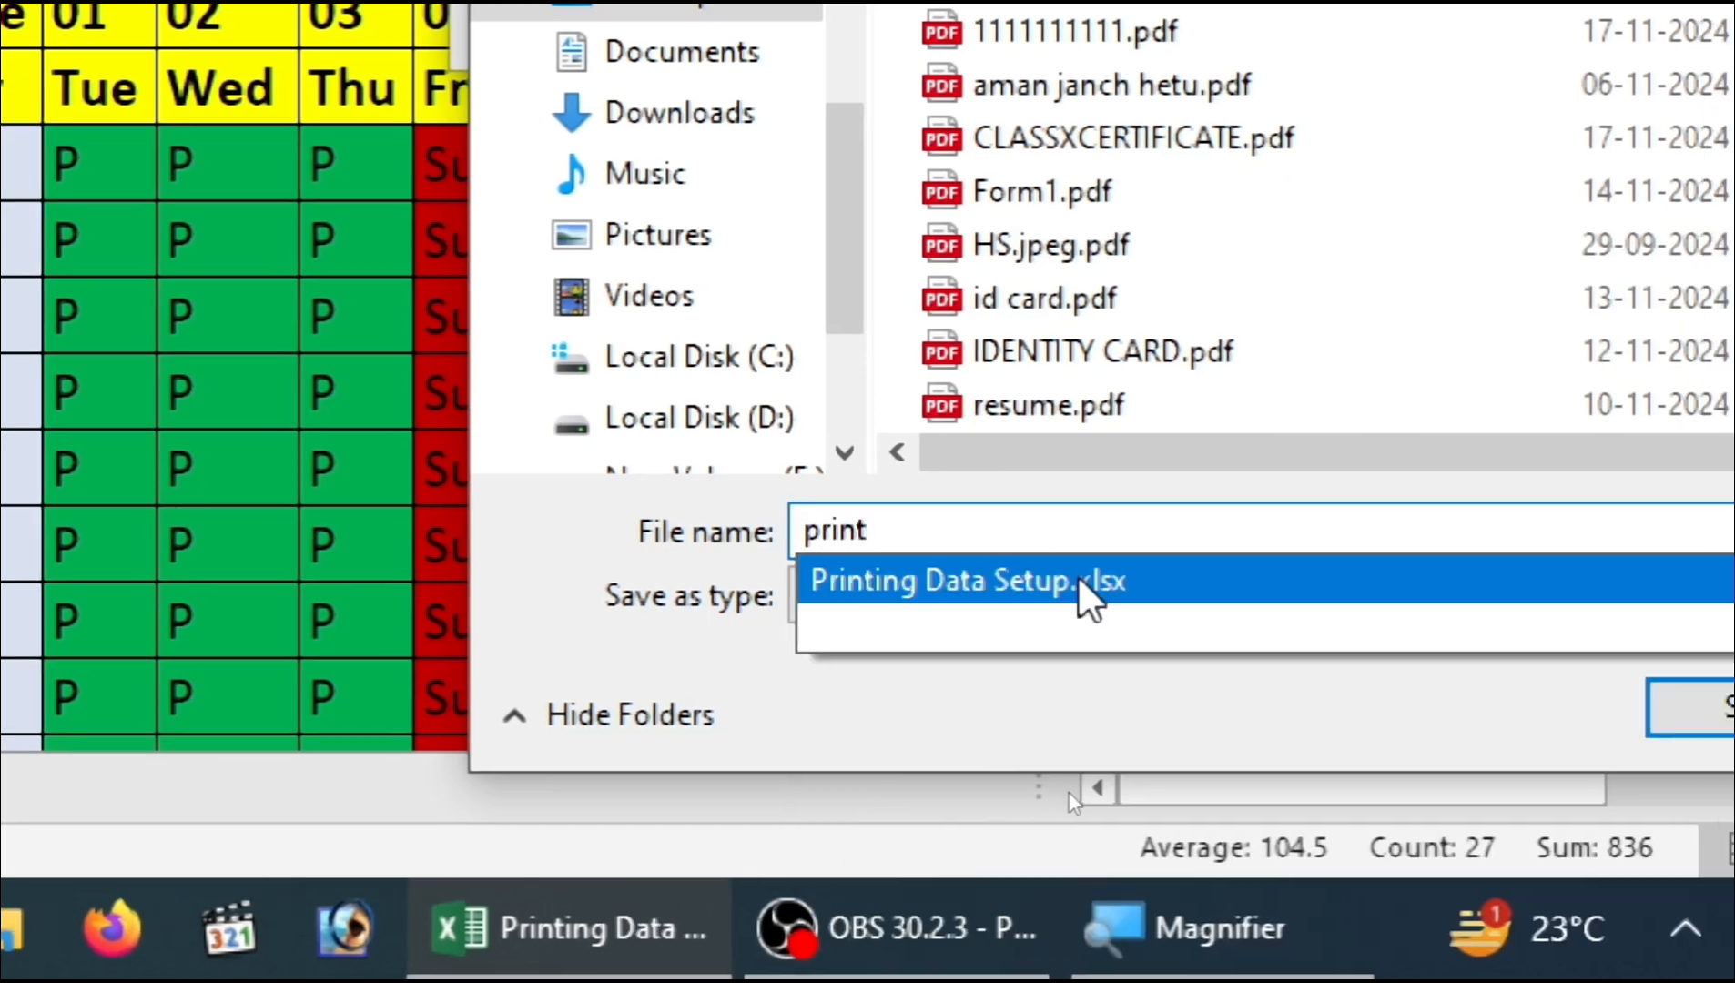
left_click(885, 748)
left_click(1529, 722)
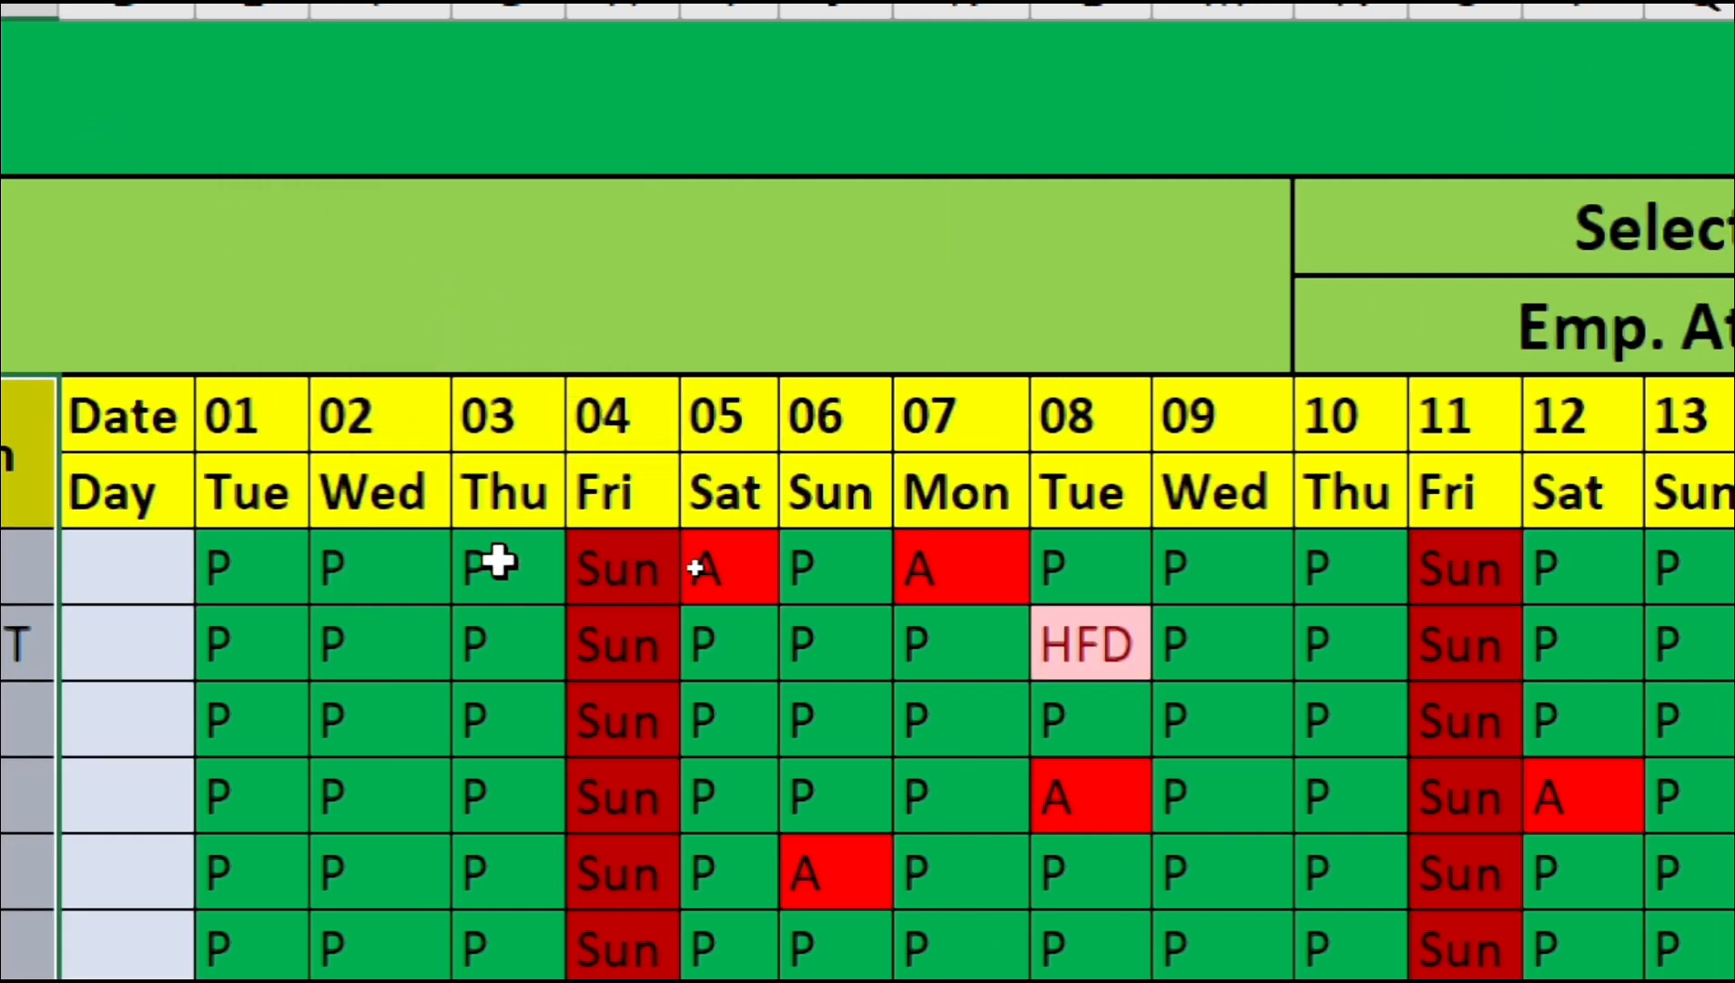
Step: Minimize the open windows to reach the desktop and open print.pdf to examine the printed attendance sheet
left_click(156, 562)
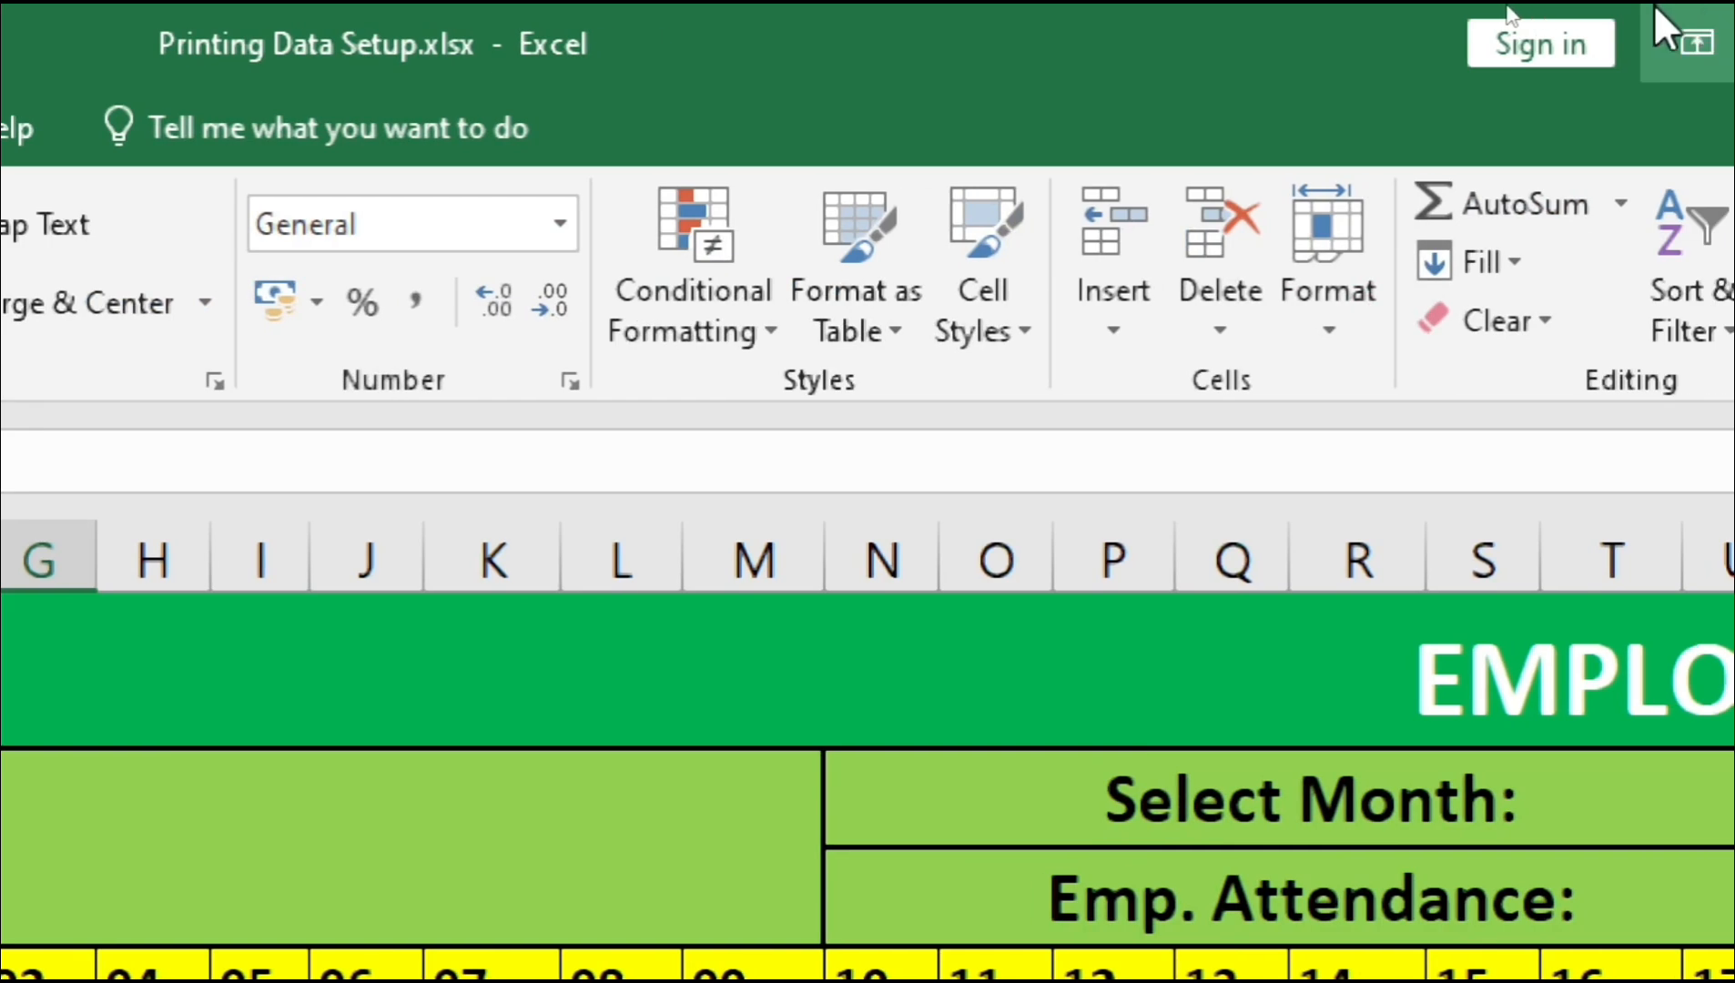
left_click(1665, 41)
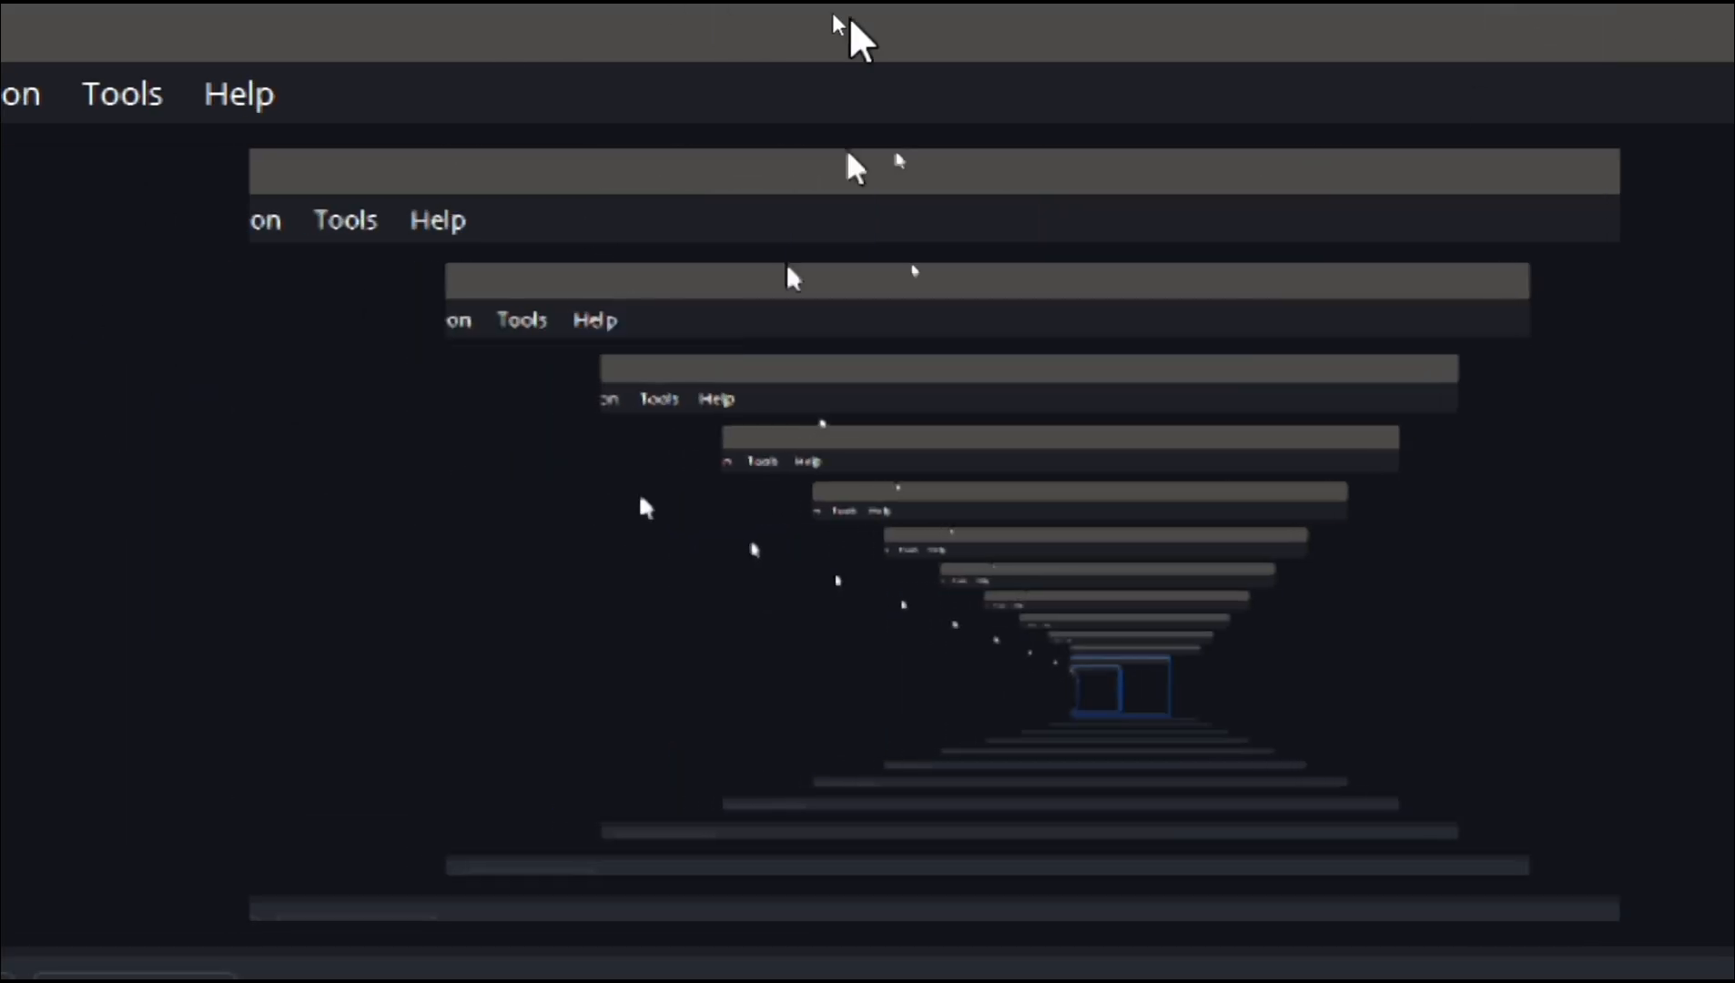
left_click(1680, 11)
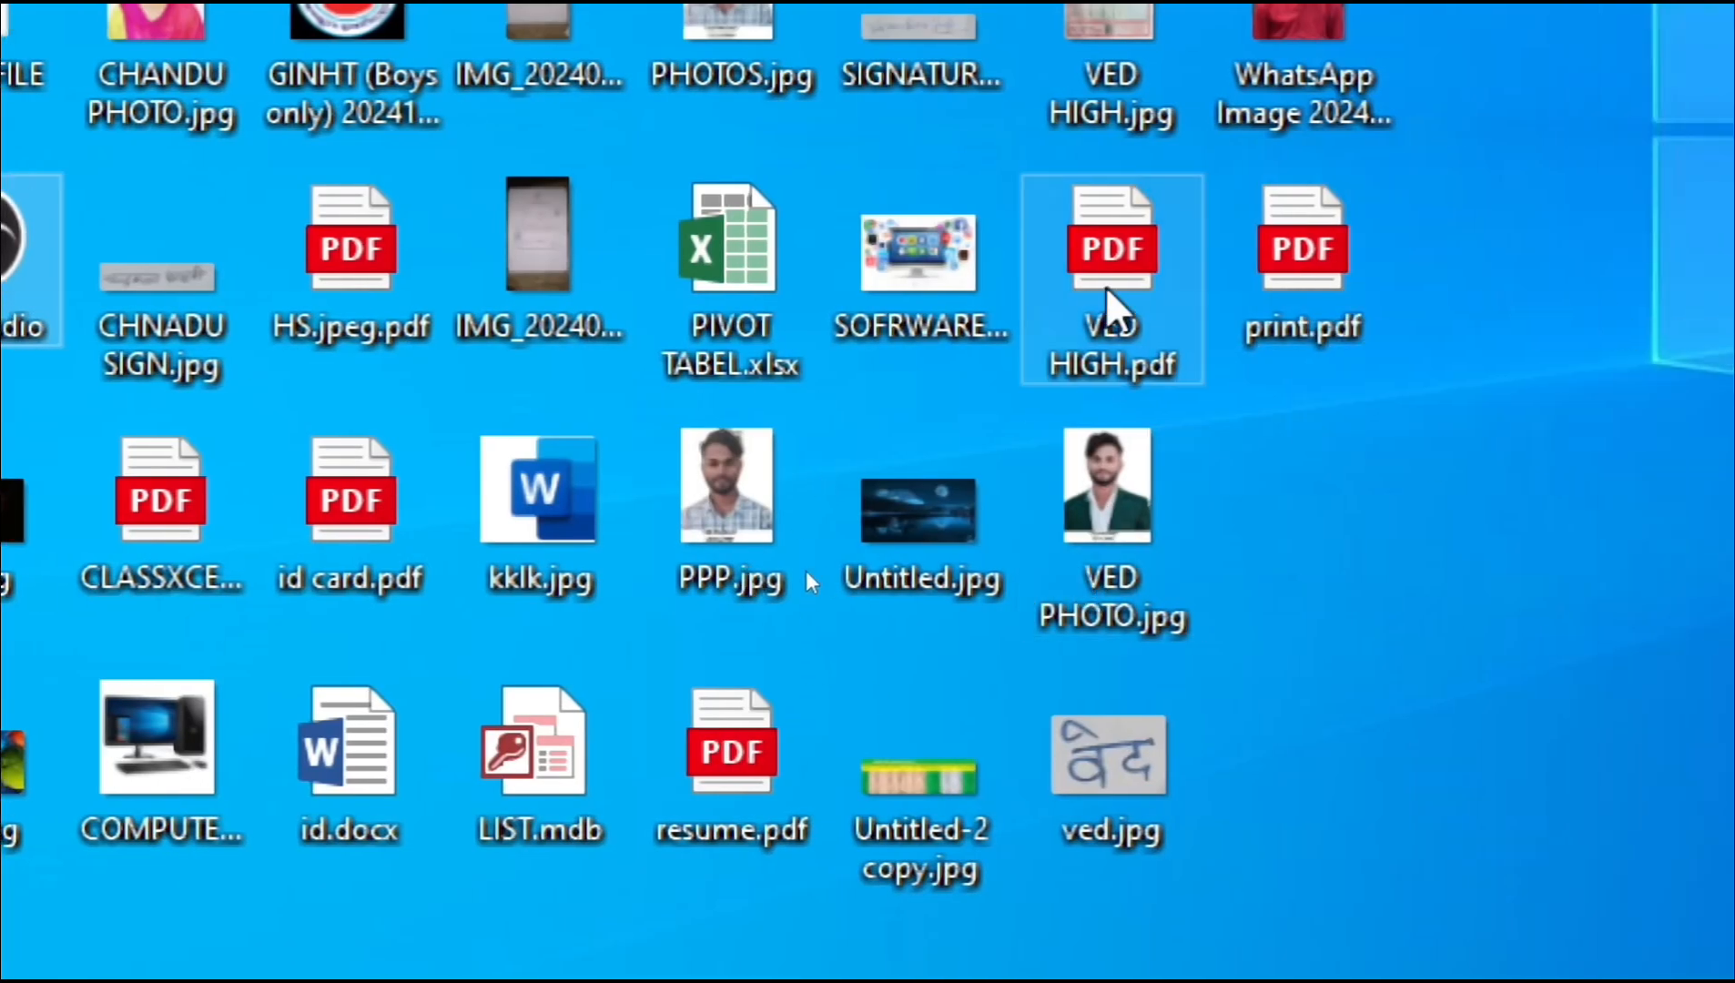
double_click(1311, 306)
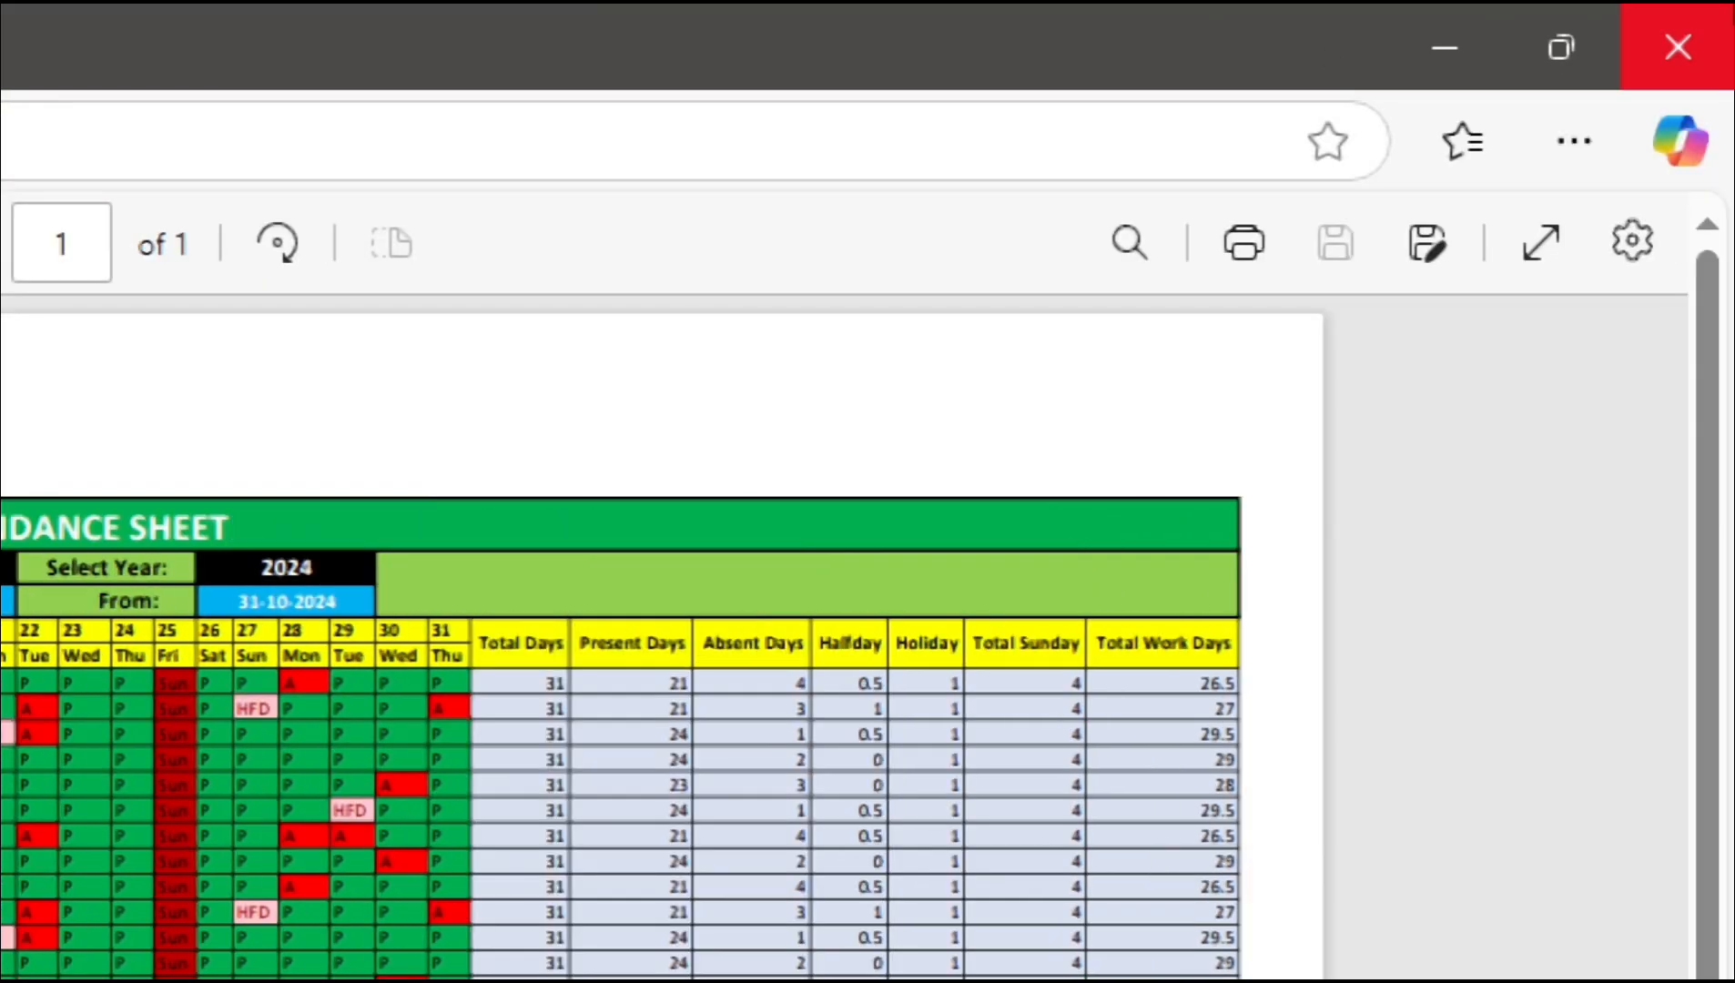
Step: Close the PDF, switch back to the Printing Data Setup workbook in Excel and reopen its print preview
left_click(1677, 47)
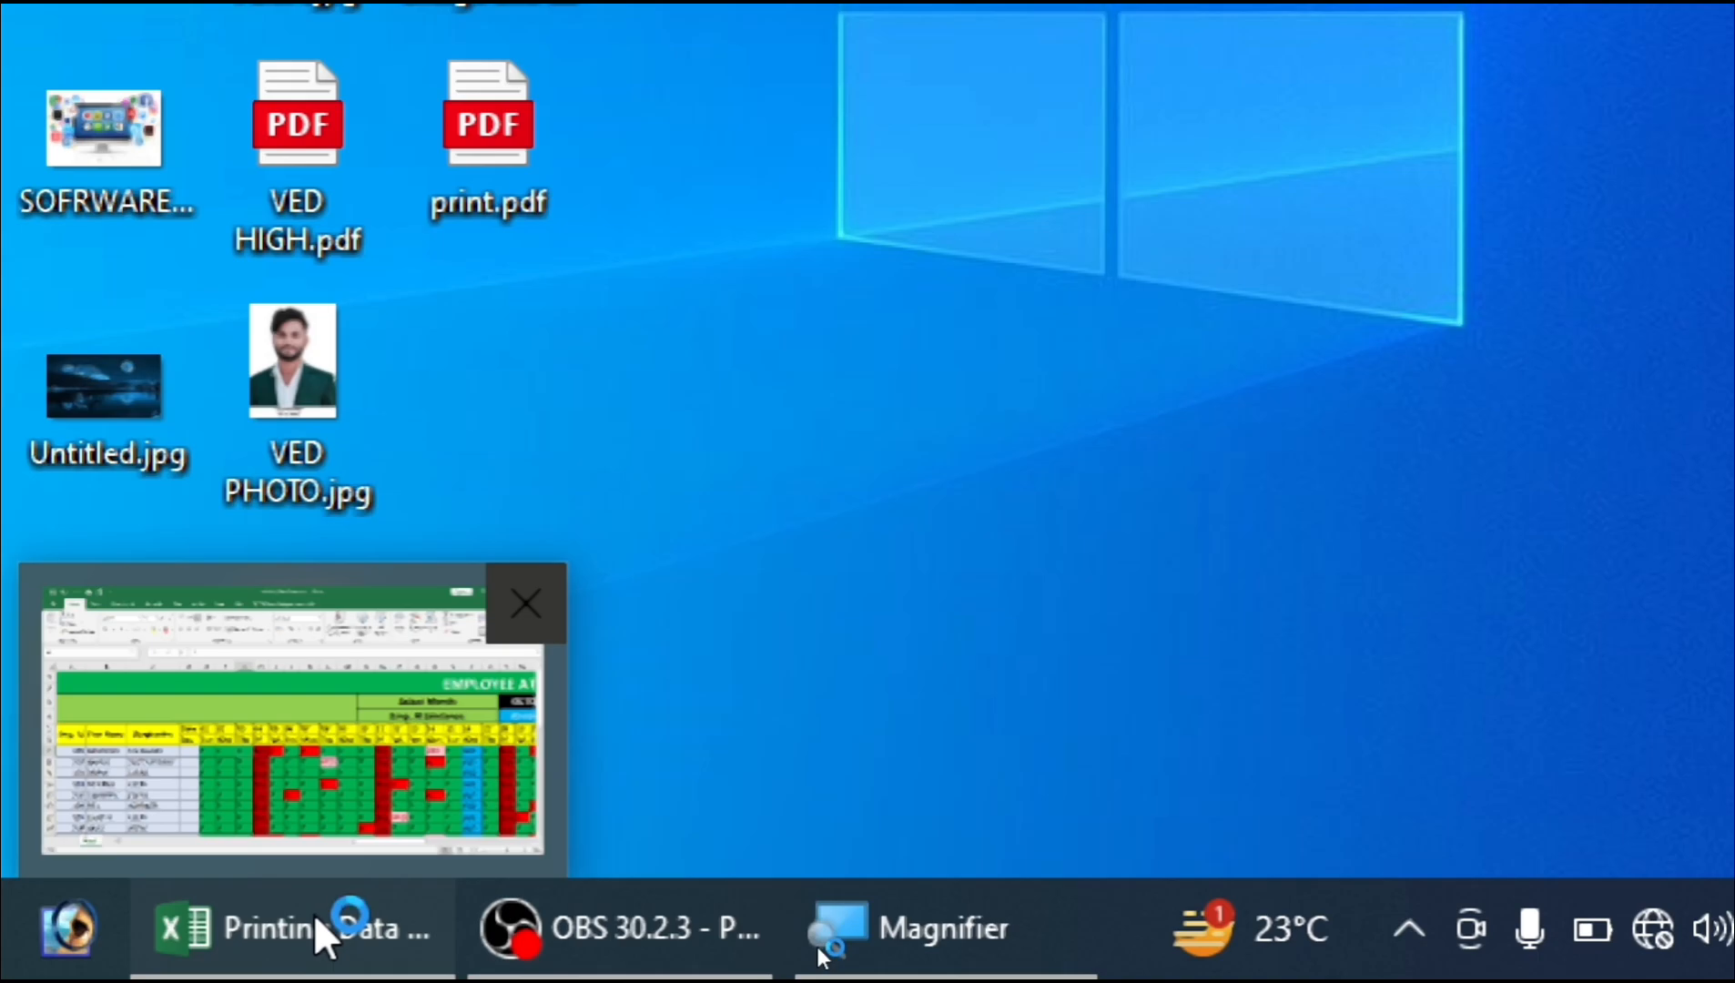
left_click(314, 916)
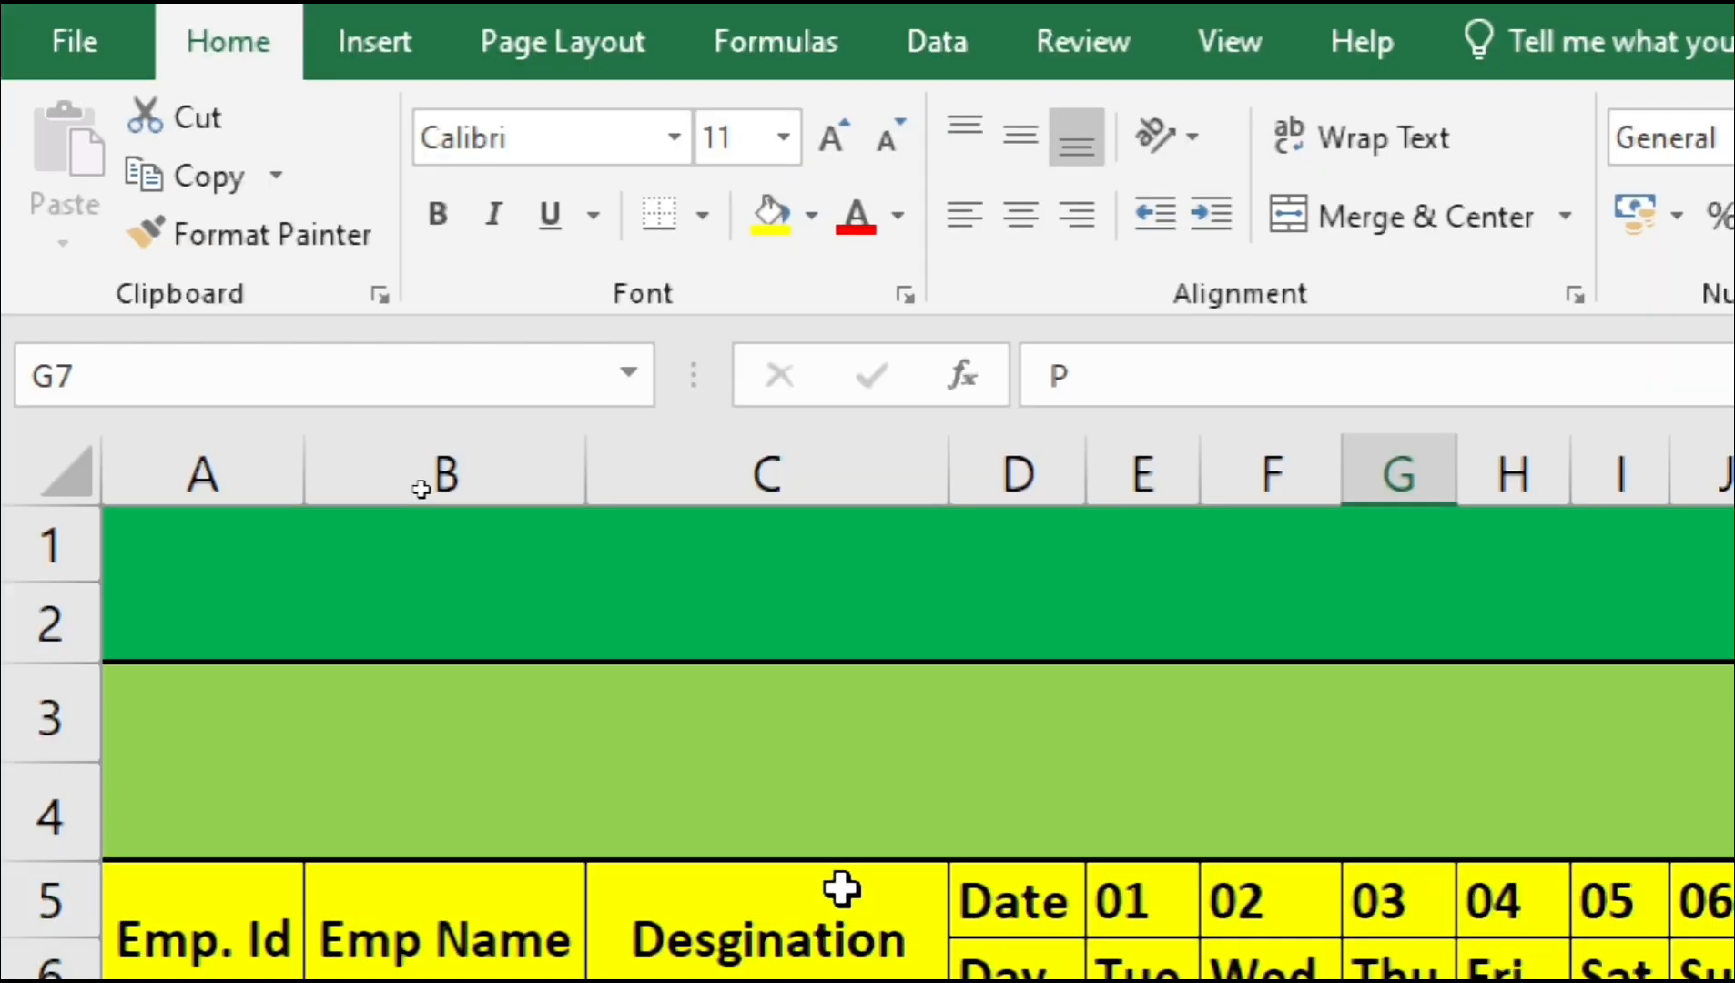
left_click(839, 889)
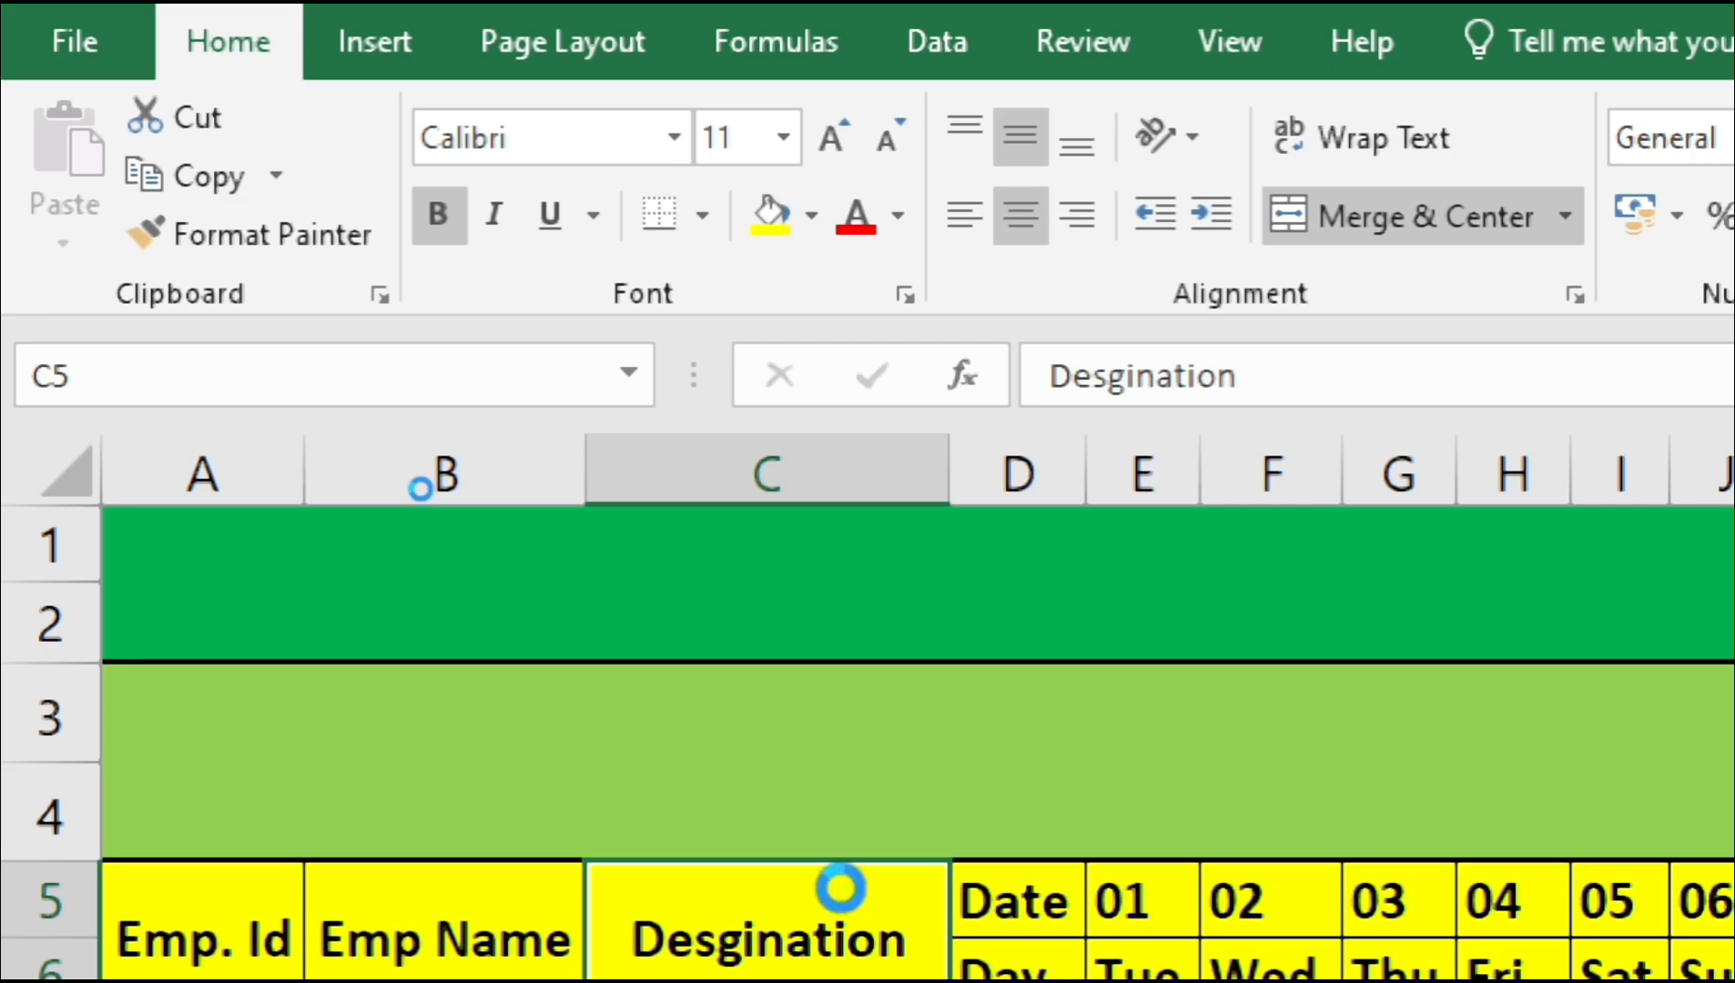
key("ctrl+p")
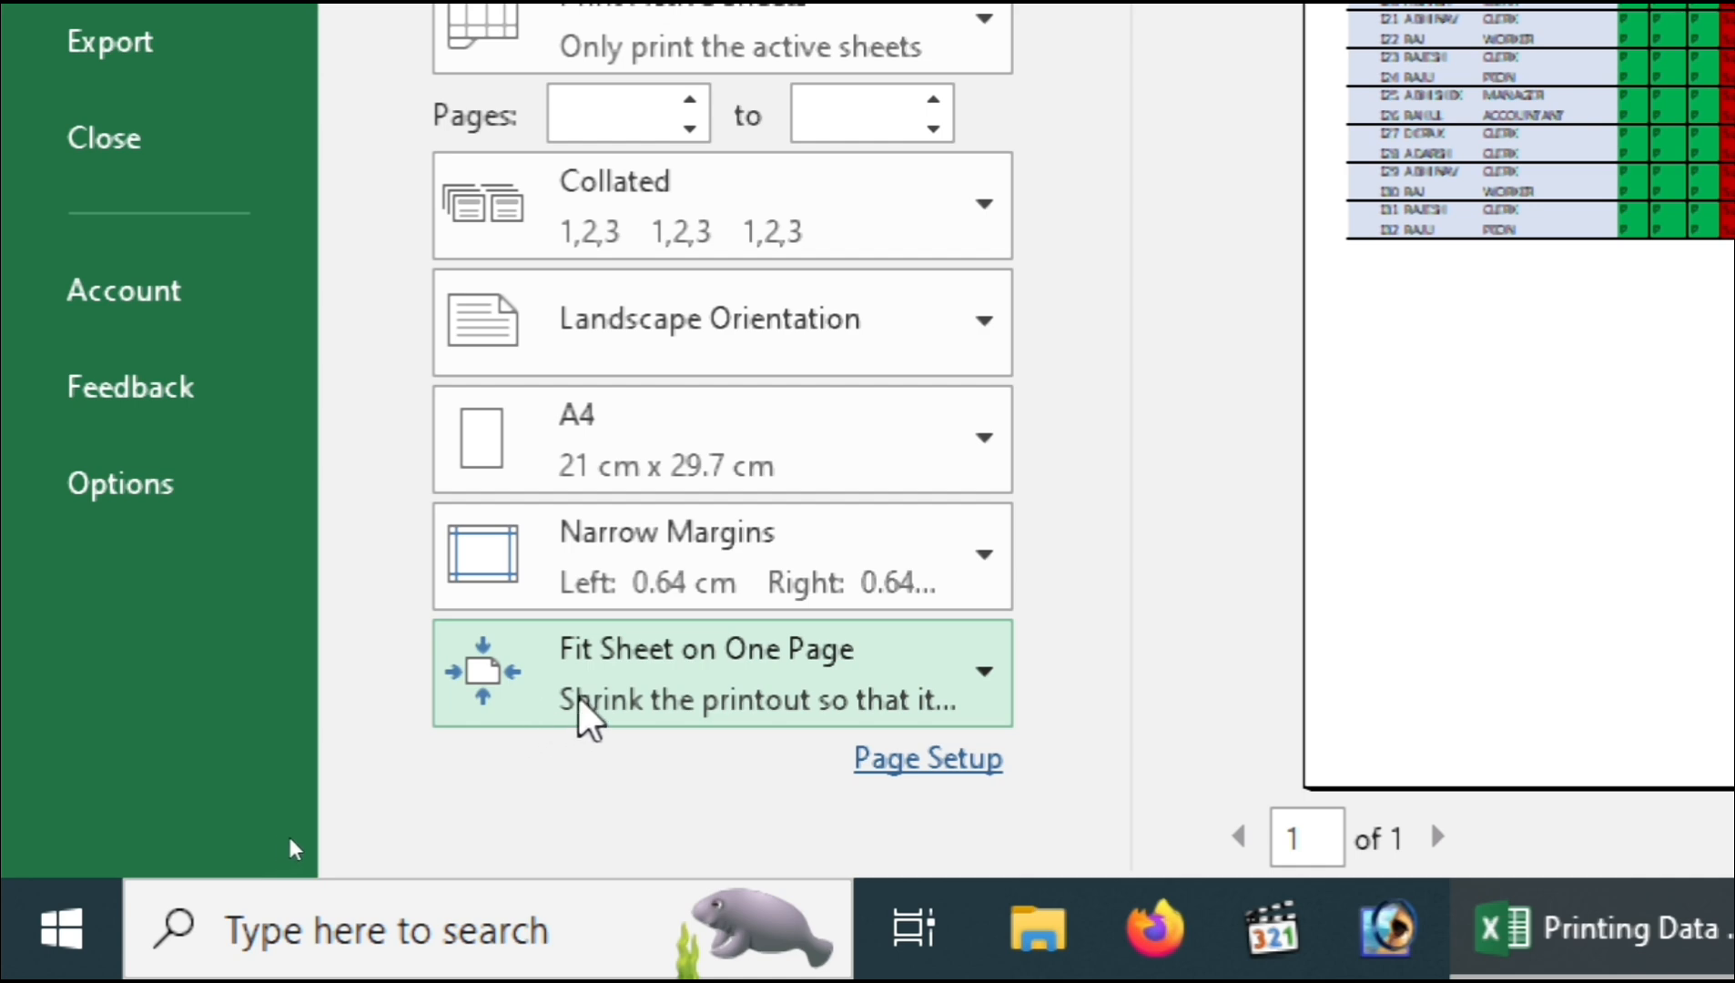
Step: Set the scaling to Fit All Columns on One Page and the page orientation to Portrait
left_click(587, 719)
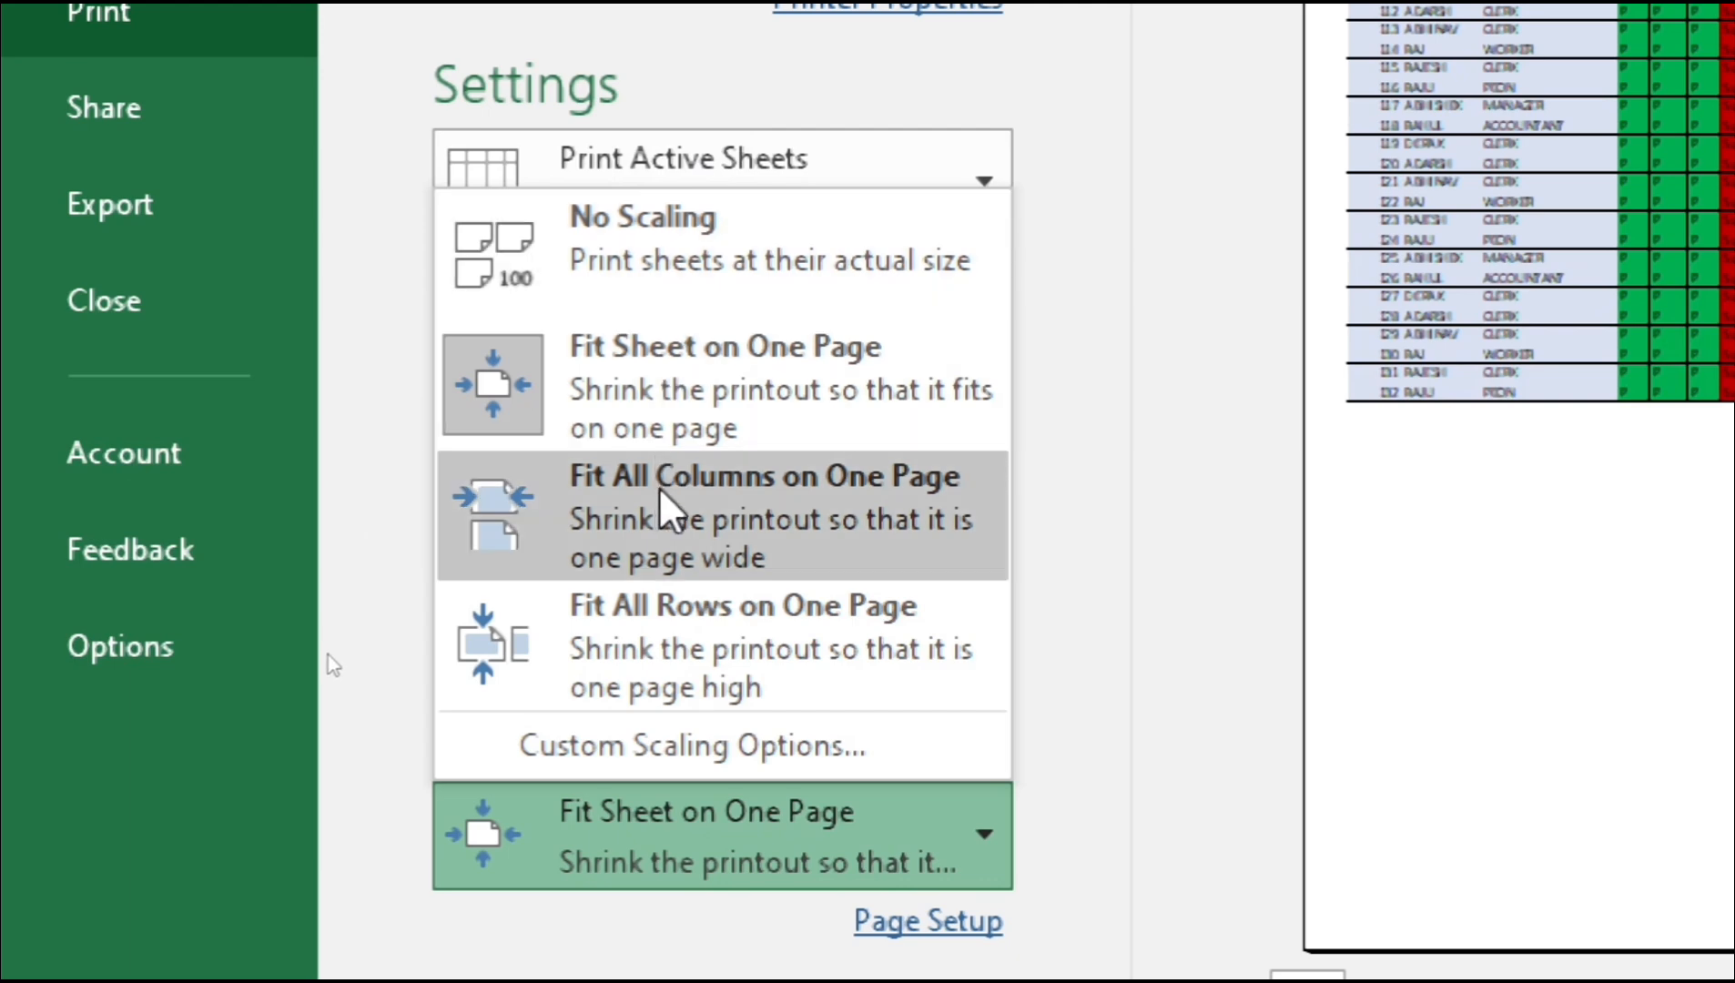
left_click(742, 486)
left_click(743, 487)
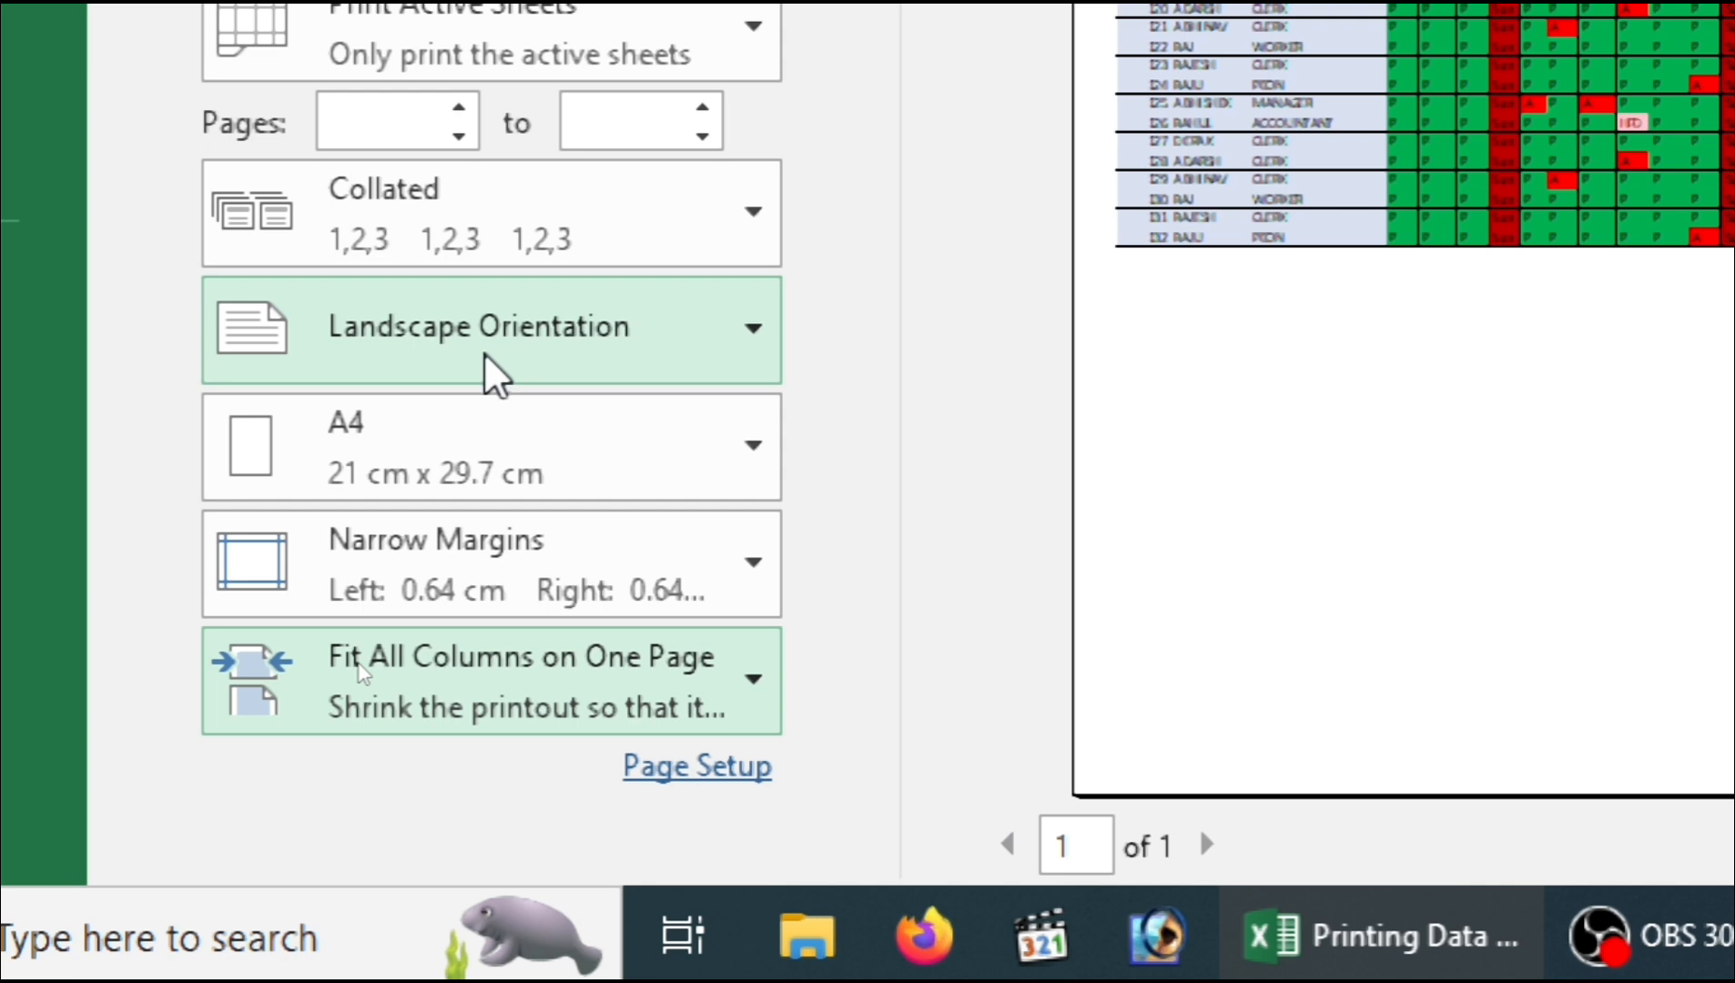
left_click(496, 373)
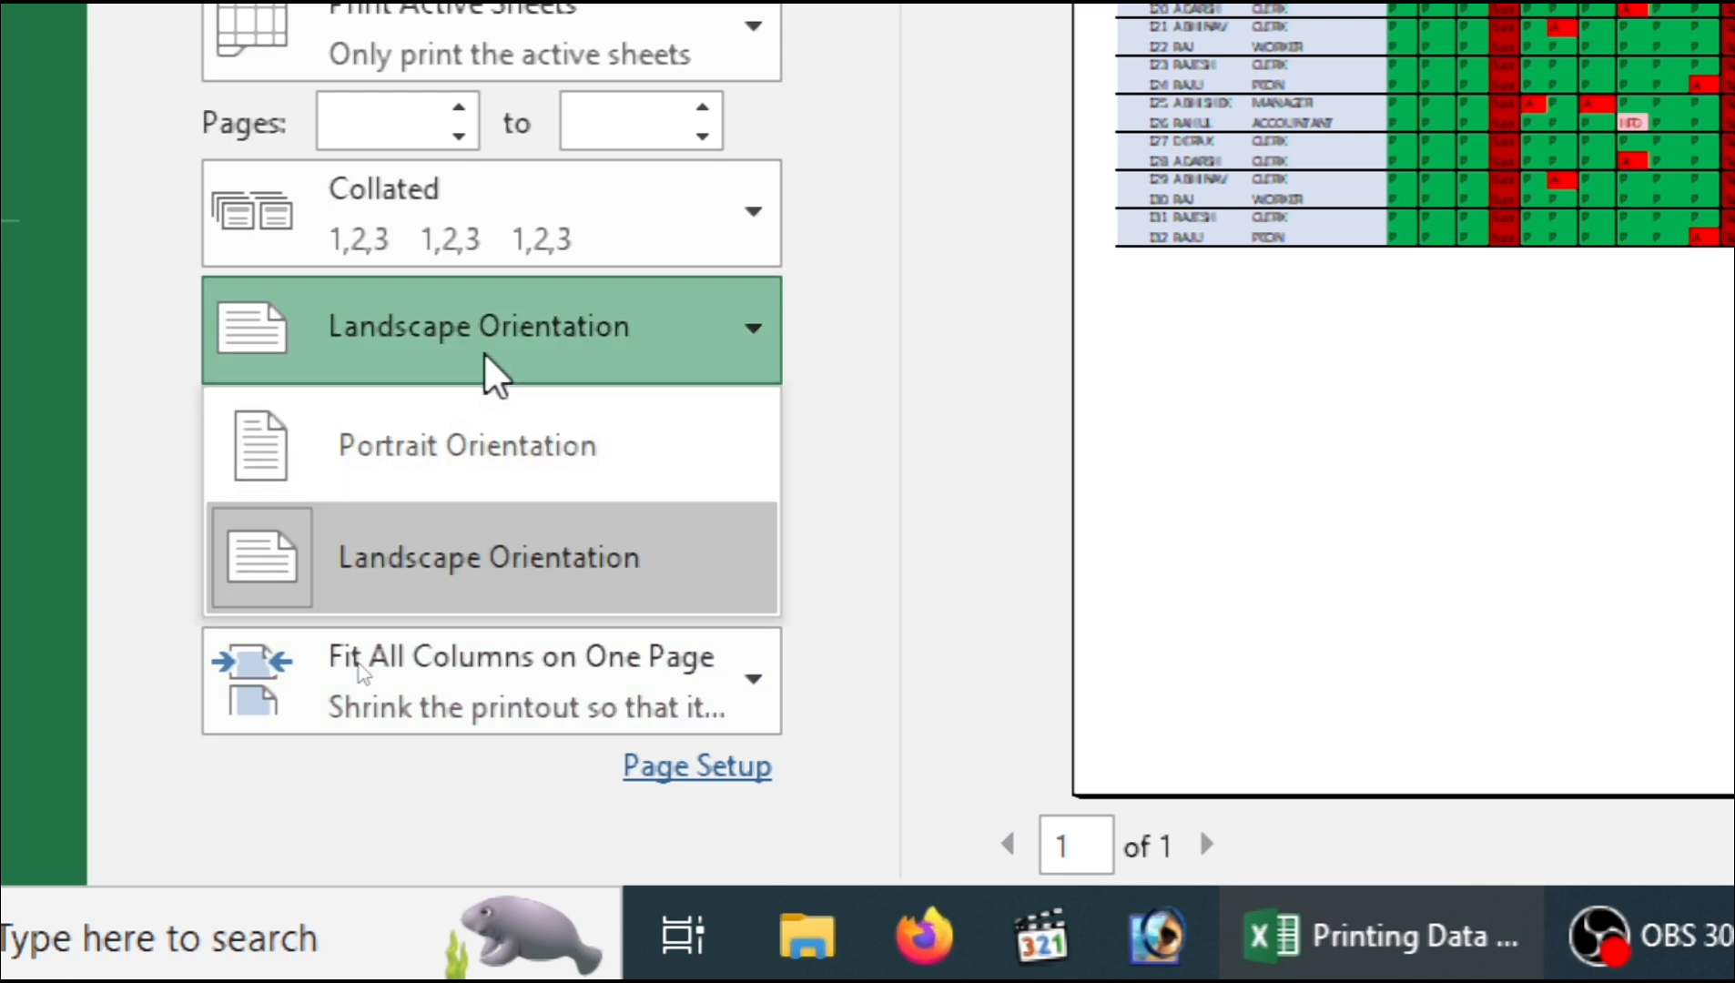
left_click(496, 468)
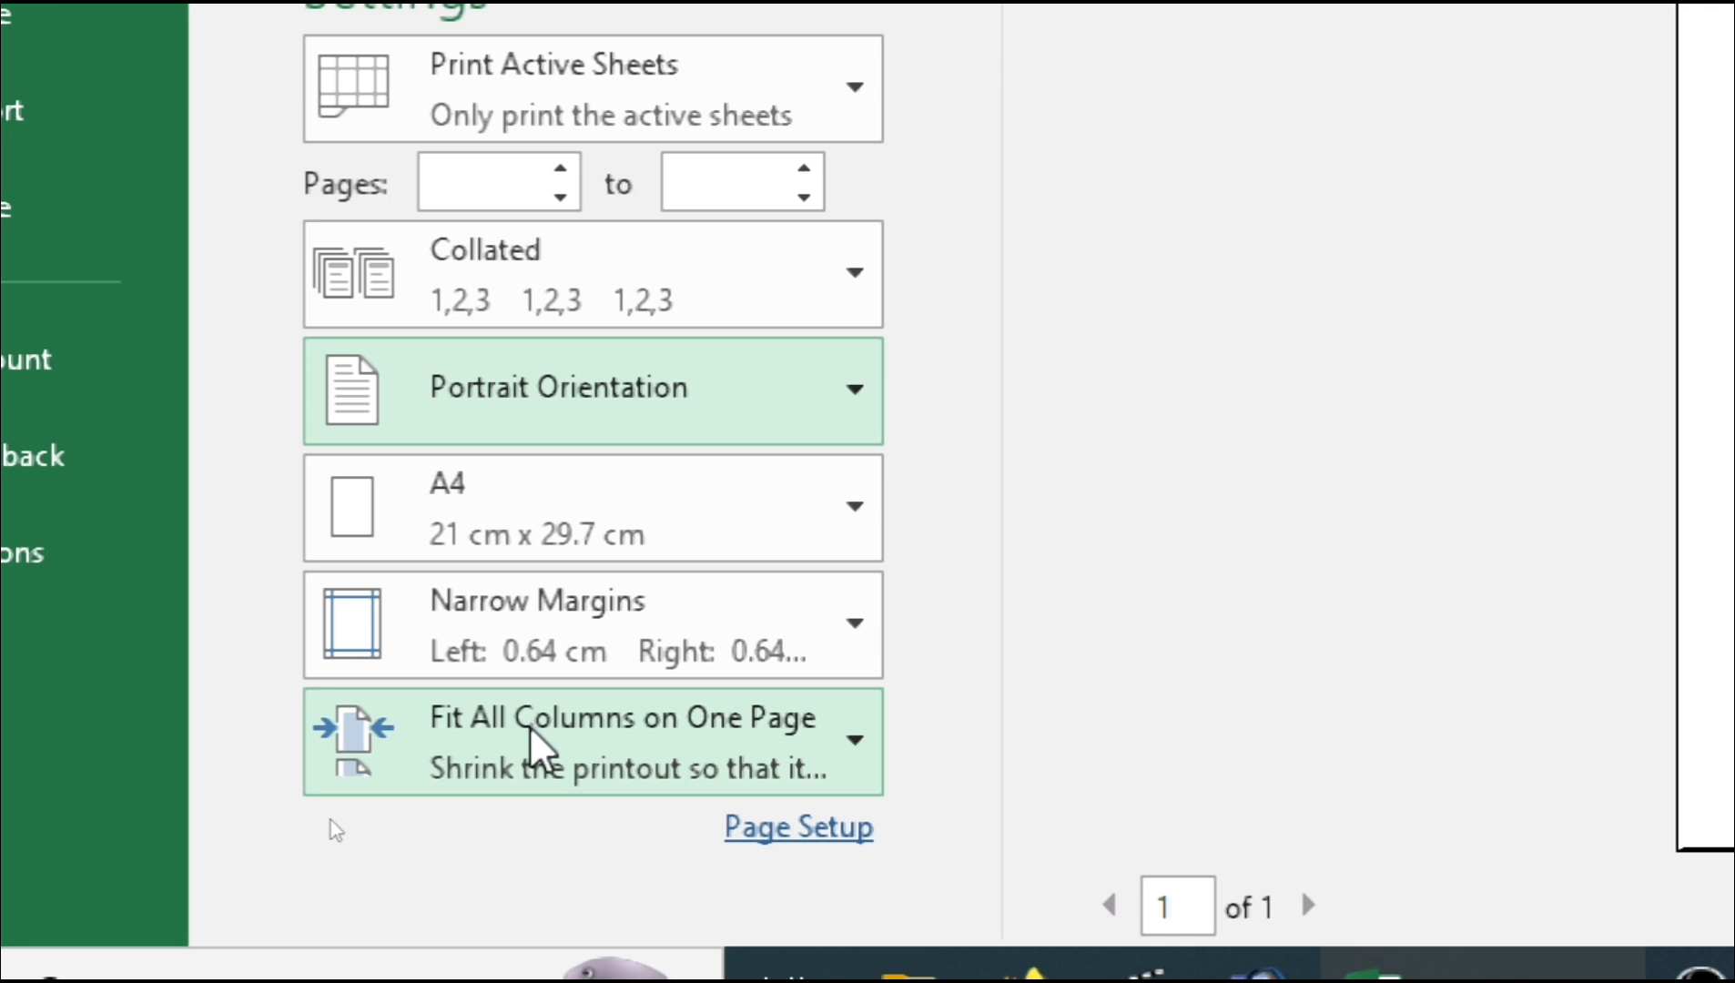
Step: Set the scaling to Fit All Rows on One Page and page through the print preview to page 3
left_click(537, 751)
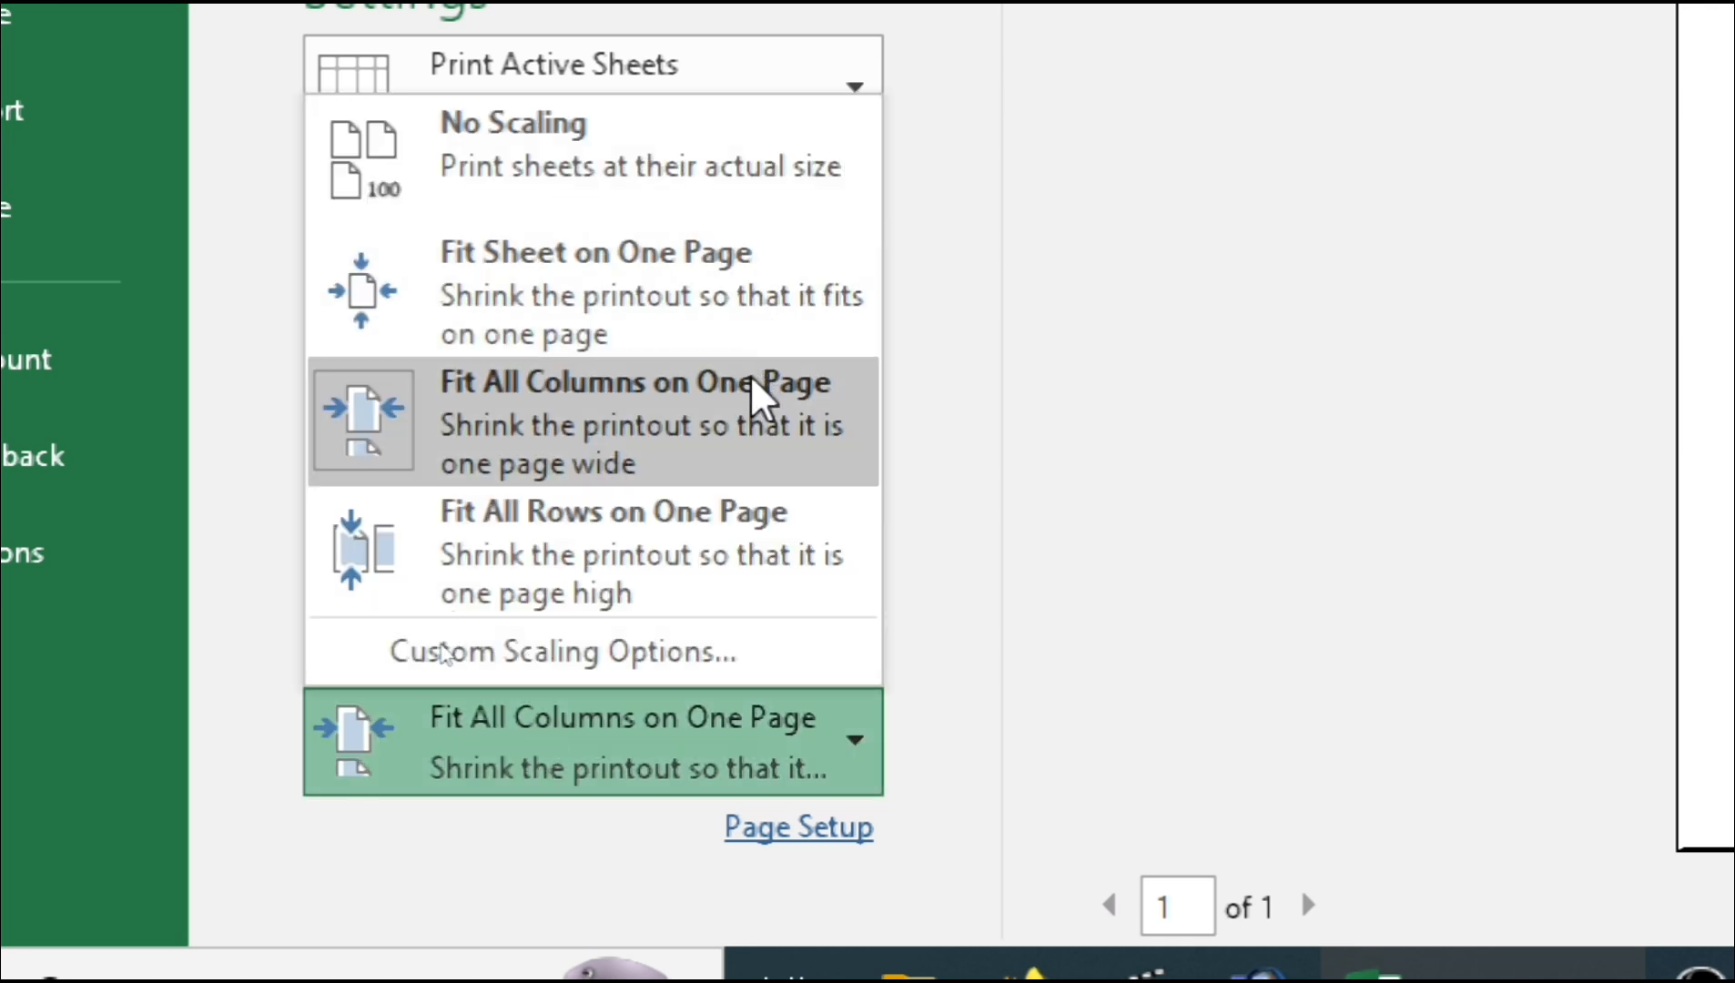
left_click(691, 510)
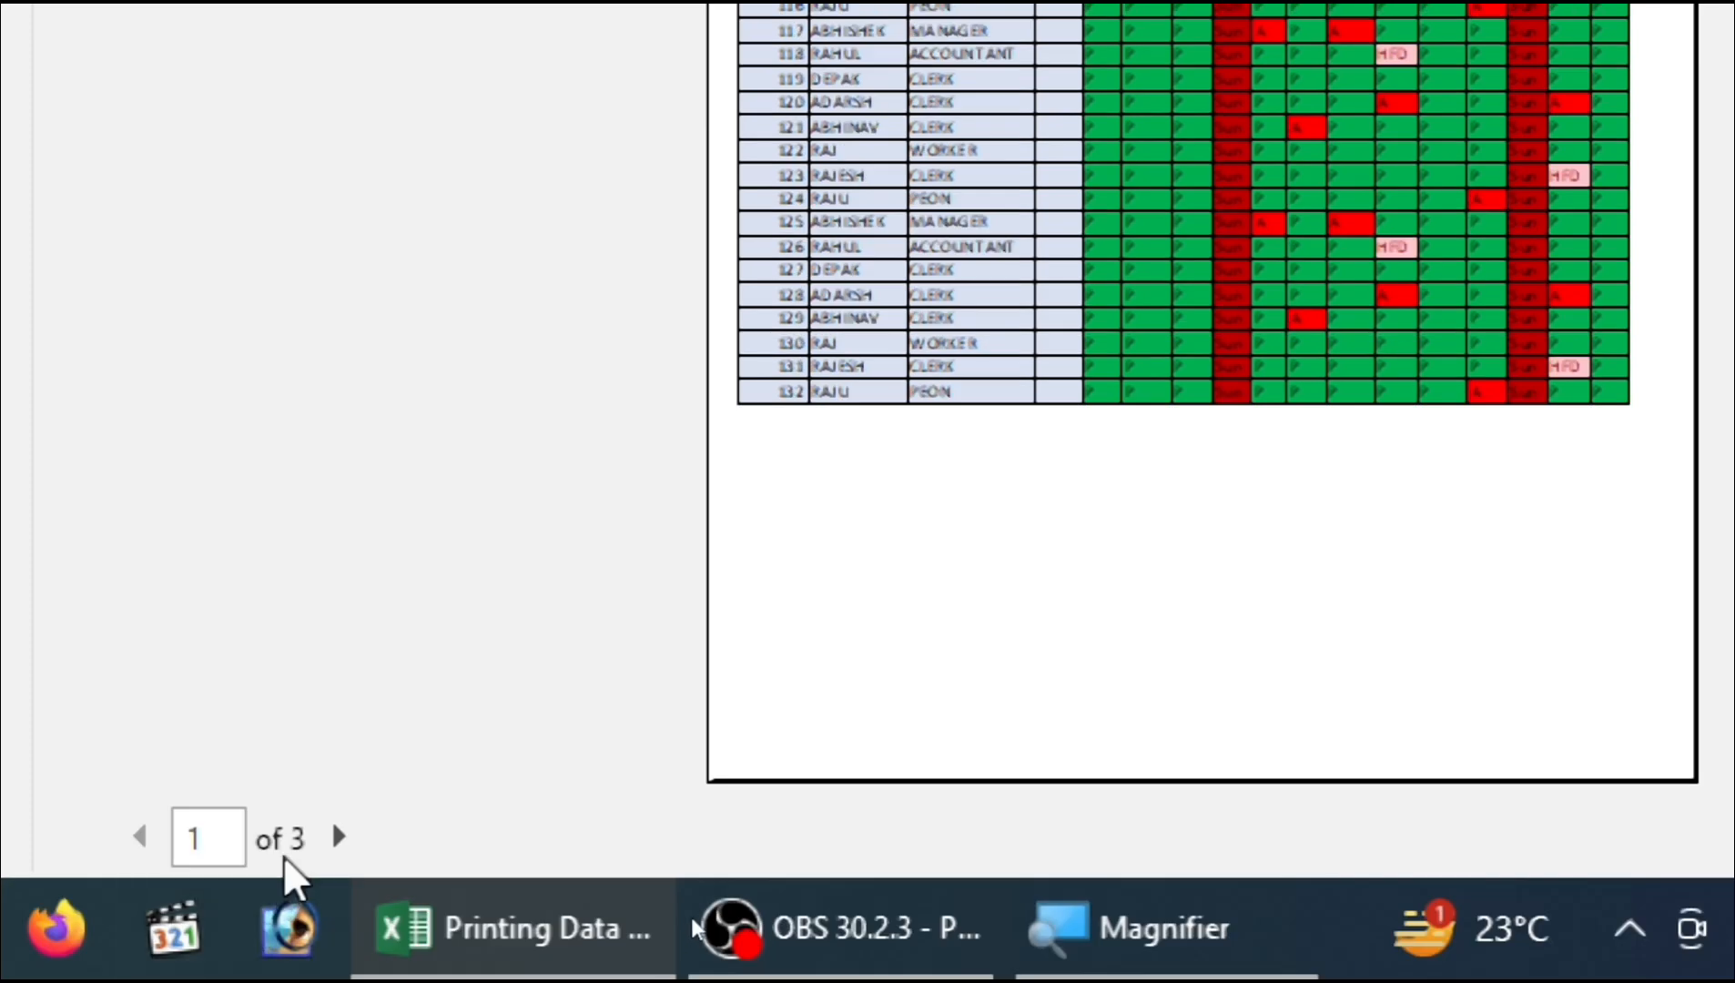
left_click(324, 848)
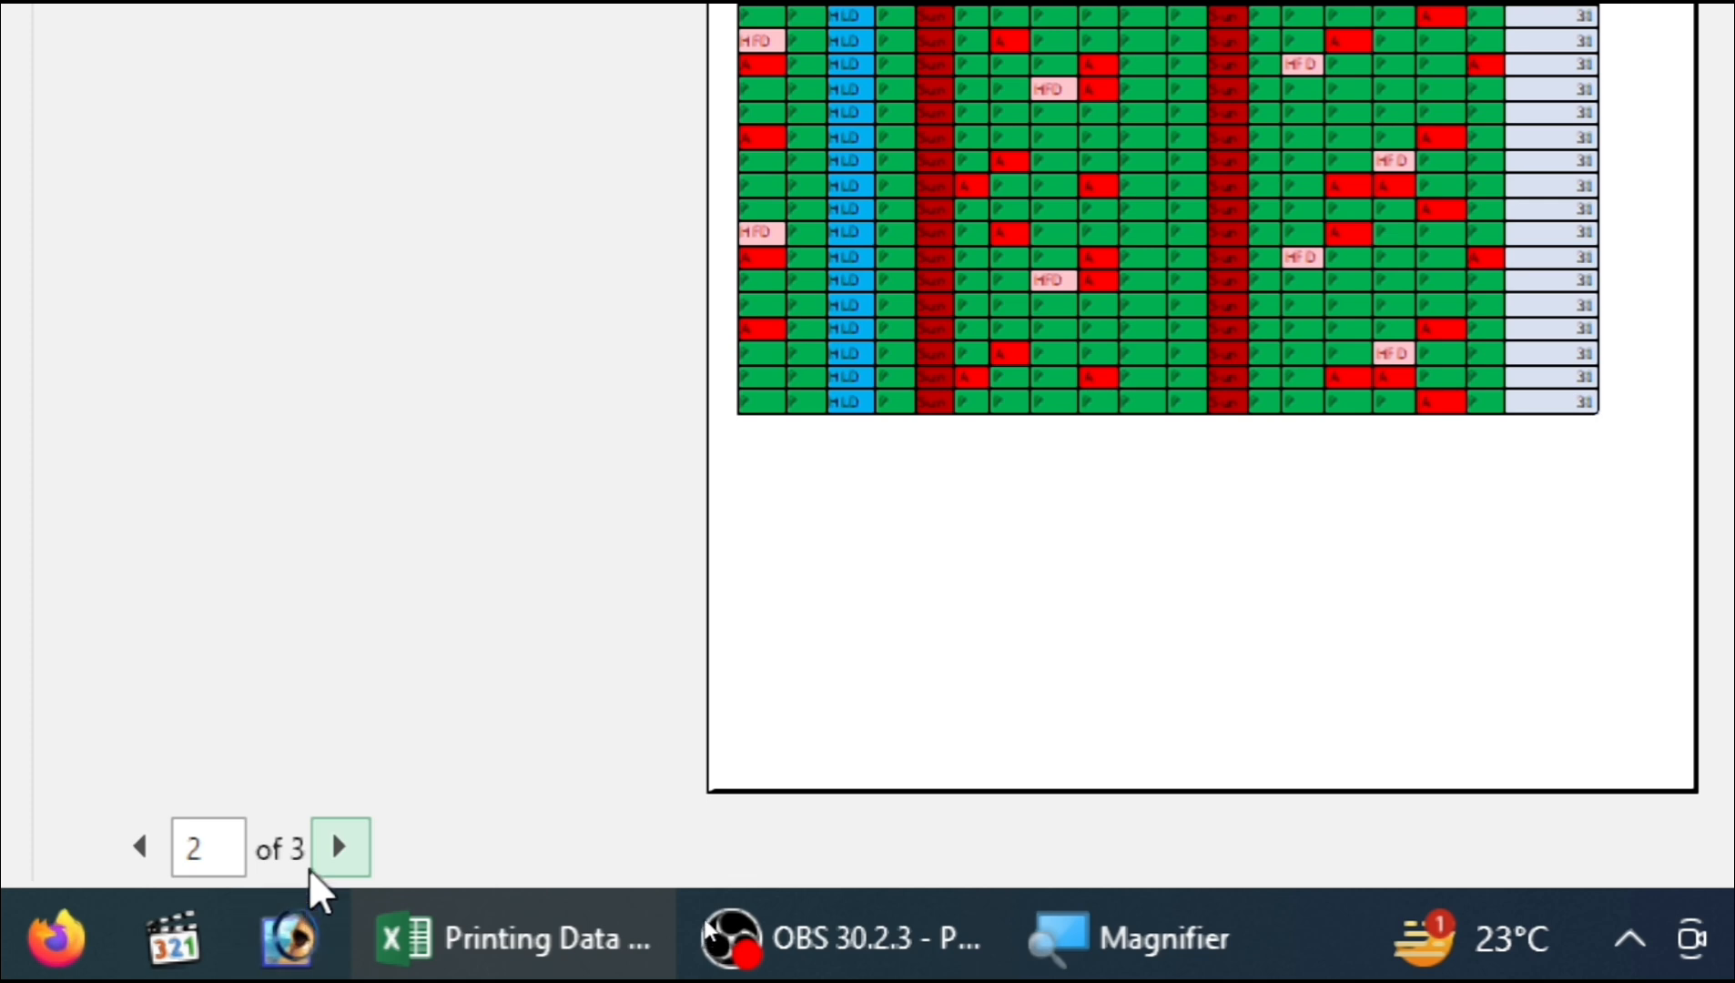
left_click(324, 848)
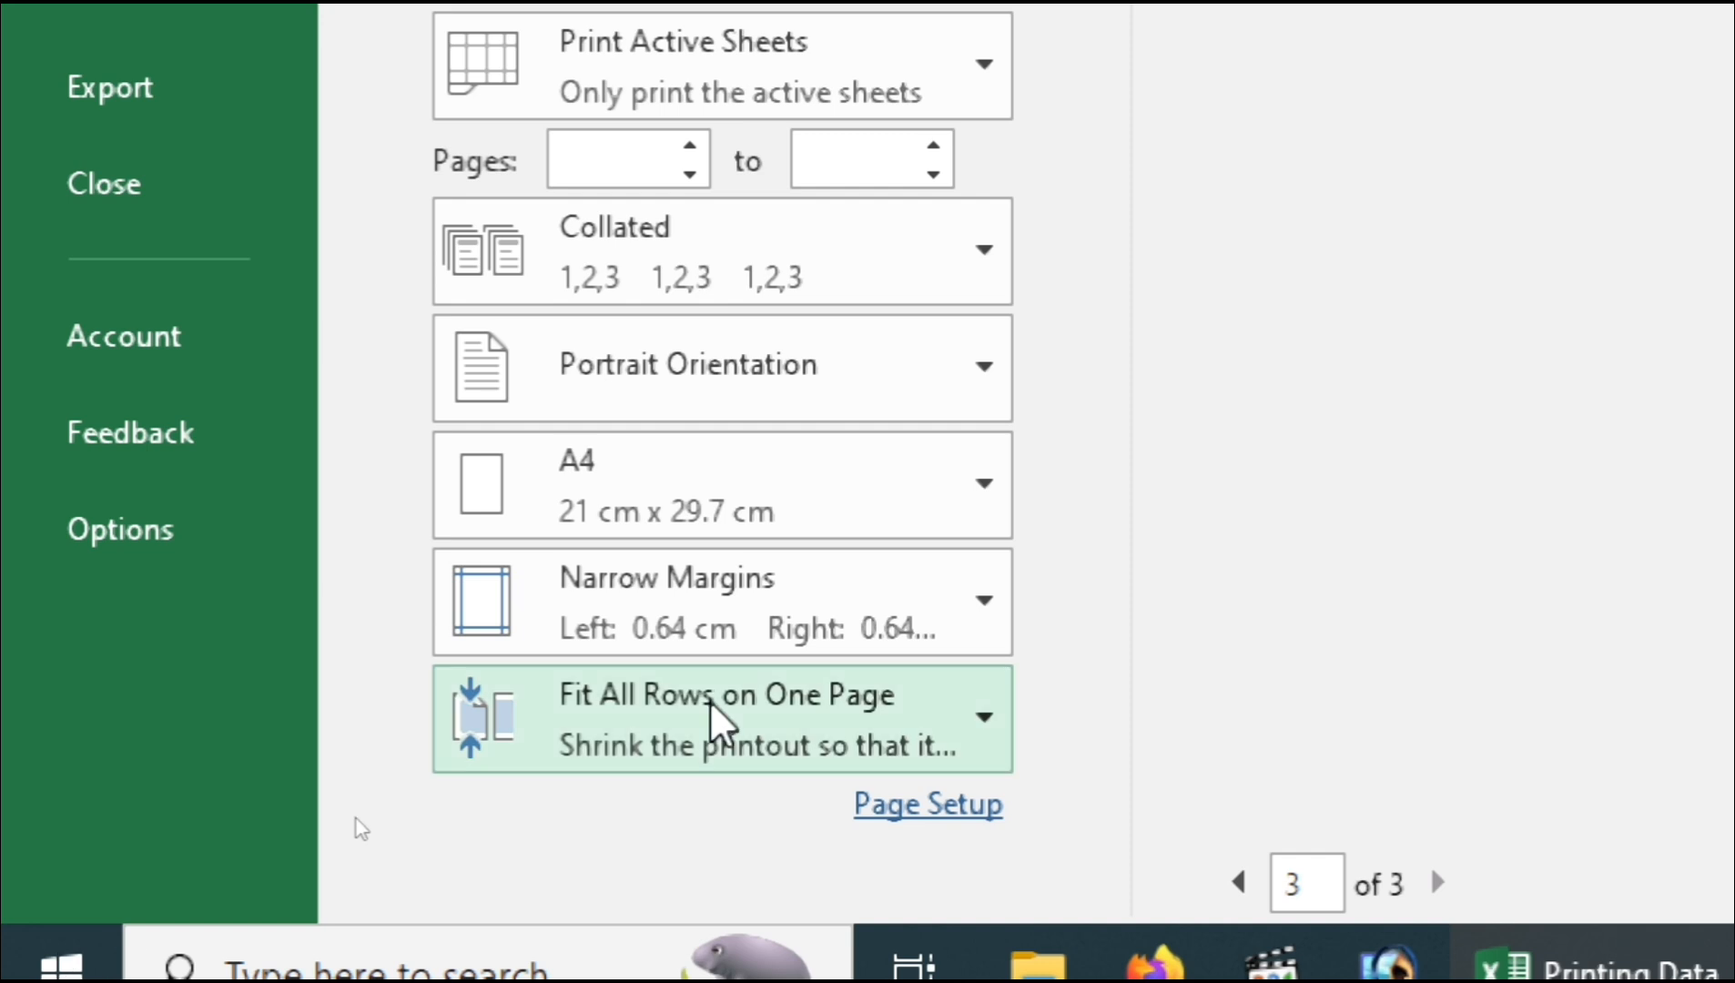
Step: Set the scaling to Fit All Columns on One Page and the page orientation to Landscape
left_click(719, 724)
left_click(744, 393)
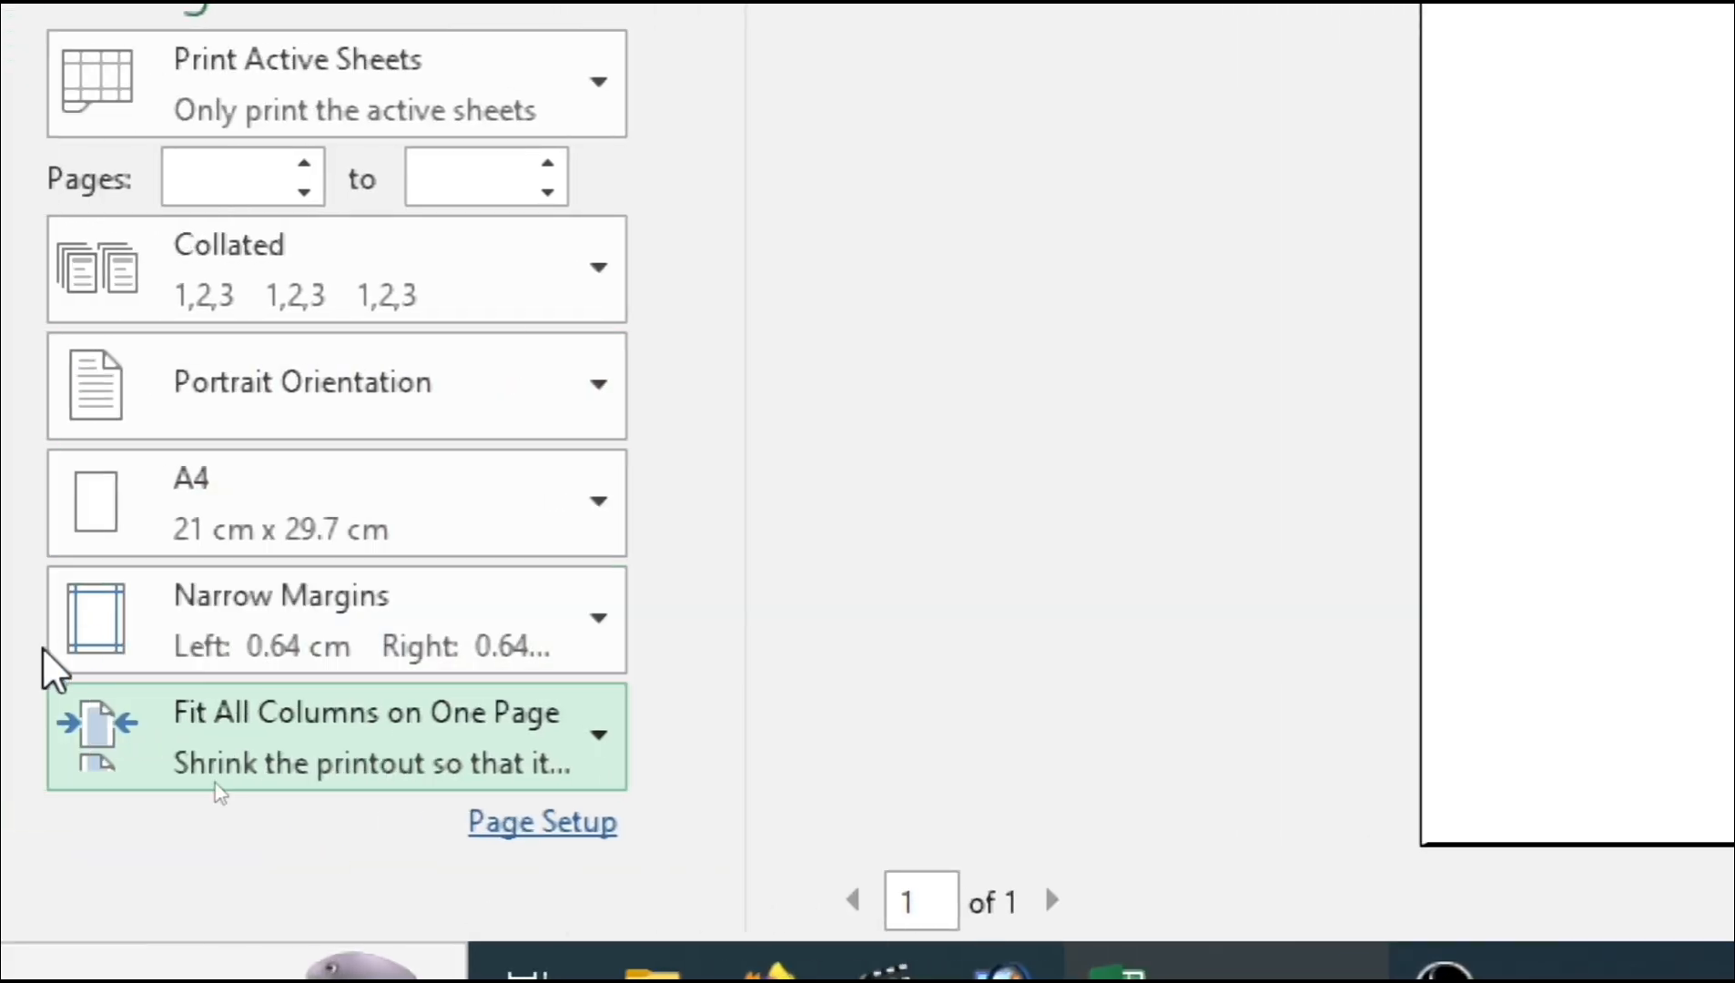
left_click(257, 435)
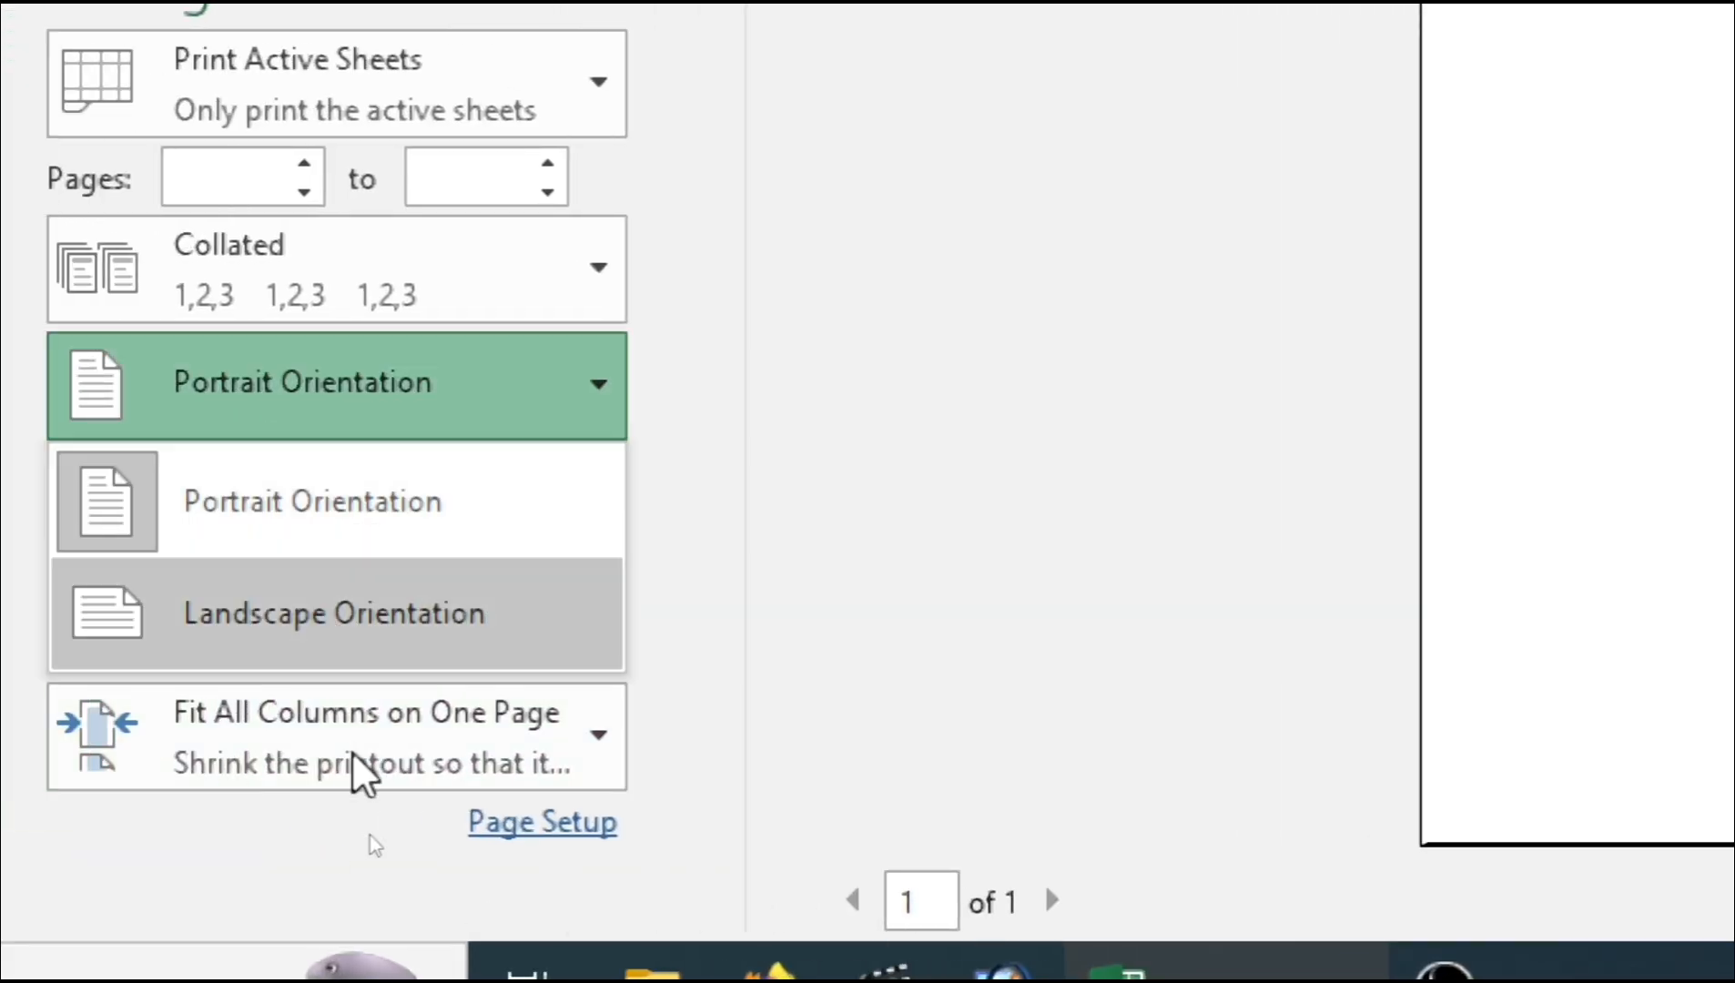
left_click(355, 648)
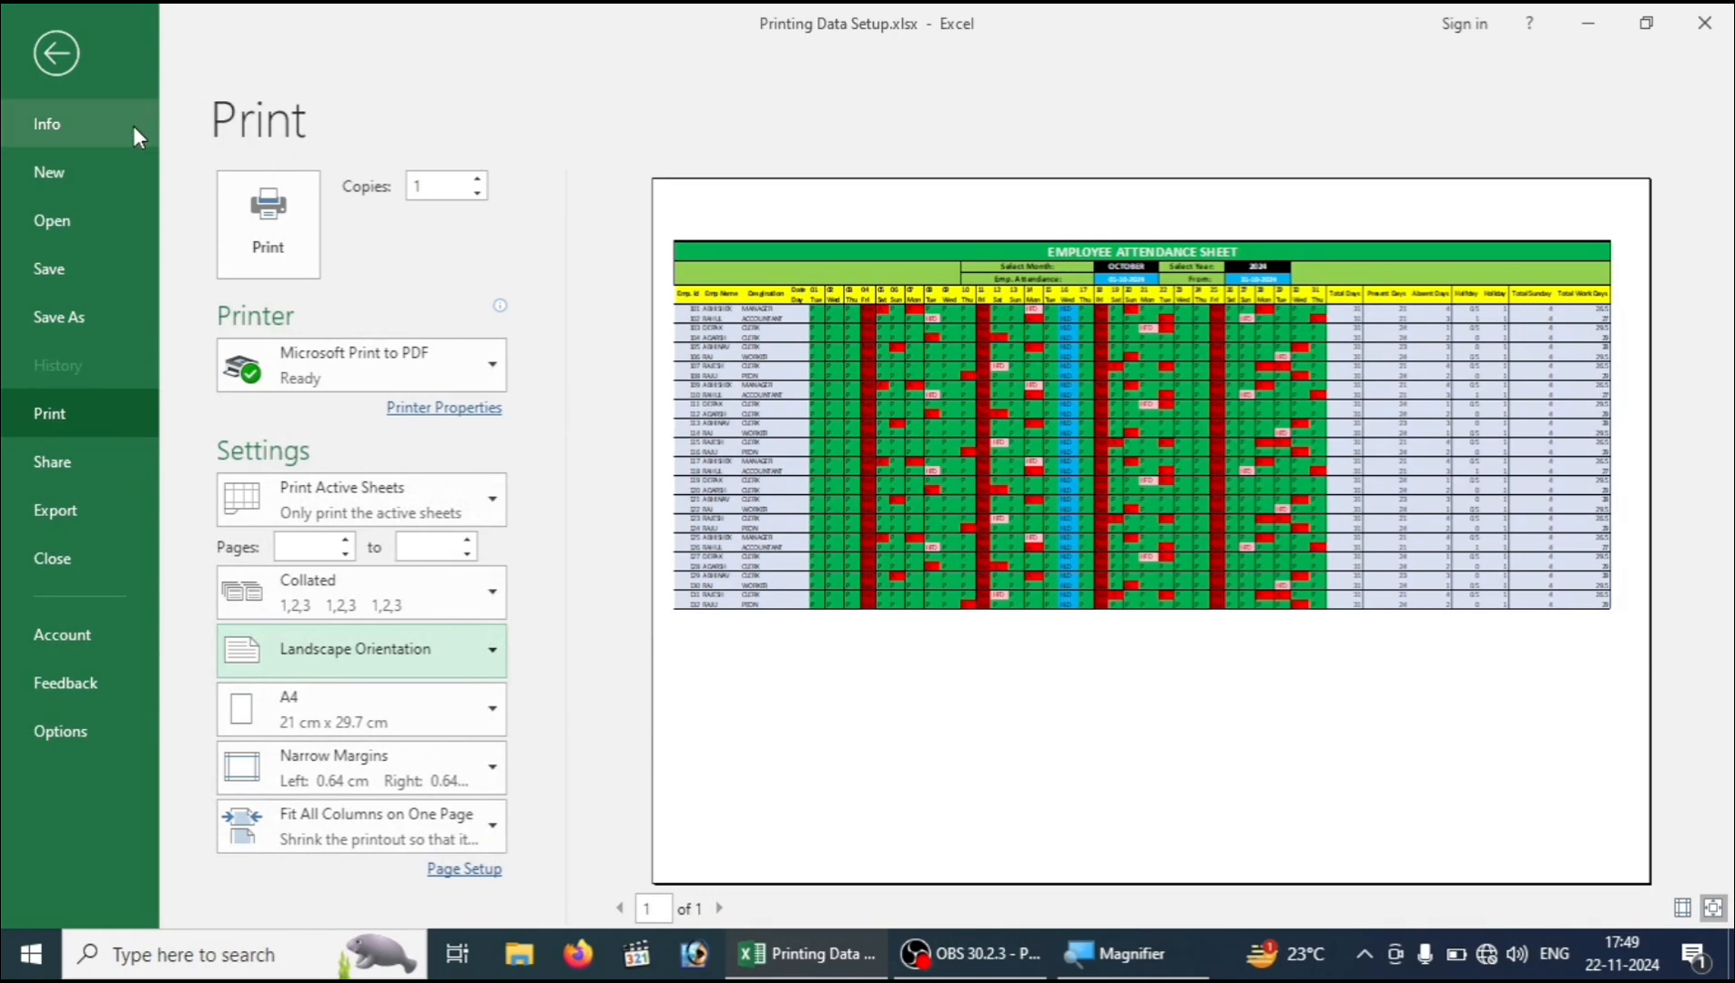
Step: Return to the worksheet and select the Emp. Id, Emp Name and Desgination columns from their headers down to row 35
left_click(91, 80)
left_click(578, 499)
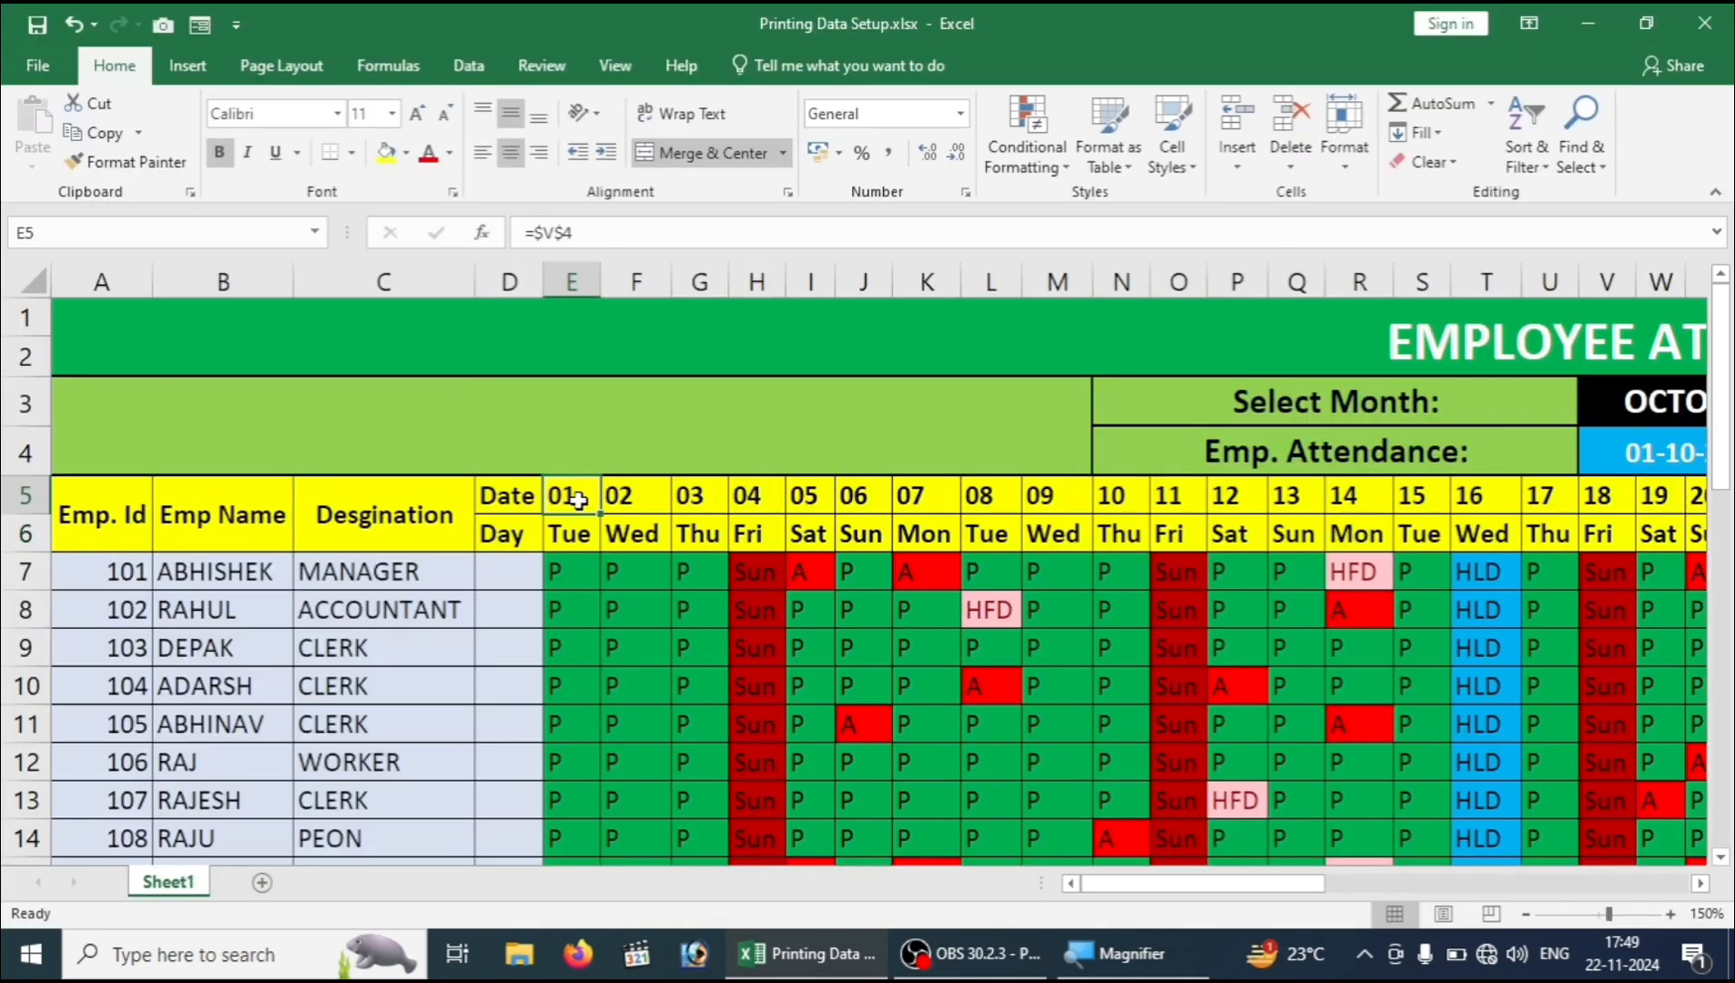
left_click(631, 614)
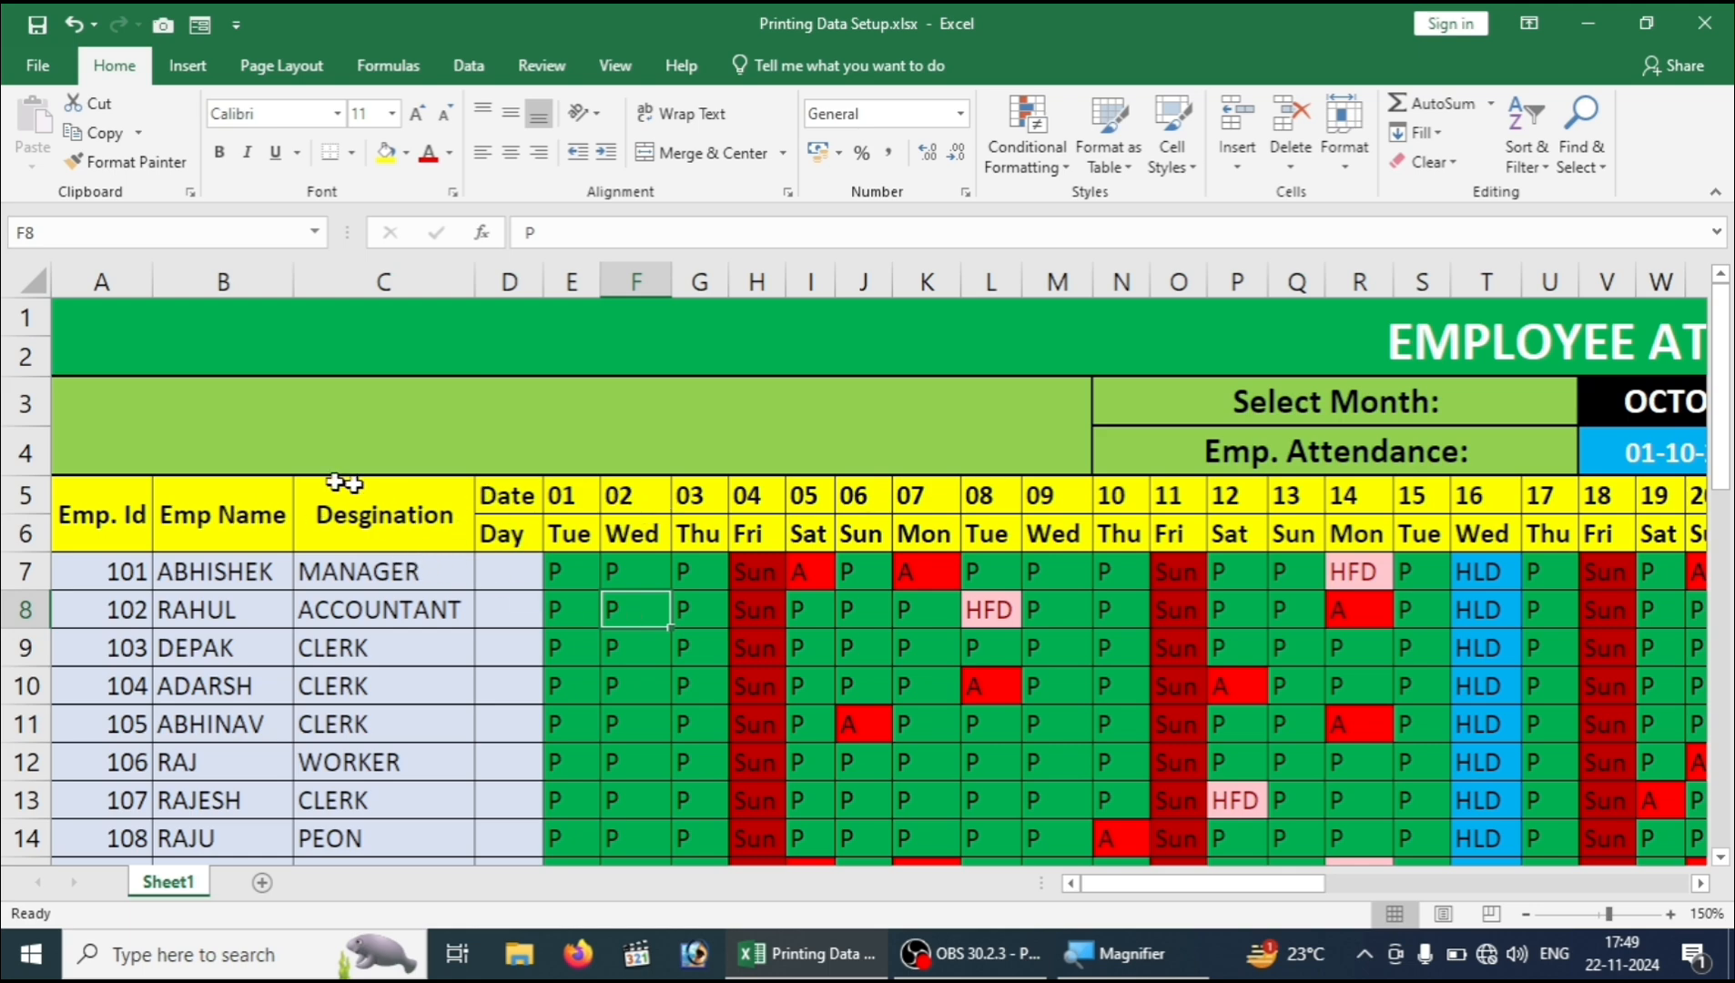
left_click_drag(133, 505, 462, 972)
scroll(472, 801, "down", 3)
left_click_drag(471, 801, 472, 801)
scroll(462, 686, "down", 1)
left_click_drag(461, 686, 462, 686)
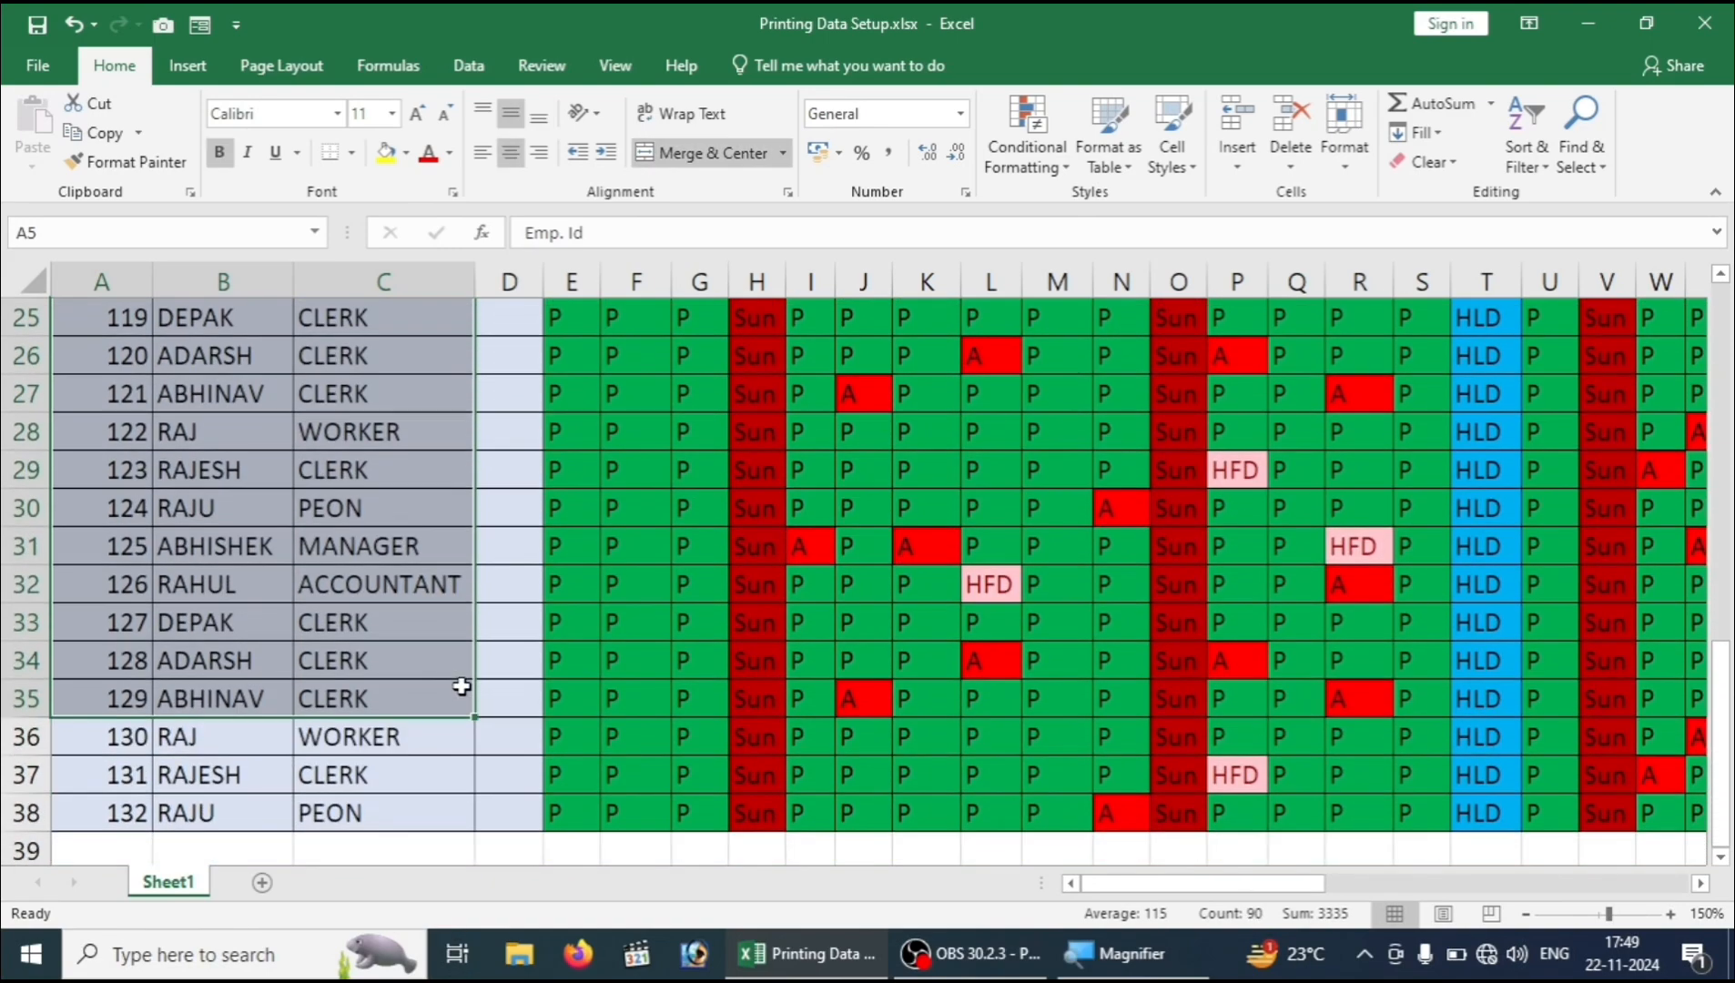
Step: Open the print preview, try Print Selection for the selected employee columns, and restore Print Active Sheets
key("ctrl+p")
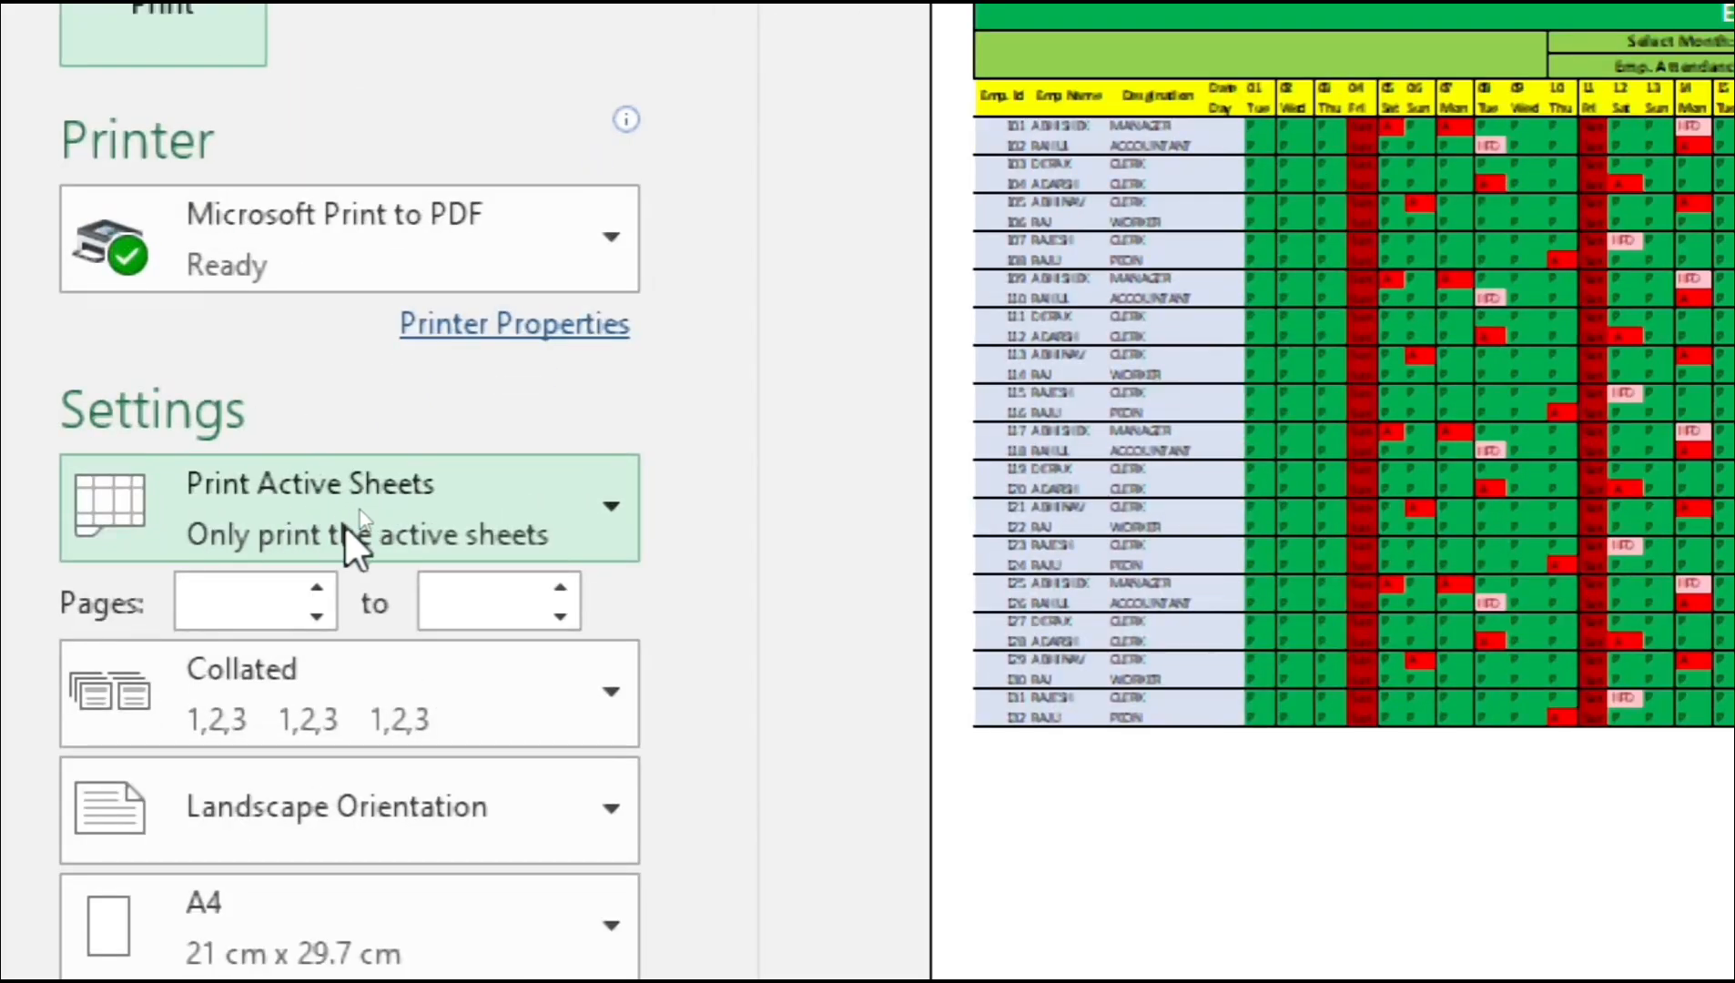
left_click(344, 524)
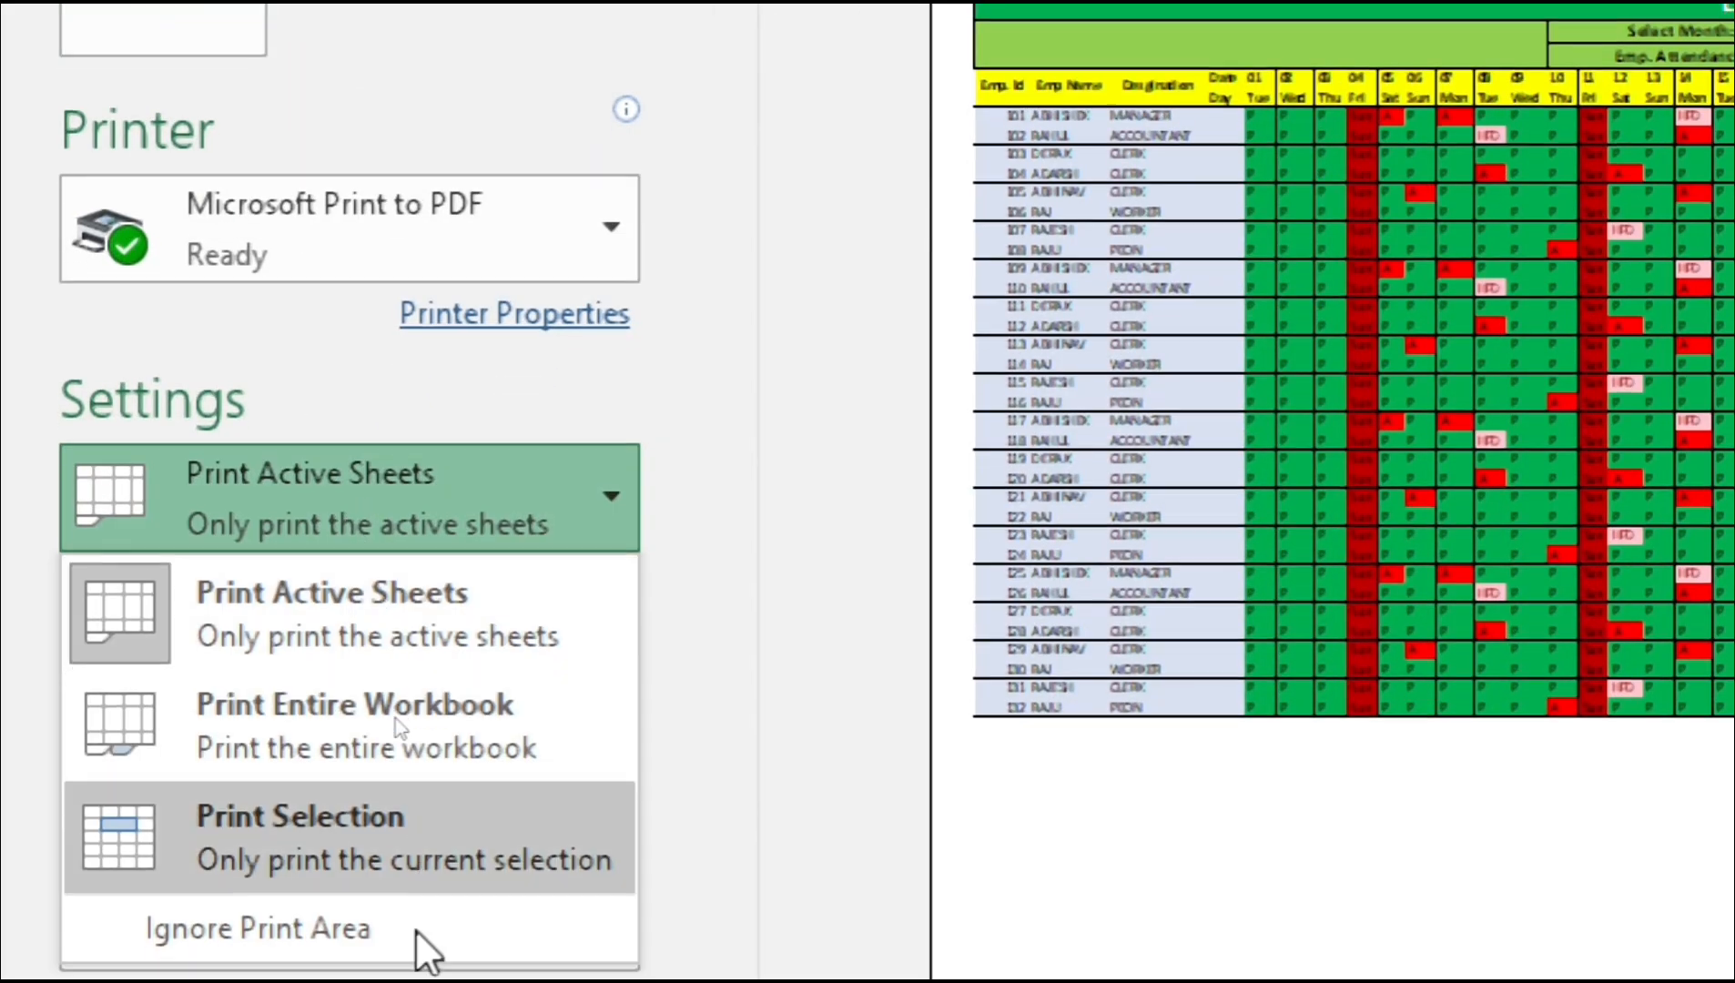
left_click(263, 842)
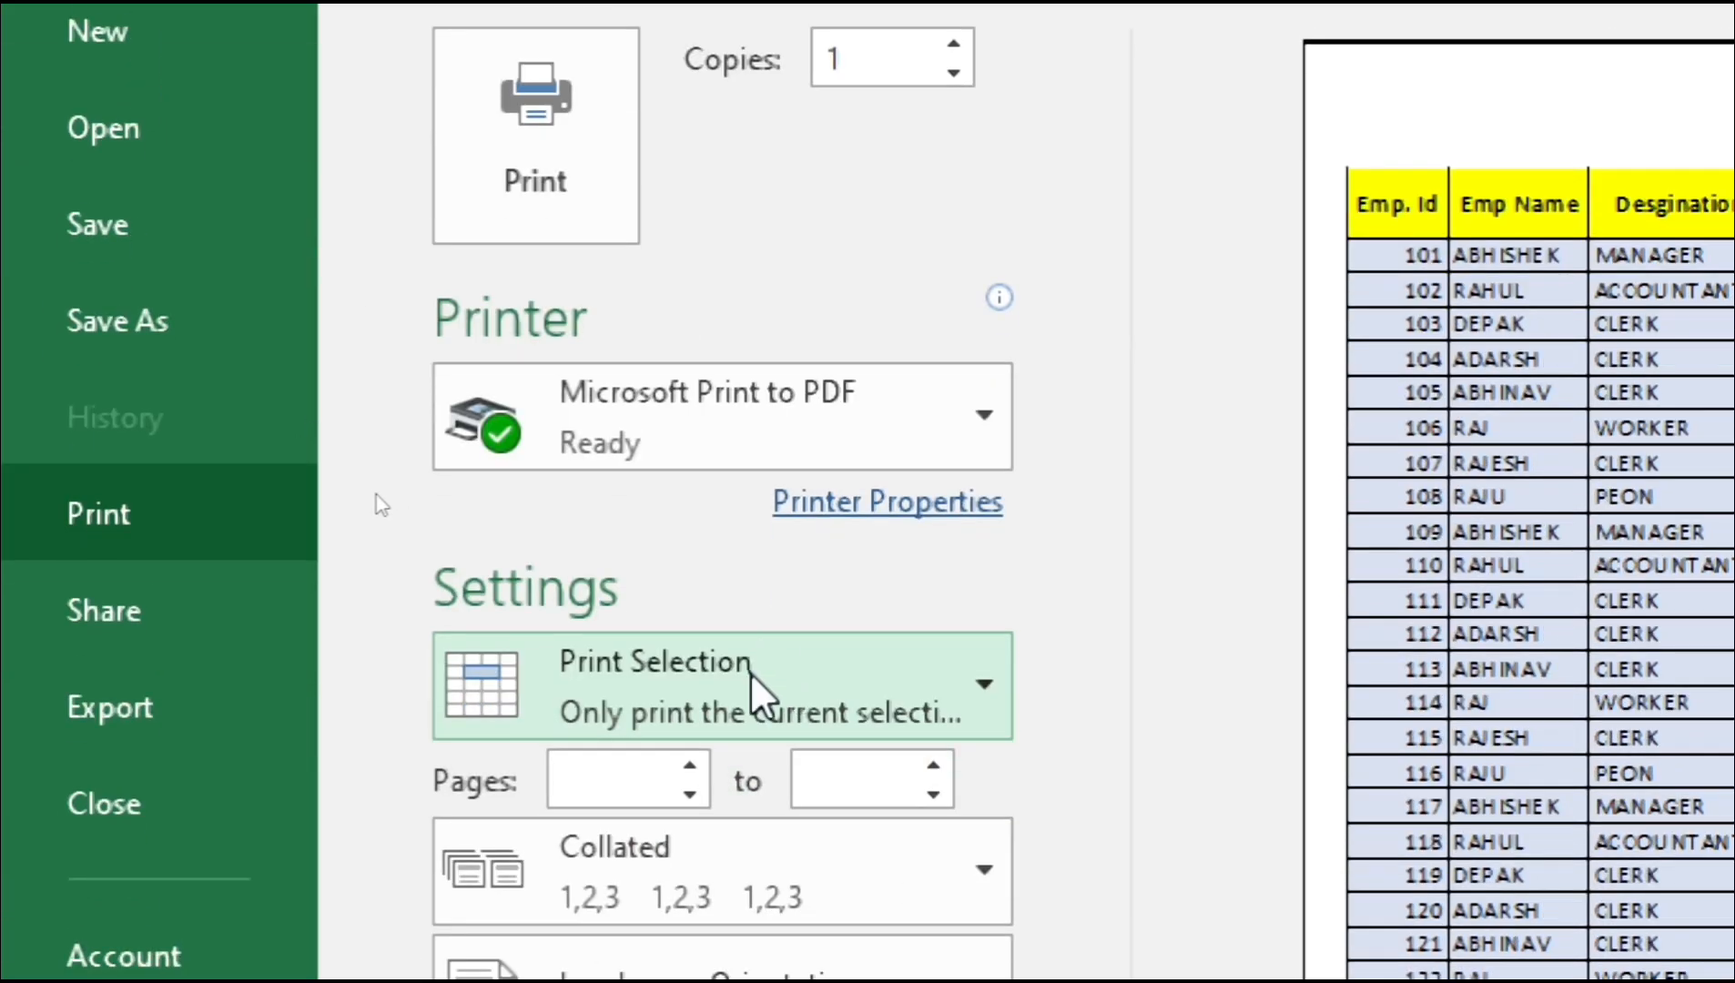
left_click(761, 942)
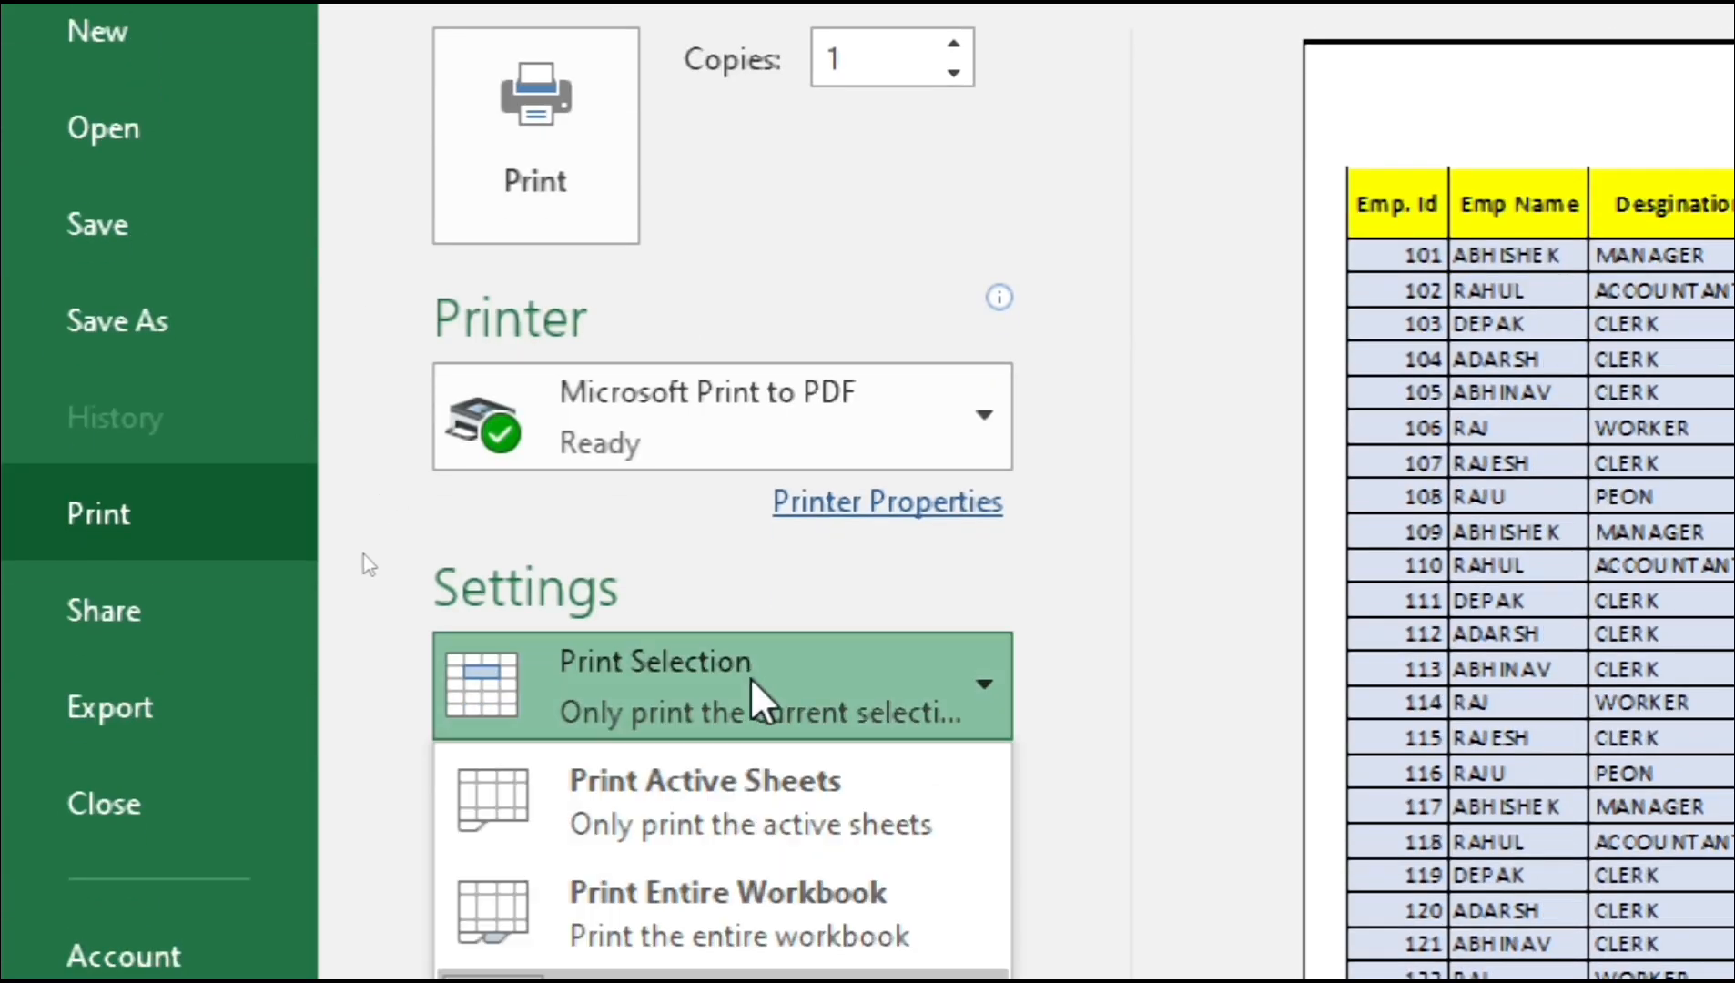
left_click(708, 839)
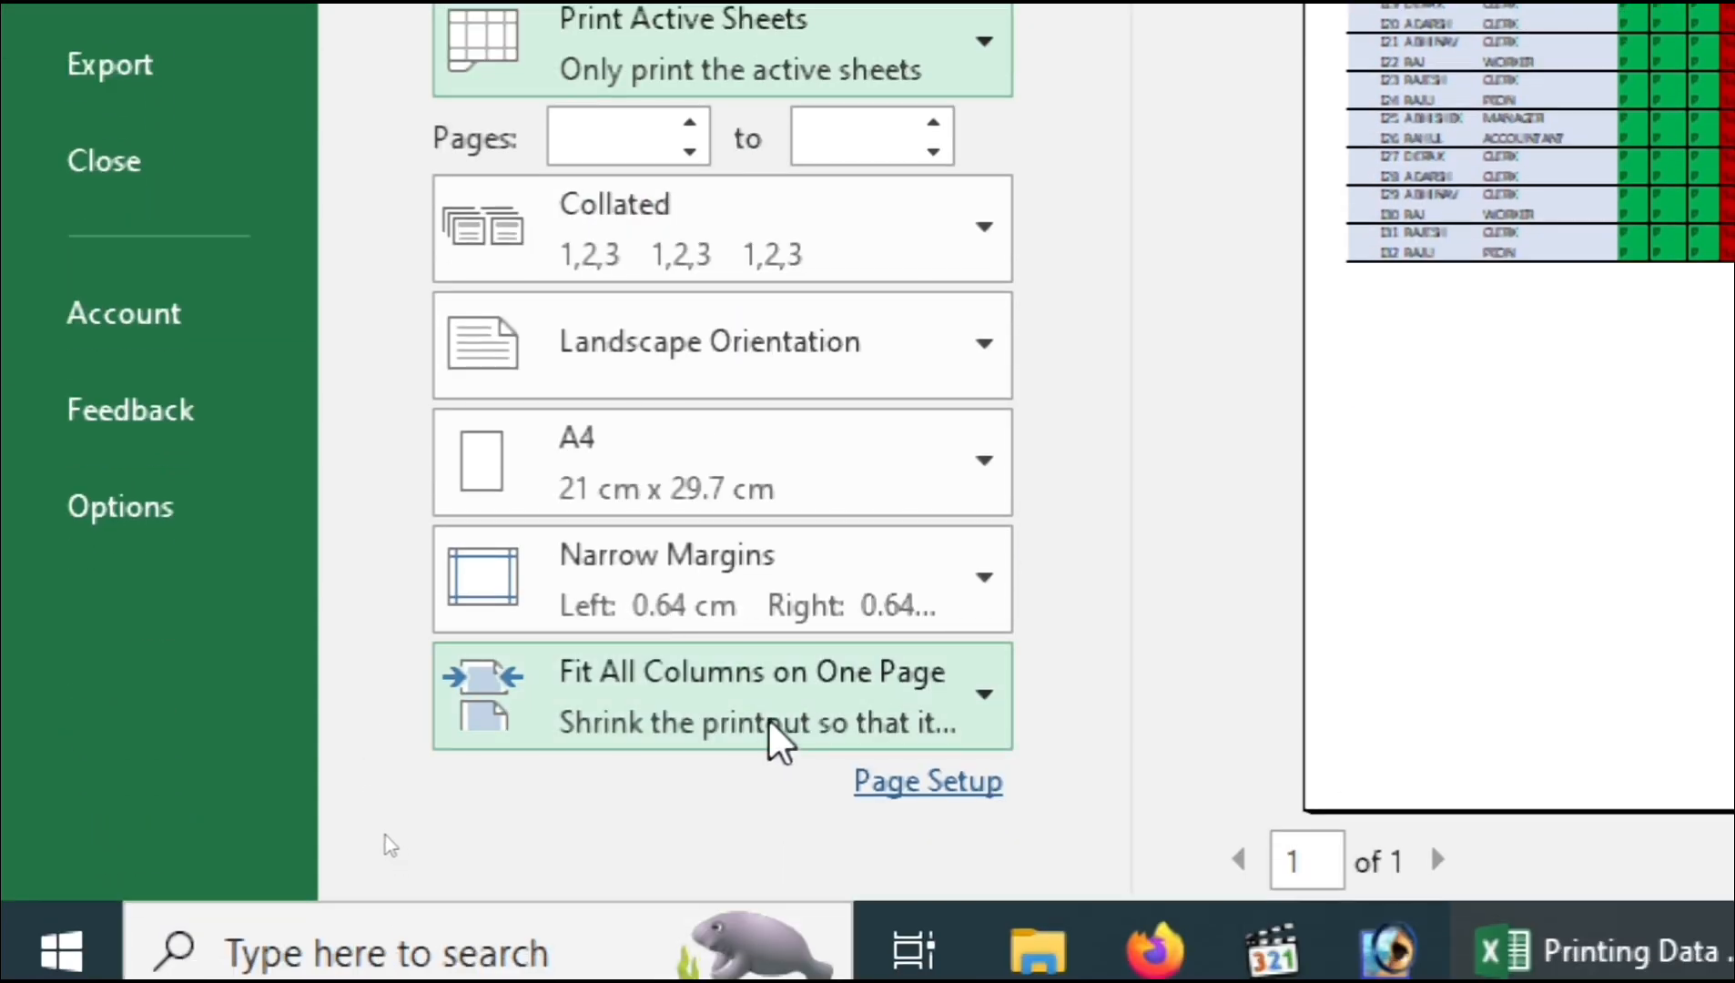
Step: Try No Scaling for the printout, and set it to Fit Sheet on One Page with Landscape Orientation
left_click(769, 859)
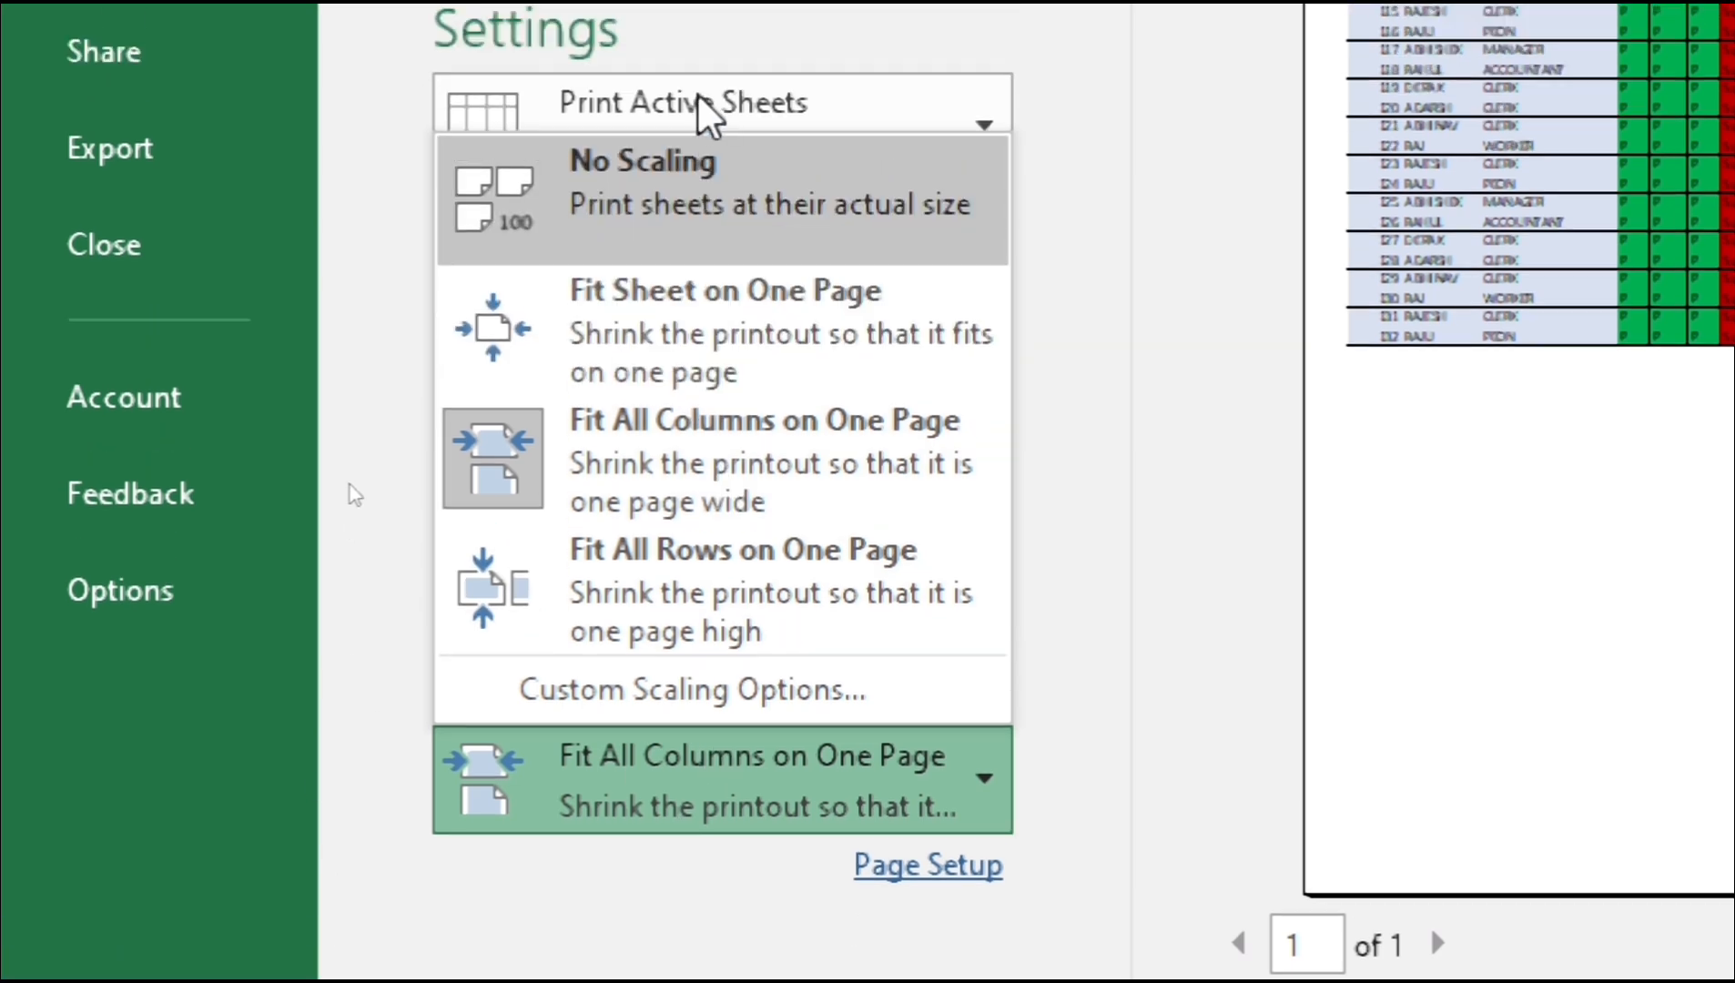
left_click(678, 225)
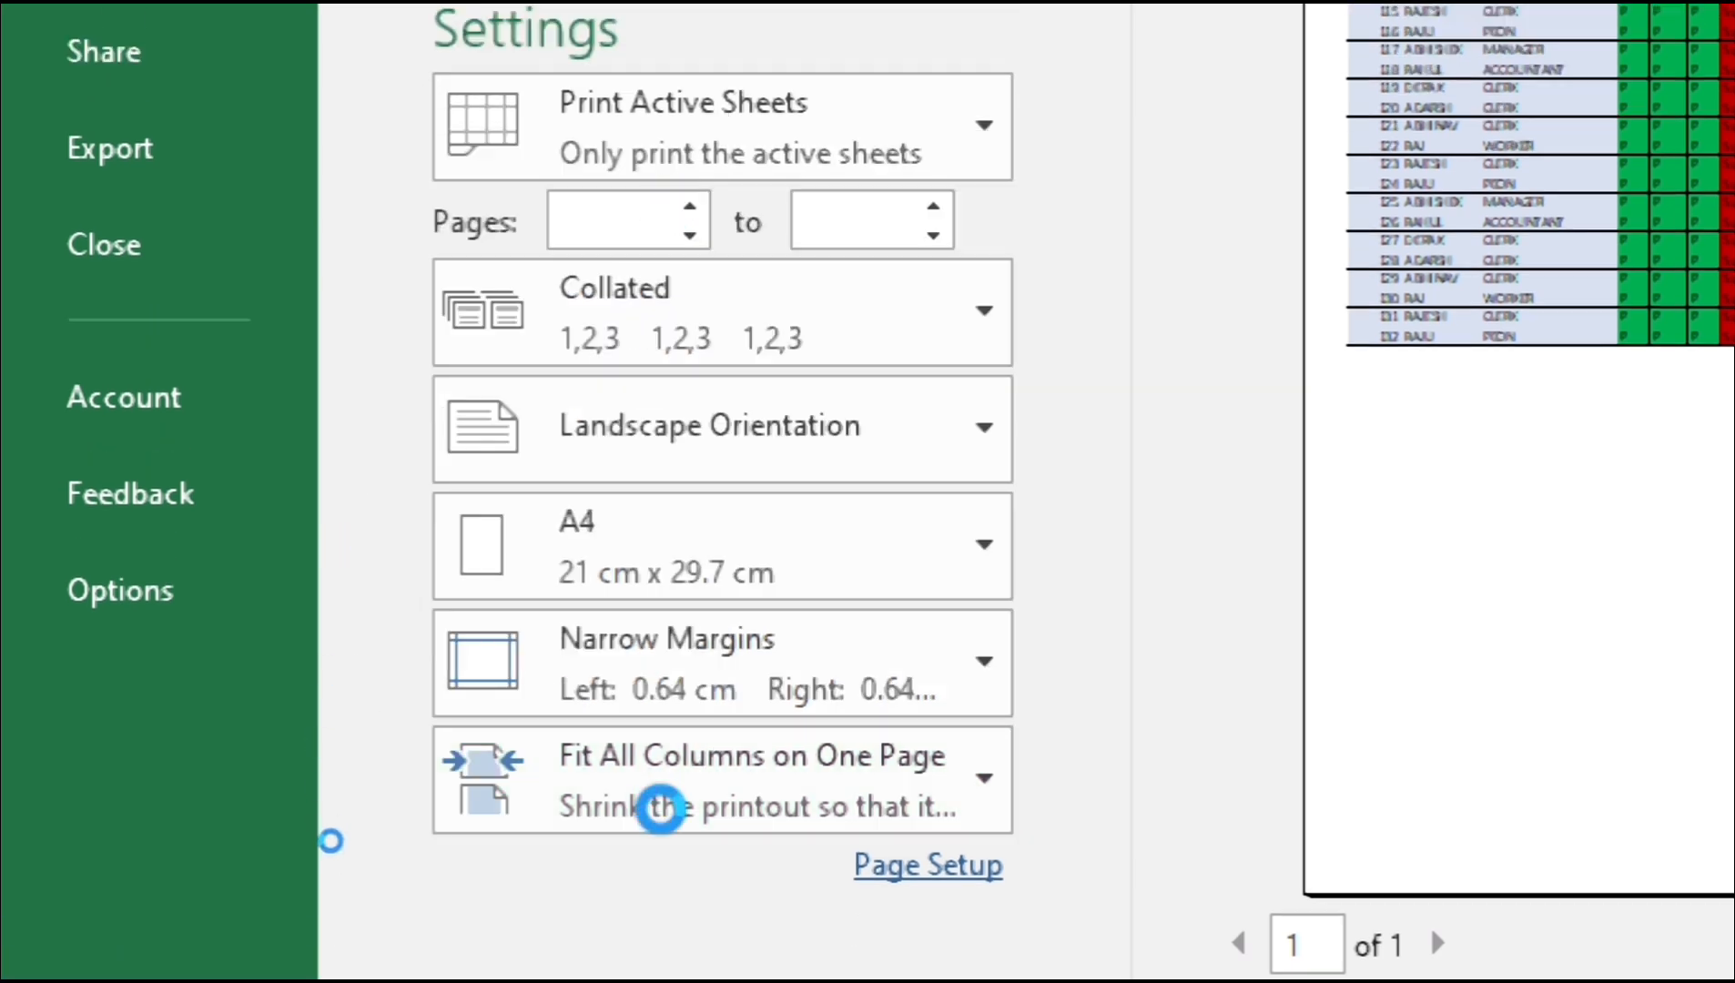
left_click(664, 819)
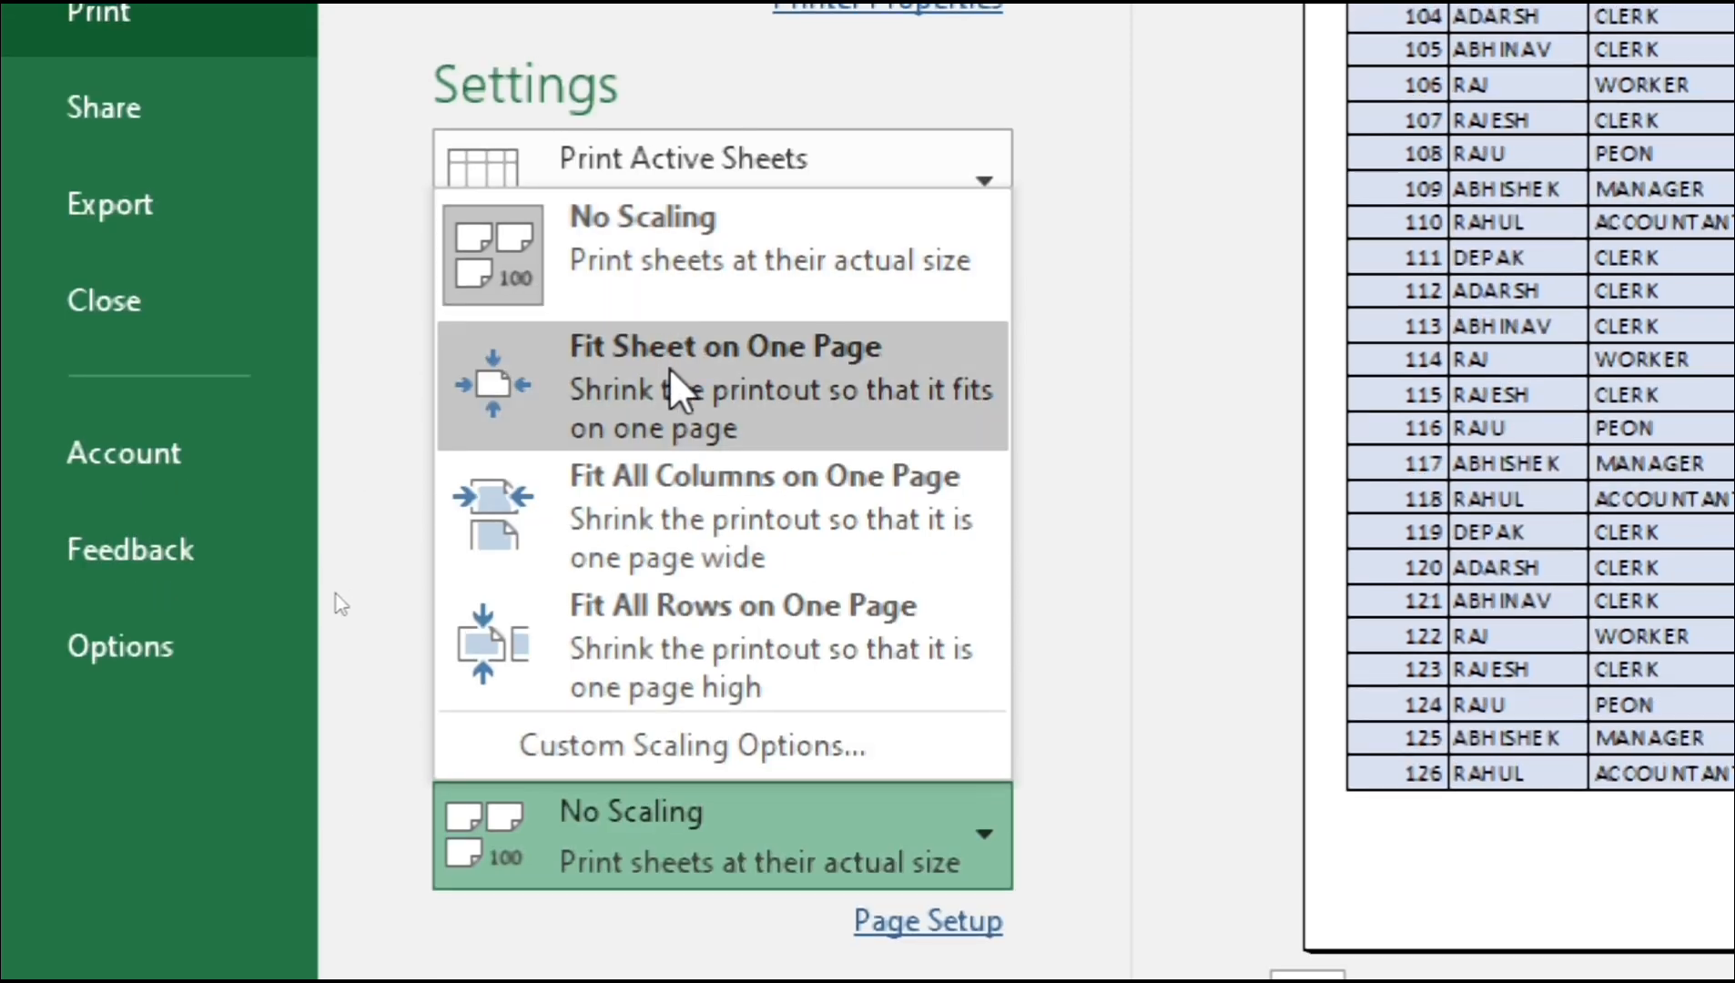
left_click(669, 367)
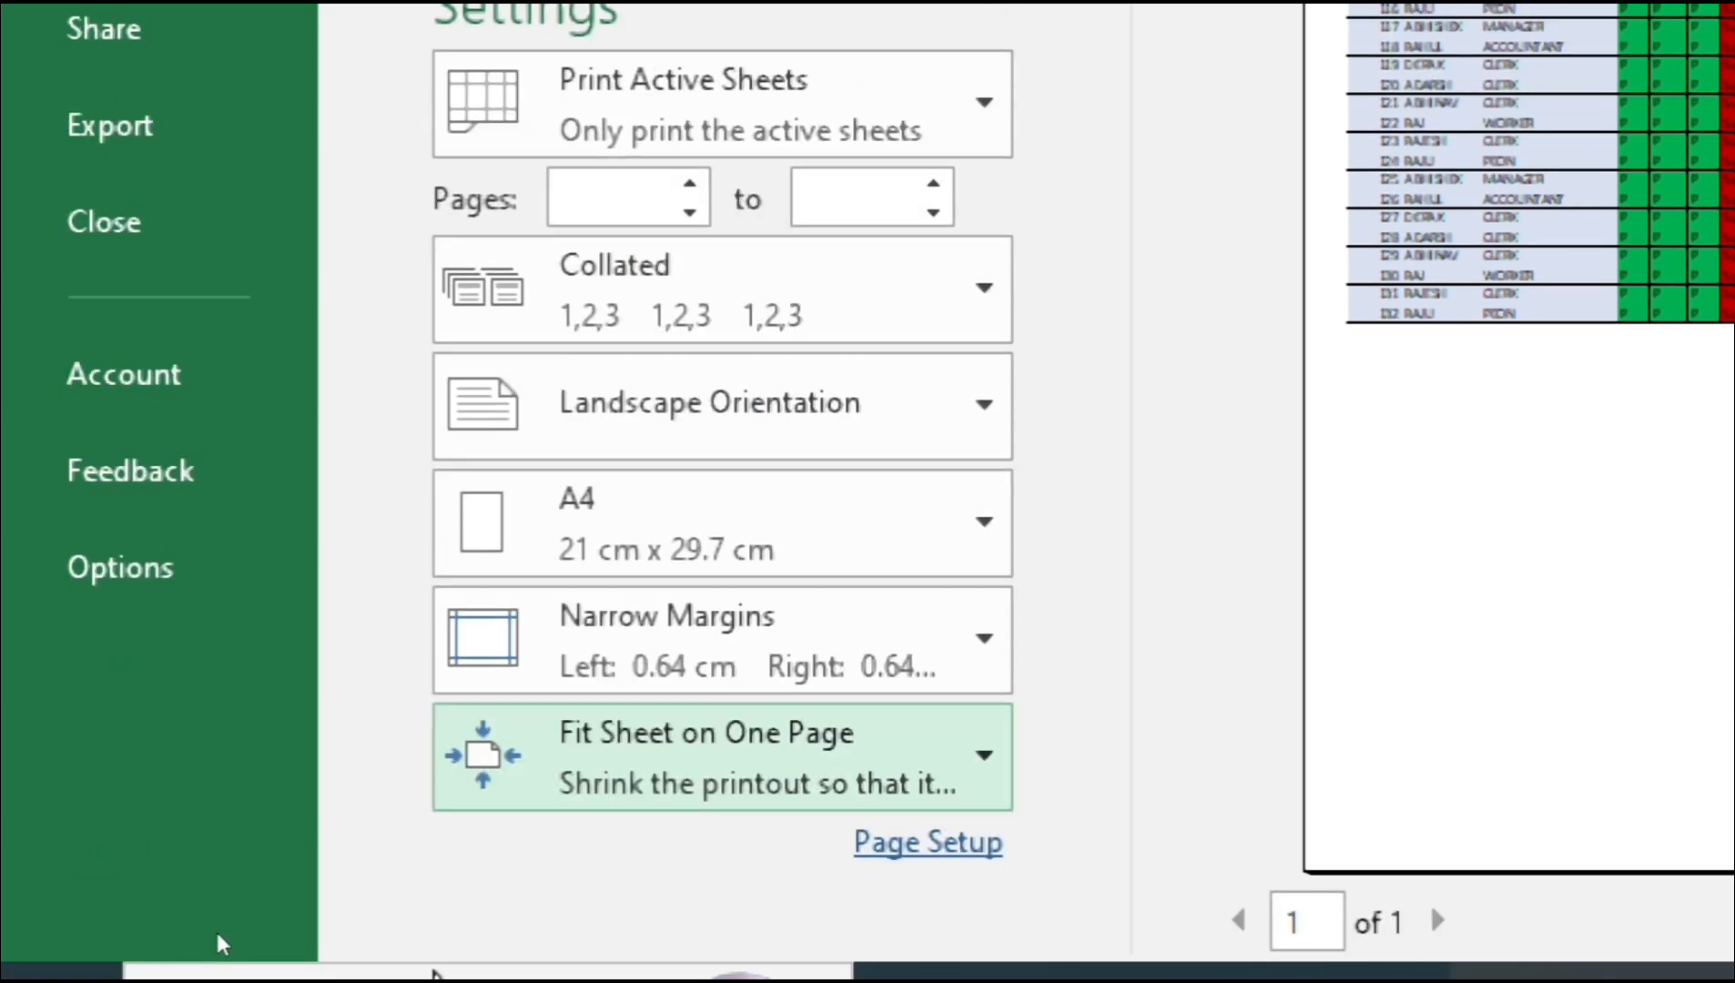
left_click(665, 407)
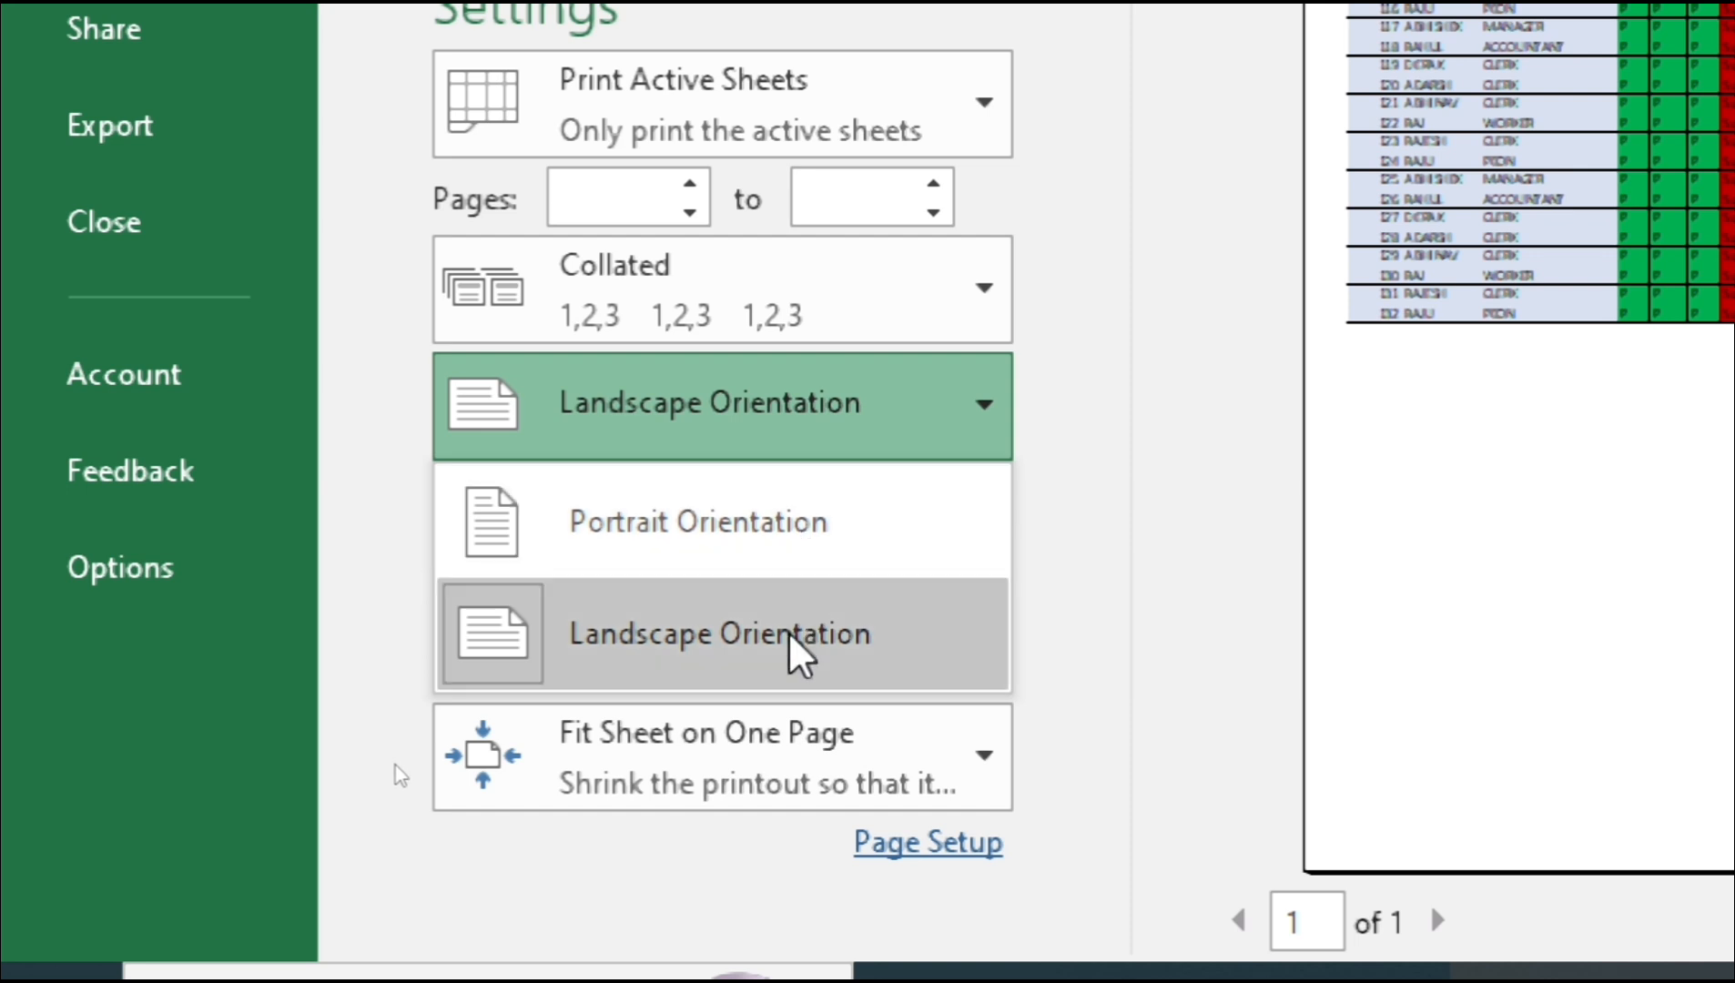
left_click(800, 651)
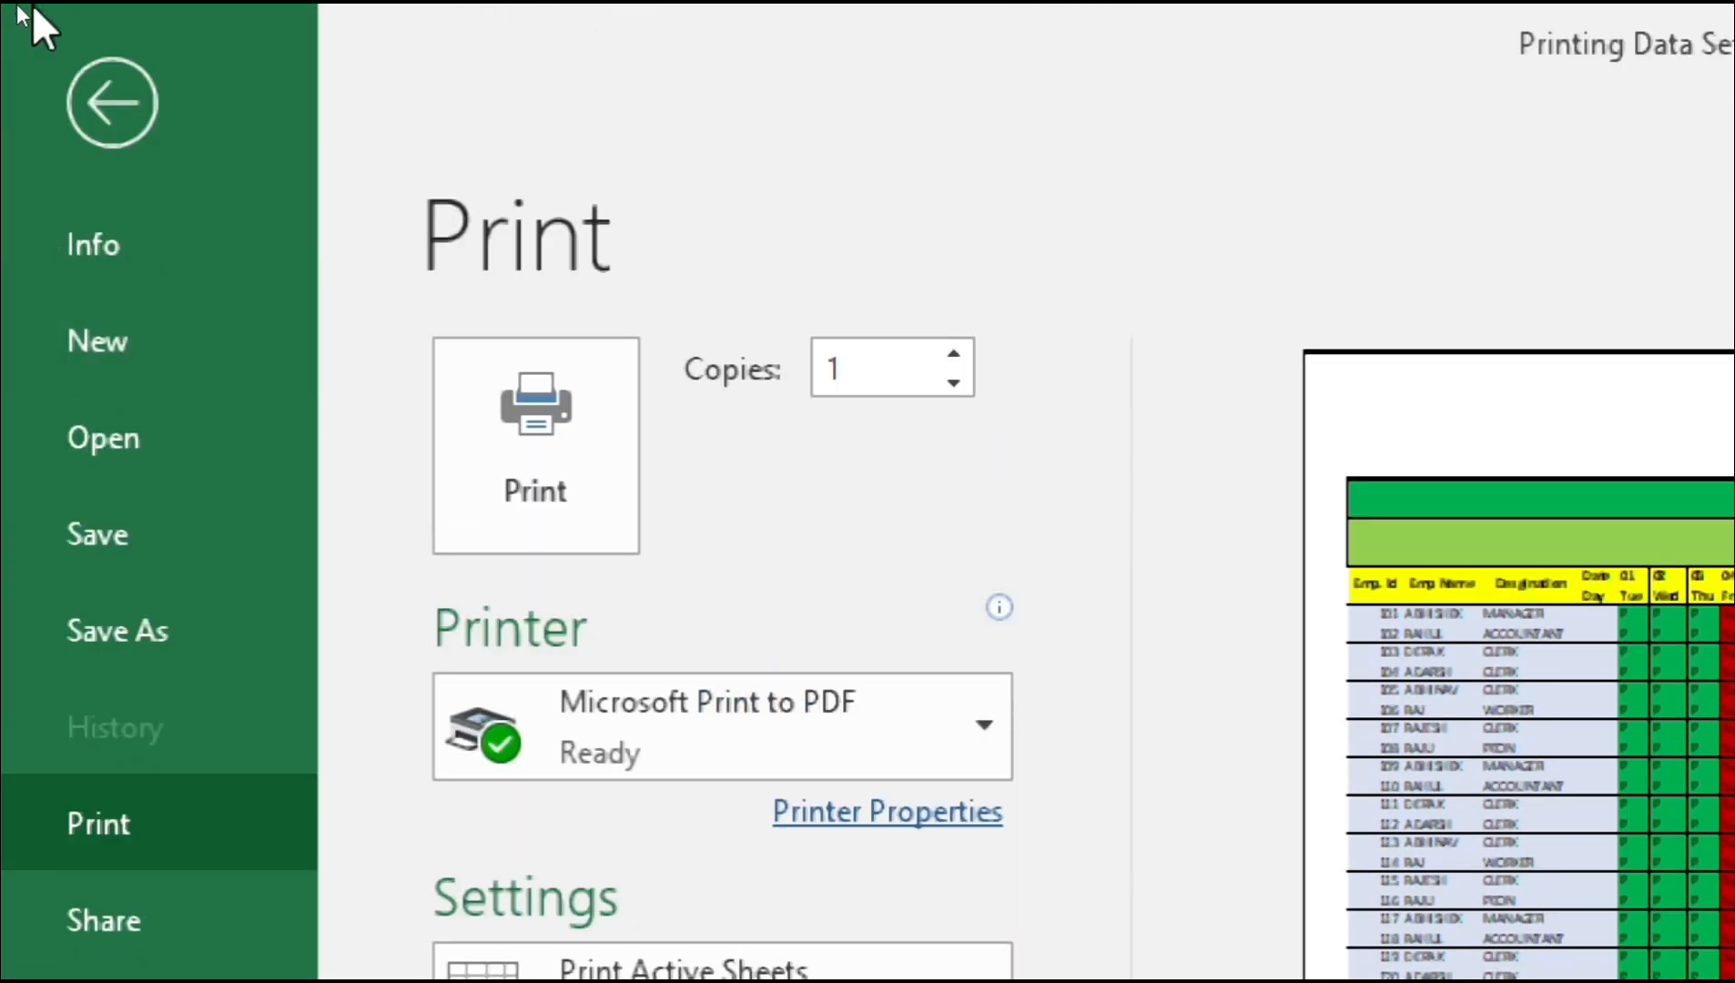
Step: Leave the print preview and go to the title cell A1 at the start of the attendance sheet
left_click(108, 108)
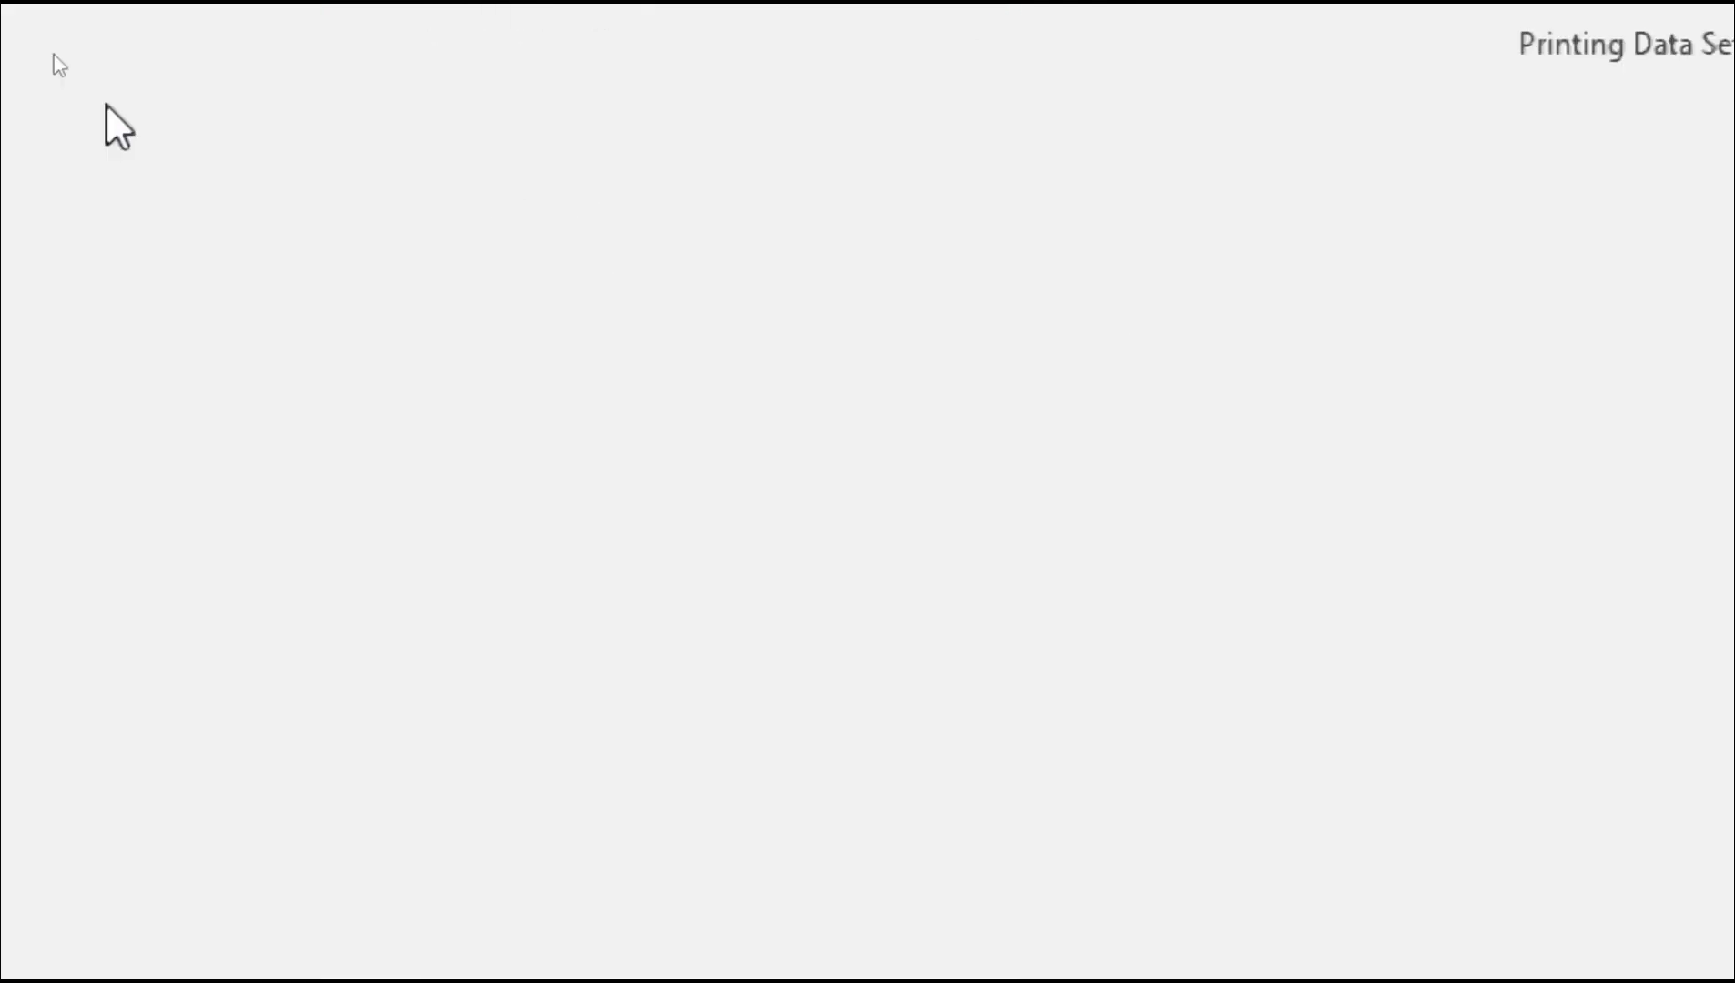
left_click(1118, 801)
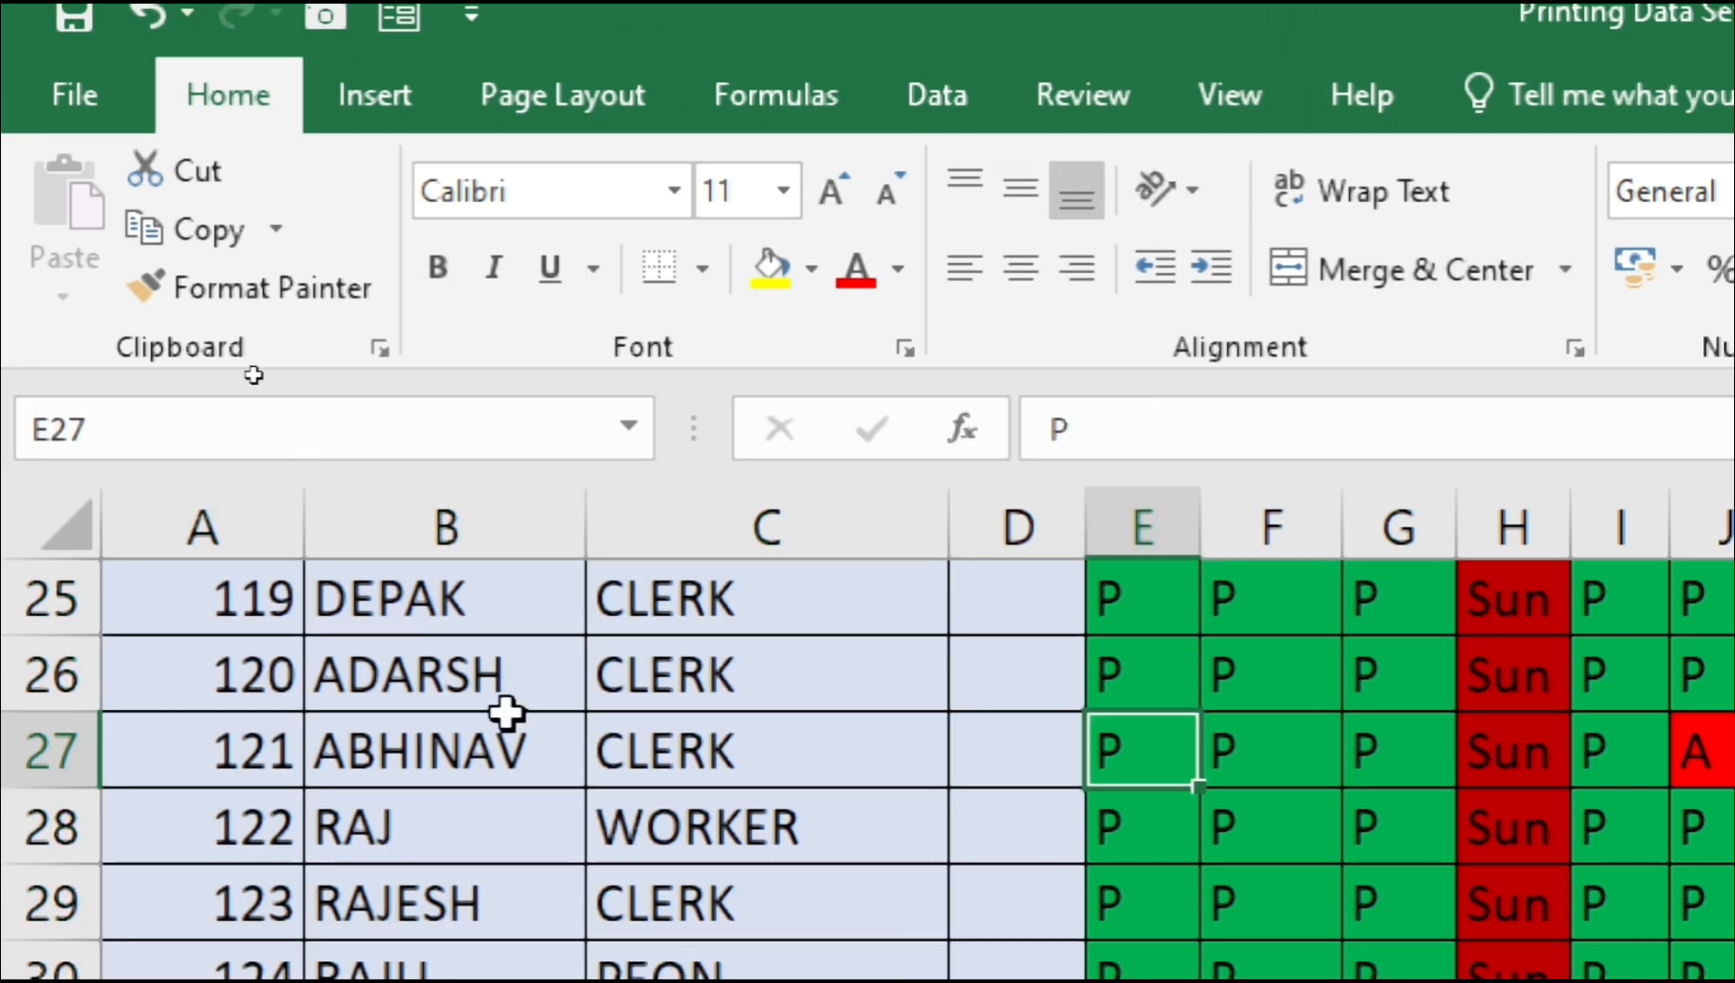
left_click(506, 749)
key("Up")
key("Up")
key("Up")
key("Up")
key("Up")
key("Up")
key("Up")
key("Up")
key("Up")
key("Up")
key("Up")
key("Up")
key("Up")
key("Up")
key("Up")
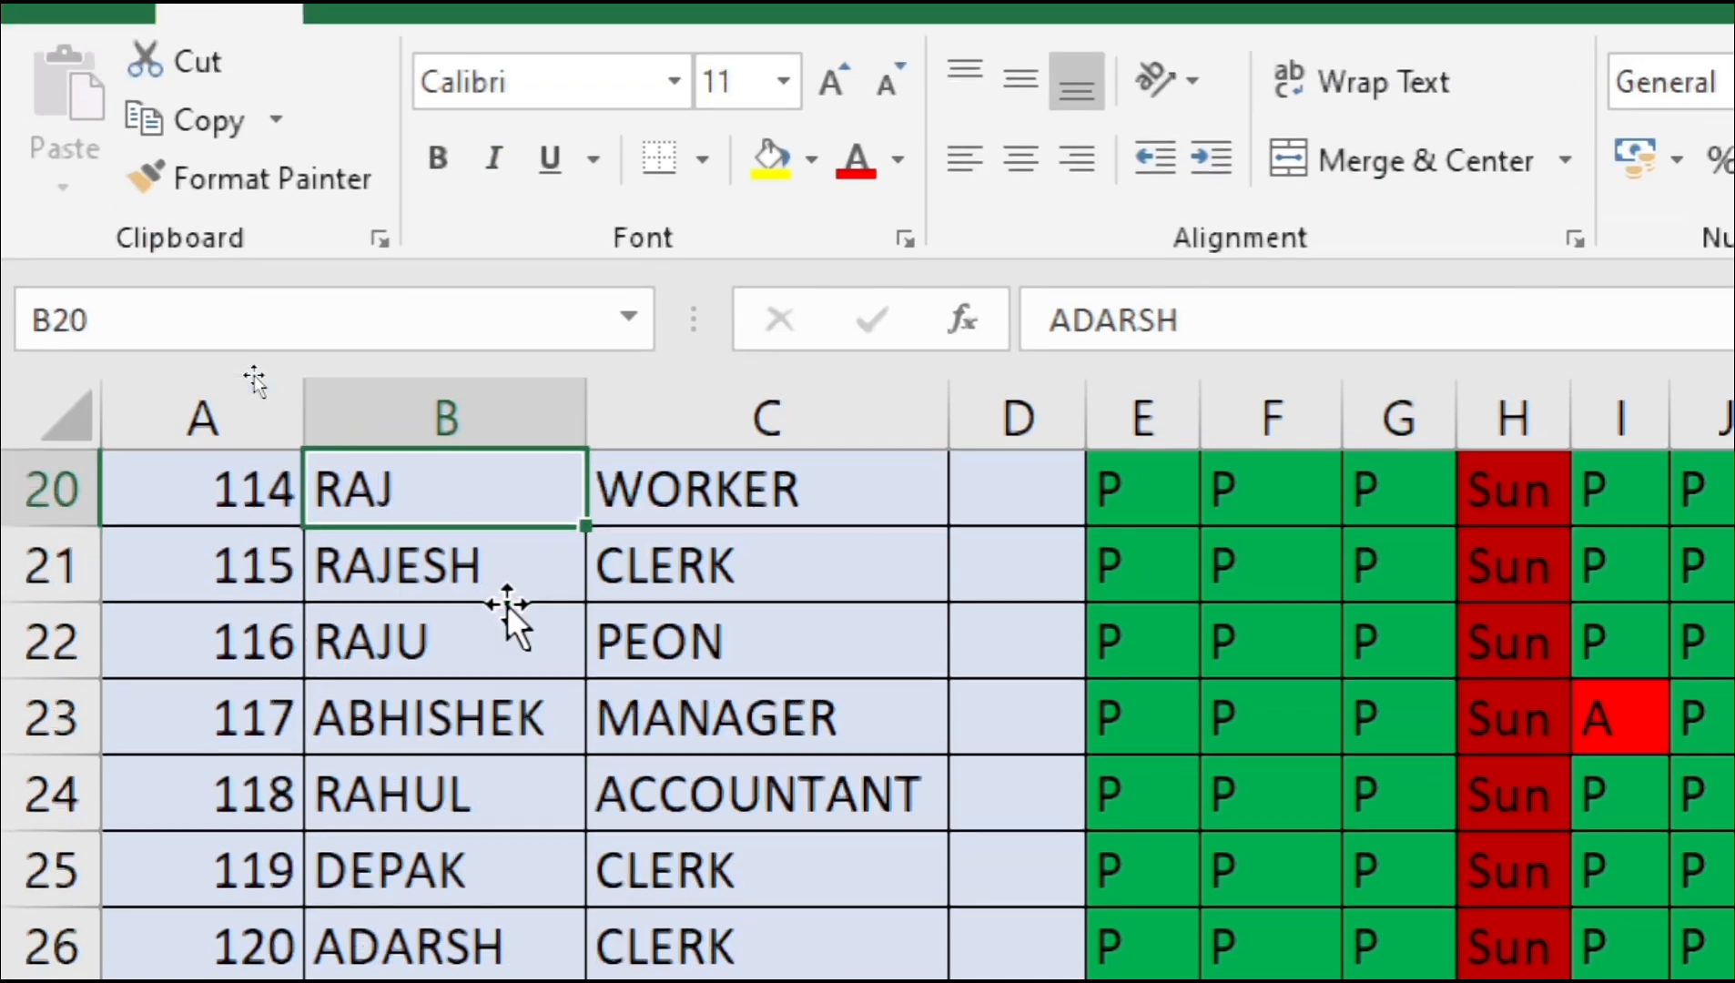
key("Up")
key("Up")
key("Up")
key("Up")
key("Up")
key("ctrl+Home")
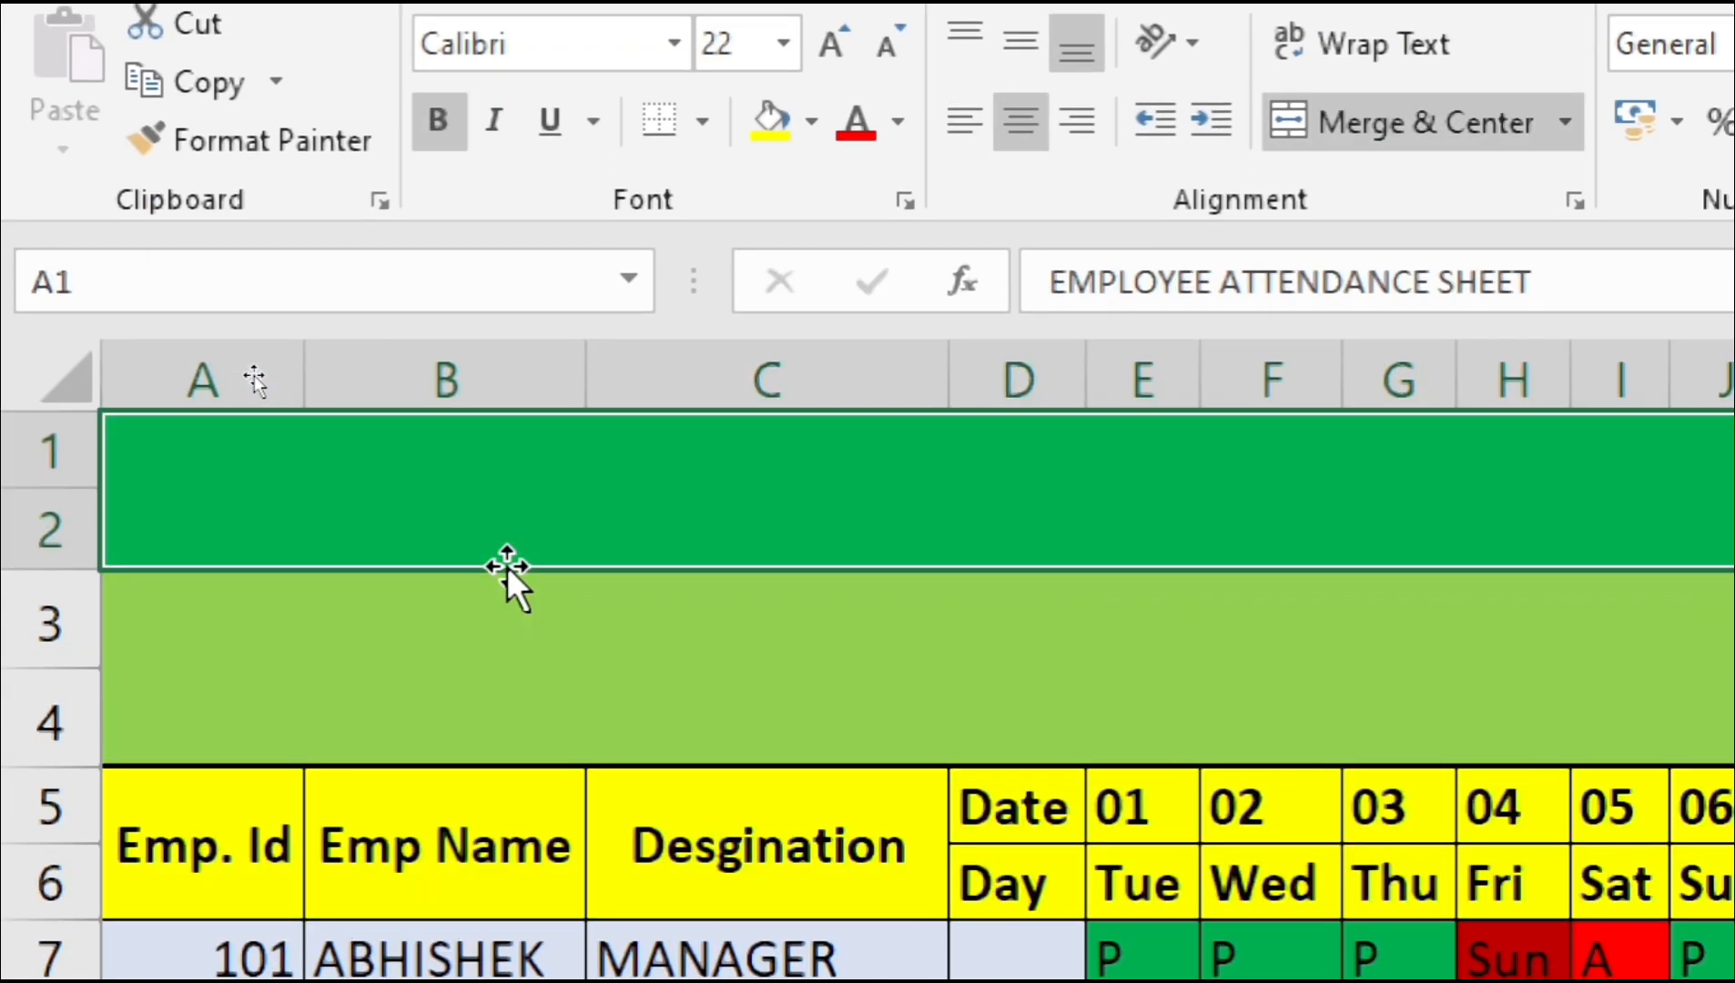
Step: Check the last columns of the attendance table and select the entire table starting from cell A1
key("Right")
key("Right")
key("Right")
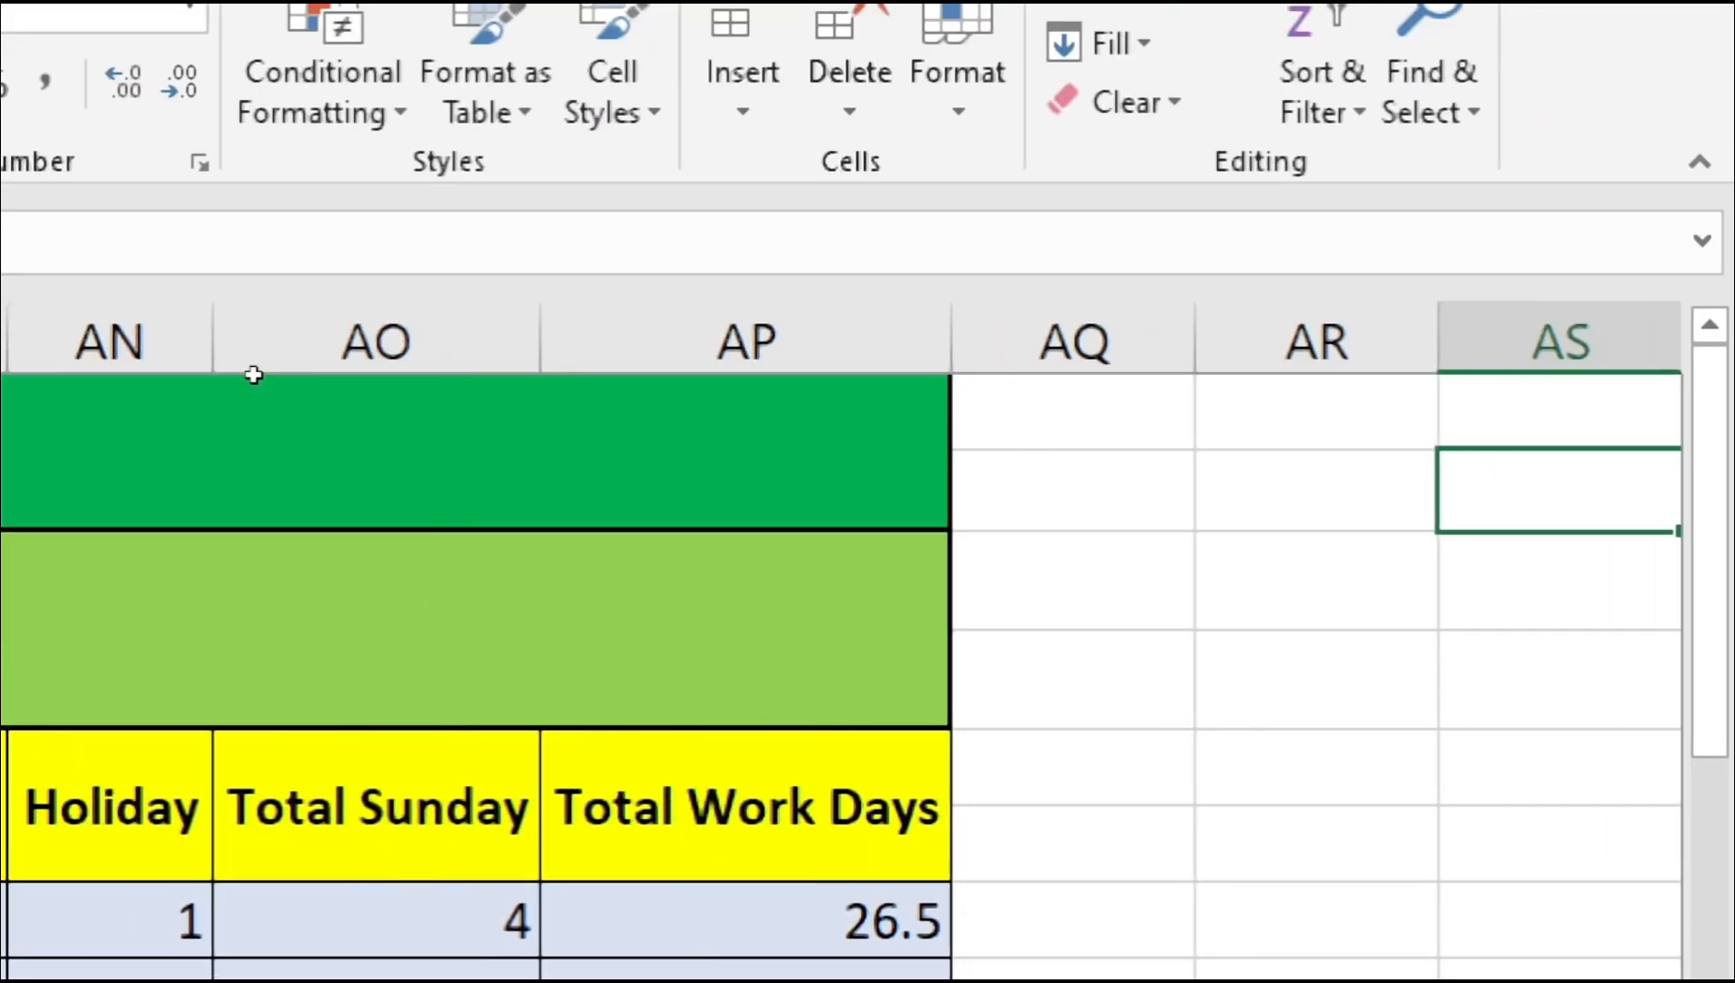
key("Left")
key("Left")
key("ctrl+Home")
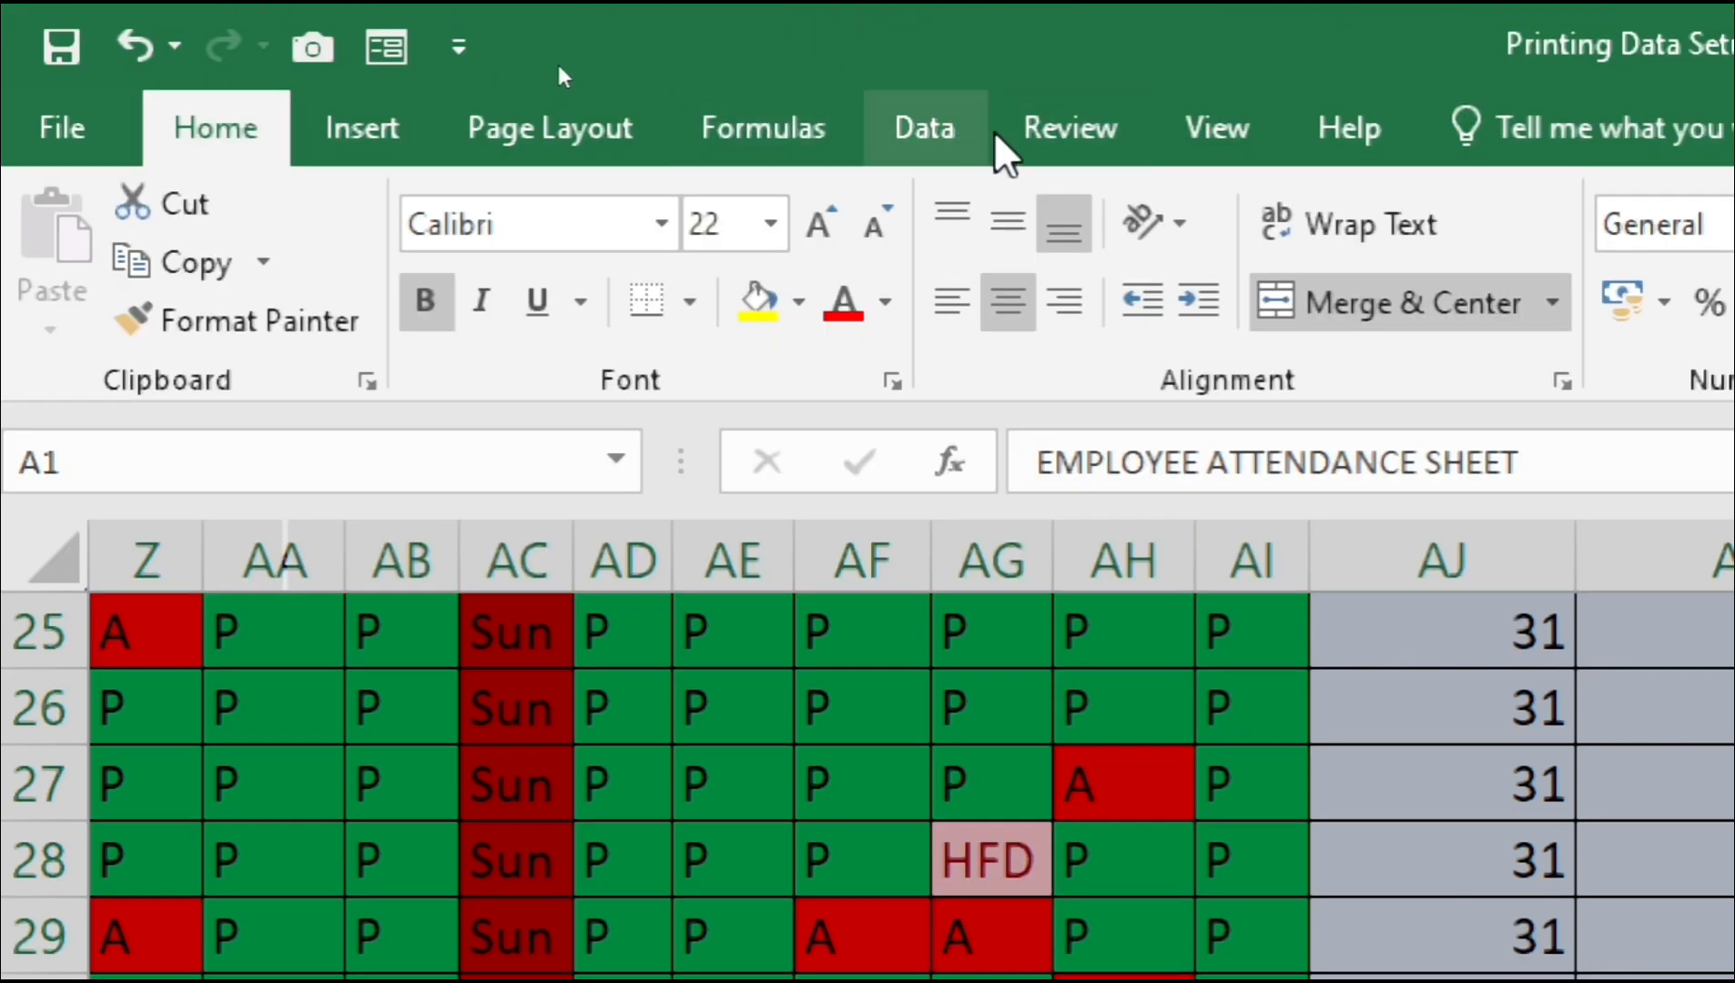
Step: Look over the orientation and paper size choices in the worksheet's page layout settings
left_click(1238, 137)
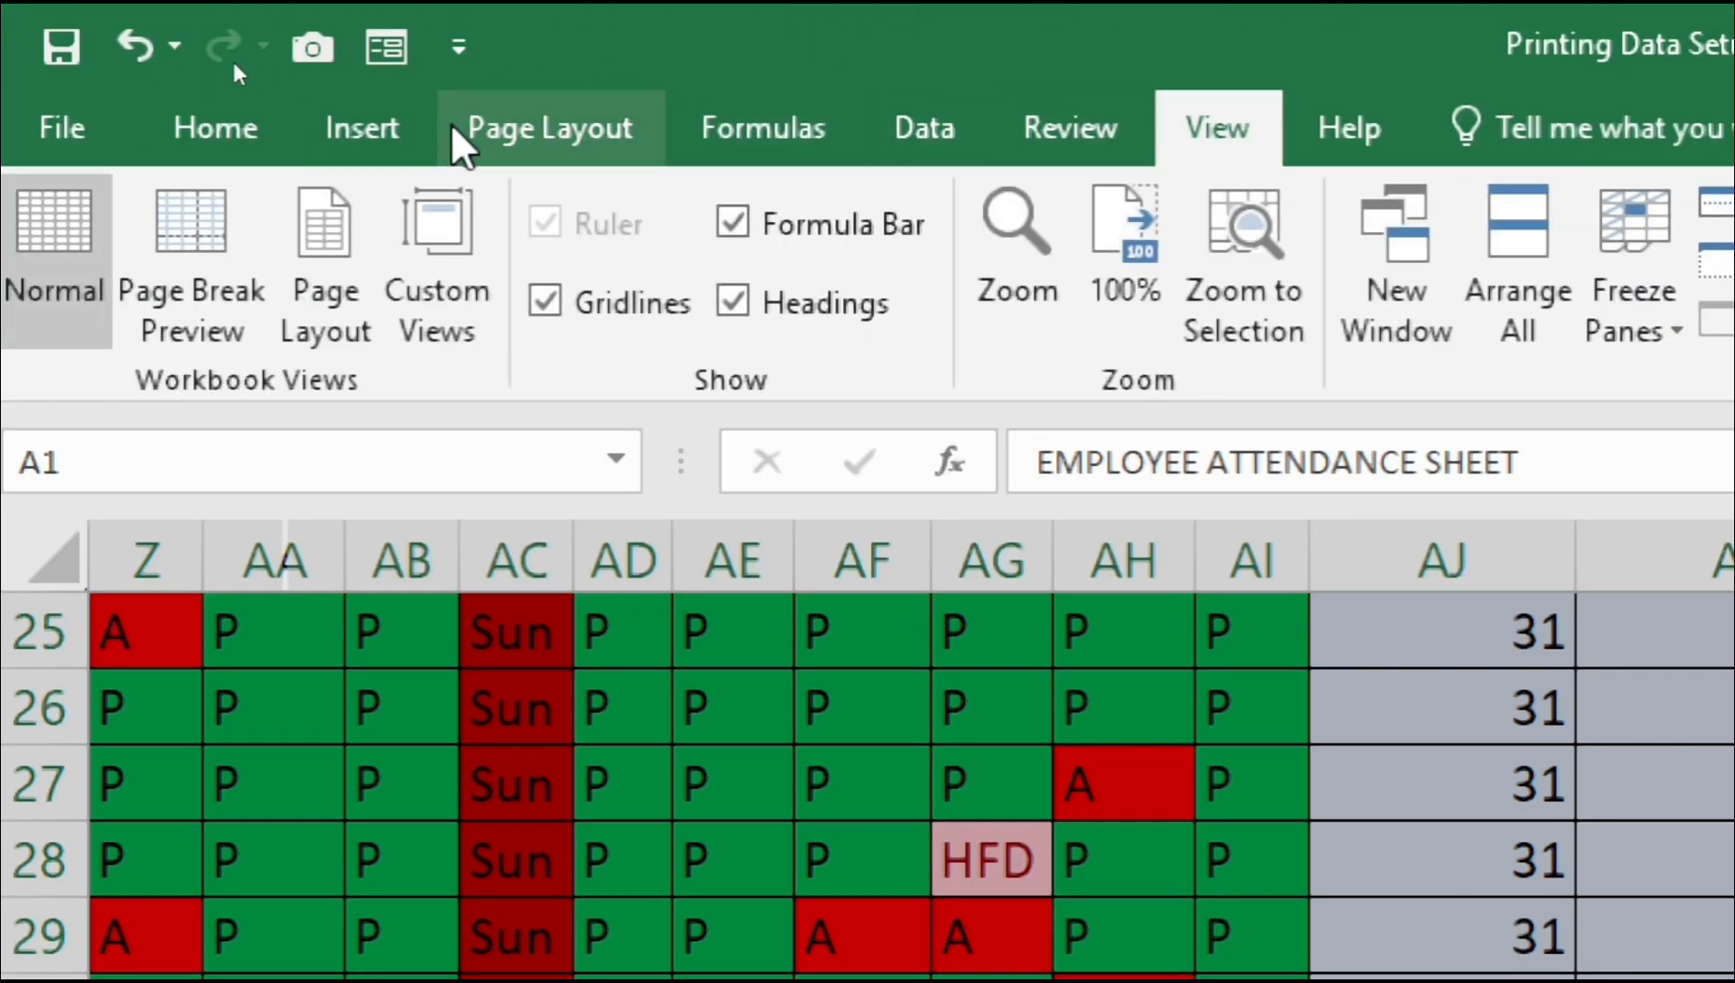
left_click(491, 132)
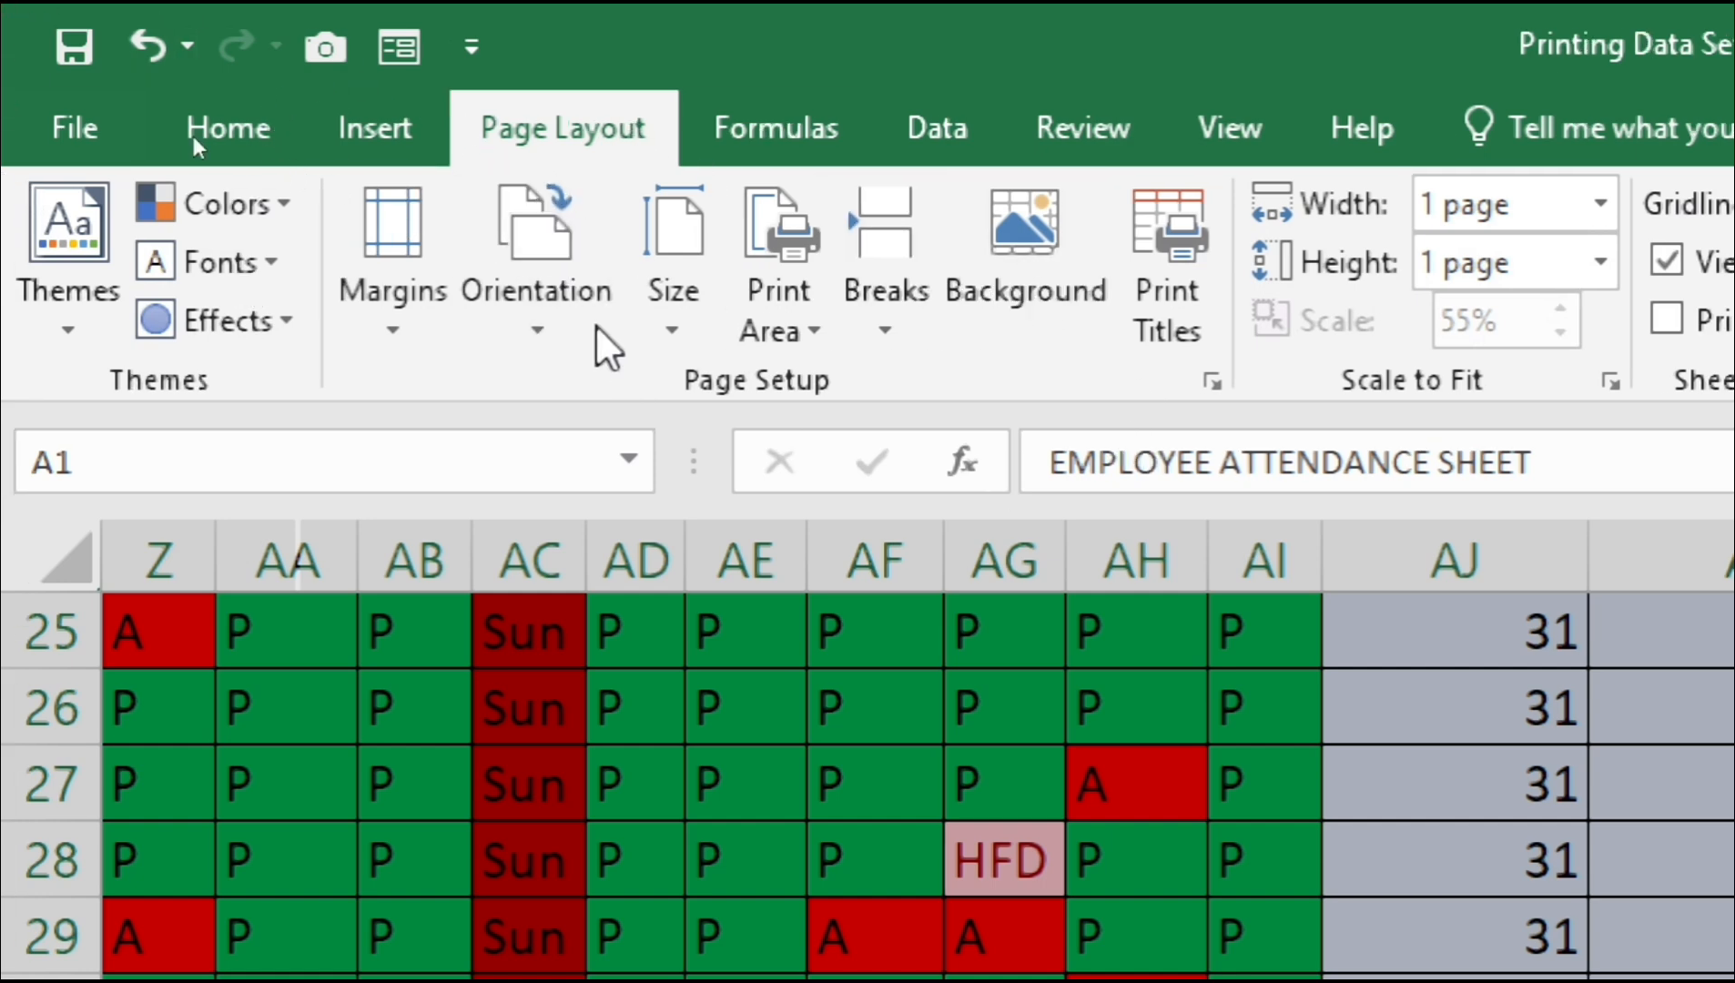
left_click(494, 302)
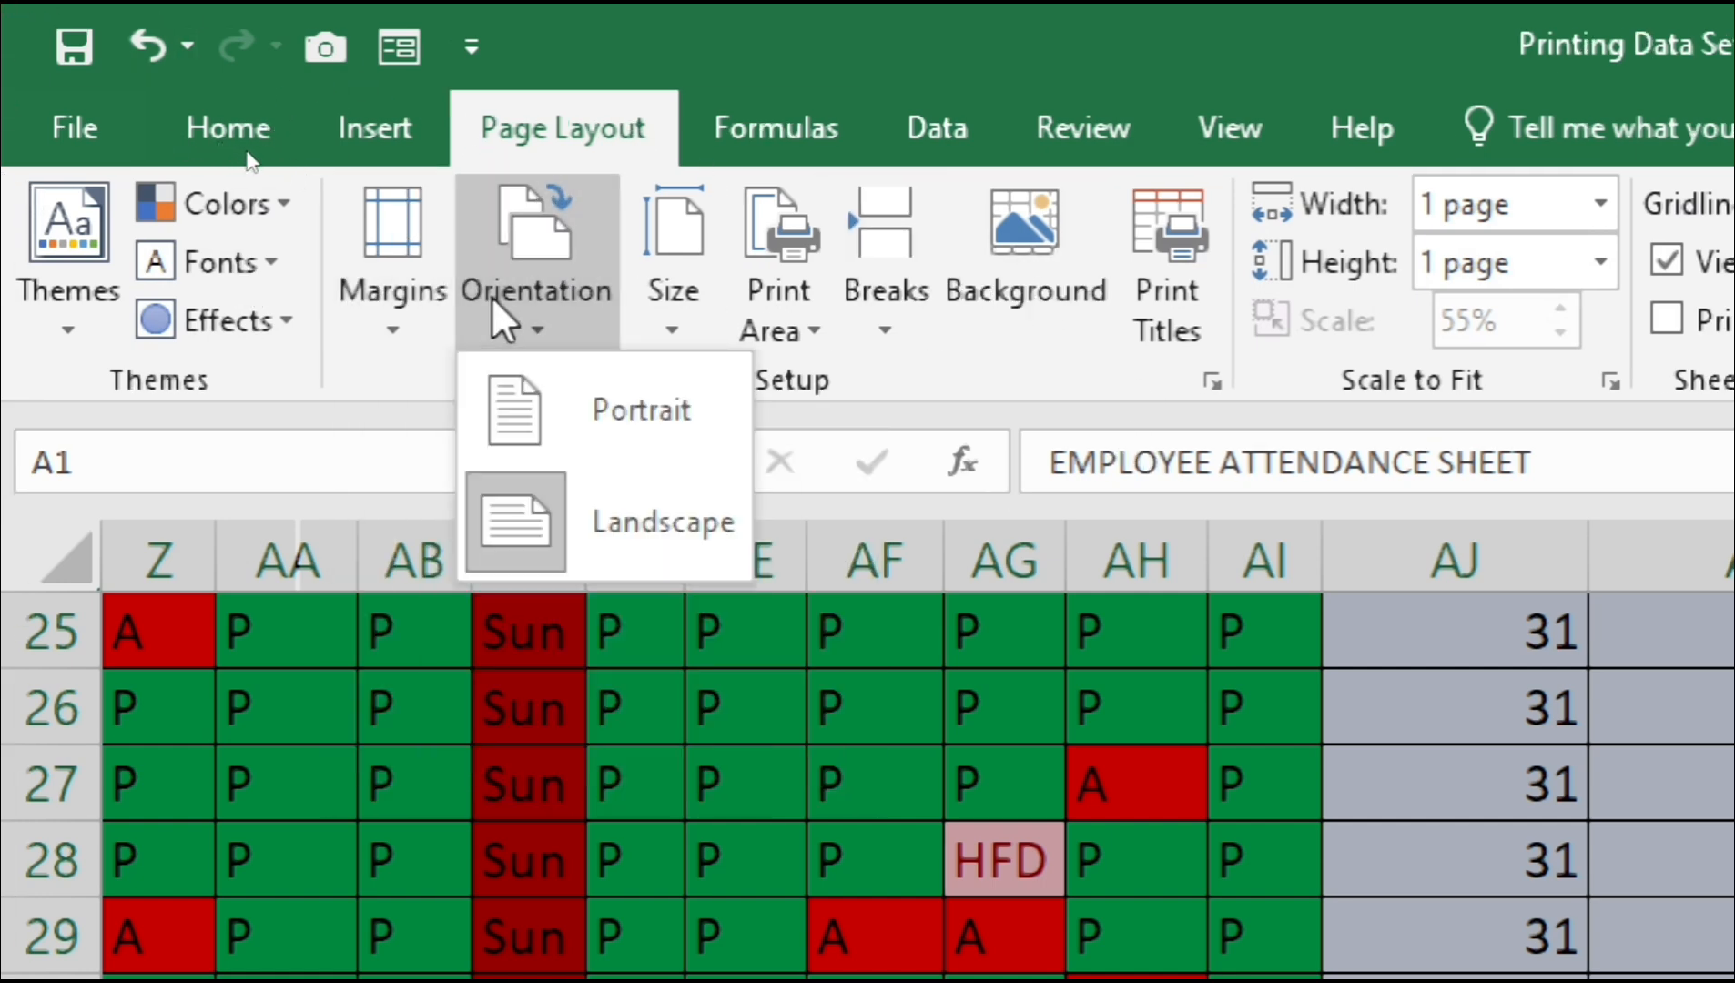
left_click(685, 293)
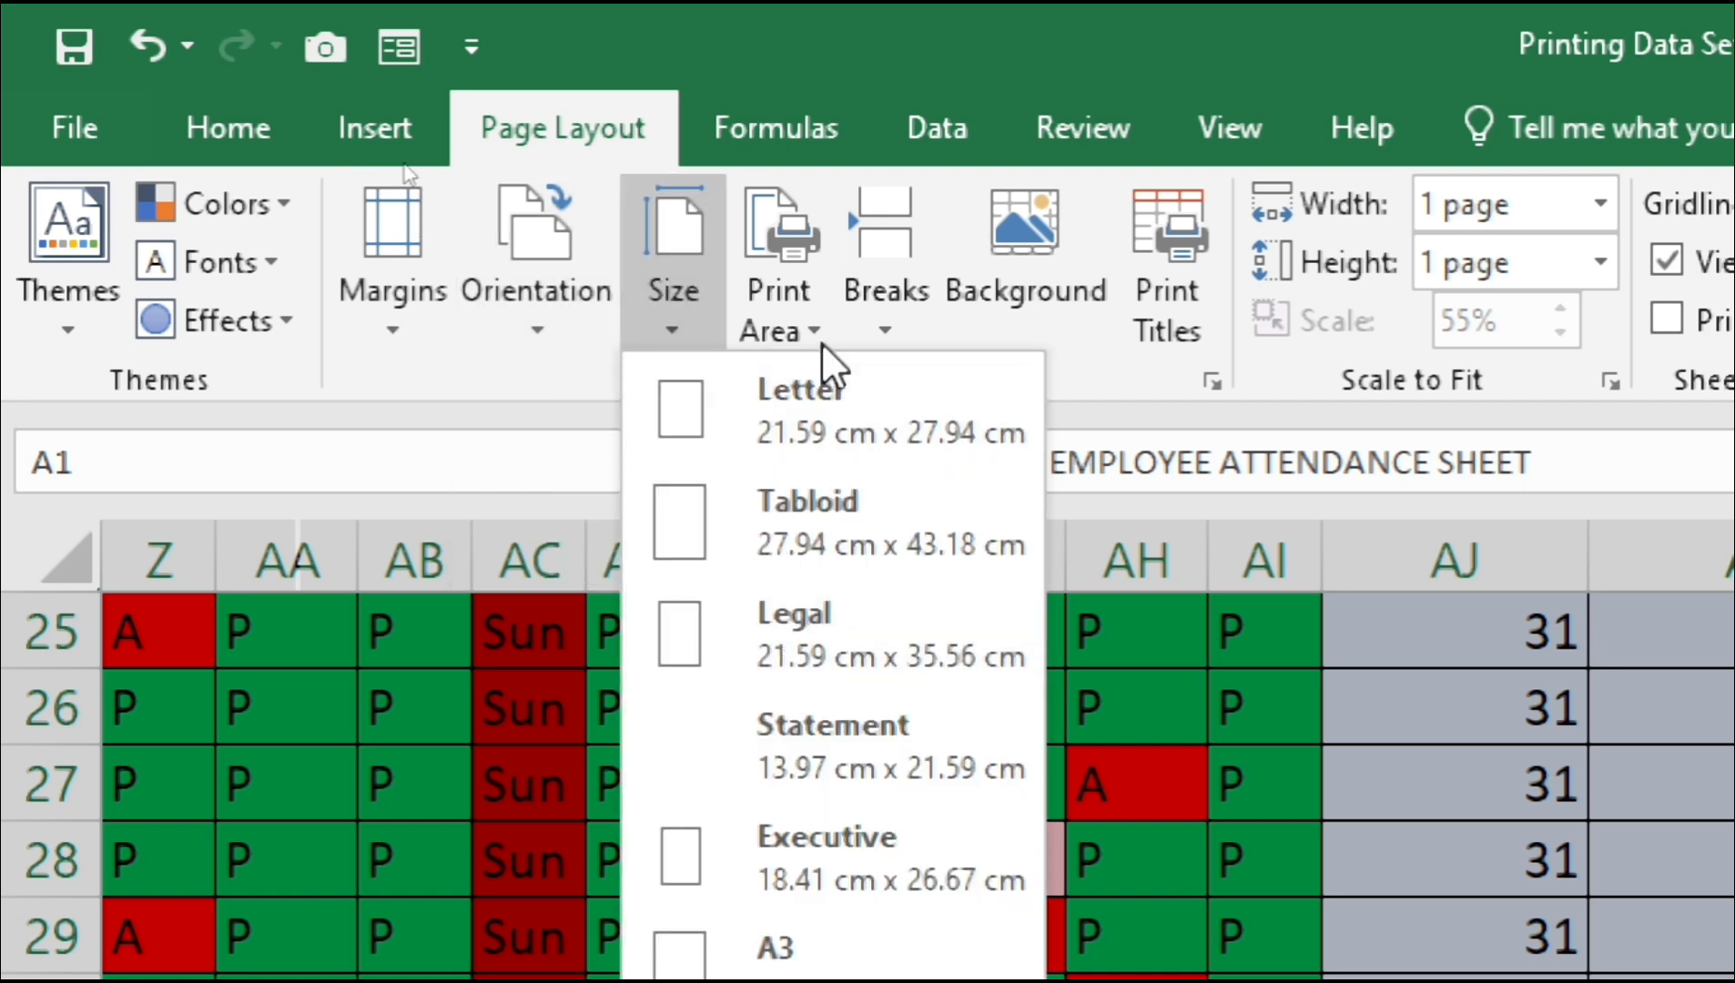
Step: Set the selected attendance table as the print area and clear that print area again
left_click(794, 309)
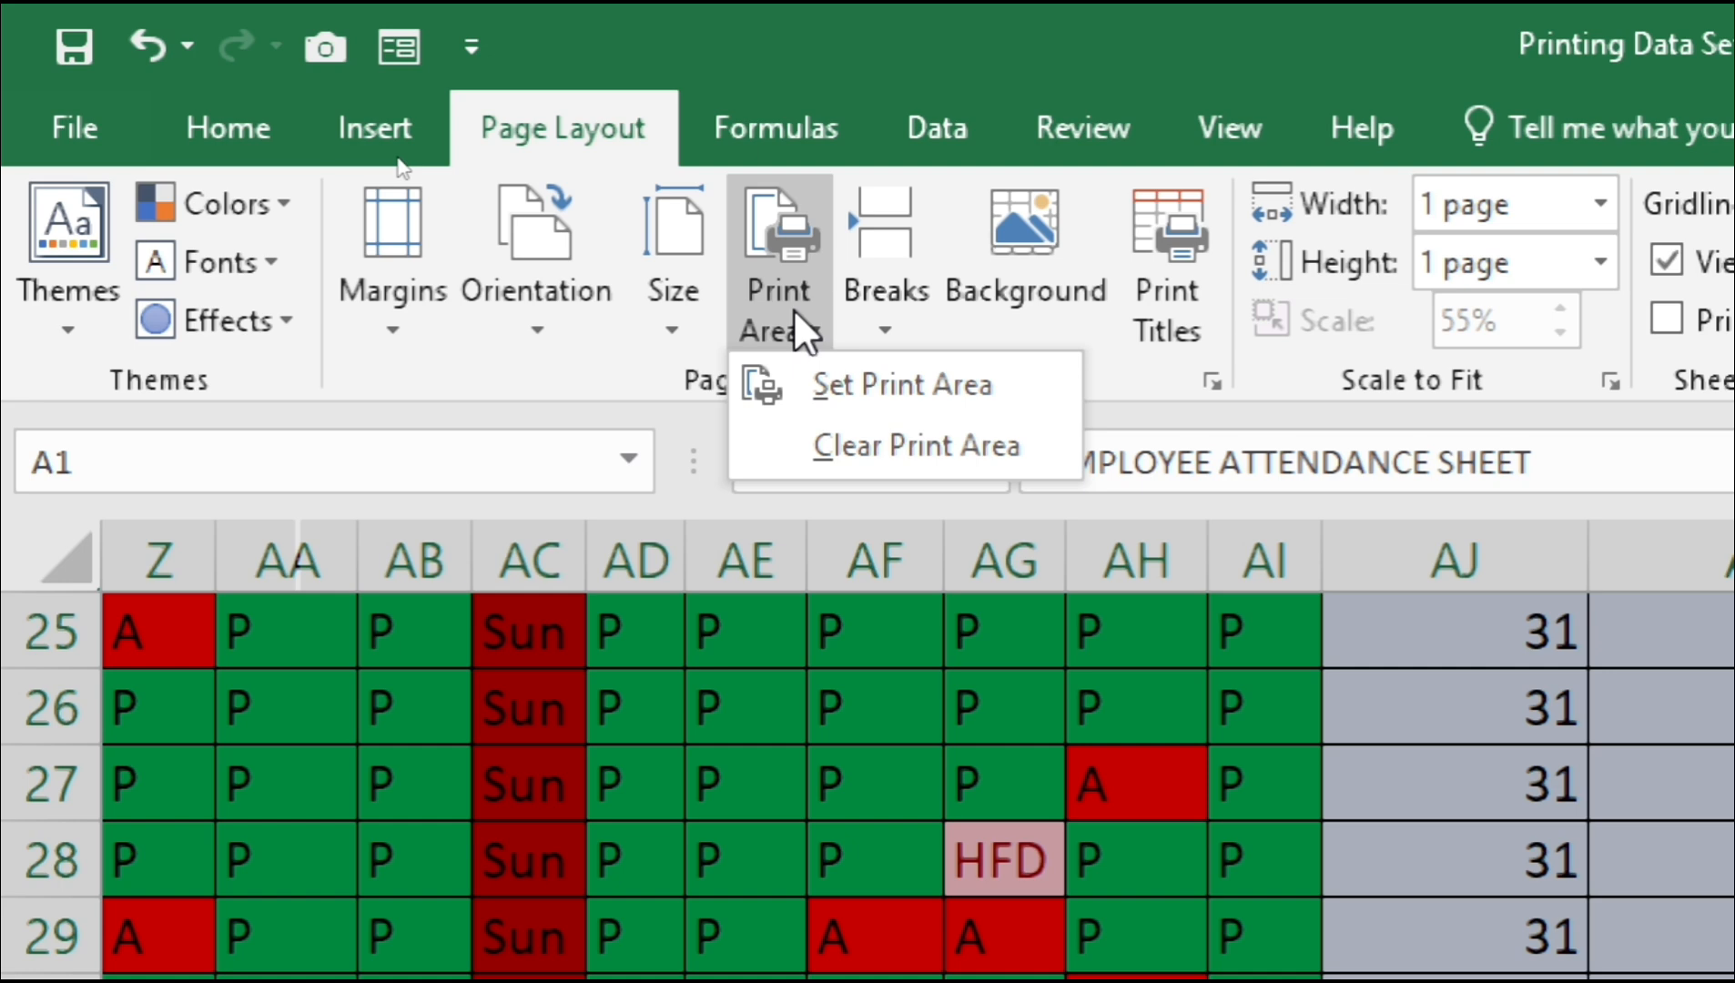
left_click(944, 434)
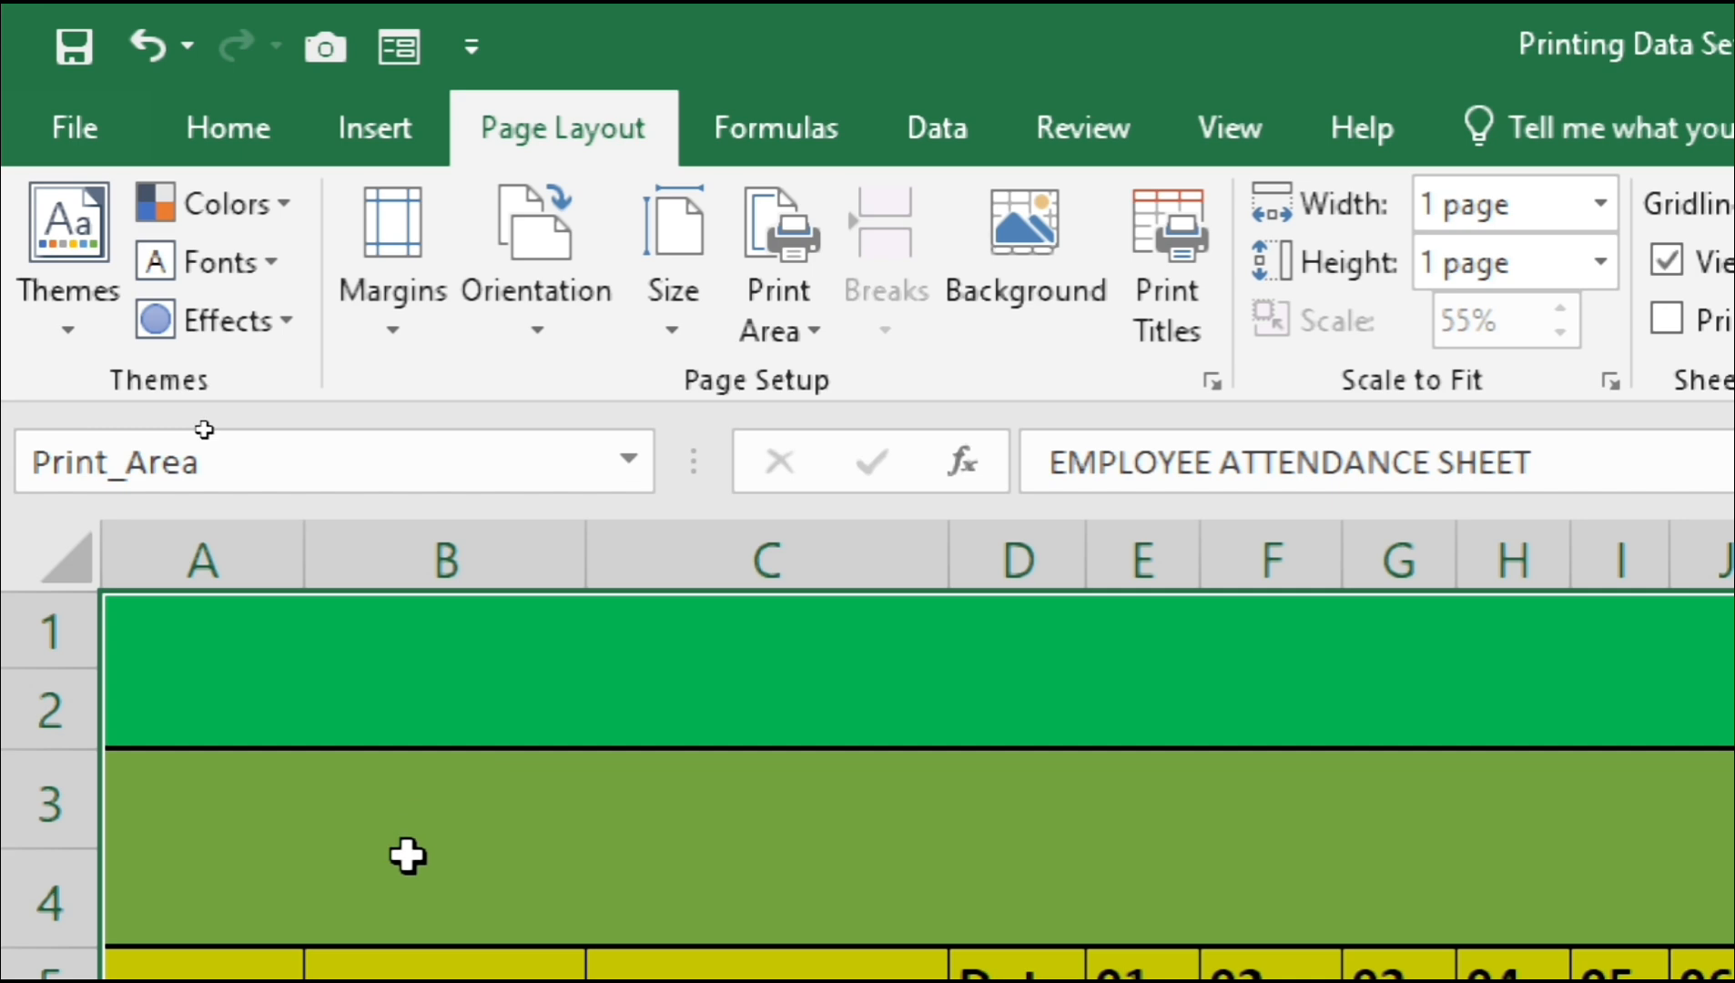
left_click(798, 313)
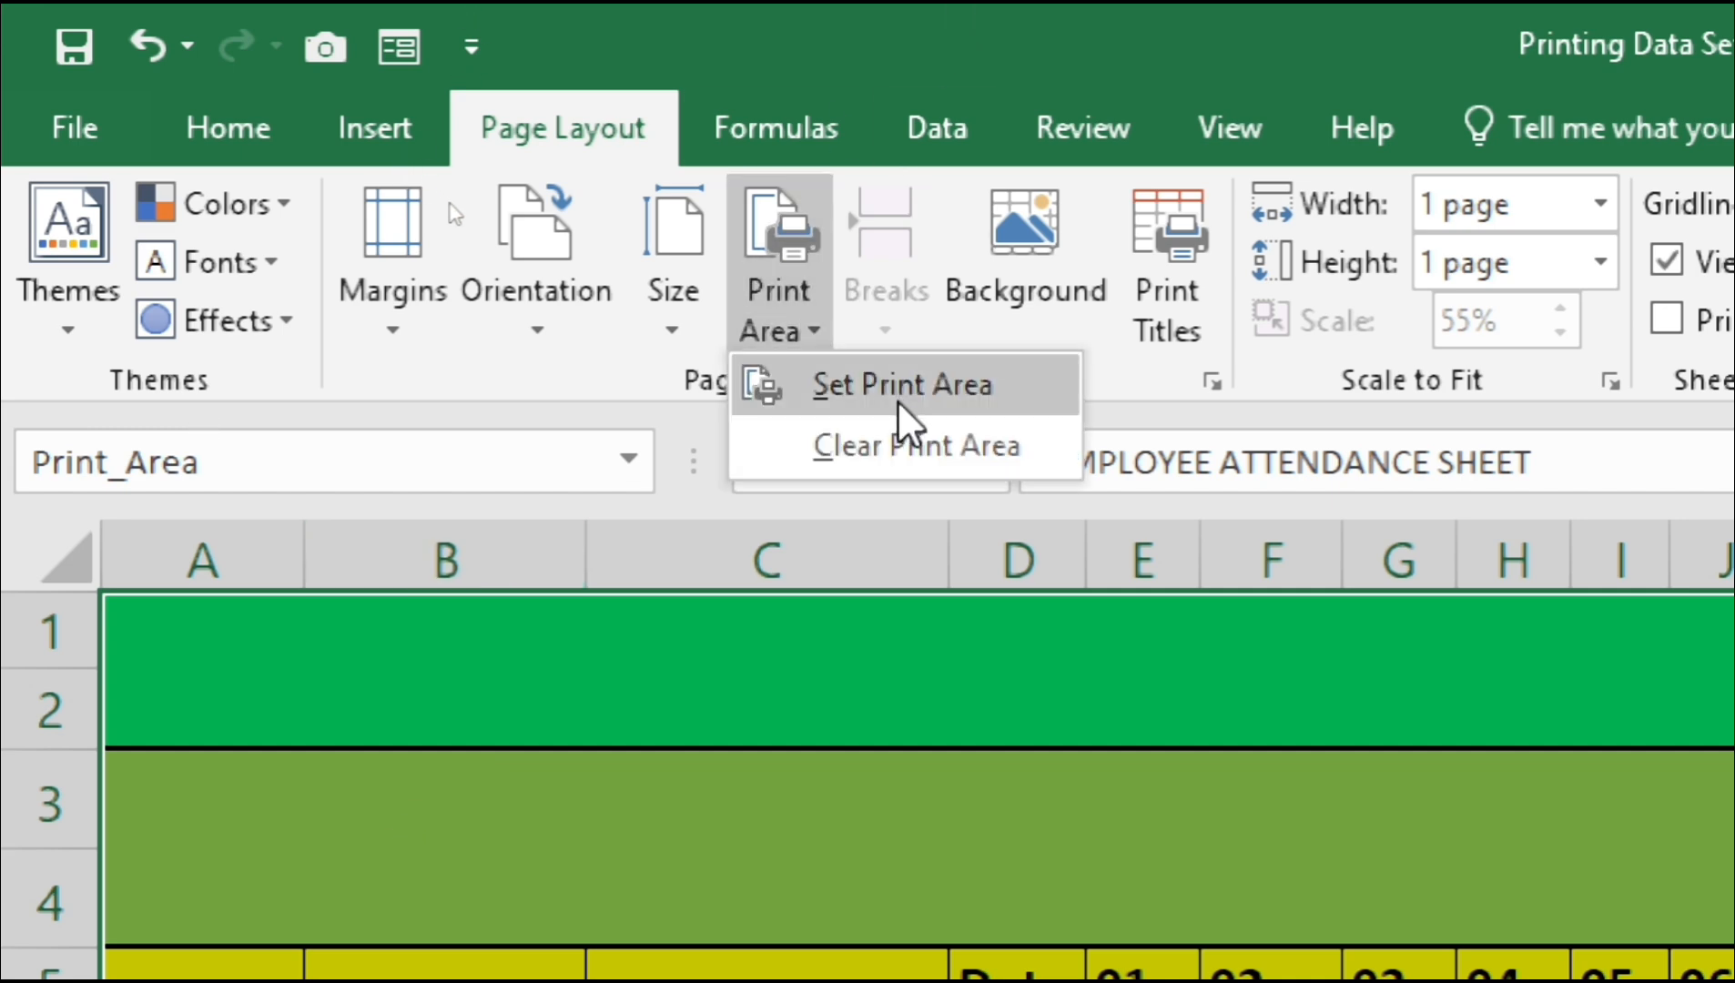
left_click(892, 433)
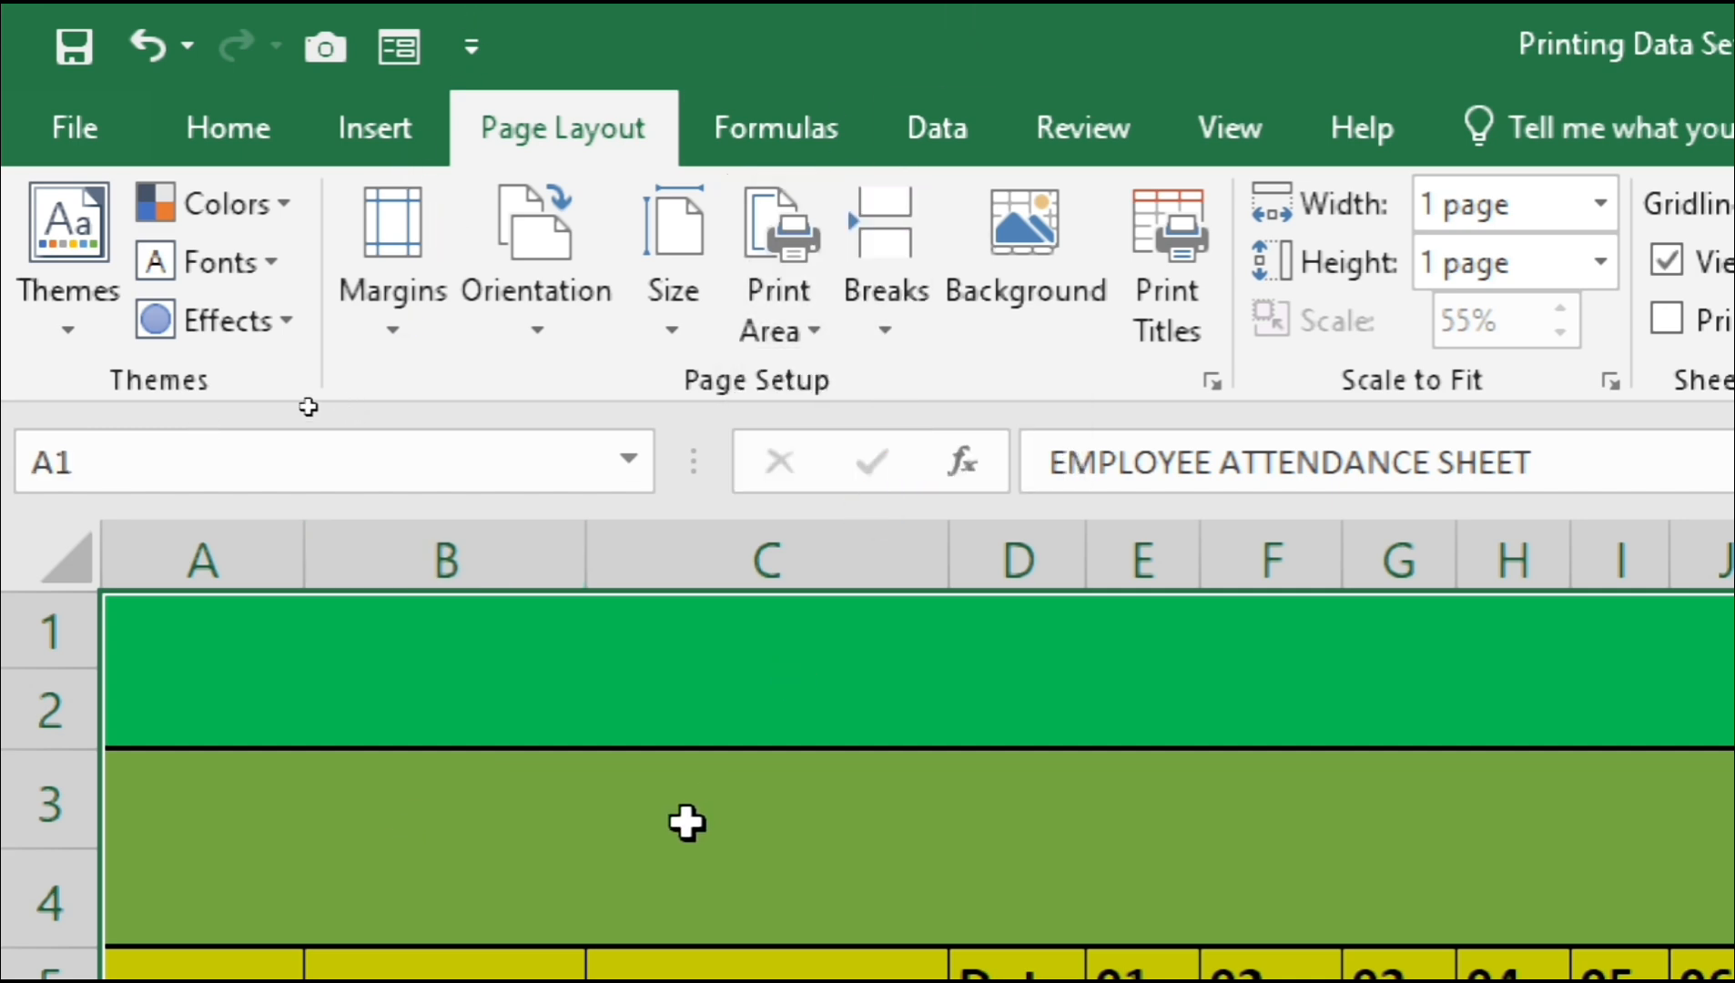
Step: Set the range A5:N14, from the Emp. Id header to employee 108's entry for day 10, as the print area
left_click(553, 804)
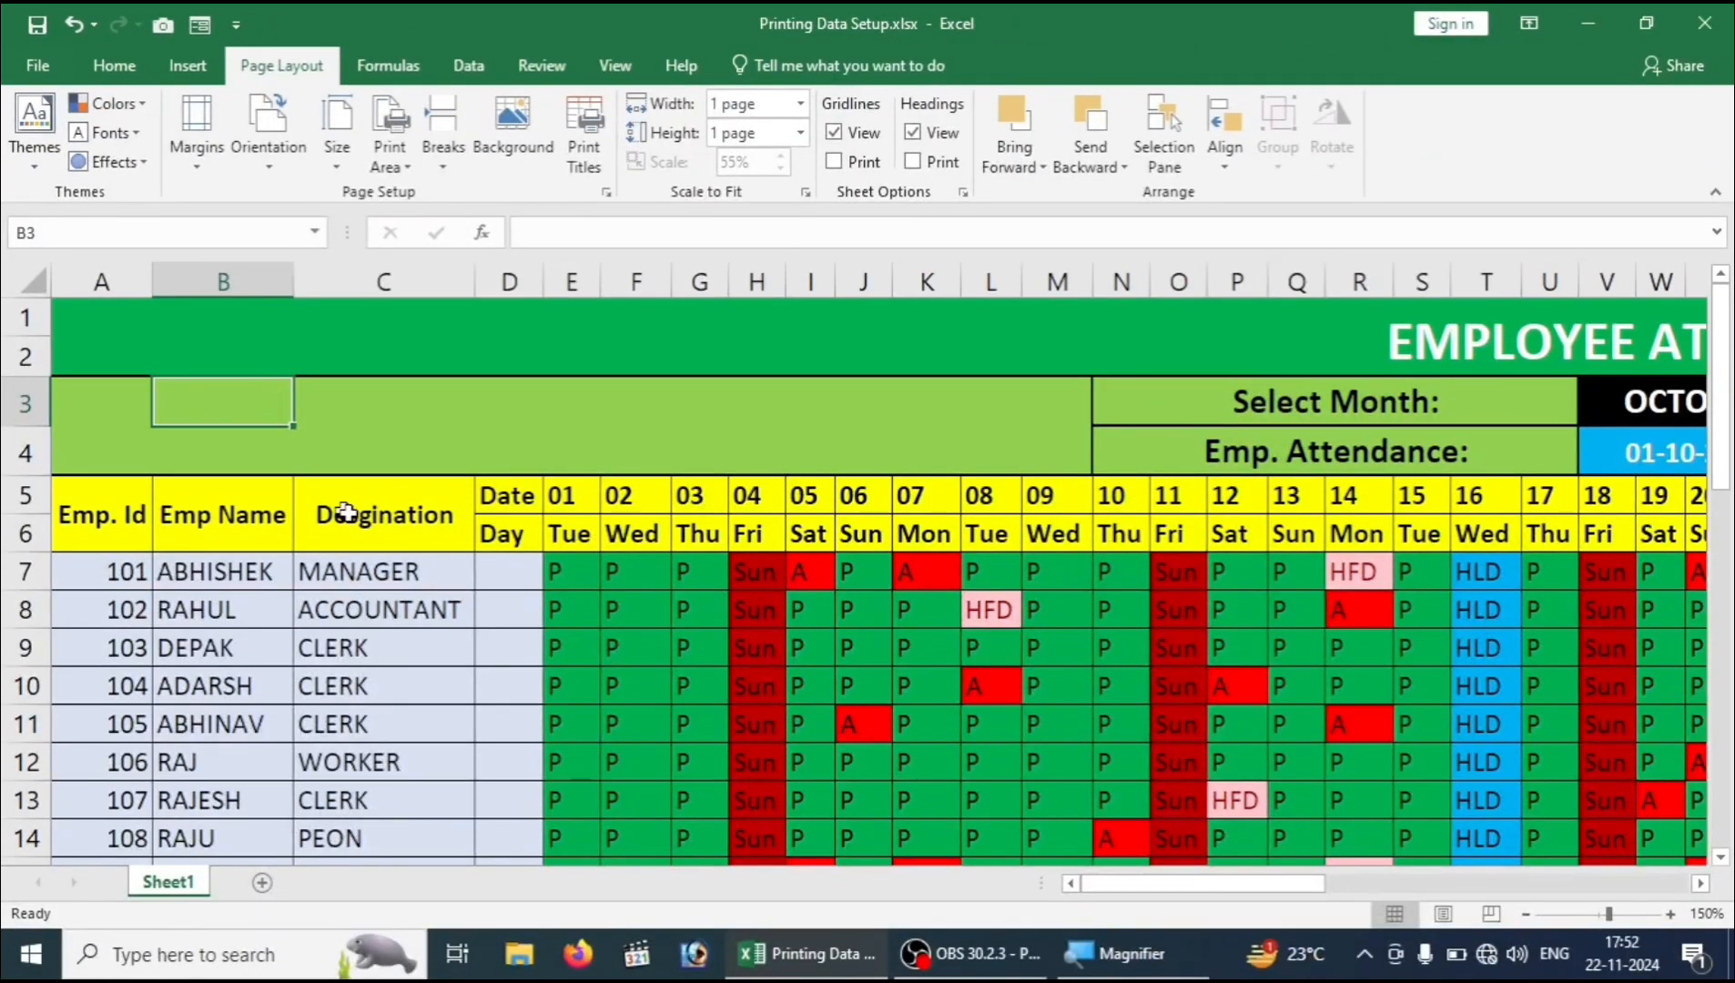
left_click(350, 517)
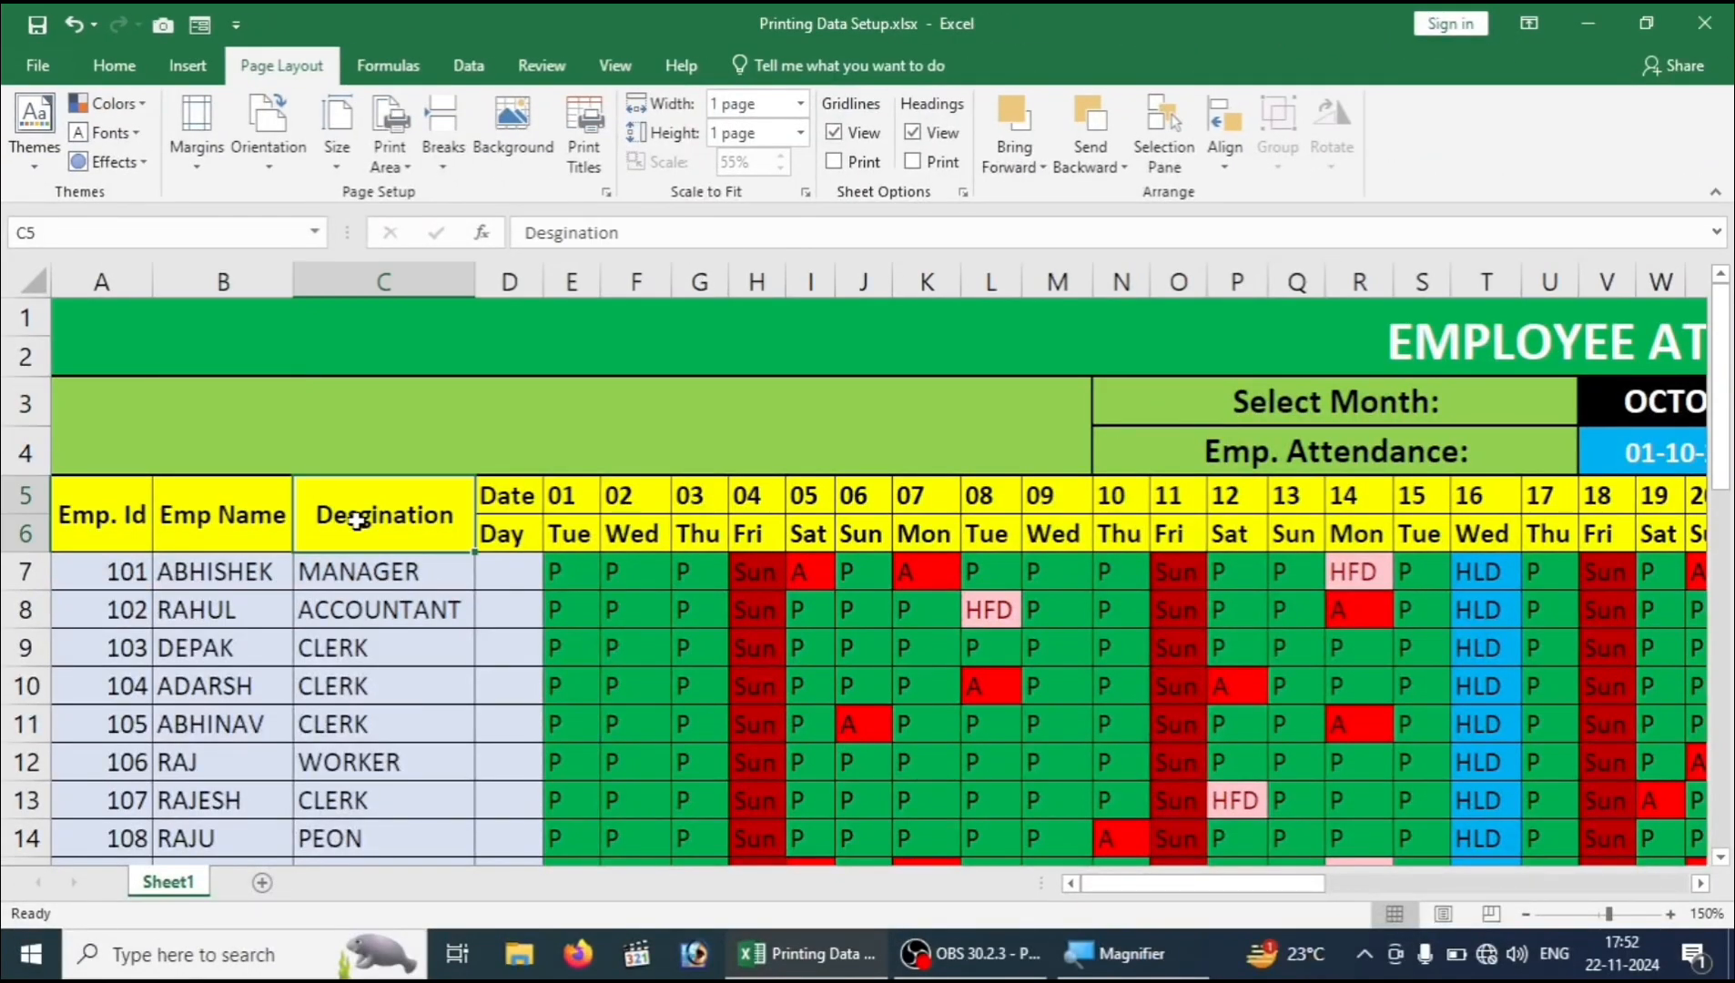
mouse_move(123, 511)
left_mouse_down()
mouse_move(568, 678)
mouse_move(1006, 774)
mouse_move(1085, 804)
mouse_move(1102, 831)
left_mouse_up()
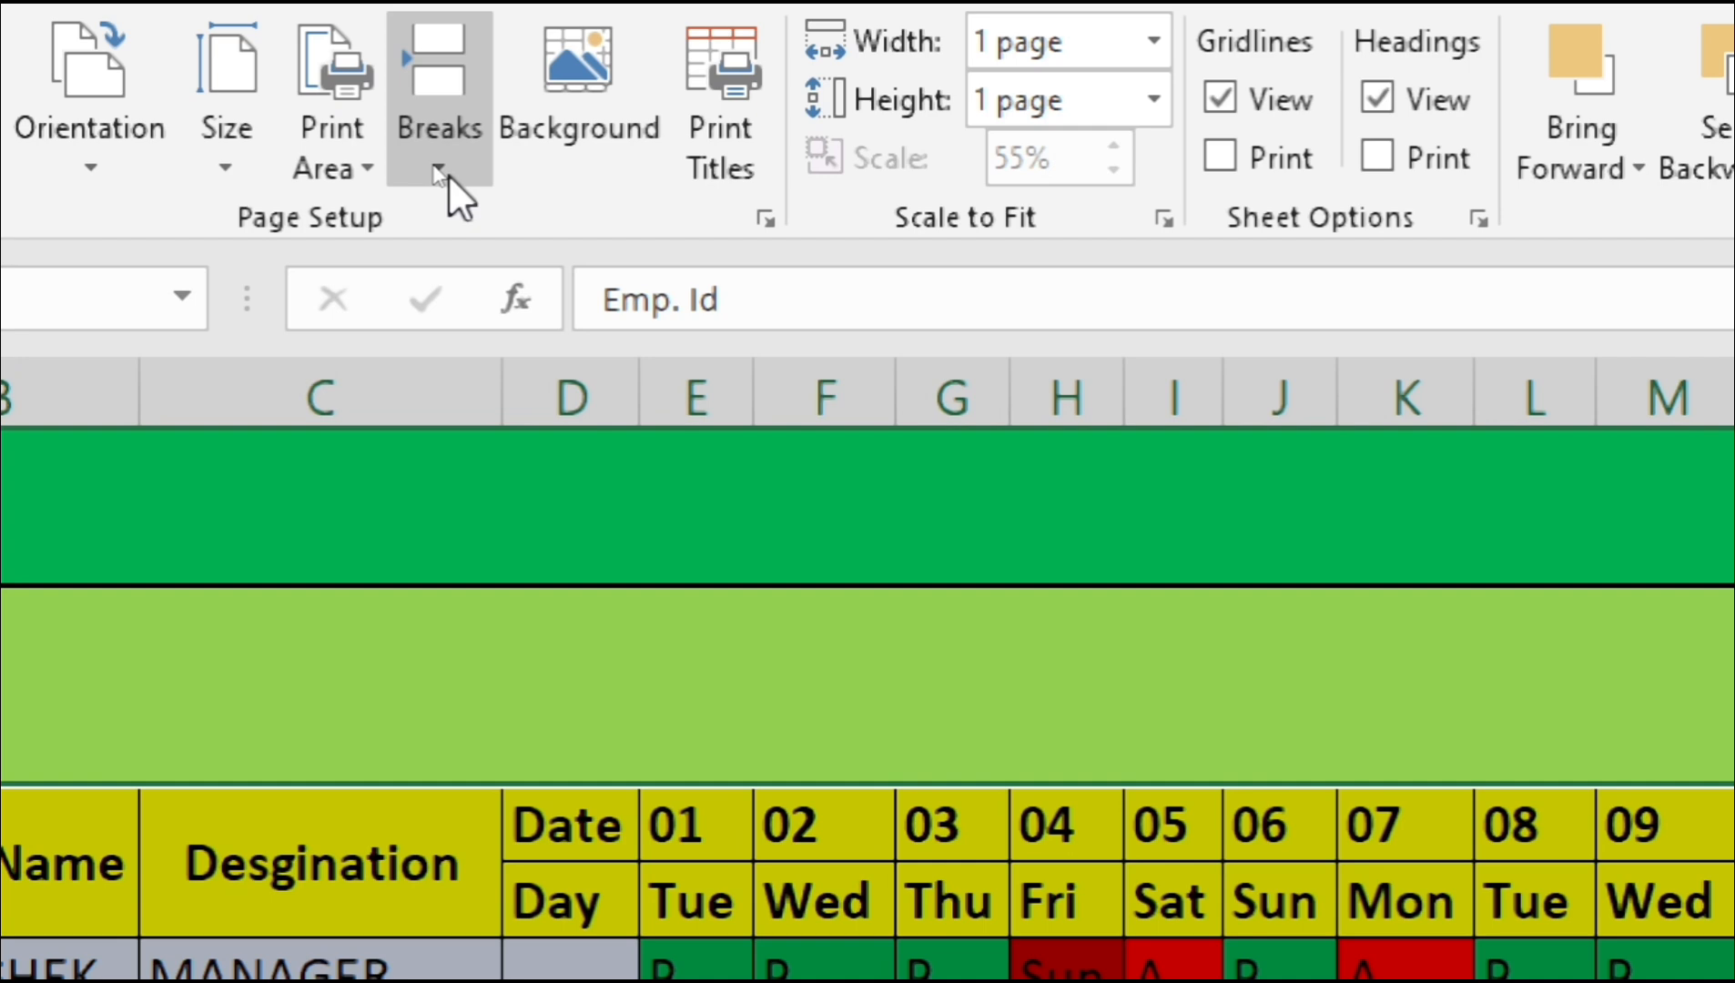
left_click(365, 156)
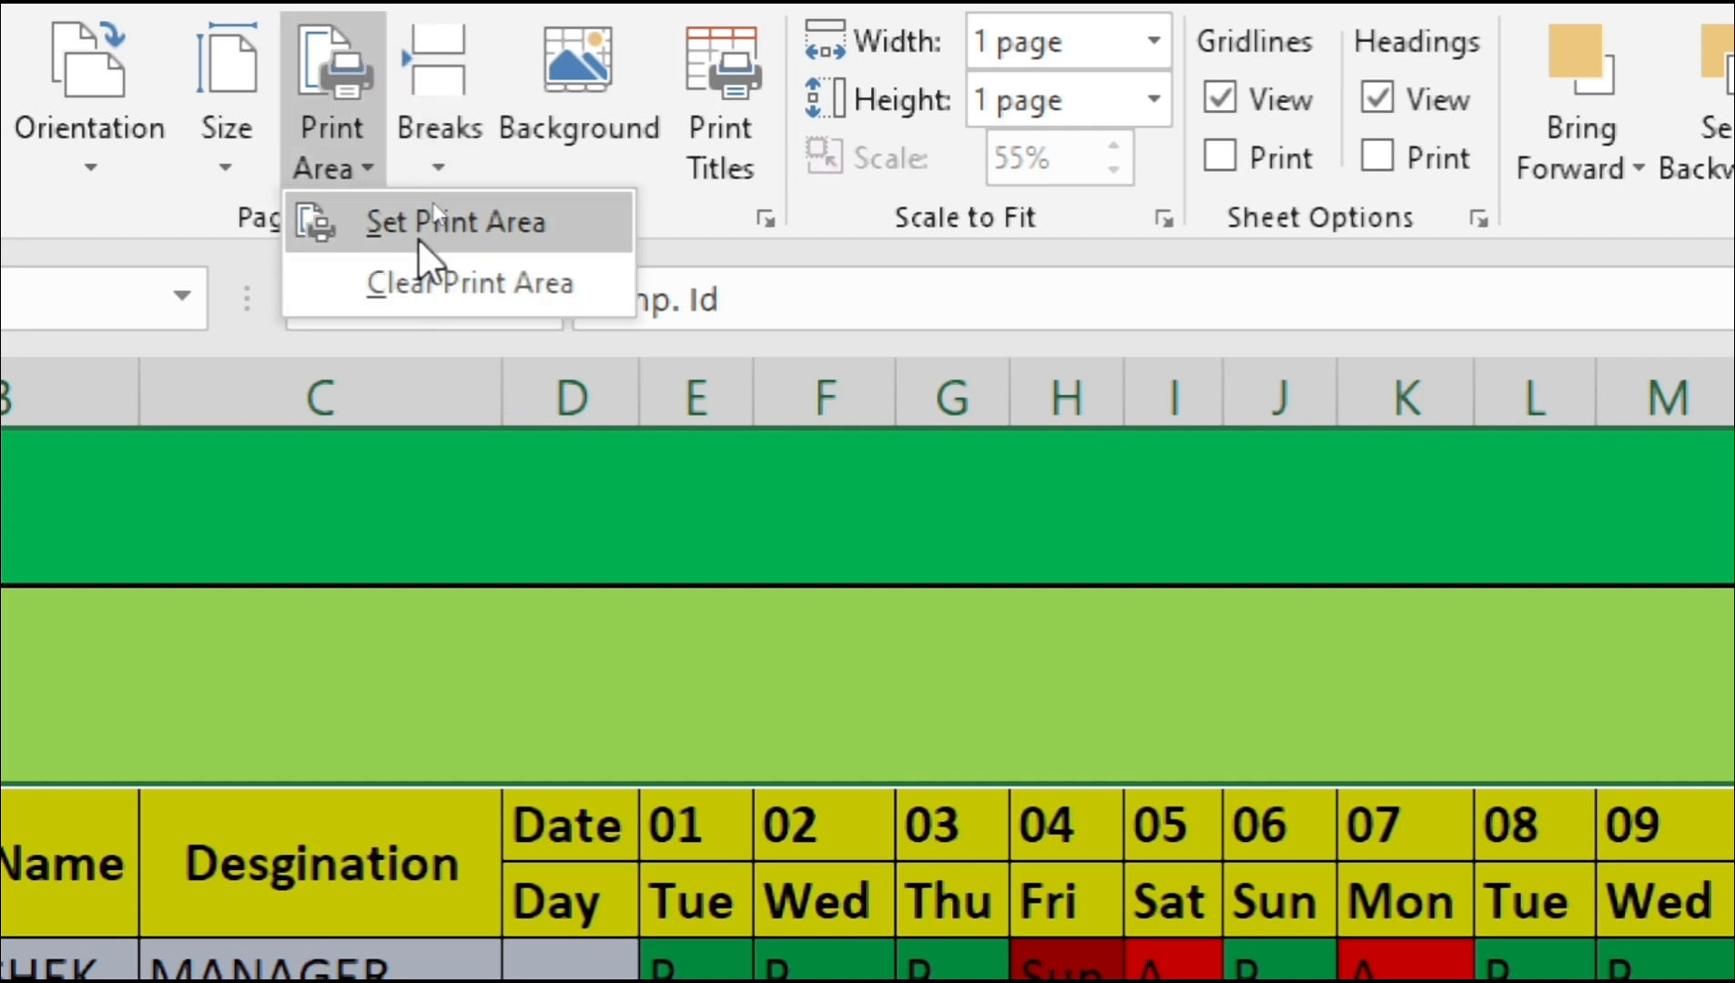
left_click(418, 237)
left_click(658, 660)
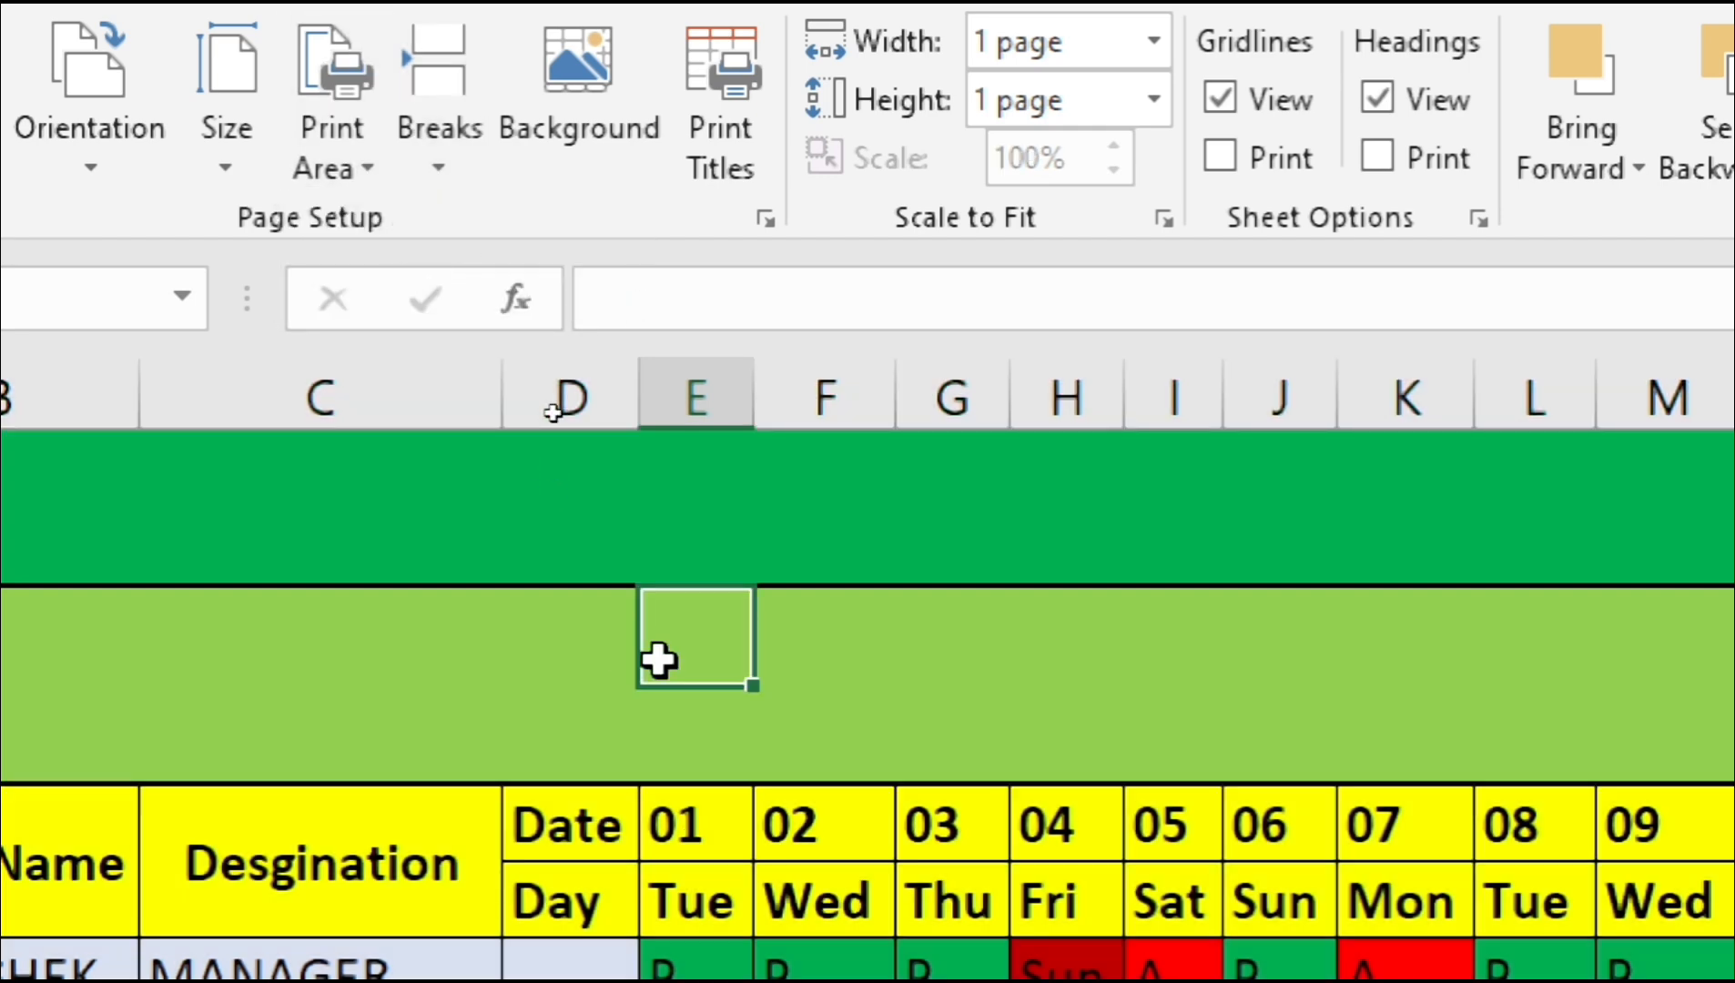
Step: Check the partial table and the print range choices in the print preview, and clear the print area
key("ctrl+p")
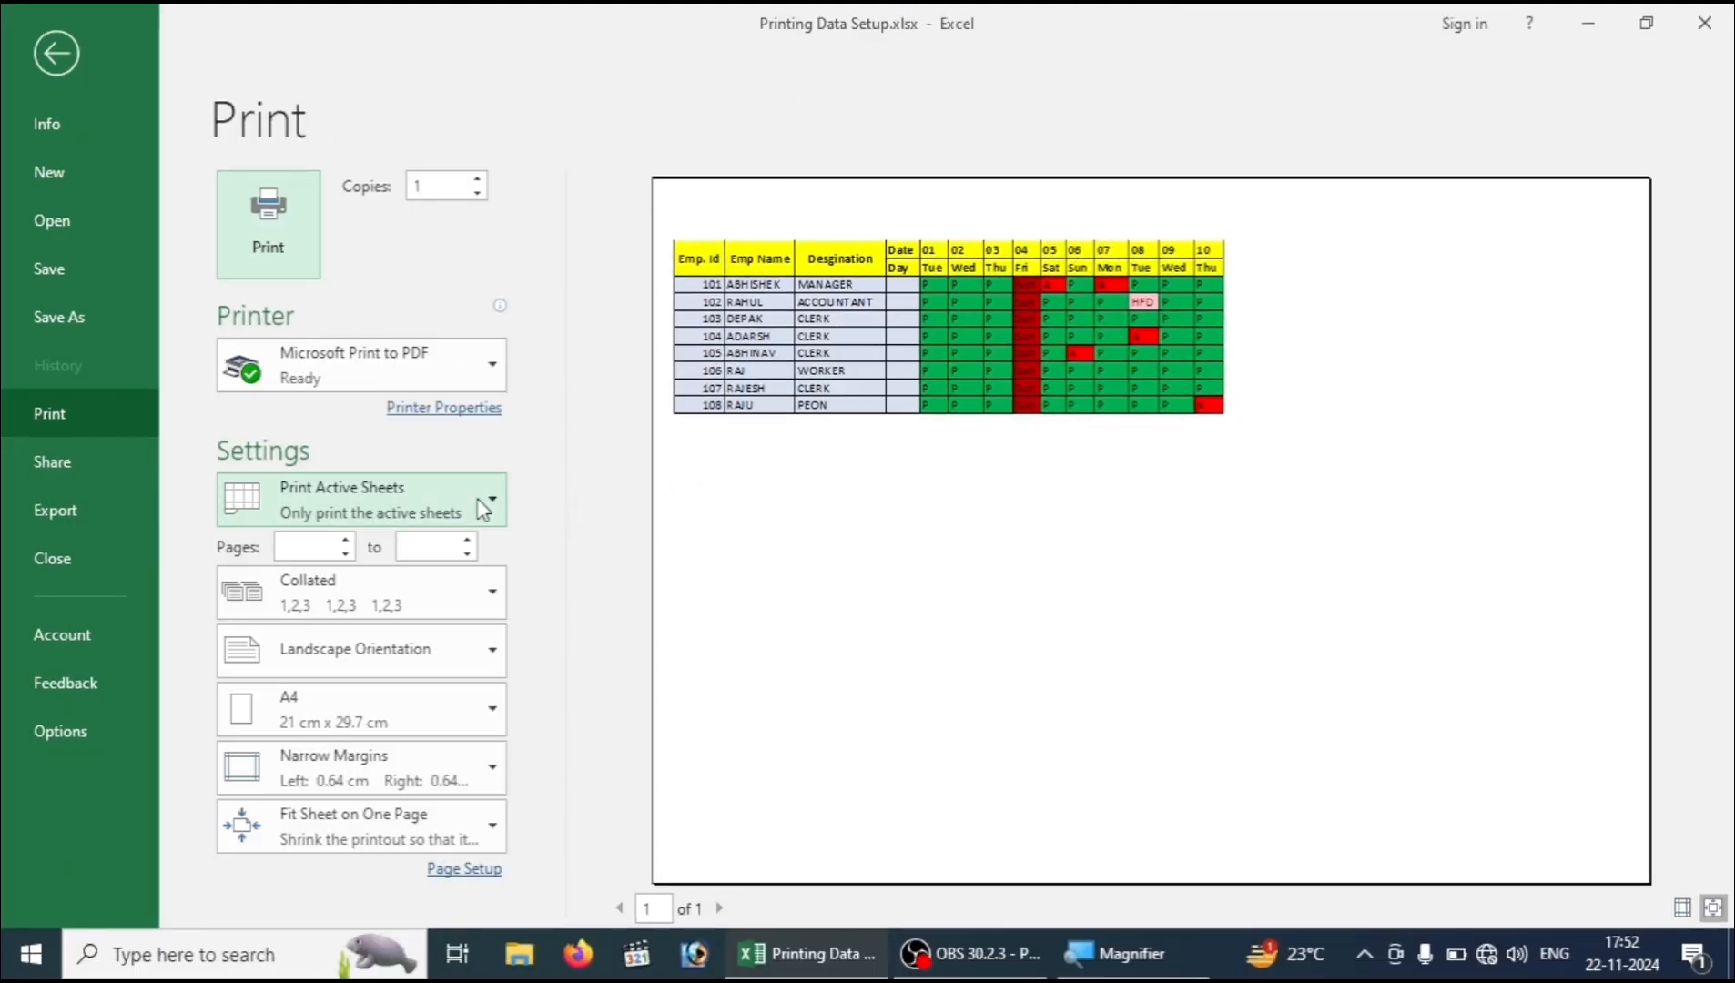
left_click(479, 499)
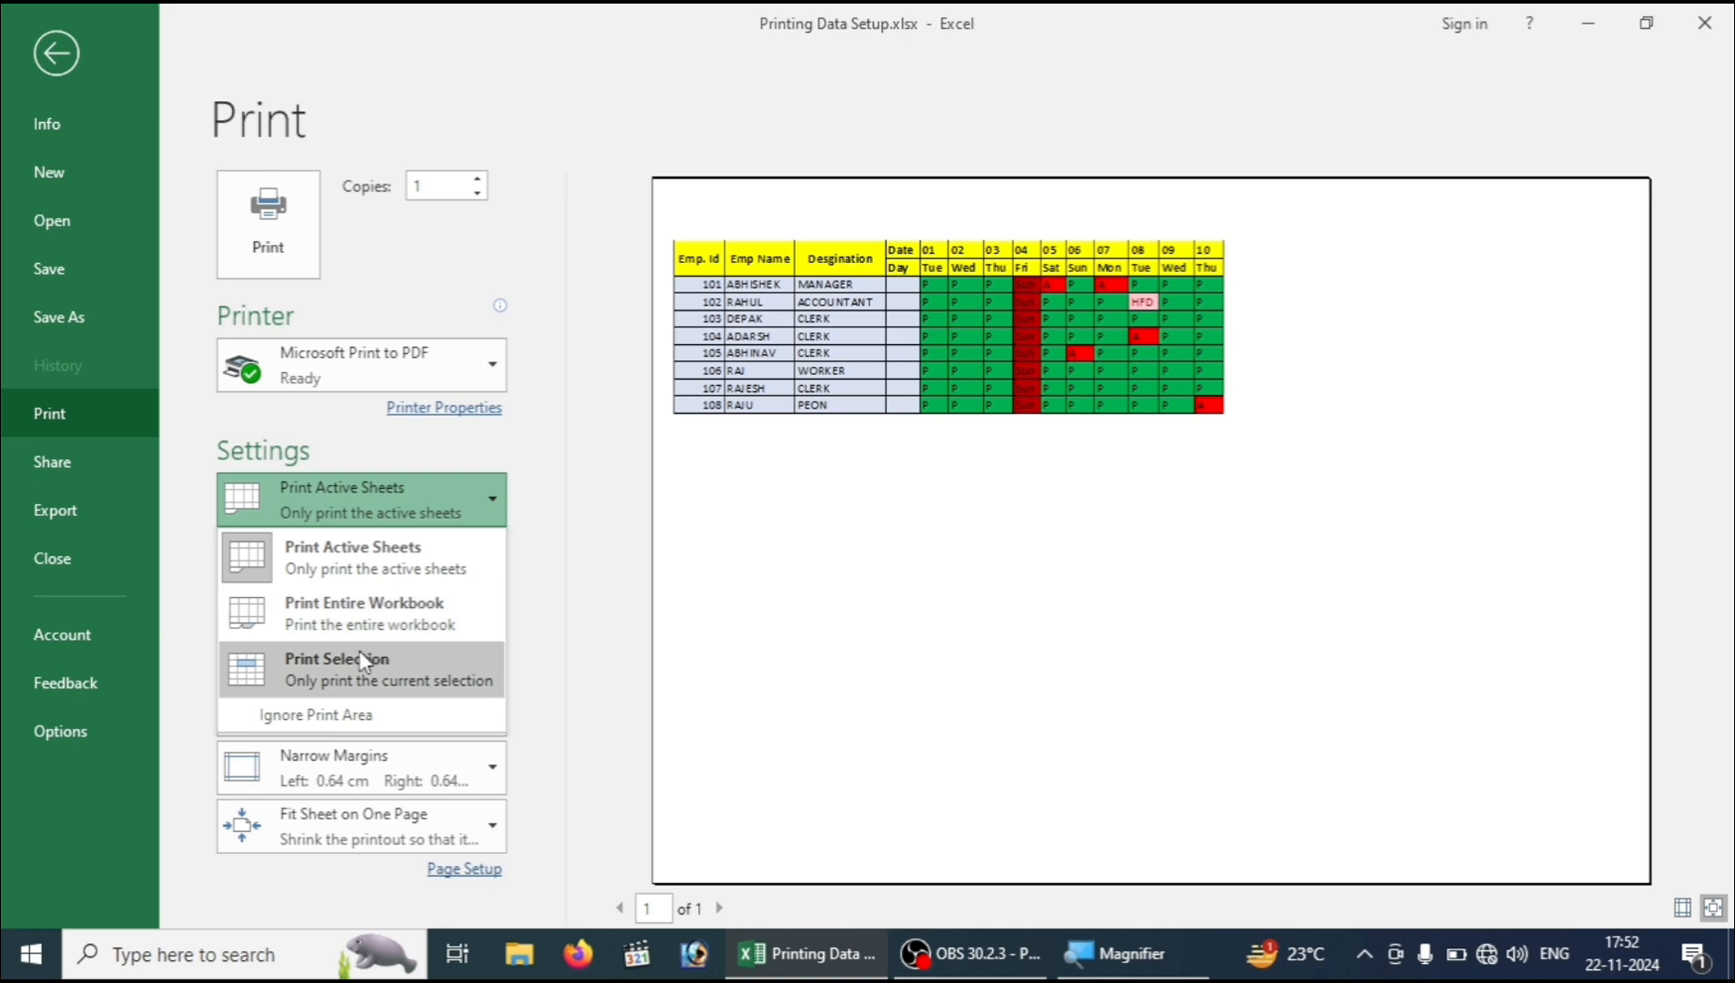
left_click(51, 52)
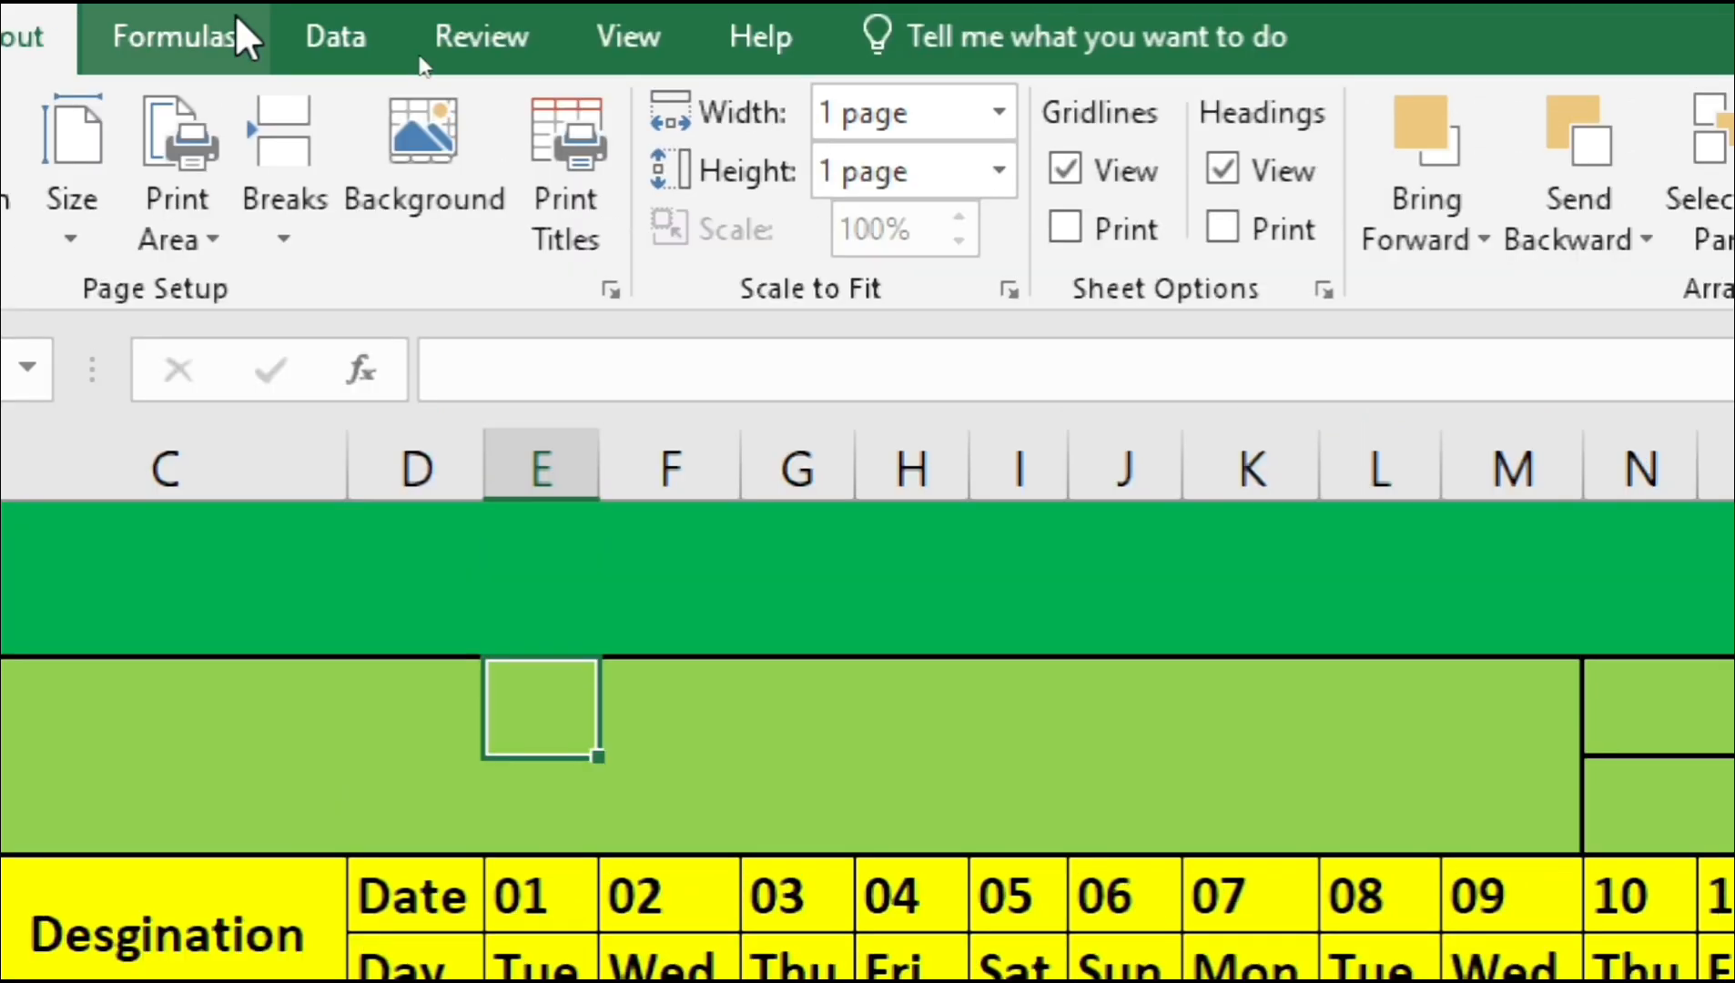
left_click(193, 211)
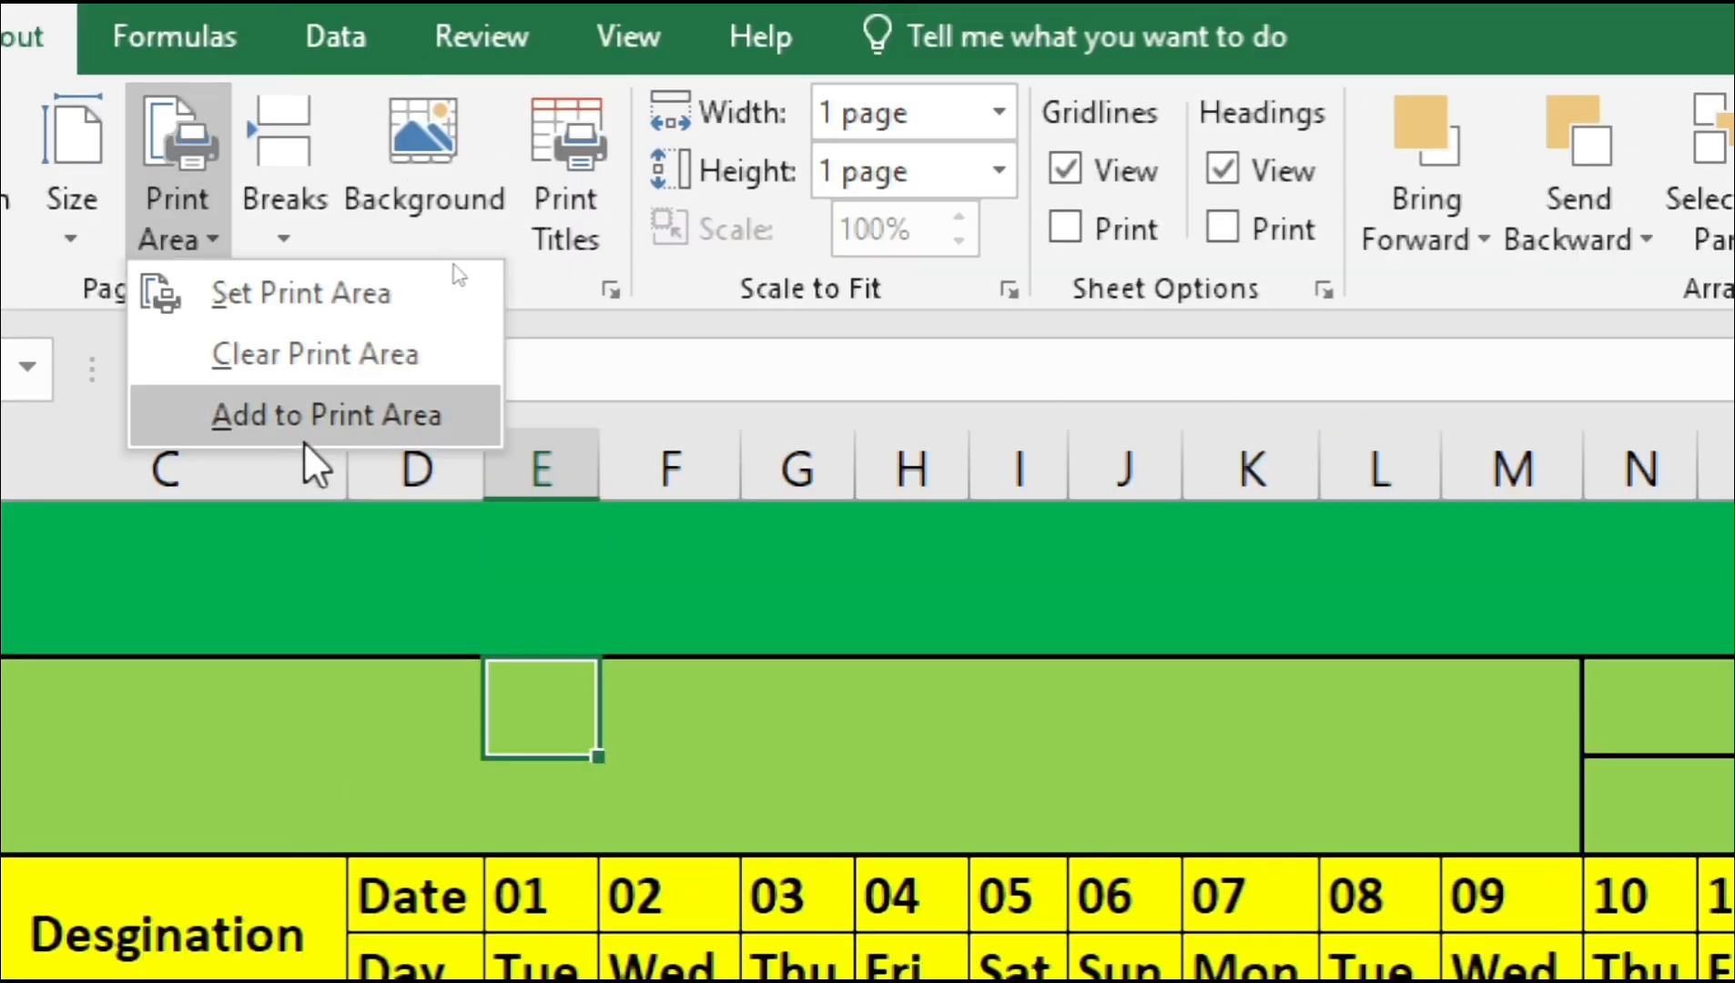
left_click(289, 367)
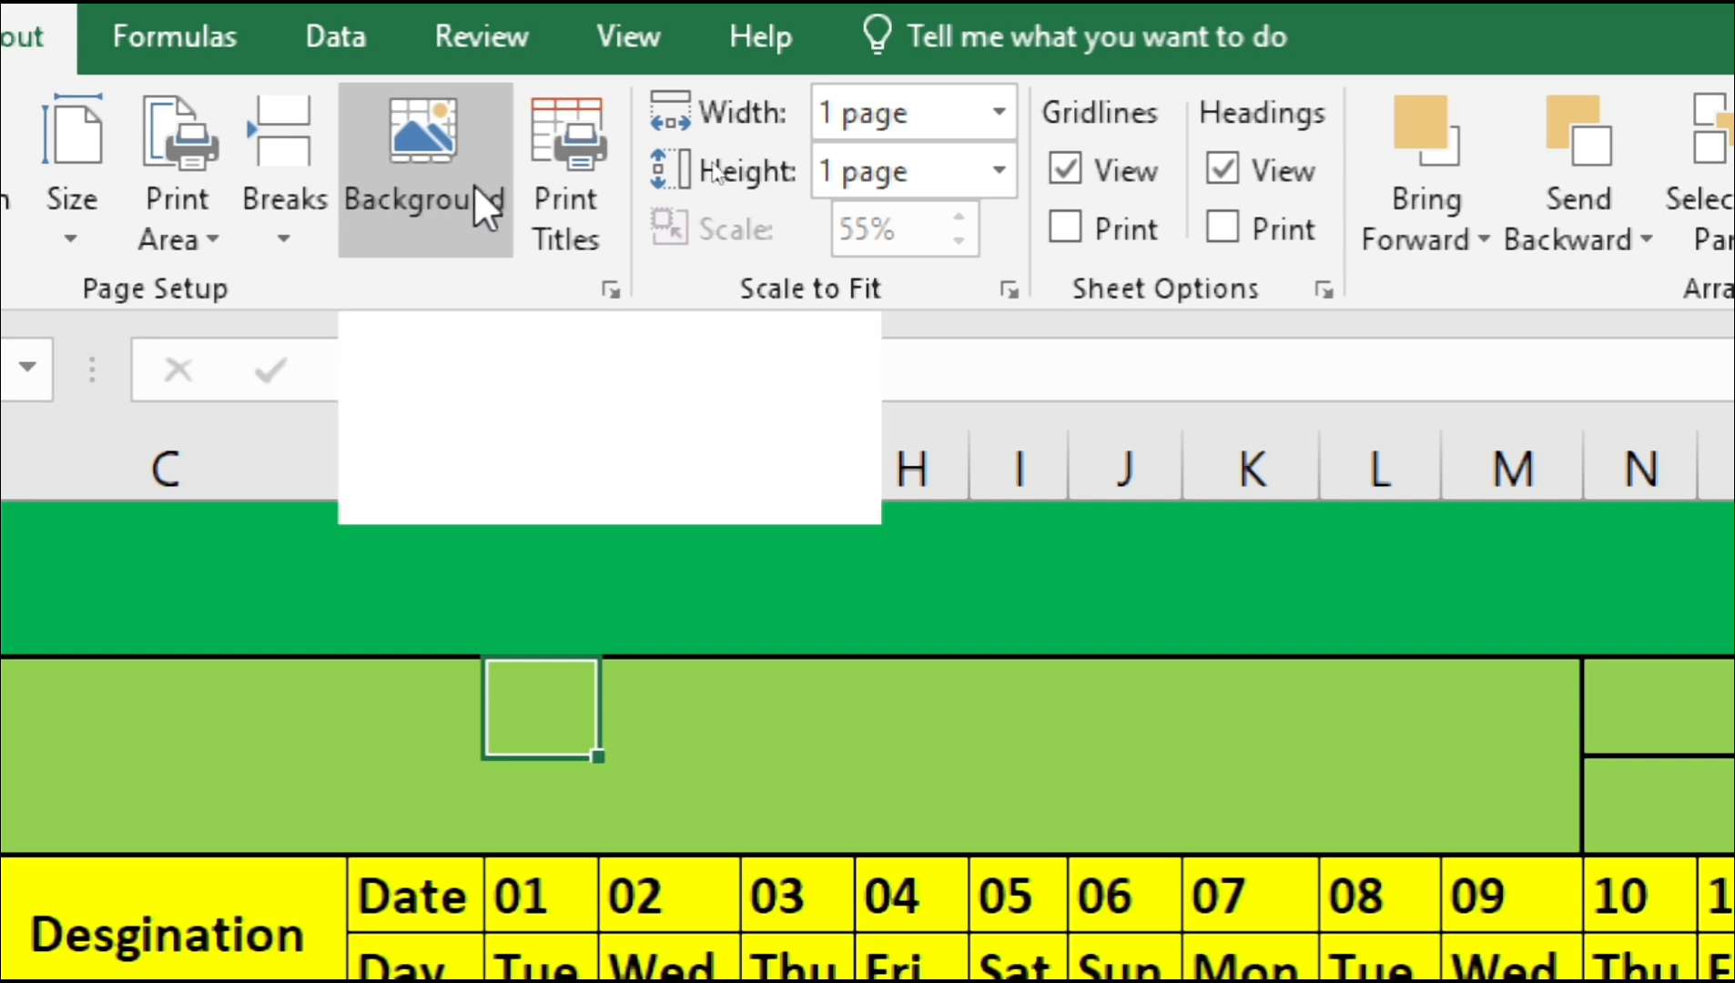
Step: Set rows $1:$2 to repeat at the top of each printed page and open the print preview
left_click(593, 226)
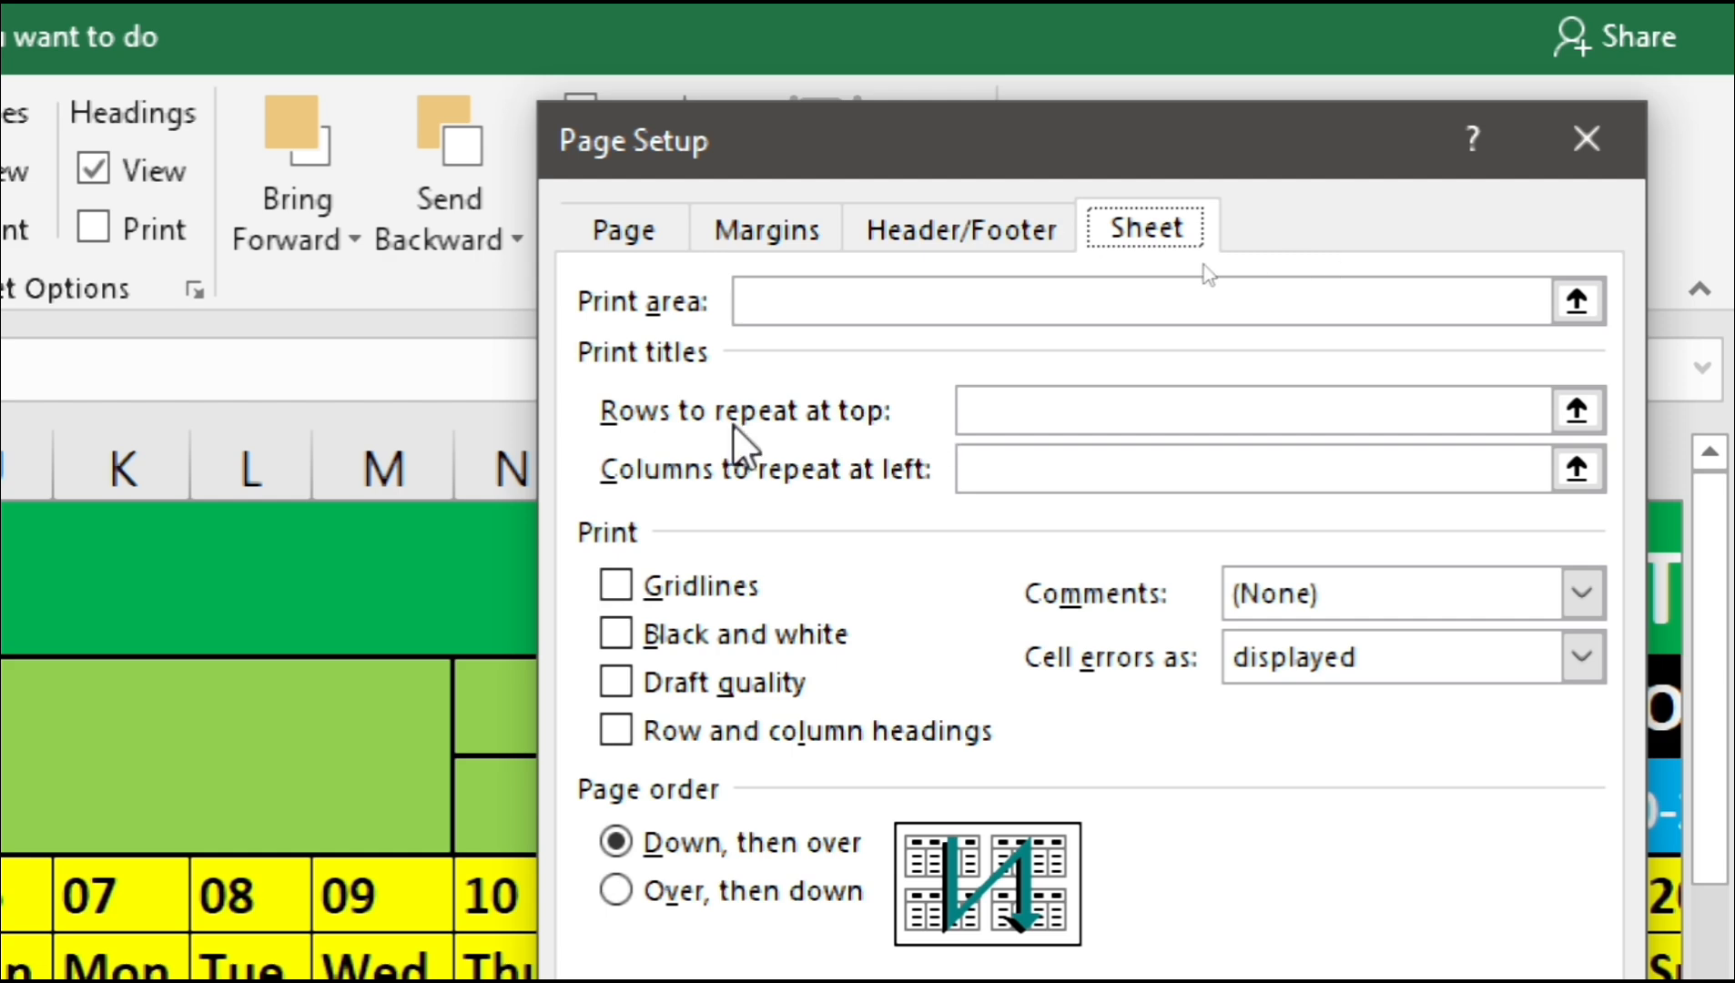
left_click(1077, 410)
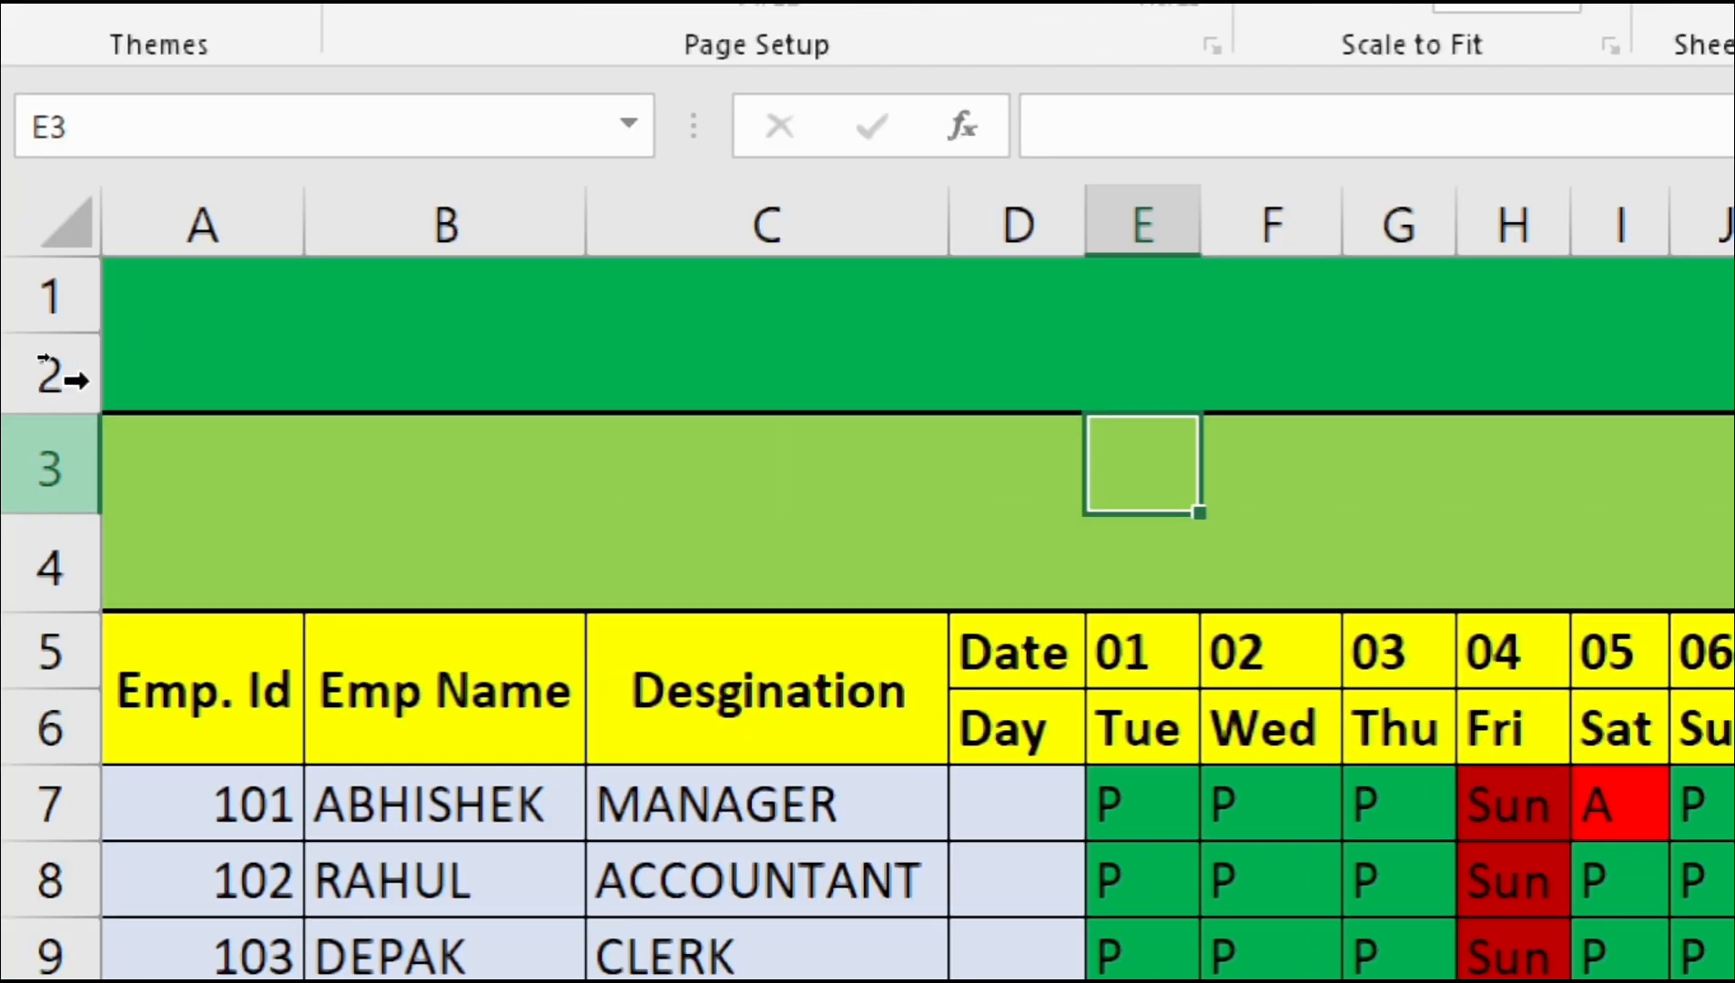
left_click(53, 318)
key("Return")
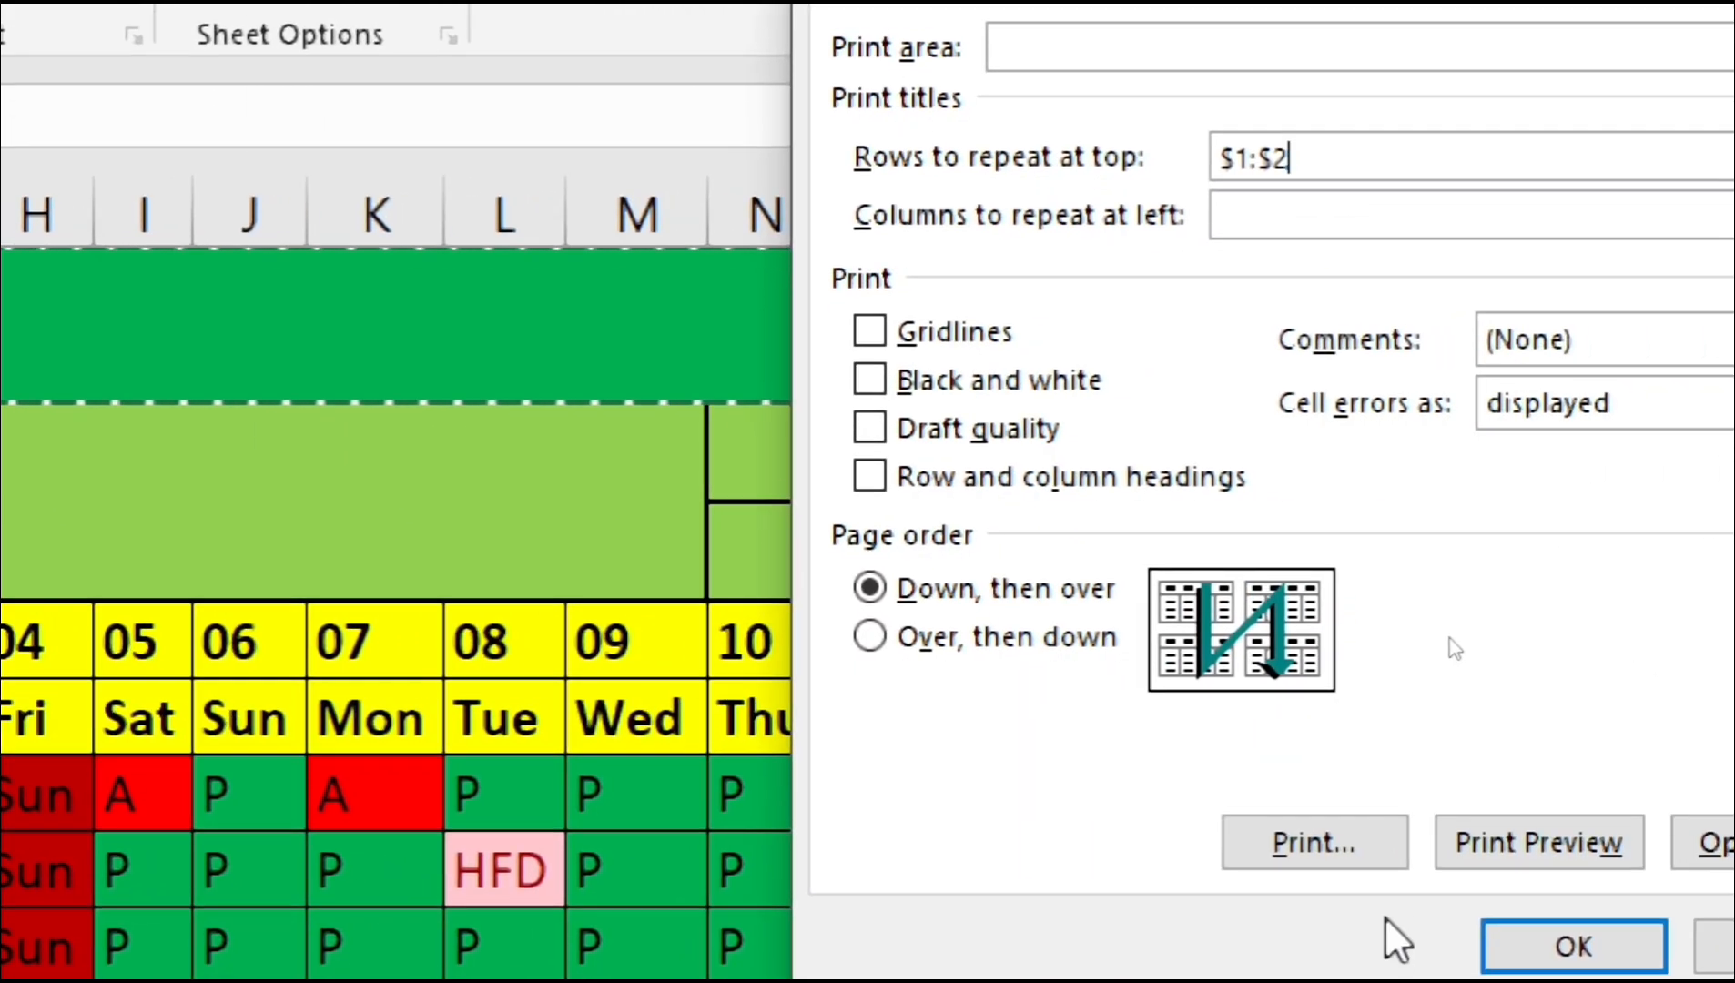
left_click(1545, 815)
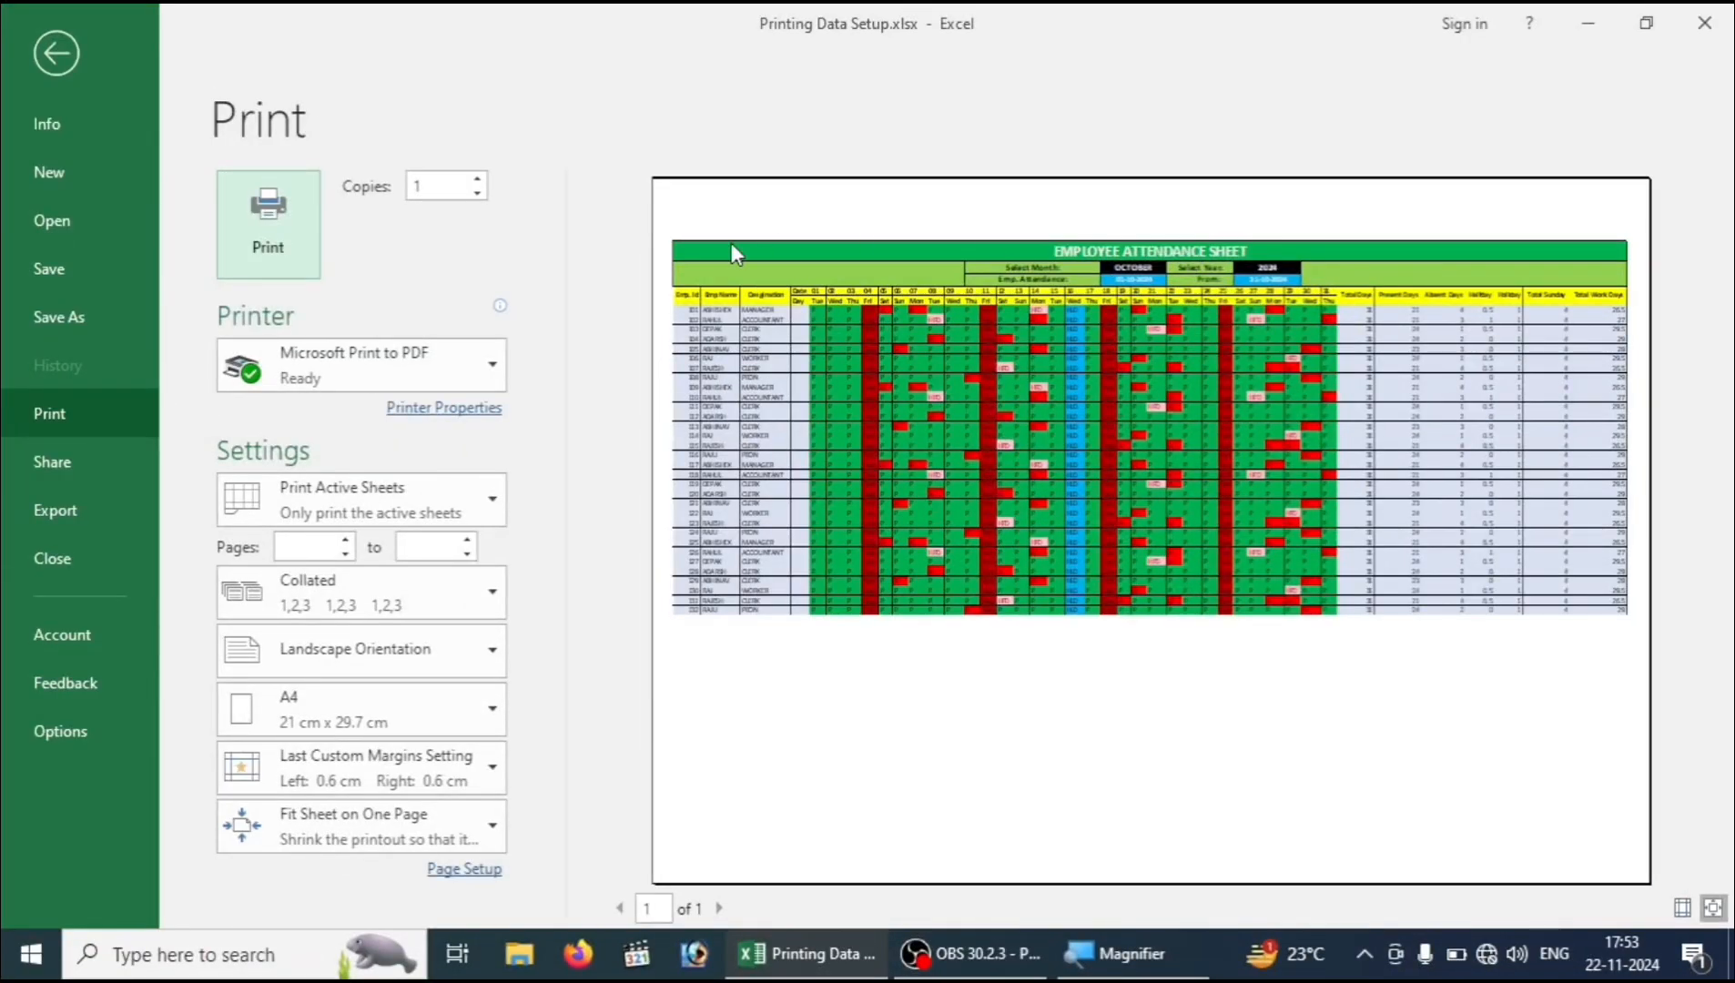
Step: Return to the worksheet and review the print title settings in the Page Setup dialog without changing them
left_click(78, 73)
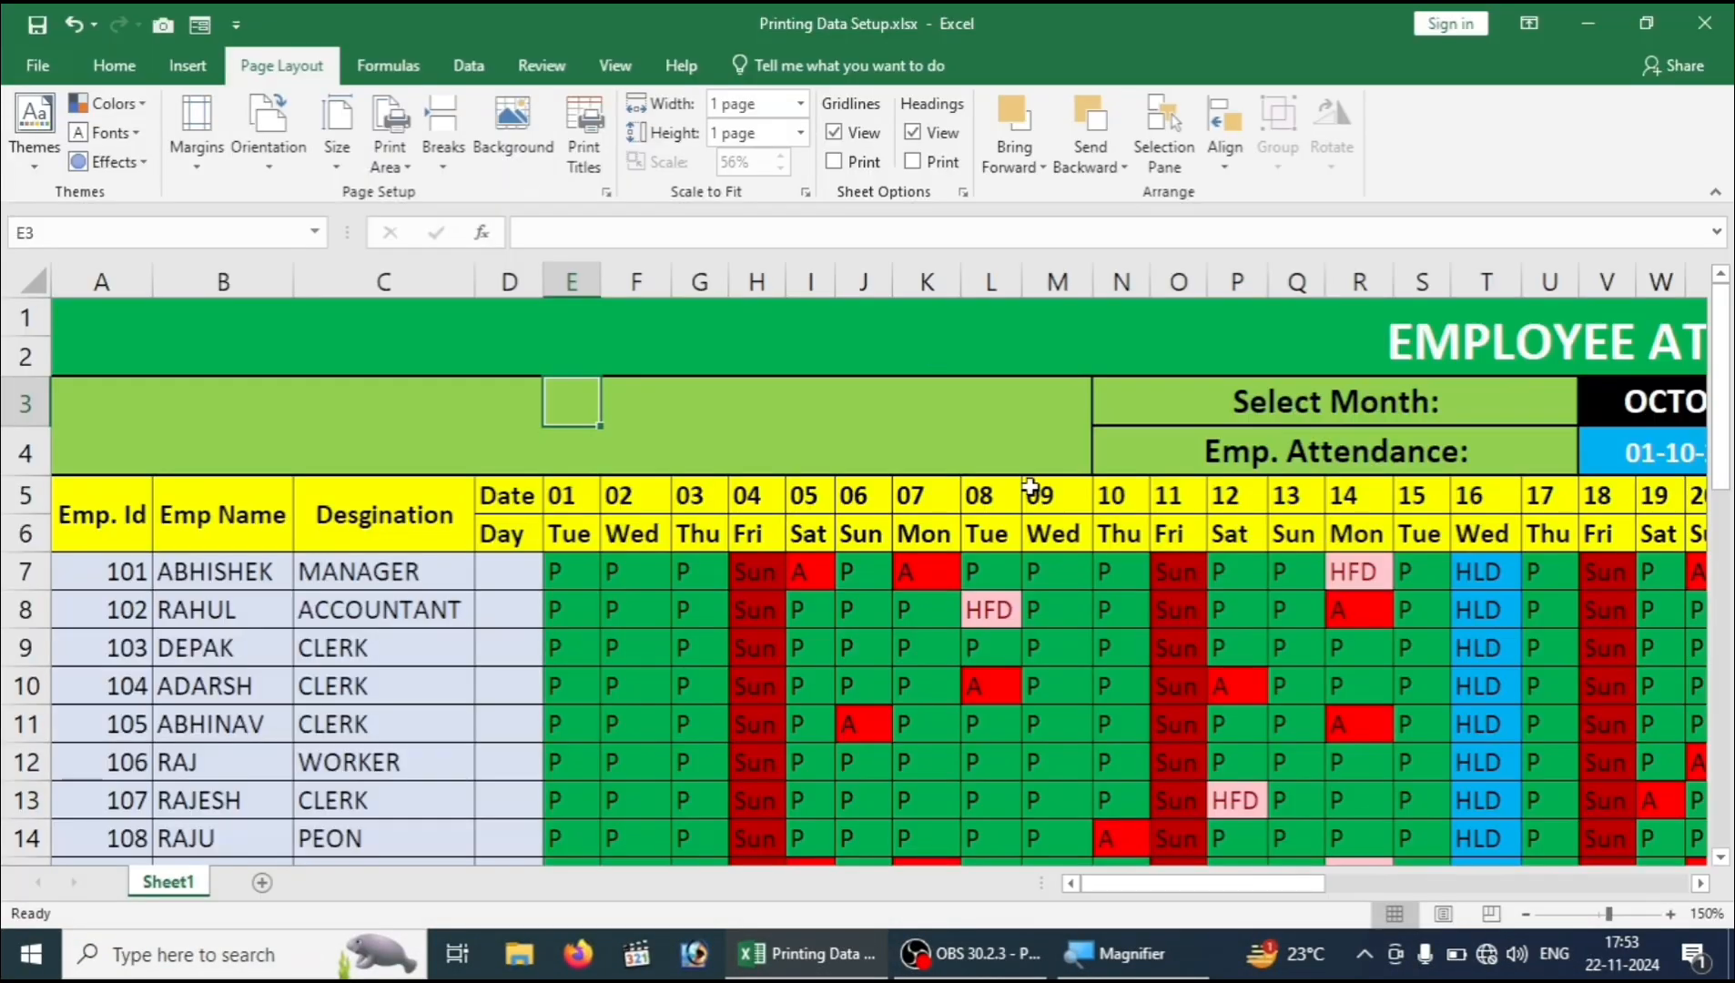
left_click(582, 148)
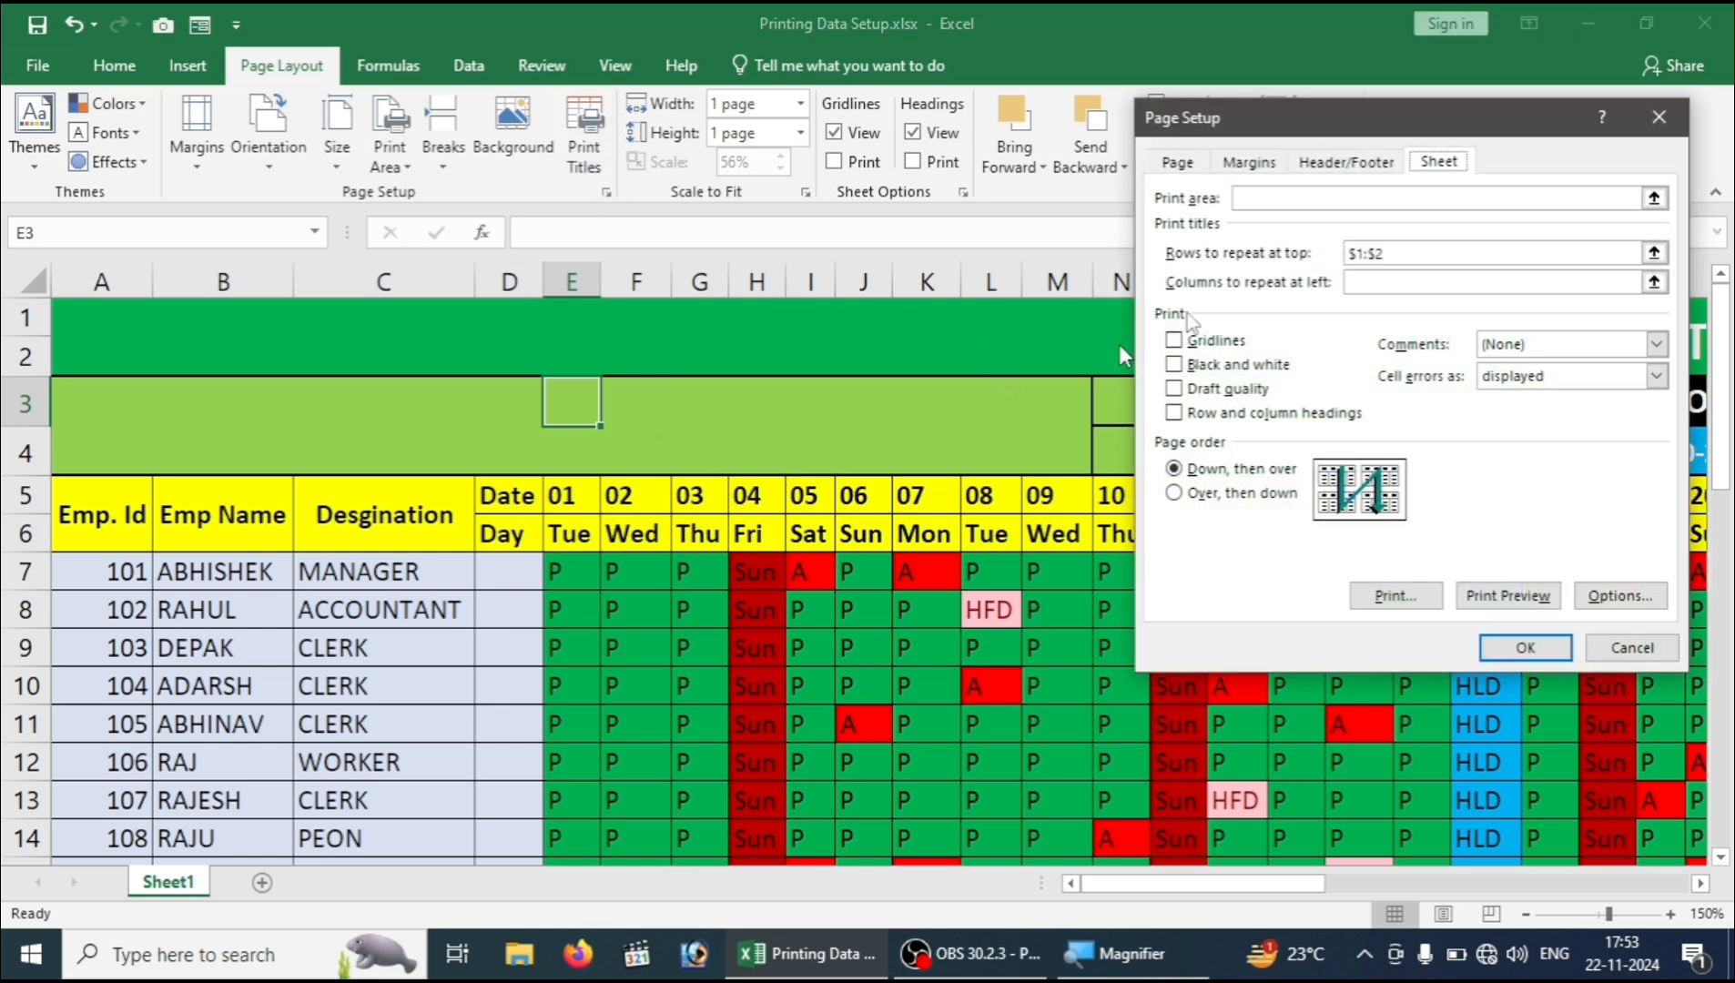
left_click(1658, 116)
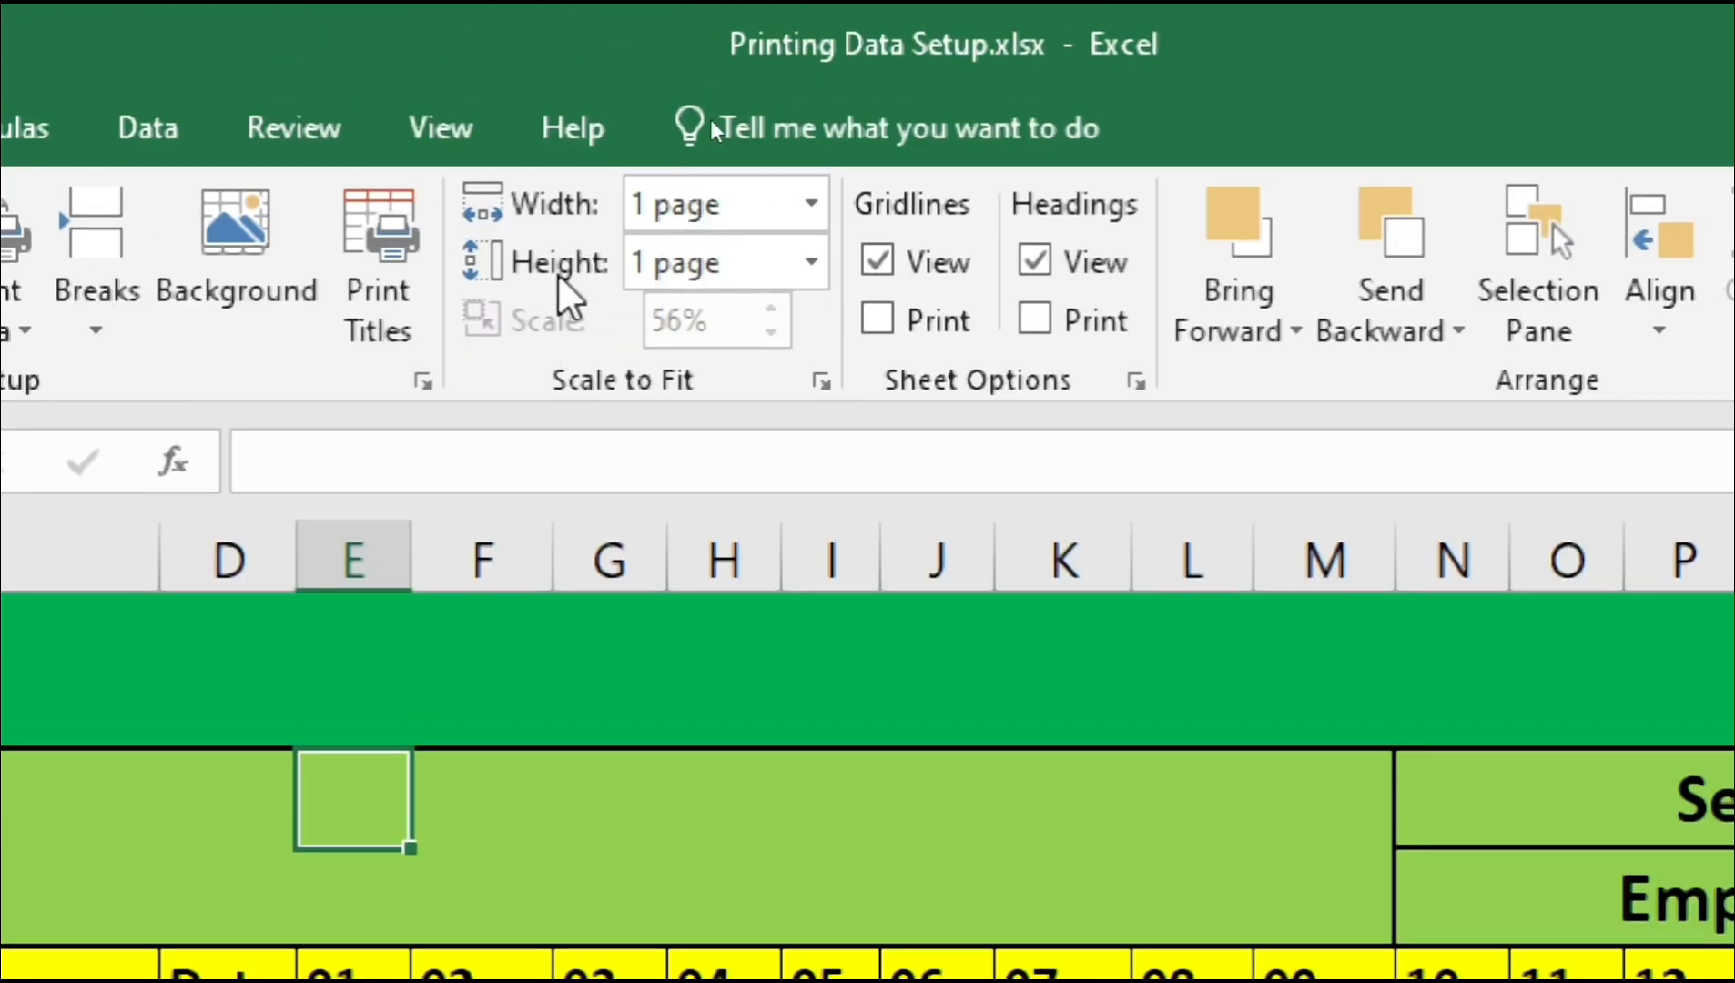
Step: Set both the width and height of the printout scaling to Automatic
left_click(811, 203)
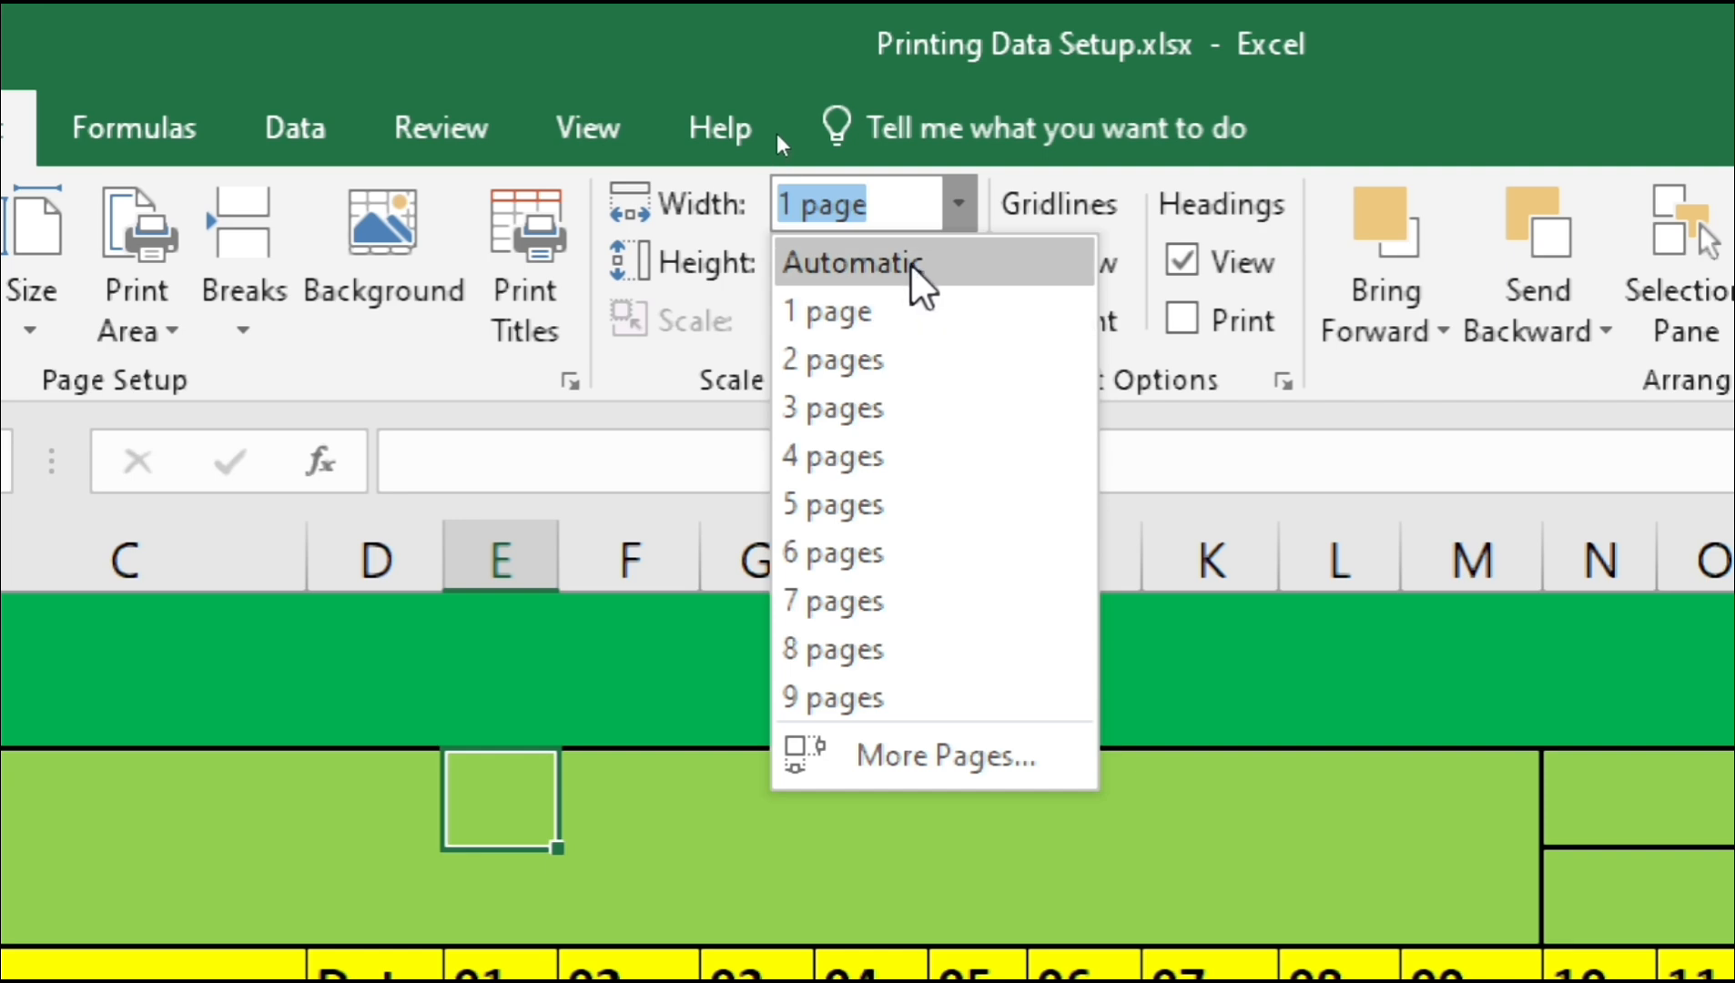
left_click(911, 263)
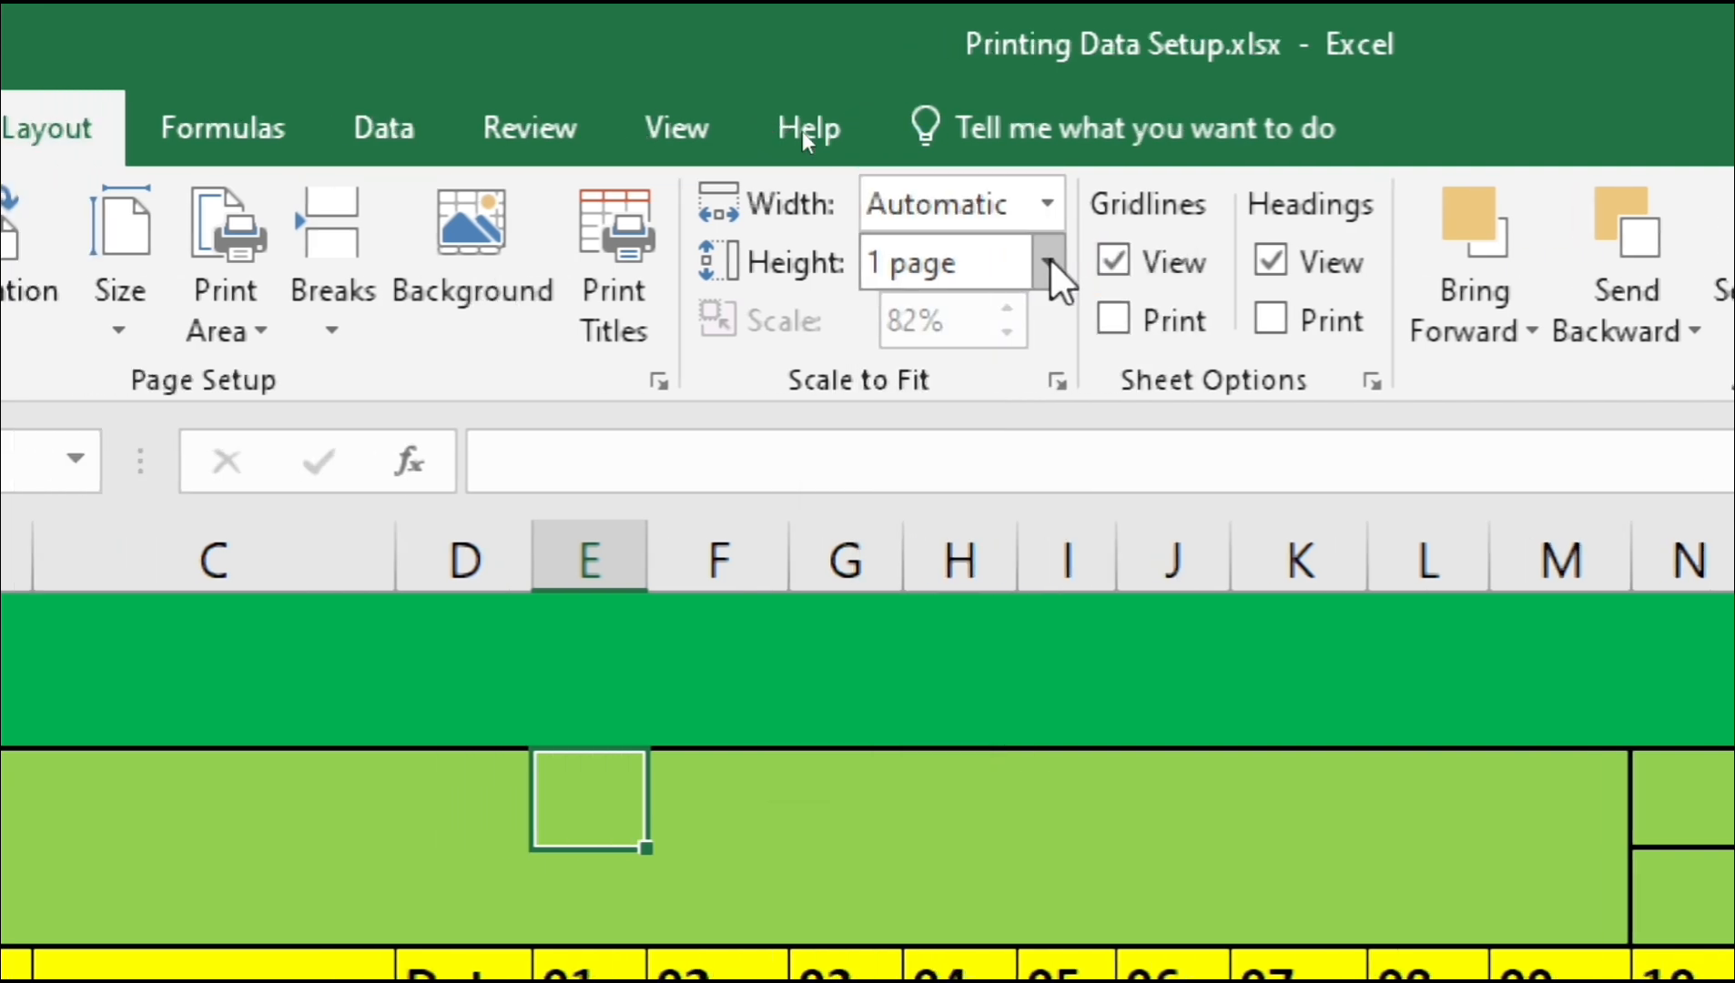
left_click(1048, 263)
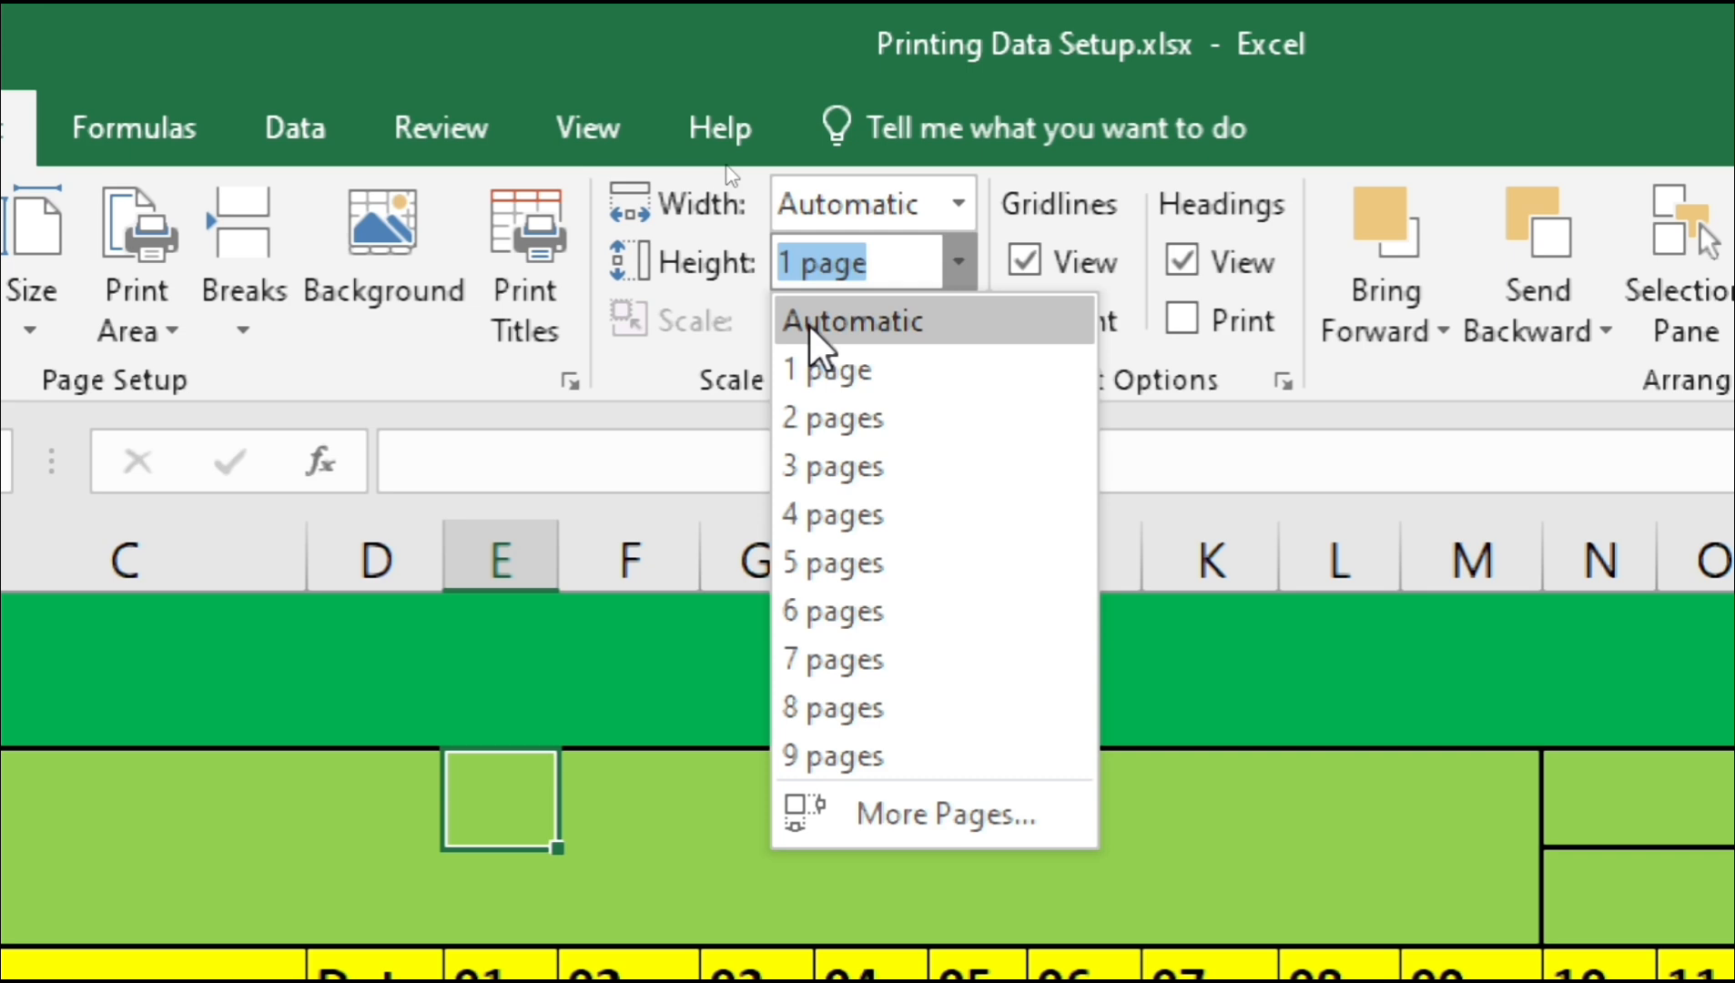
left_click(896, 324)
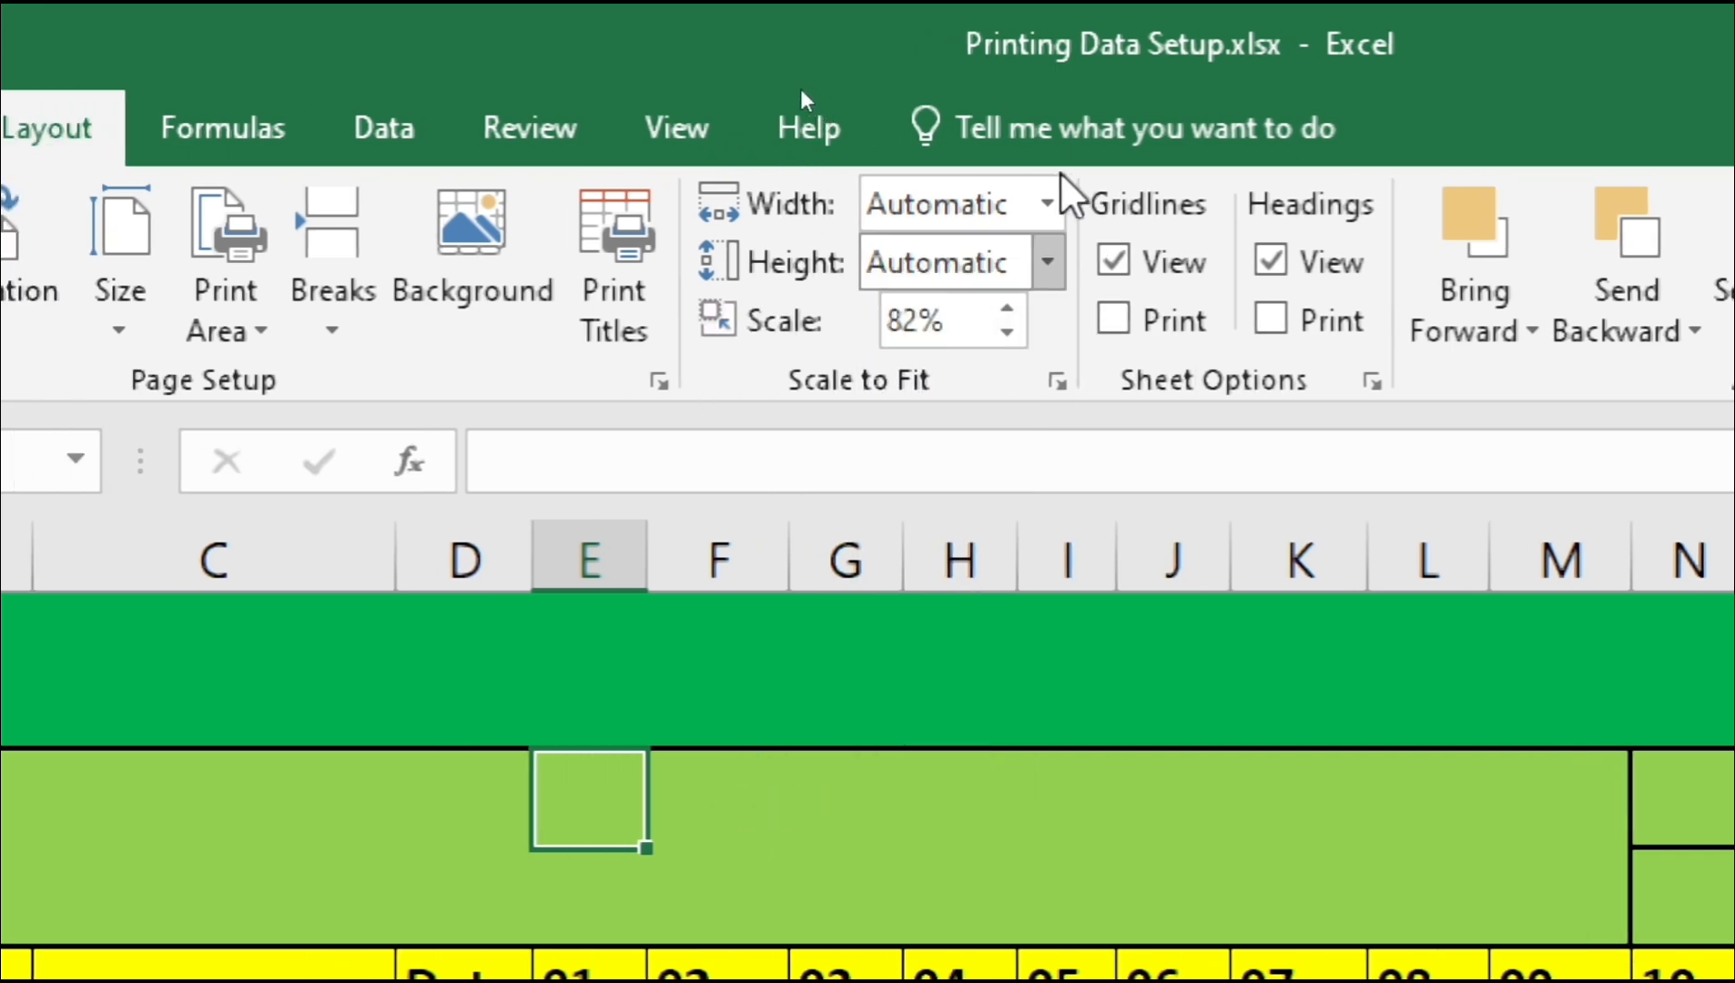
Step: Set both the width and height of the printout scaling to 1 page
left_click(1052, 205)
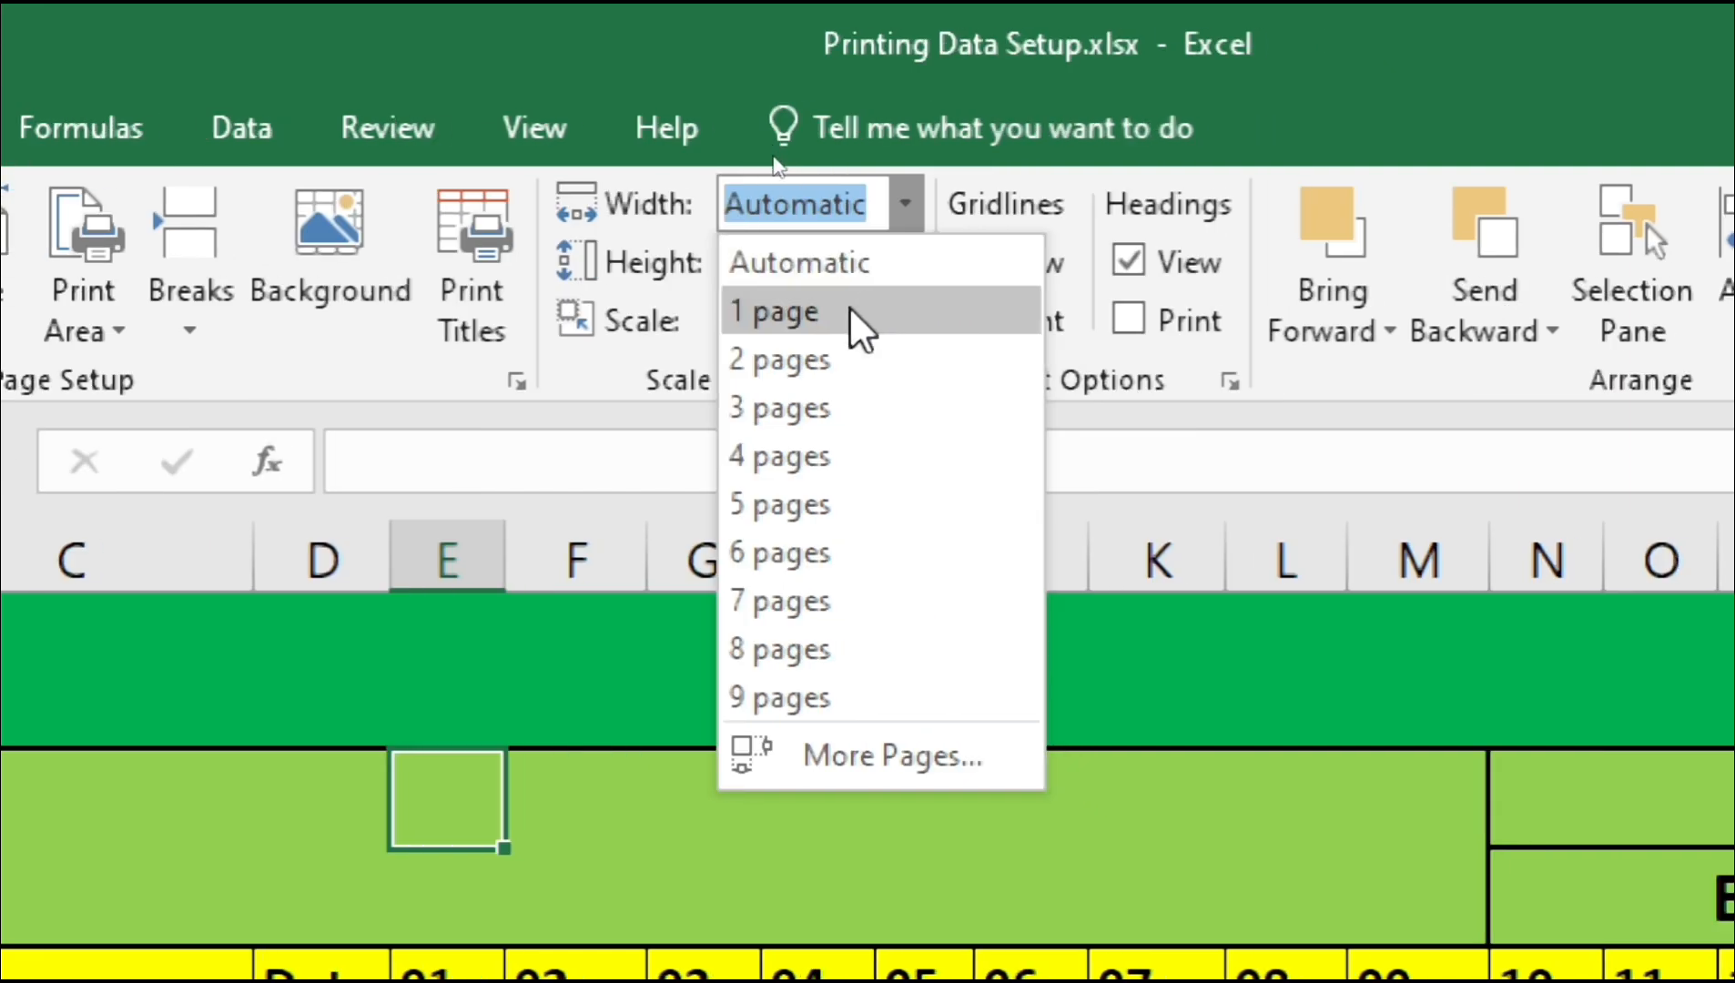
left_click(851, 311)
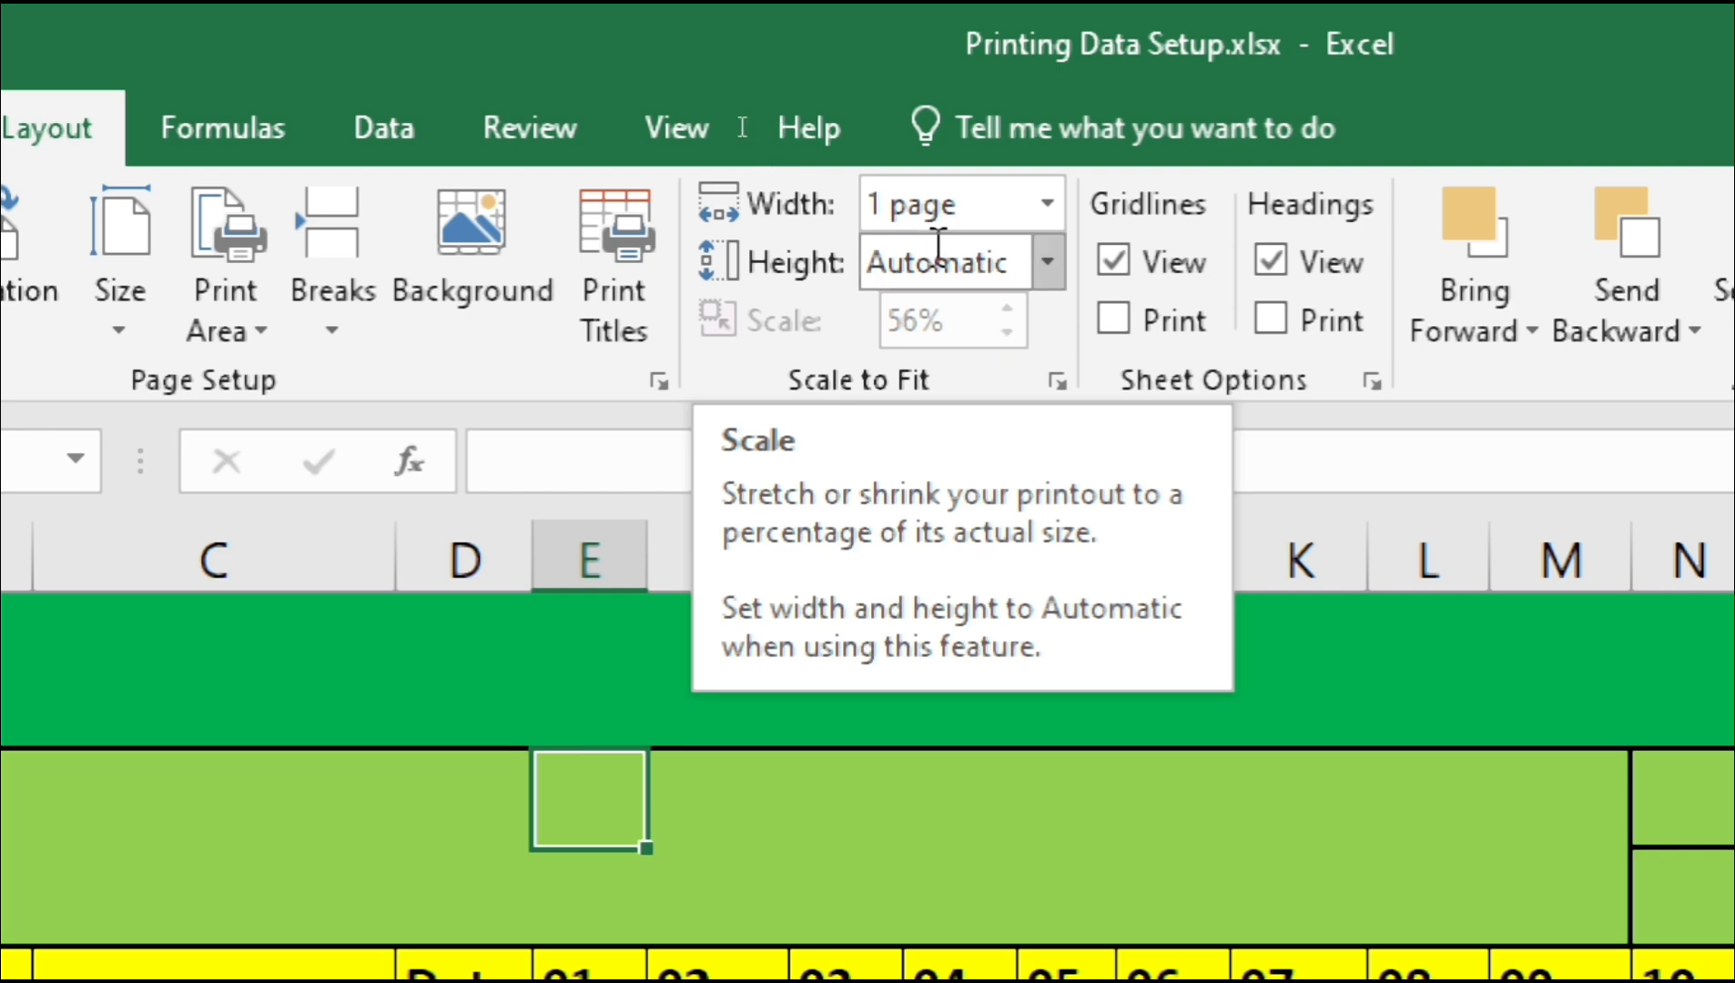
left_click(1047, 264)
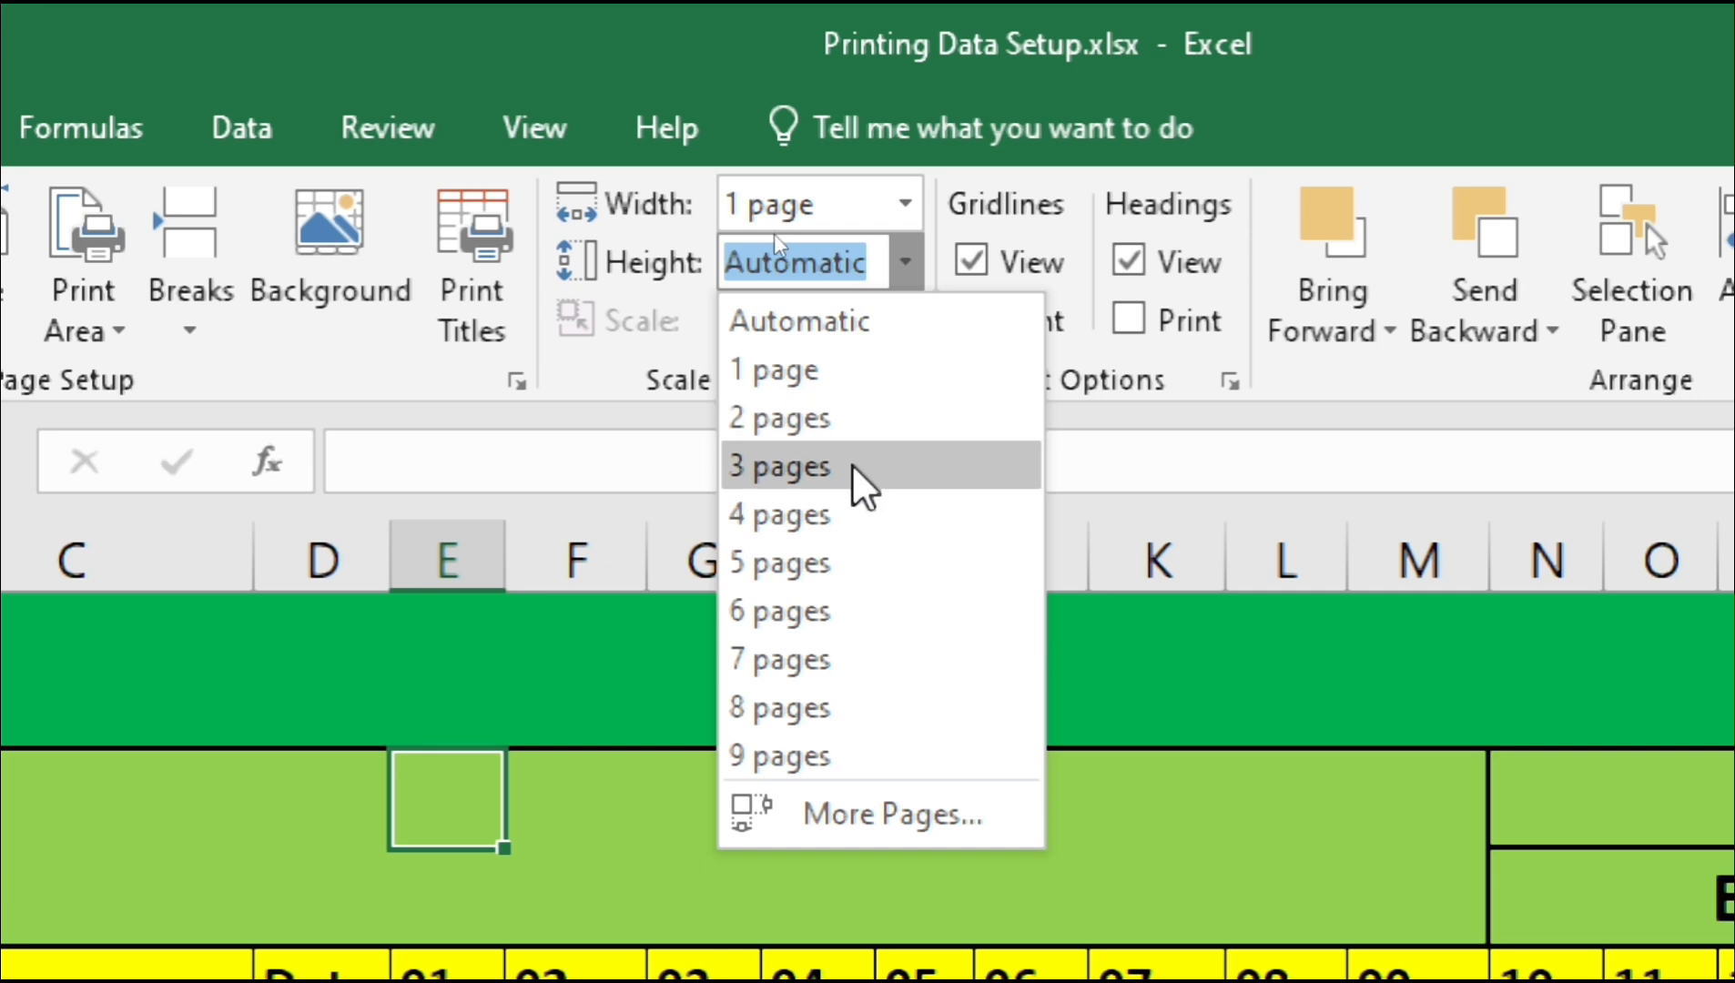
left_click(830, 381)
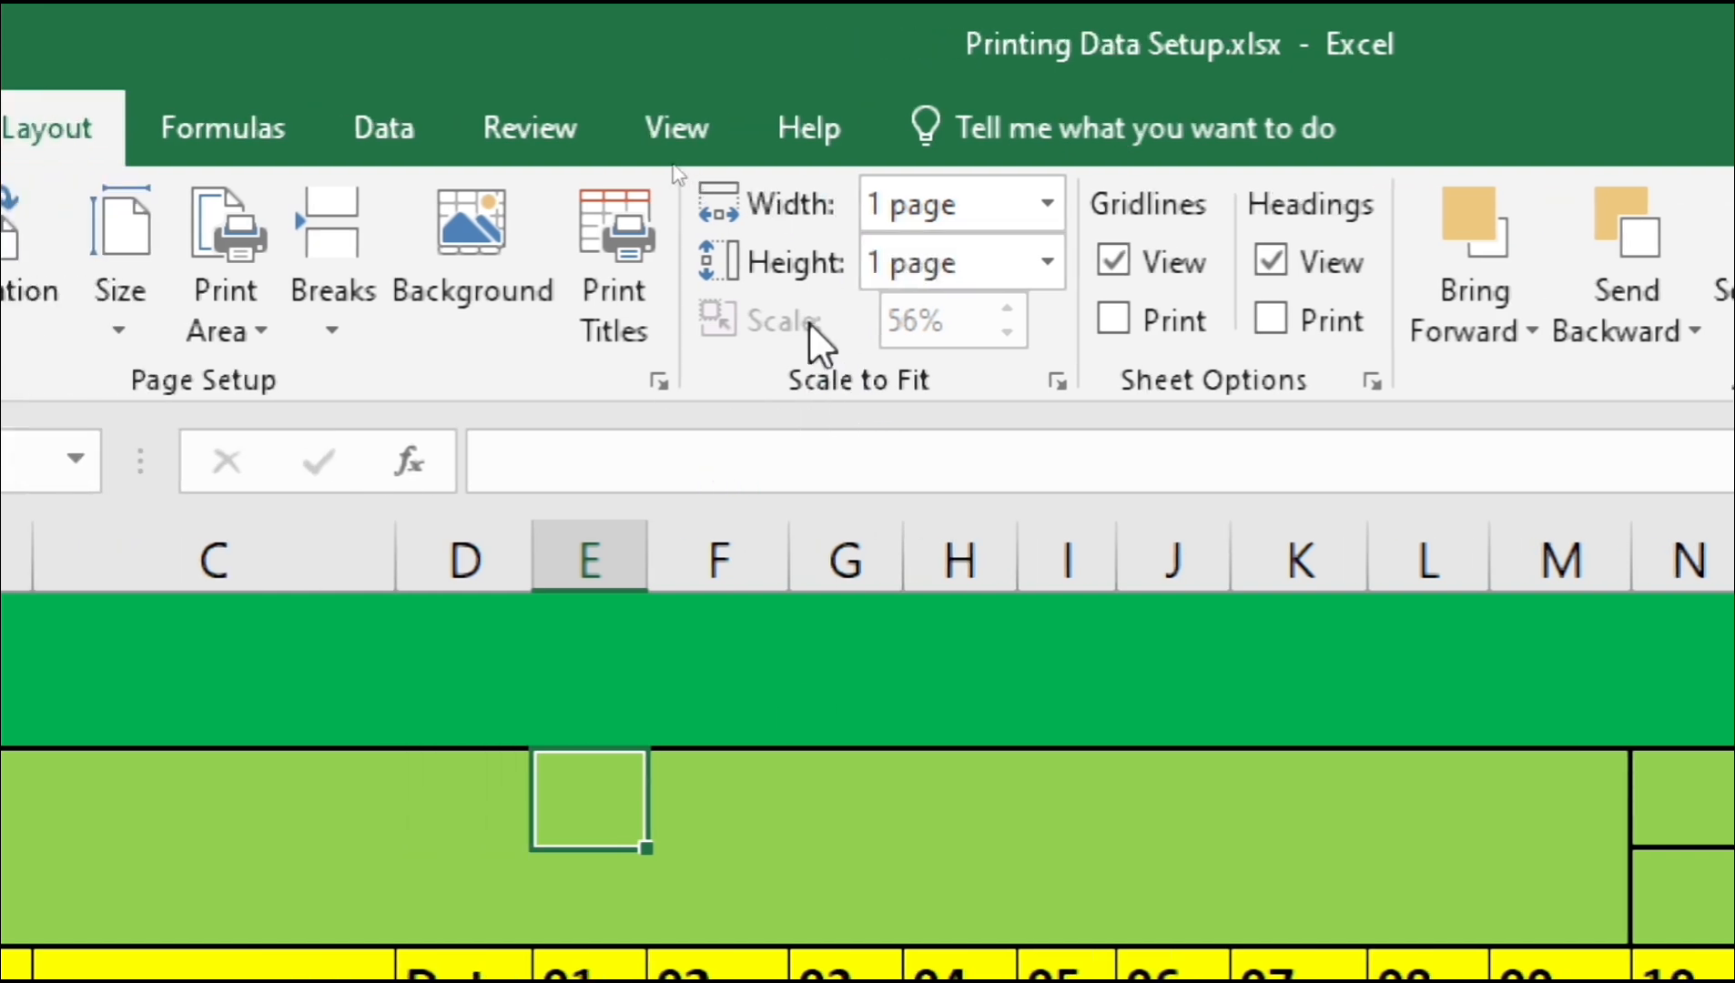
Step: Switch the printout height to Automatic and set it to 4 pages
left_click(948, 263)
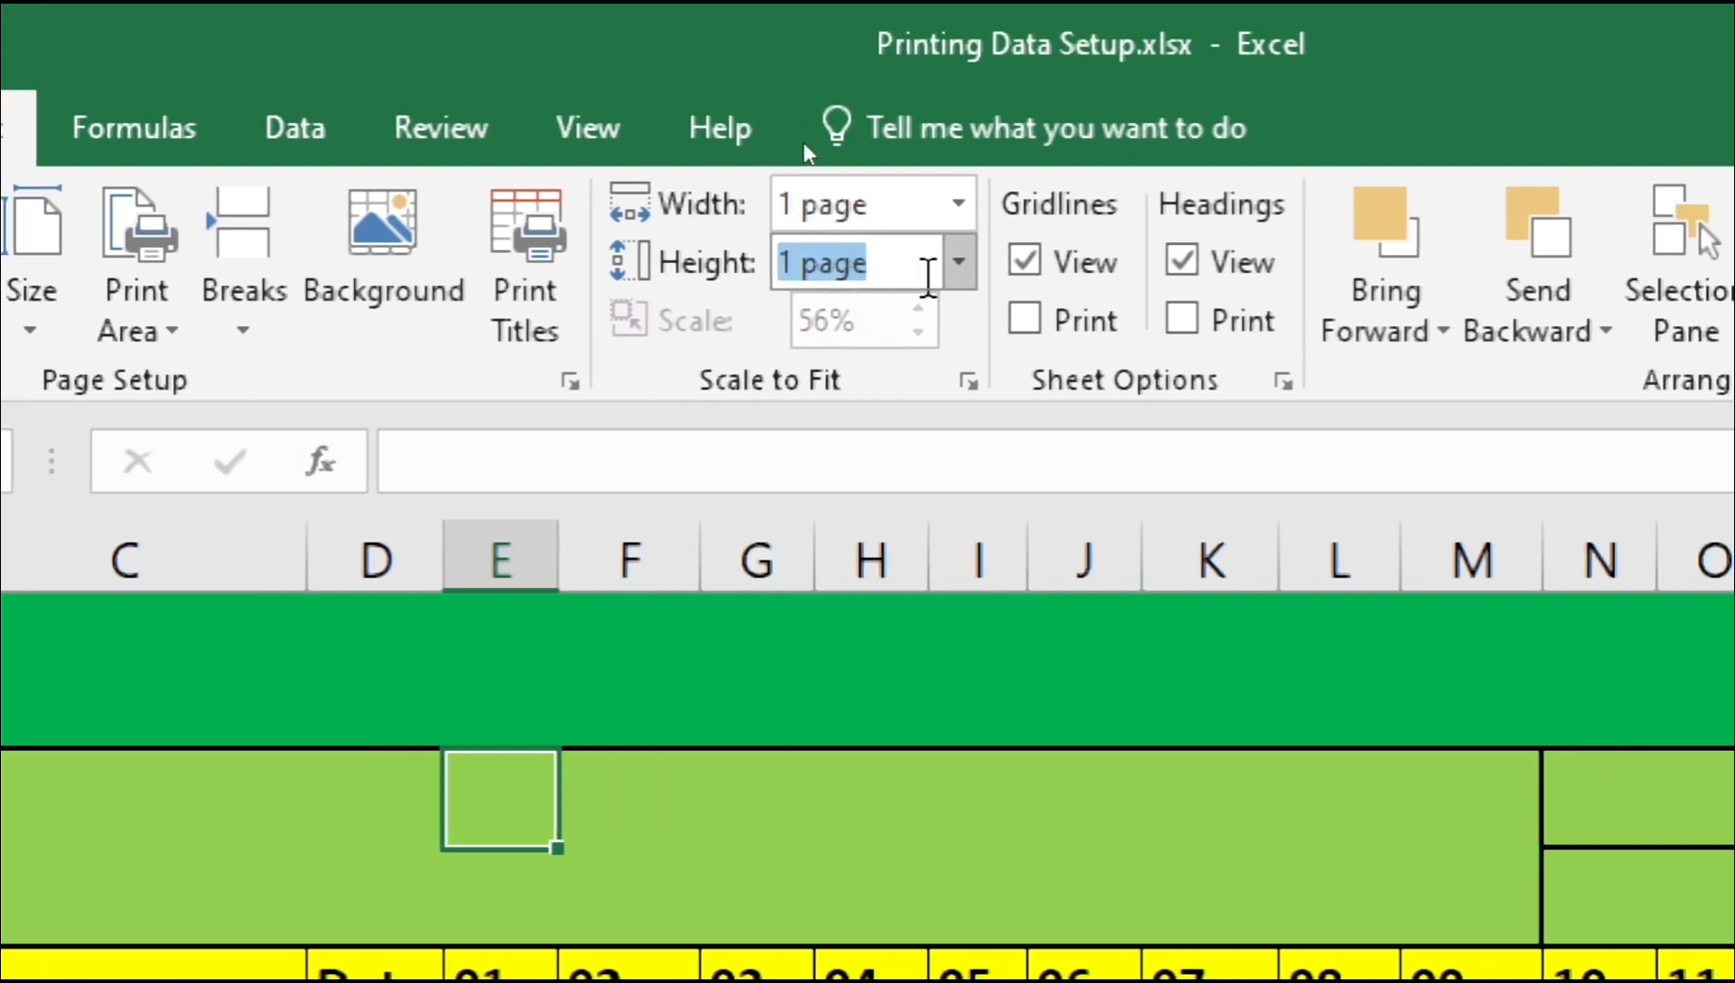
left_click(959, 263)
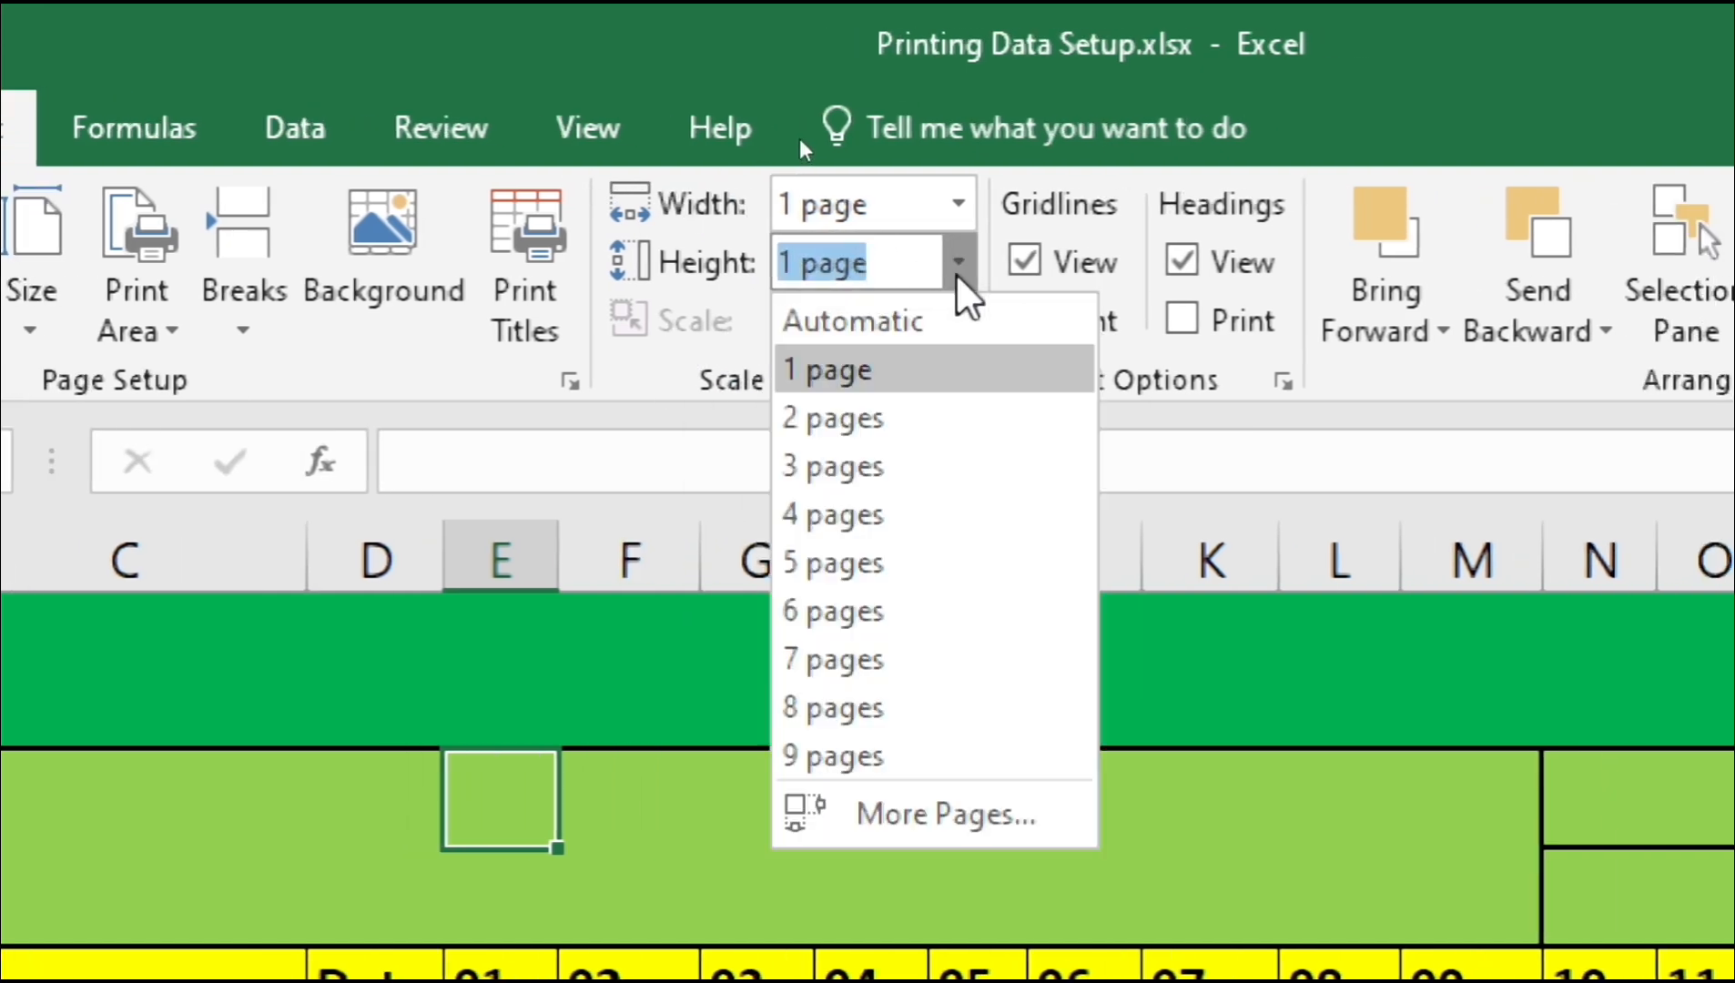
left_click(902, 331)
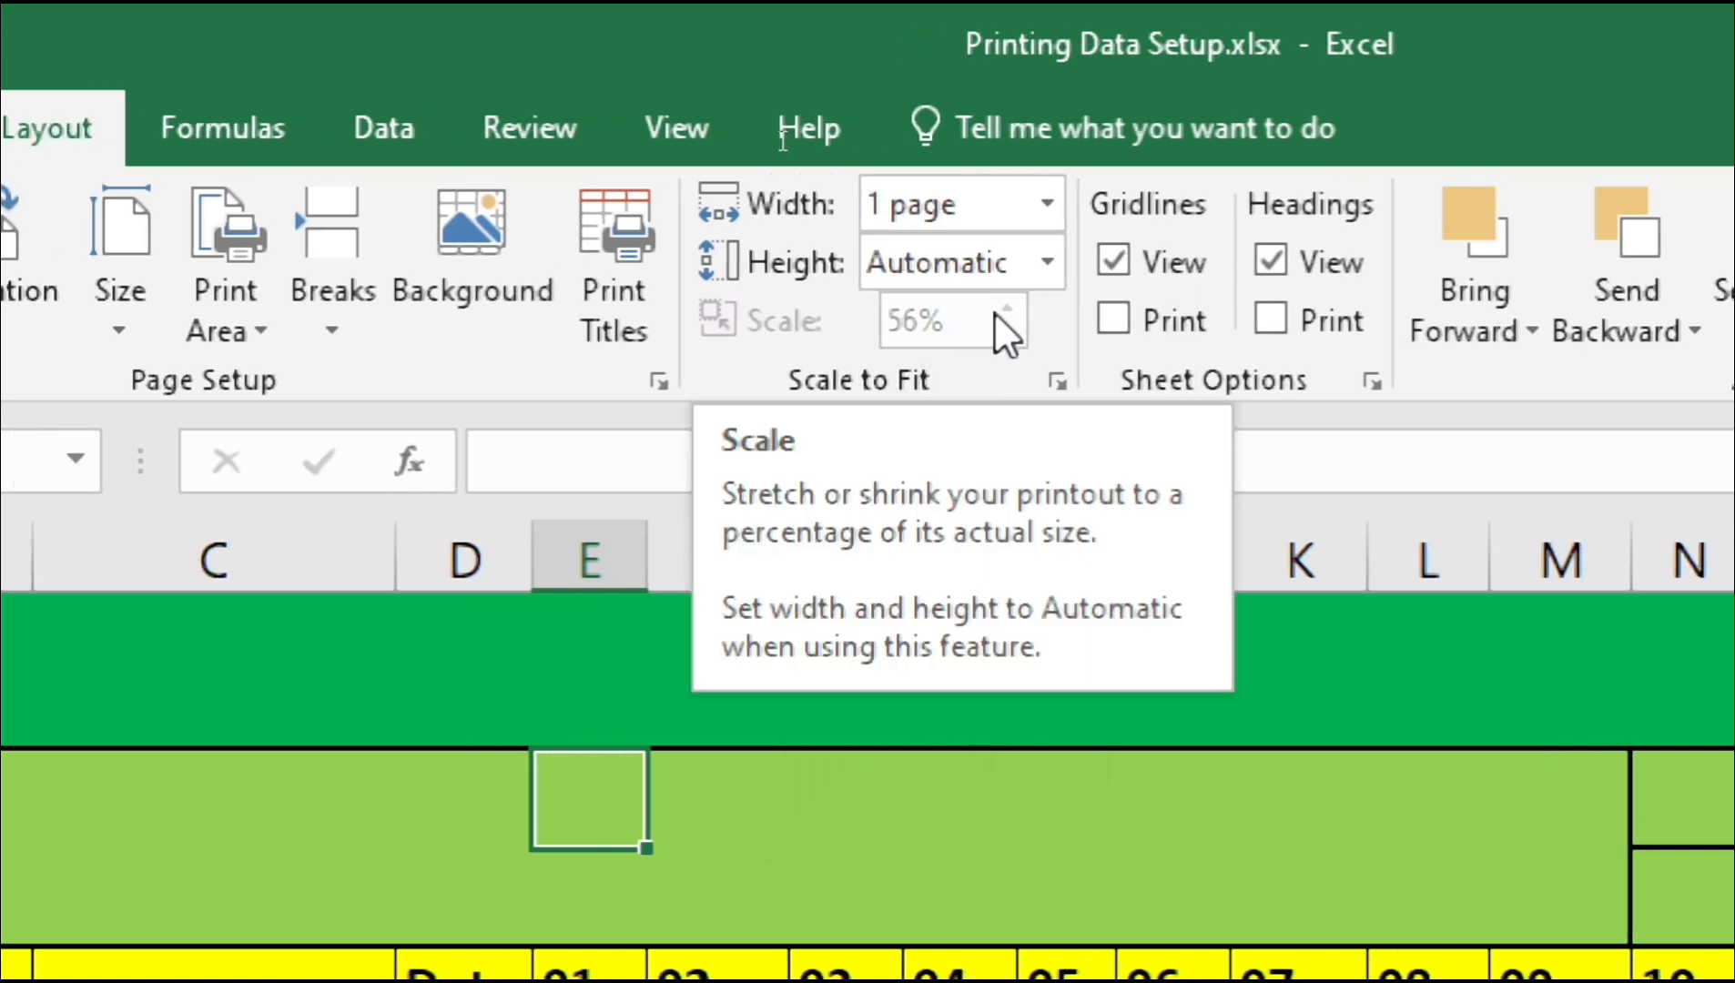
left_click(1046, 268)
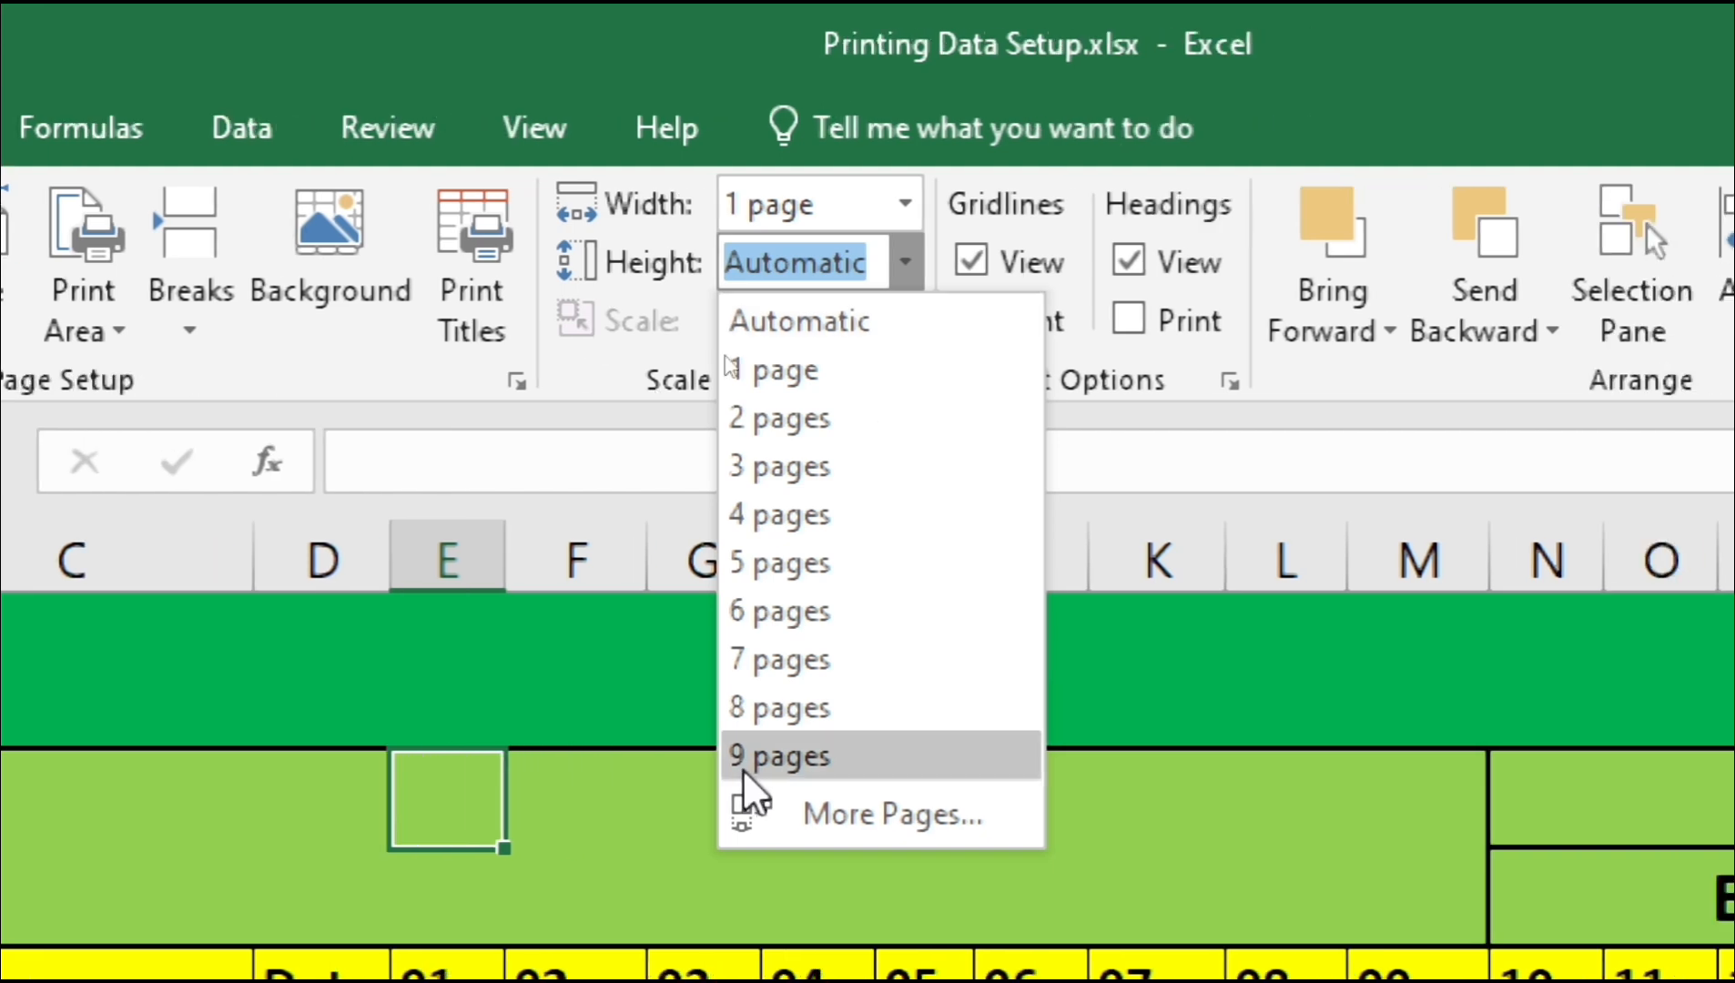
left_click(790, 514)
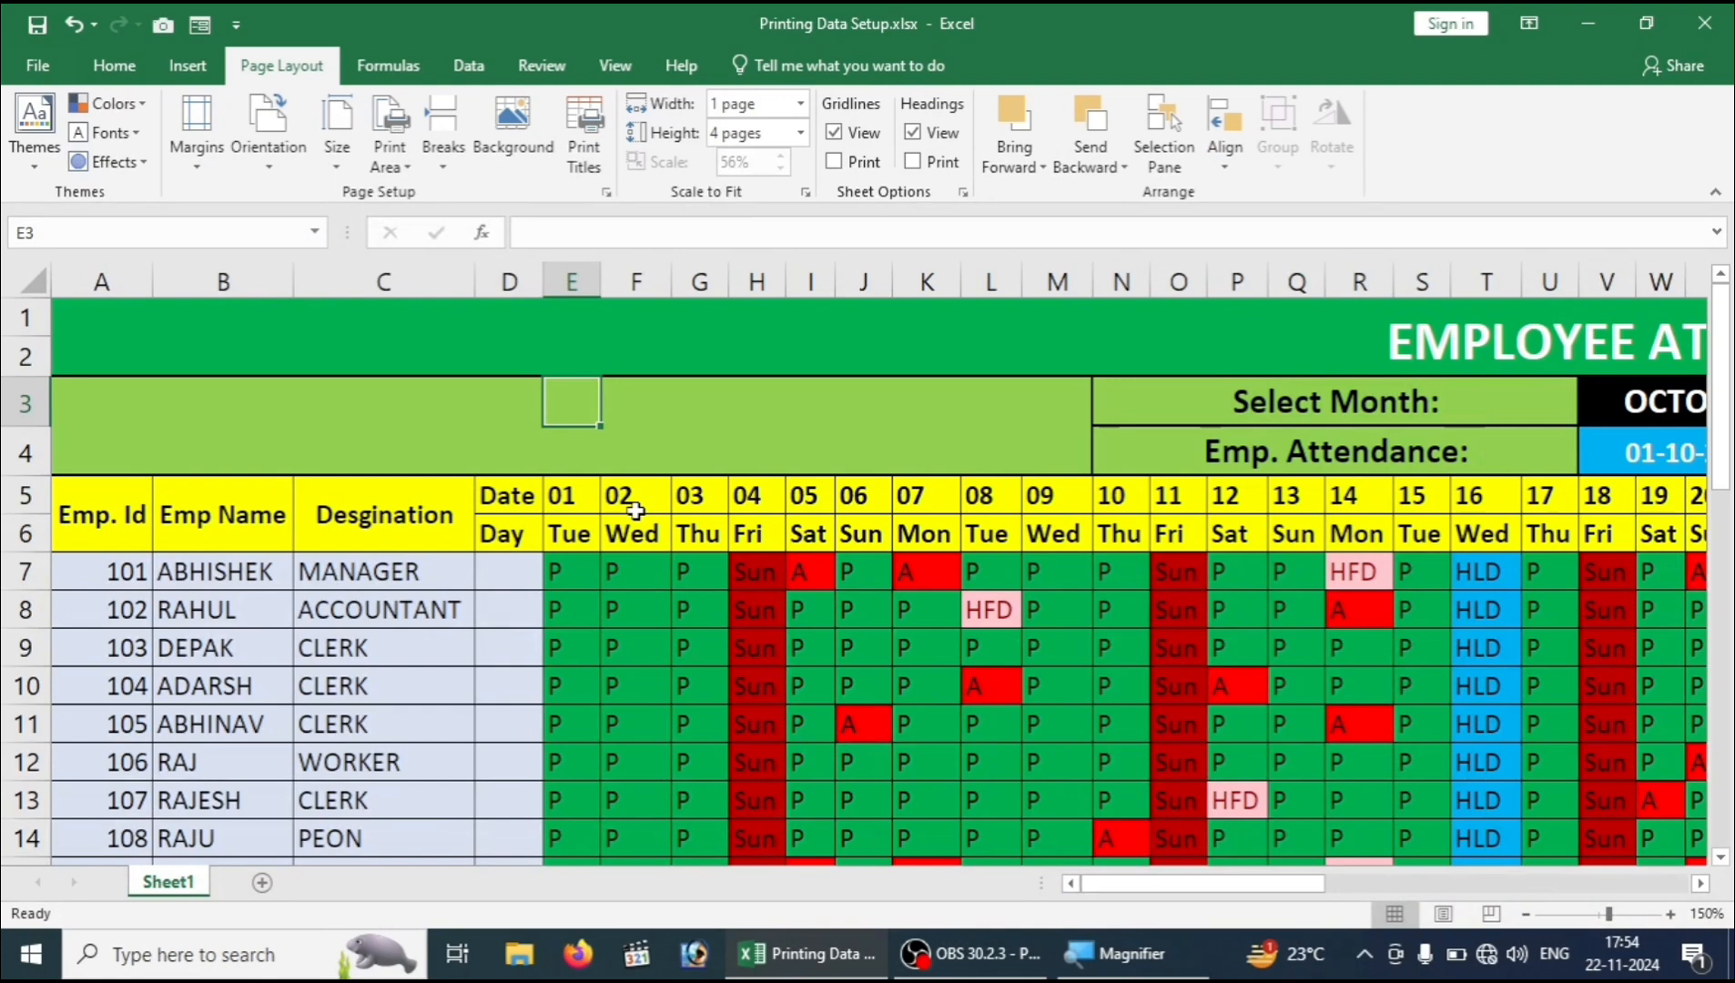
left_click(713, 969)
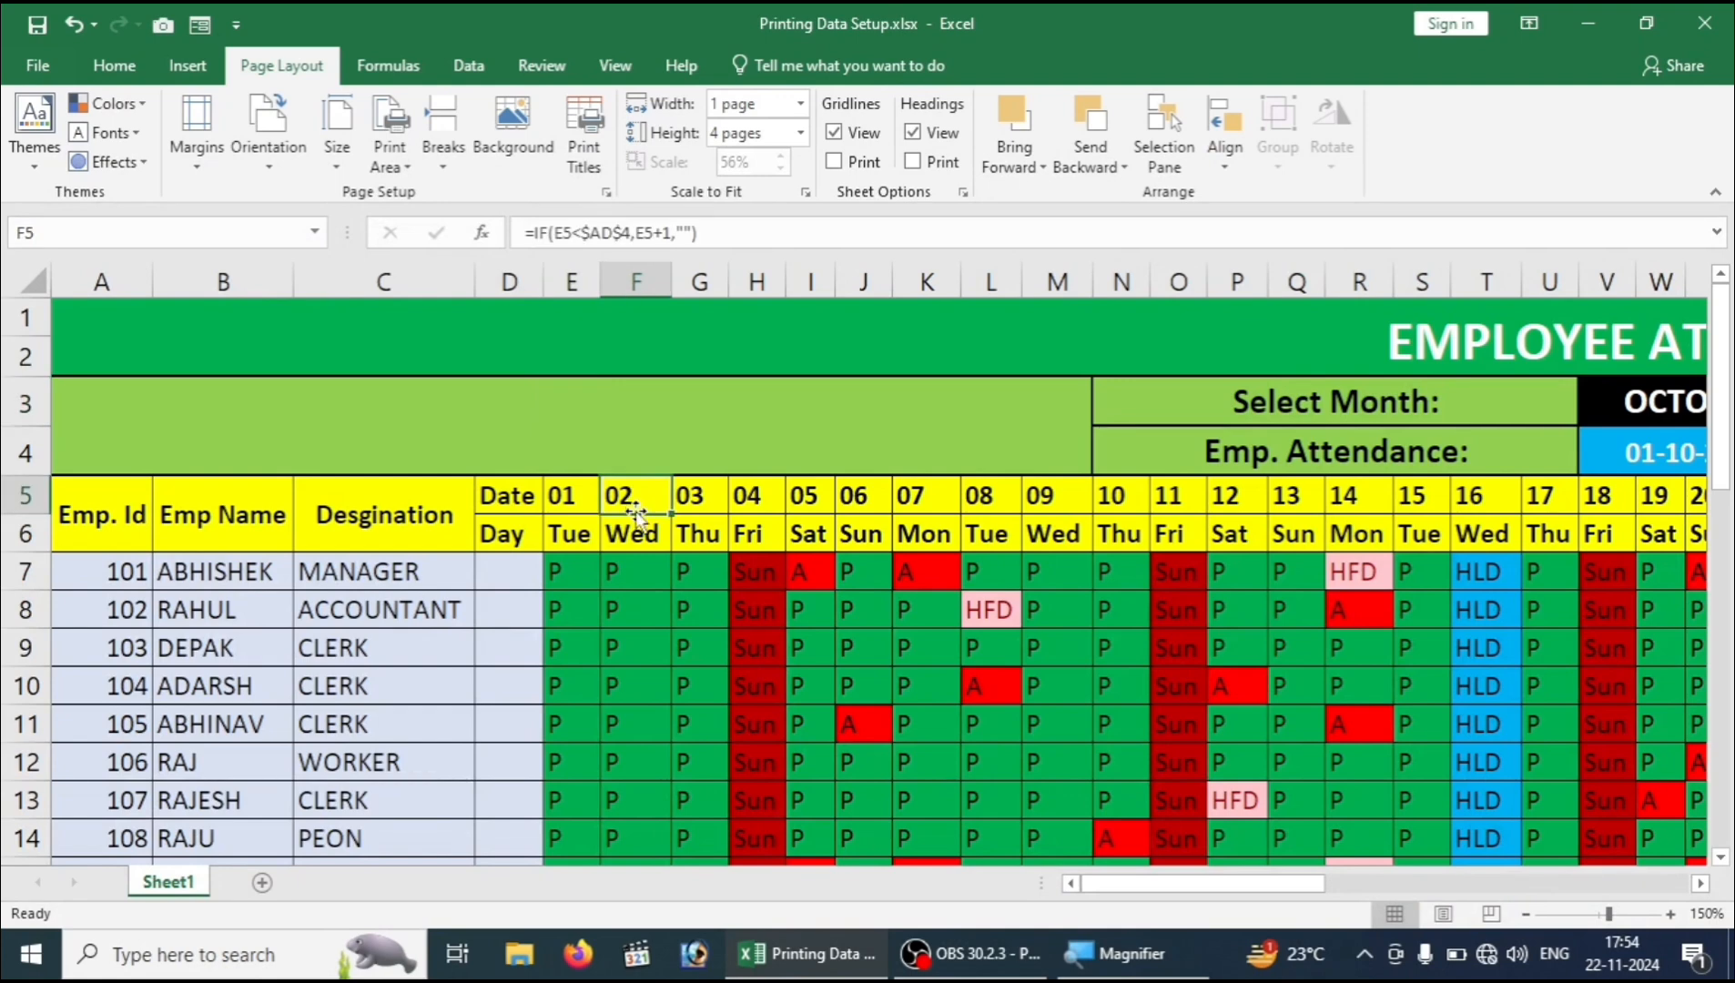
left_click(627, 609)
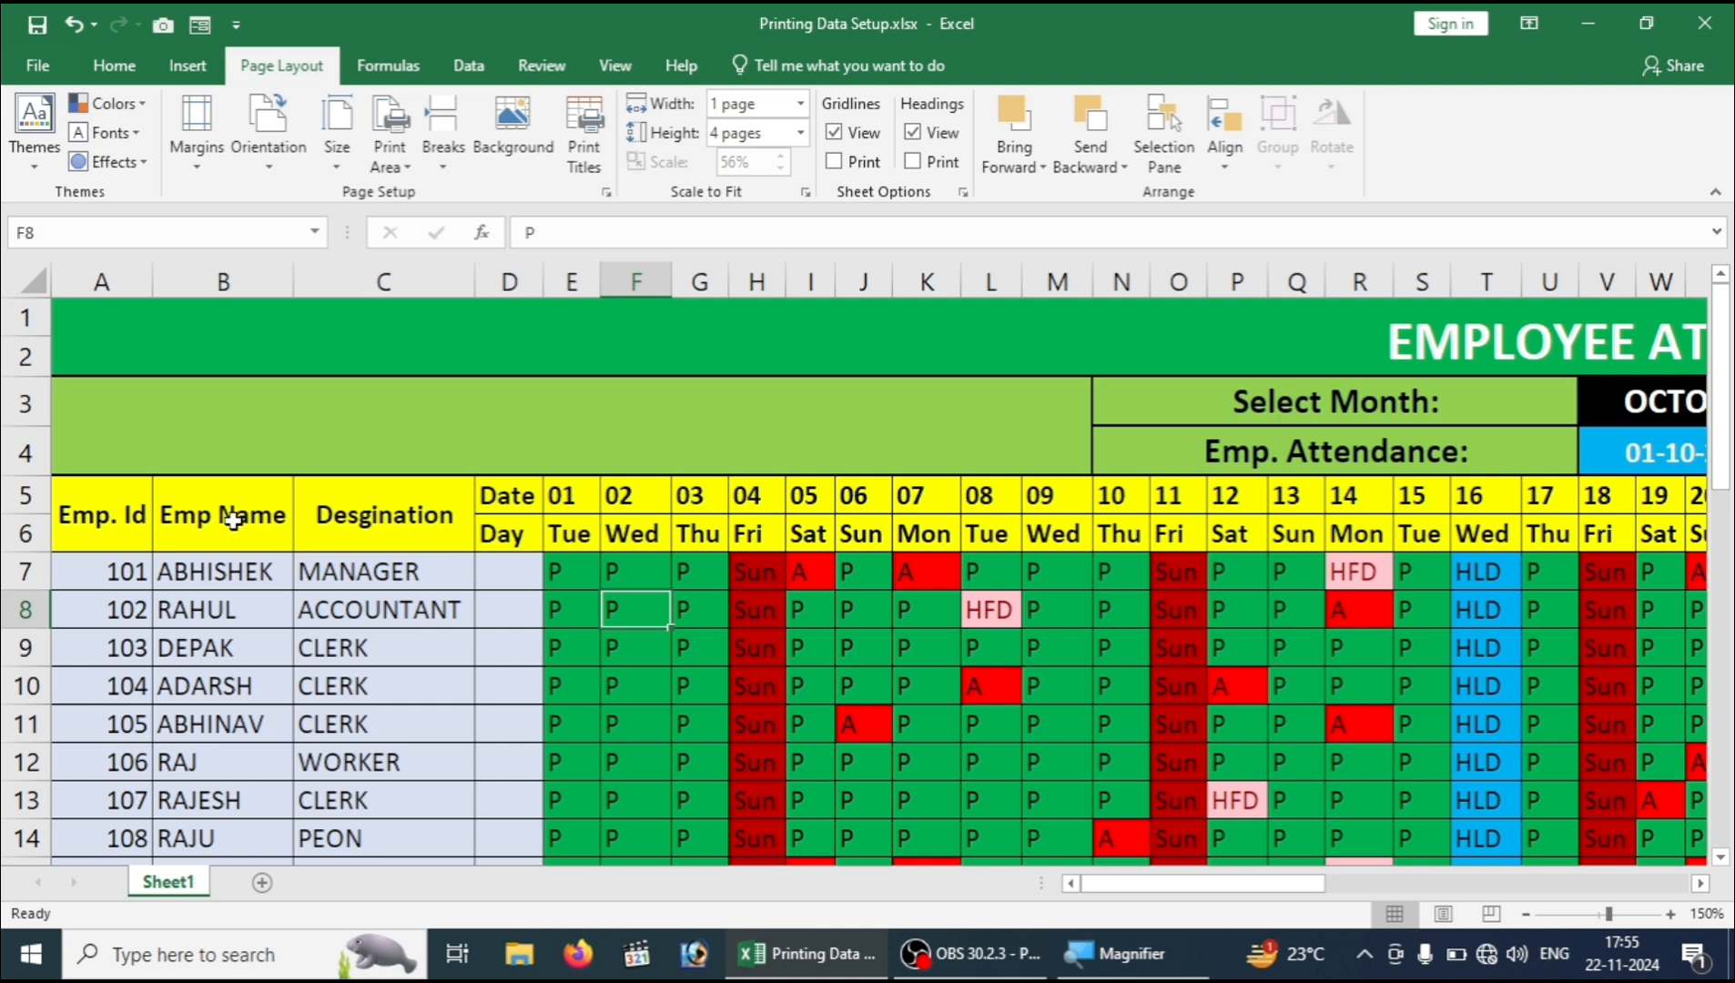
left_click(122, 513)
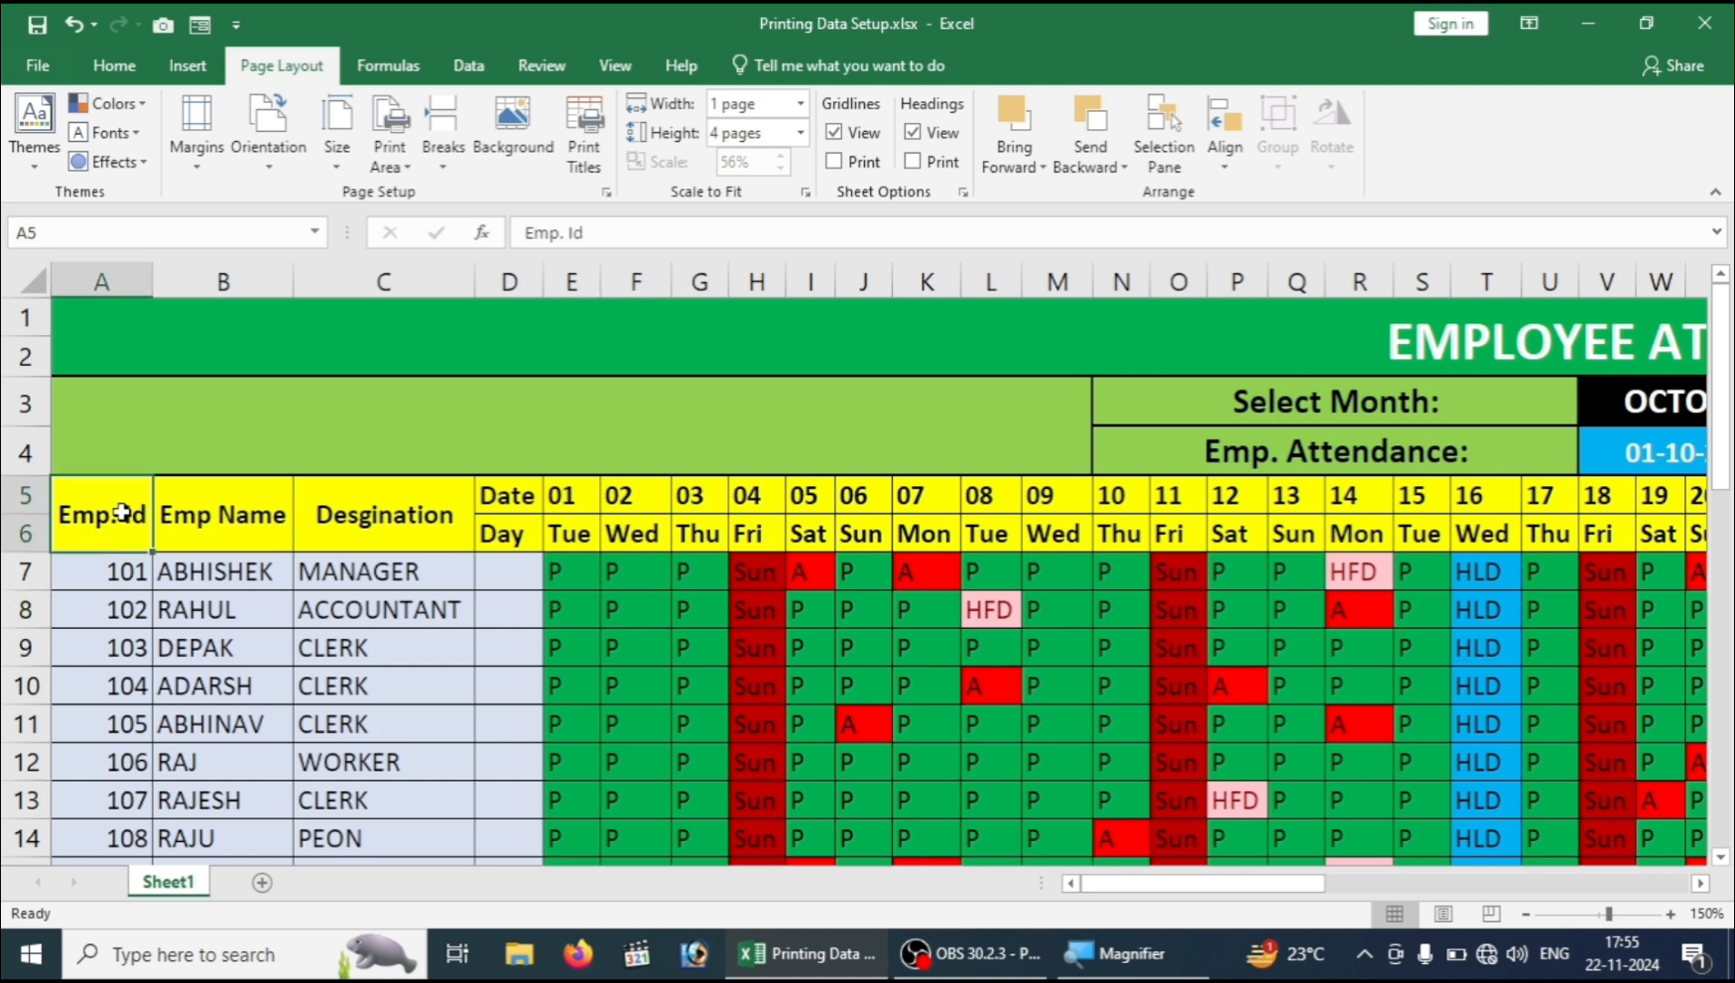